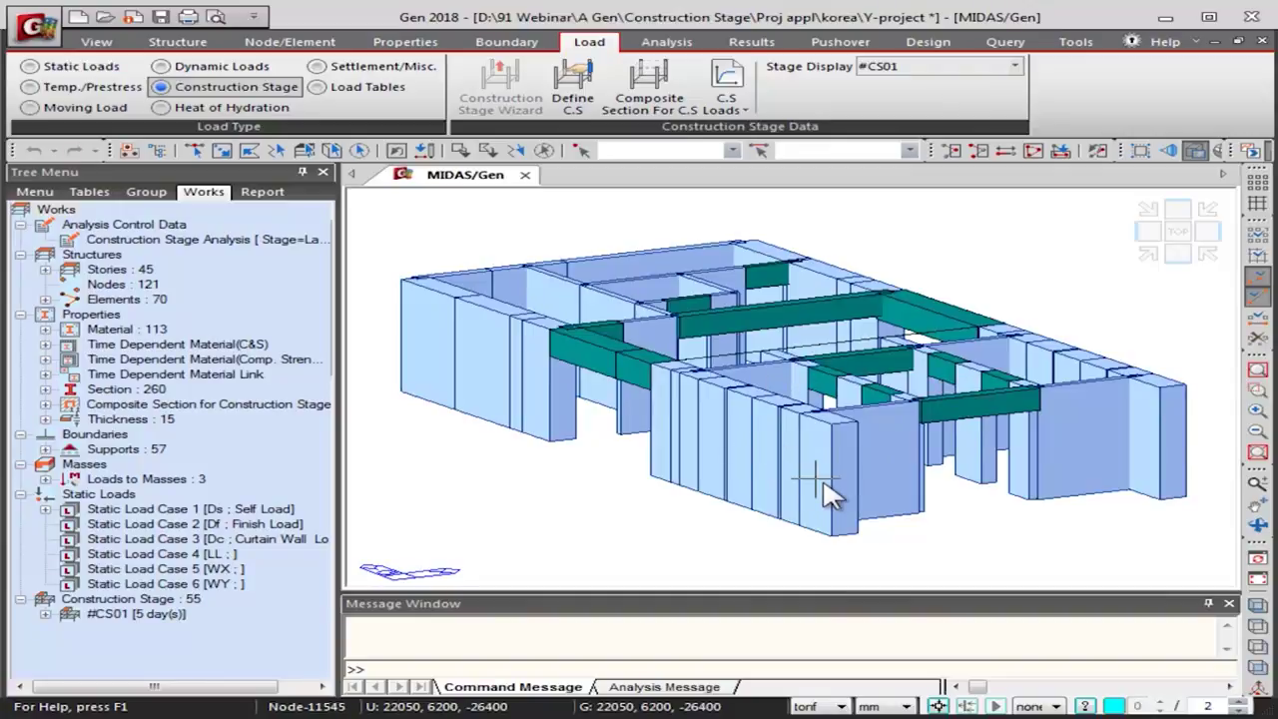
# Display construction stages #CS02, #CS04, #CS06 and #CS07 one after another to review the core wall's progress
pyautogui.click(946, 77)
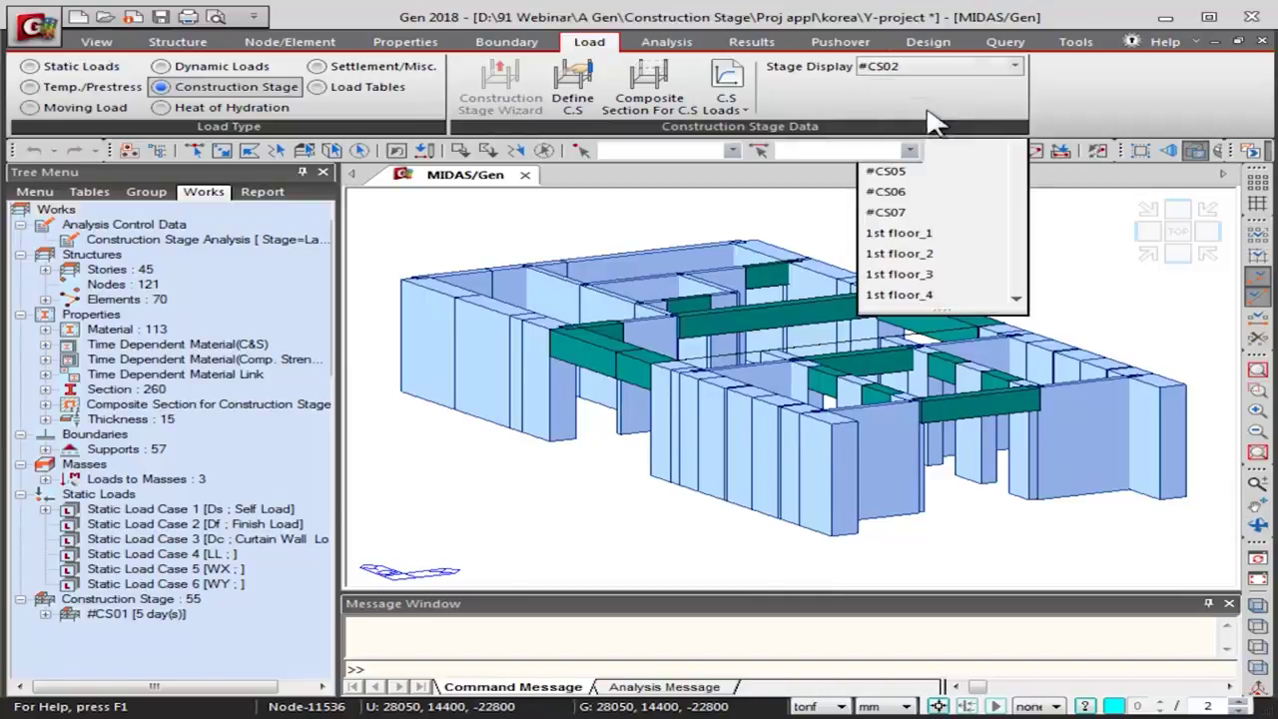
pyautogui.click(931, 113)
pyautogui.click(943, 68)
pyautogui.click(900, 131)
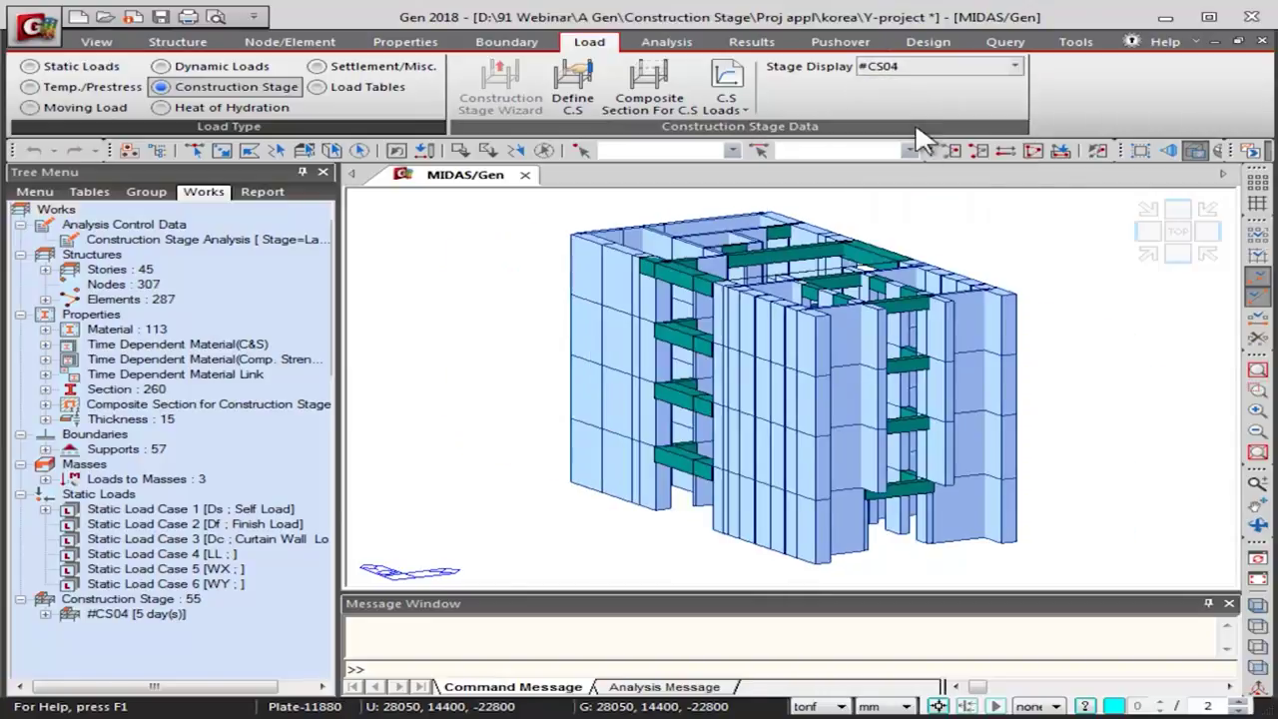
pyautogui.click(906, 72)
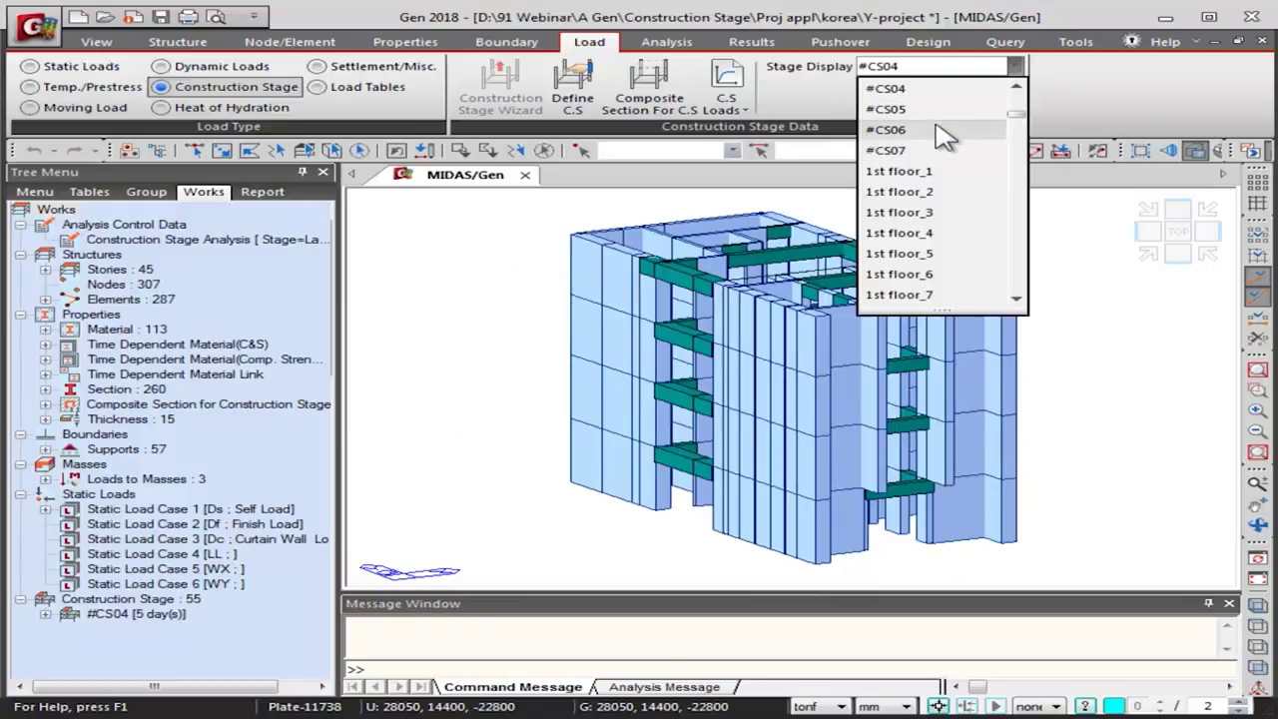
pyautogui.click(943, 131)
pyautogui.click(941, 72)
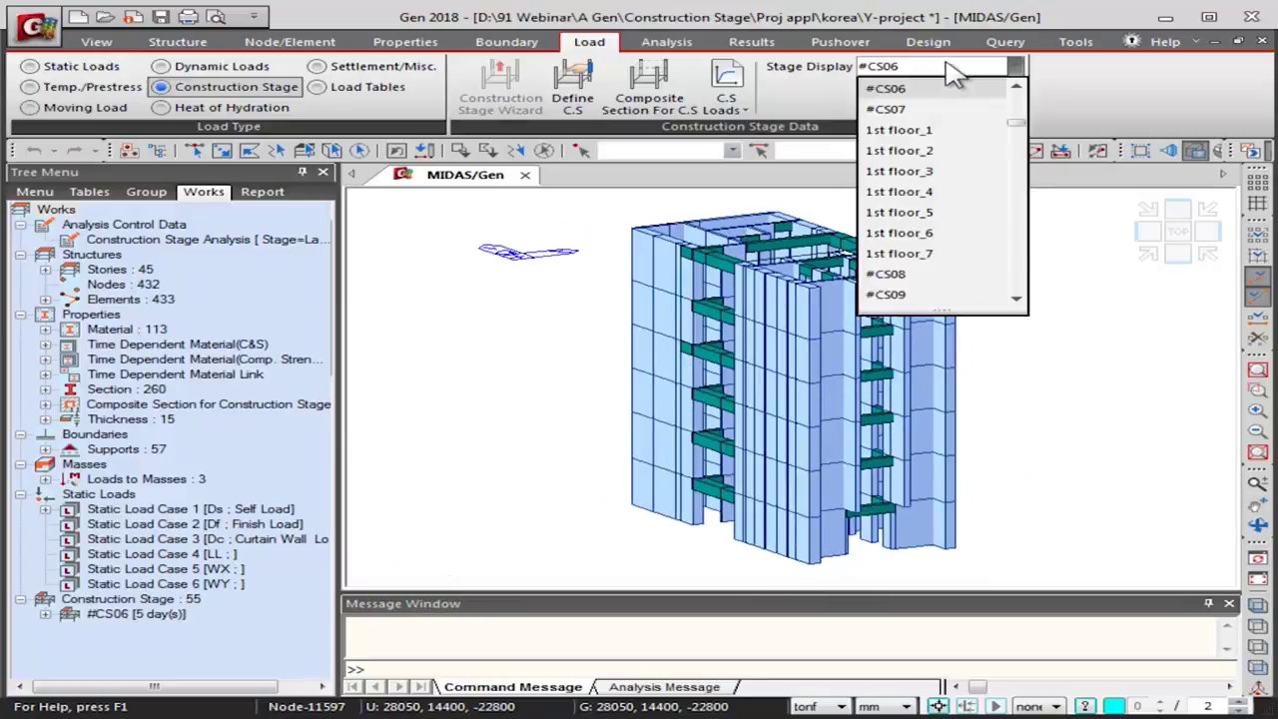
pyautogui.click(924, 120)
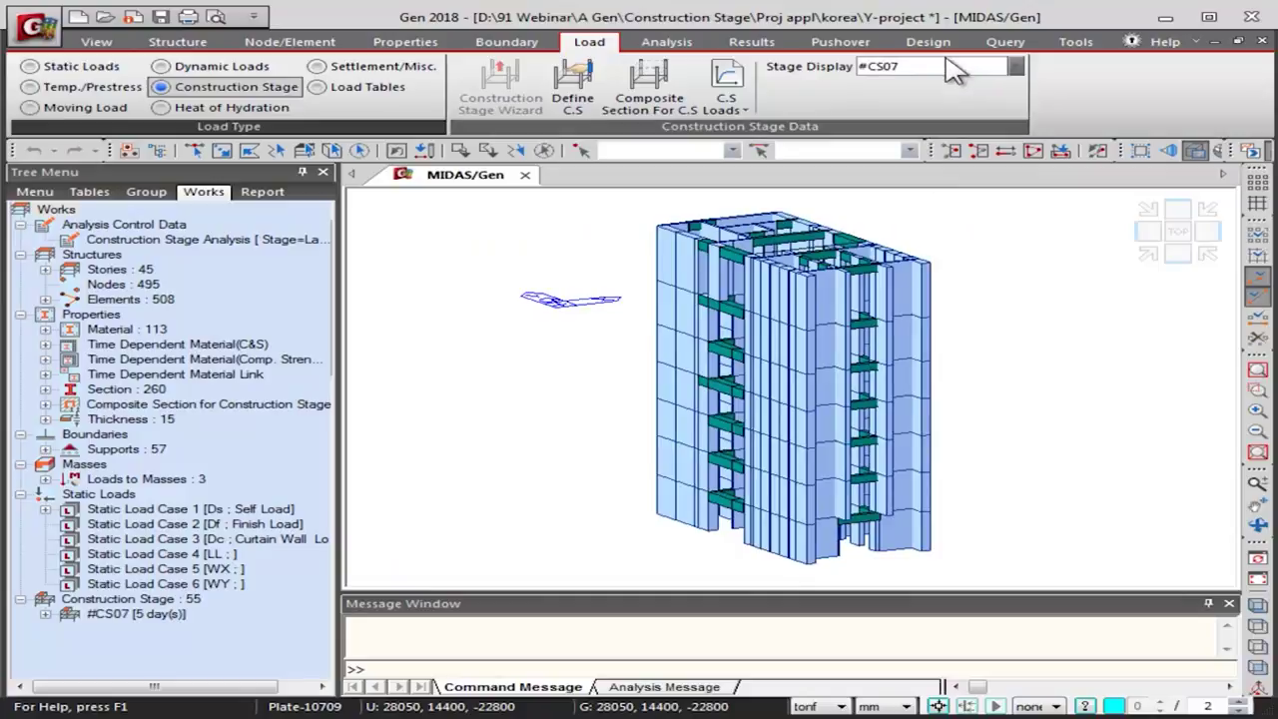
# Display stages 1st floor_1 and 1st floor_2, and highlight the nodes assigned to the Type 1 supports in 1st floor_2
pyautogui.click(951, 68)
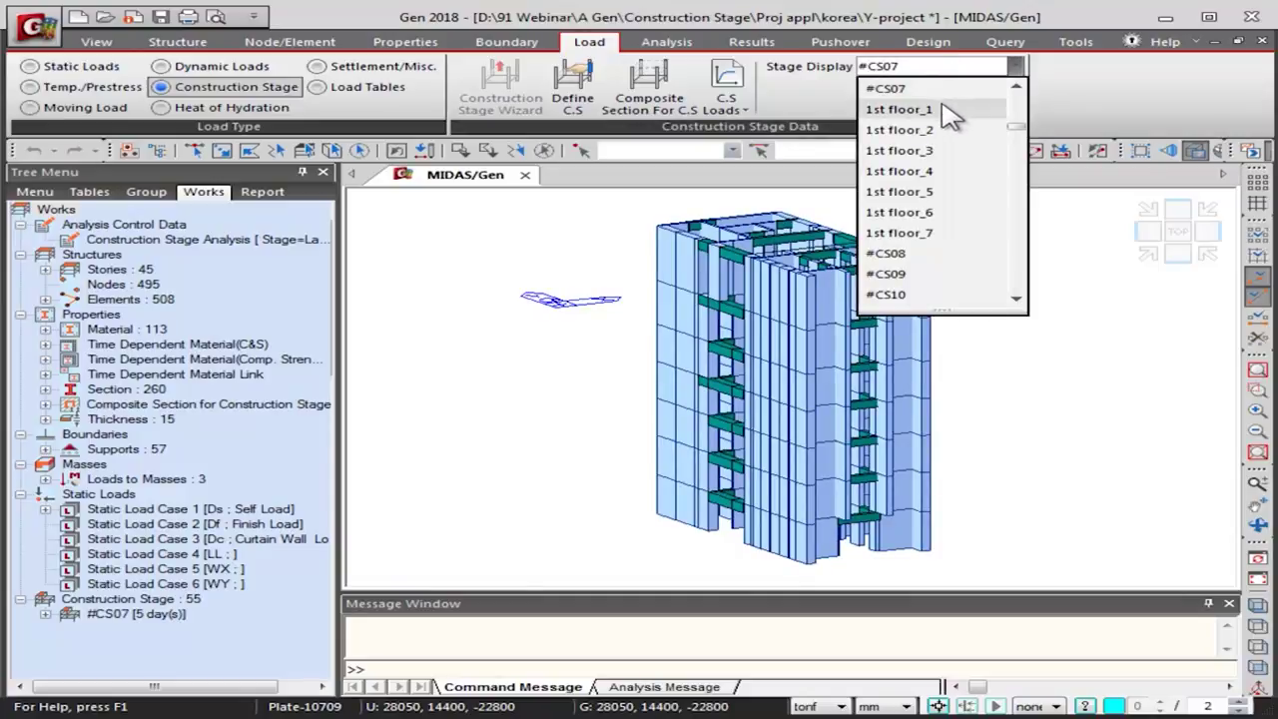
pyautogui.click(947, 110)
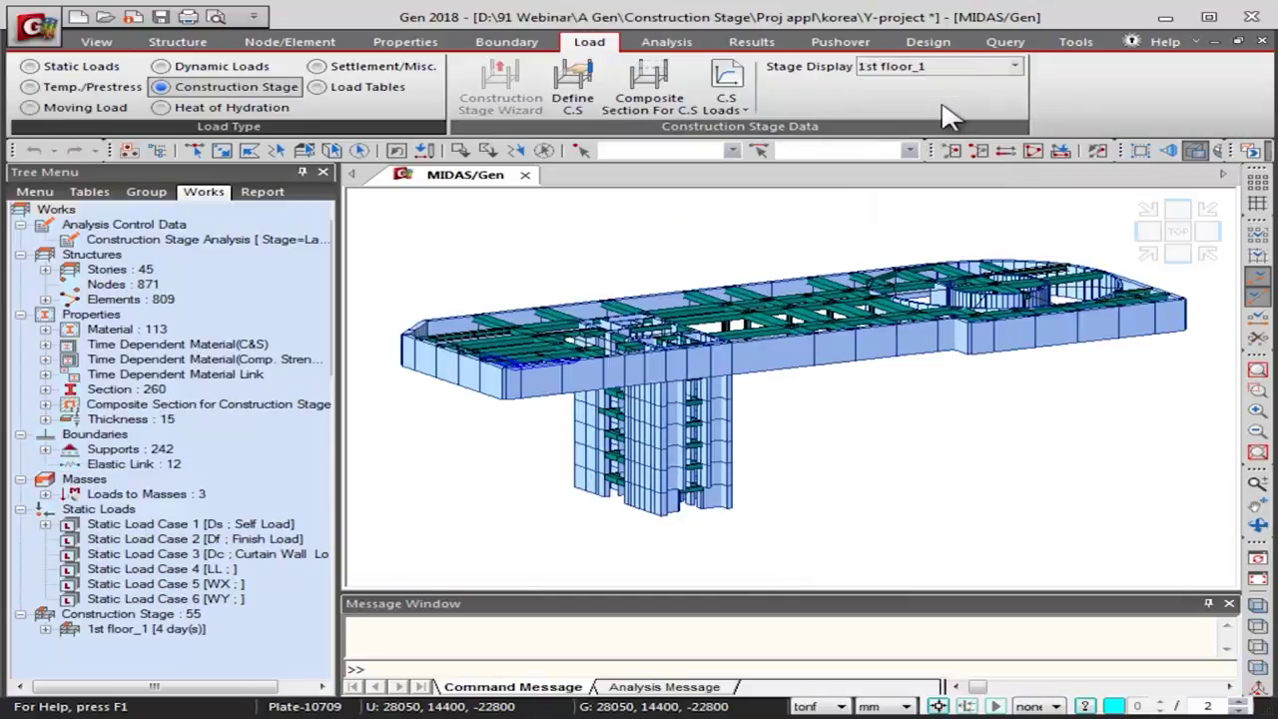
pyautogui.click(966, 68)
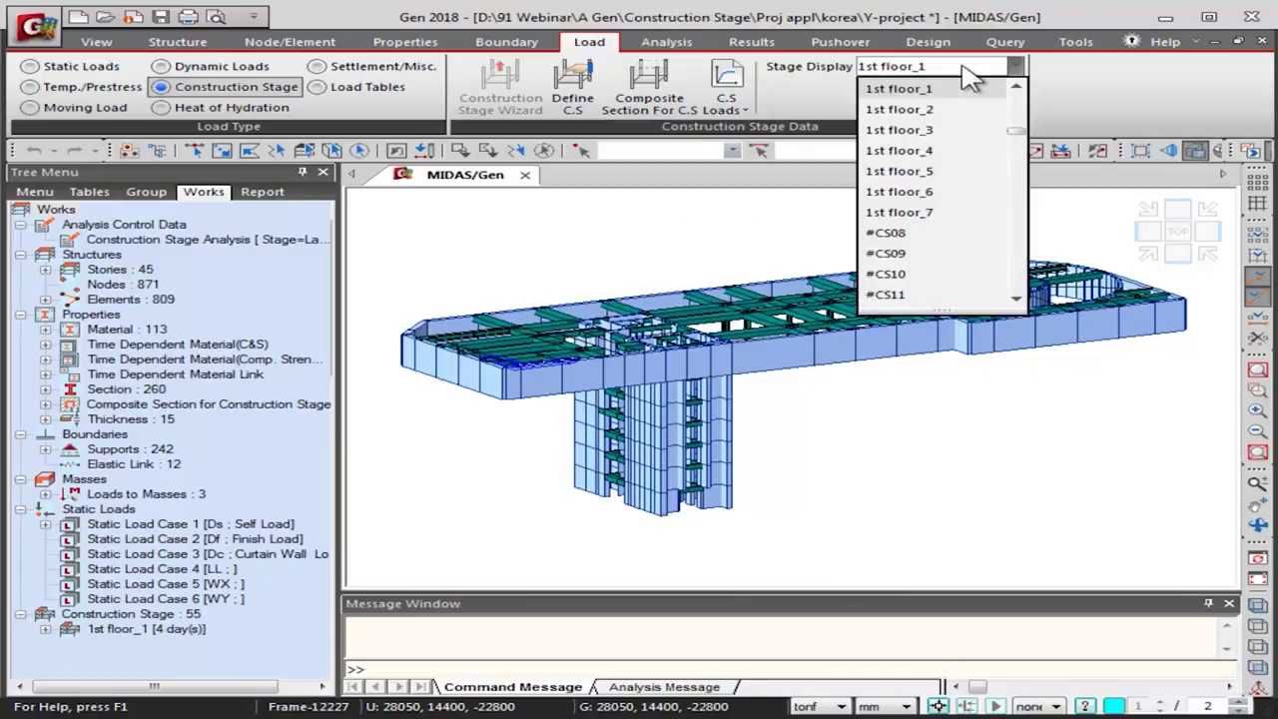
pyautogui.click(929, 112)
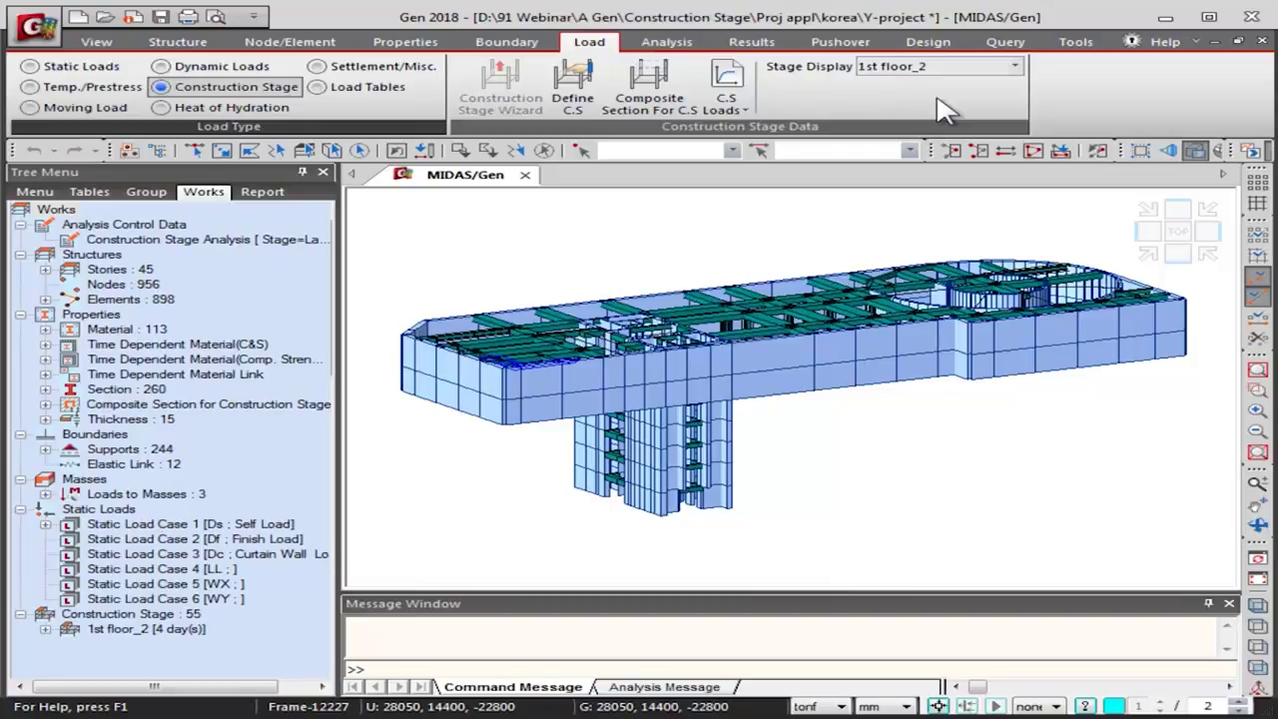
pyautogui.click(45, 449)
pyautogui.click(128, 464)
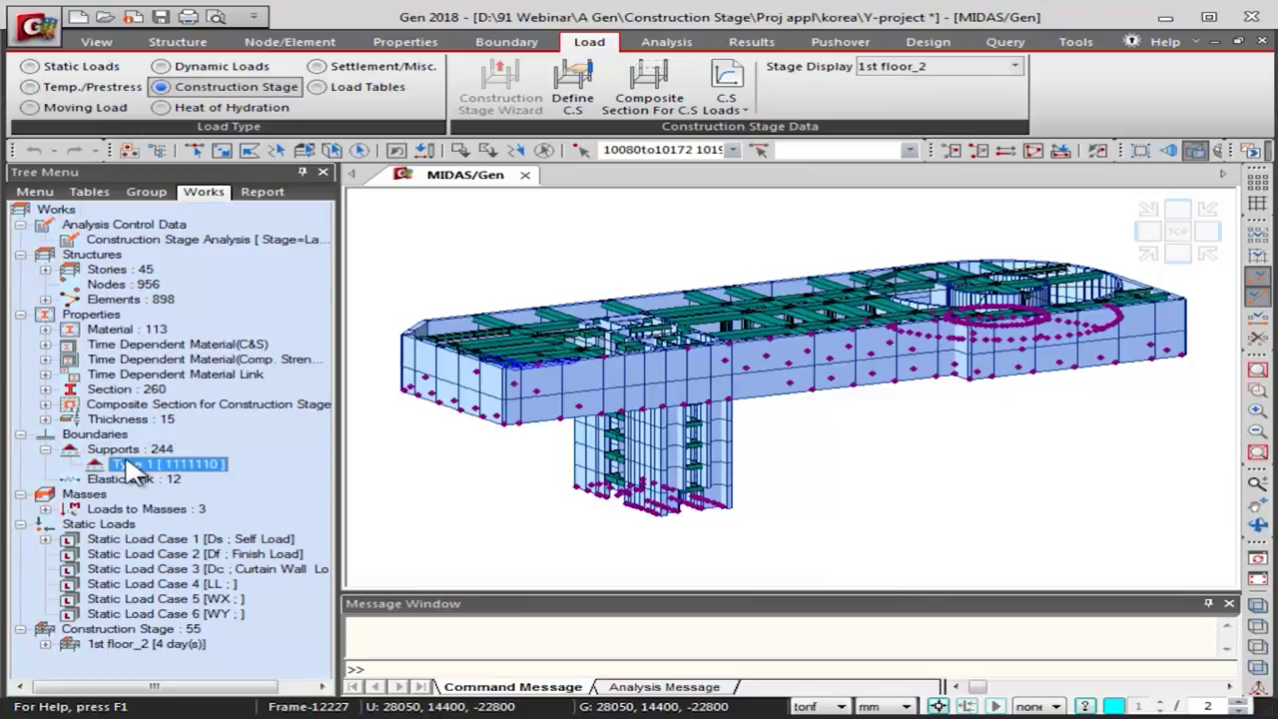
# Switch the model to stage 1st floor_3 and display the symbols of its Type 1 supports
pyautogui.click(924, 65)
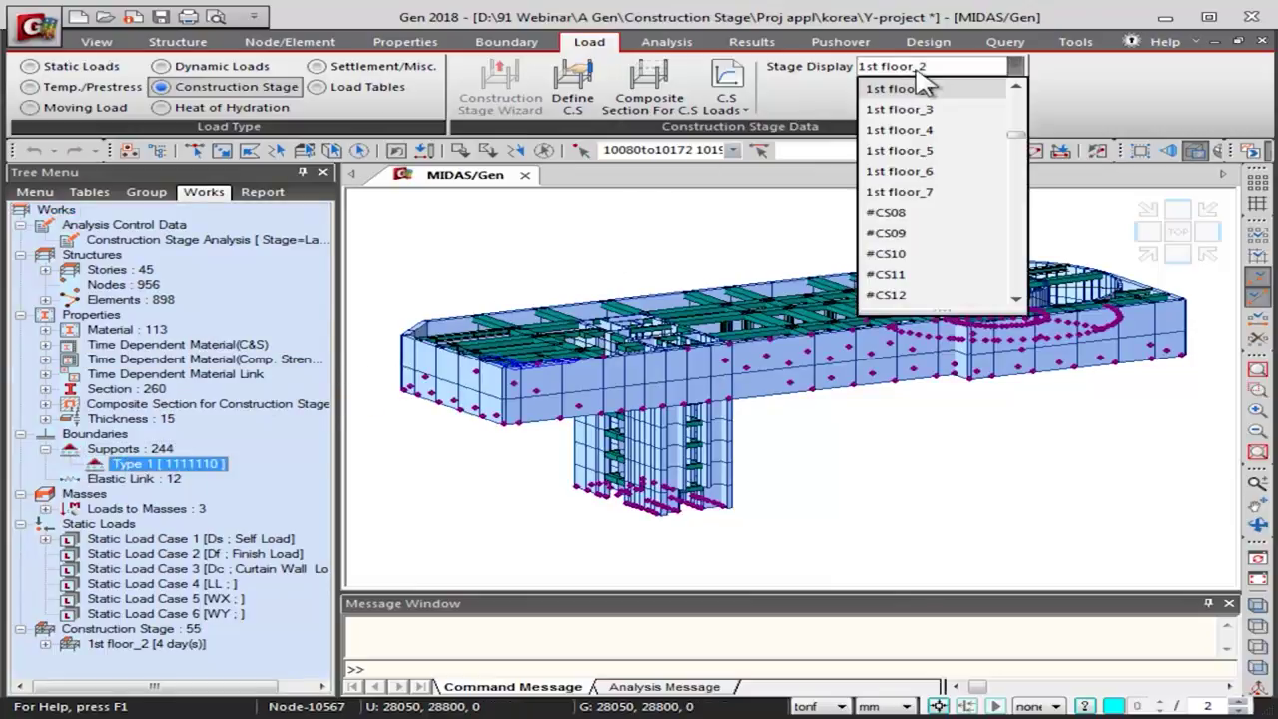
pyautogui.click(898, 109)
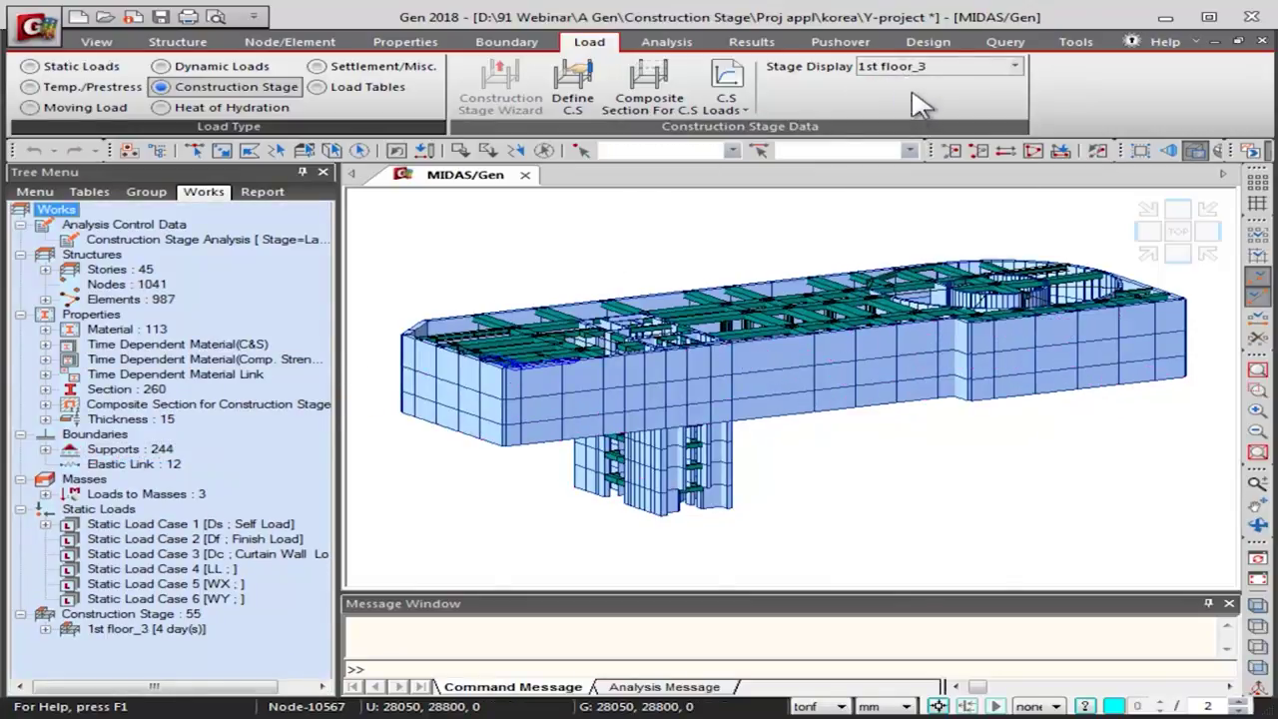
pyautogui.click(45, 449)
pyautogui.click(124, 469)
pyautogui.doubleClick(124, 467)
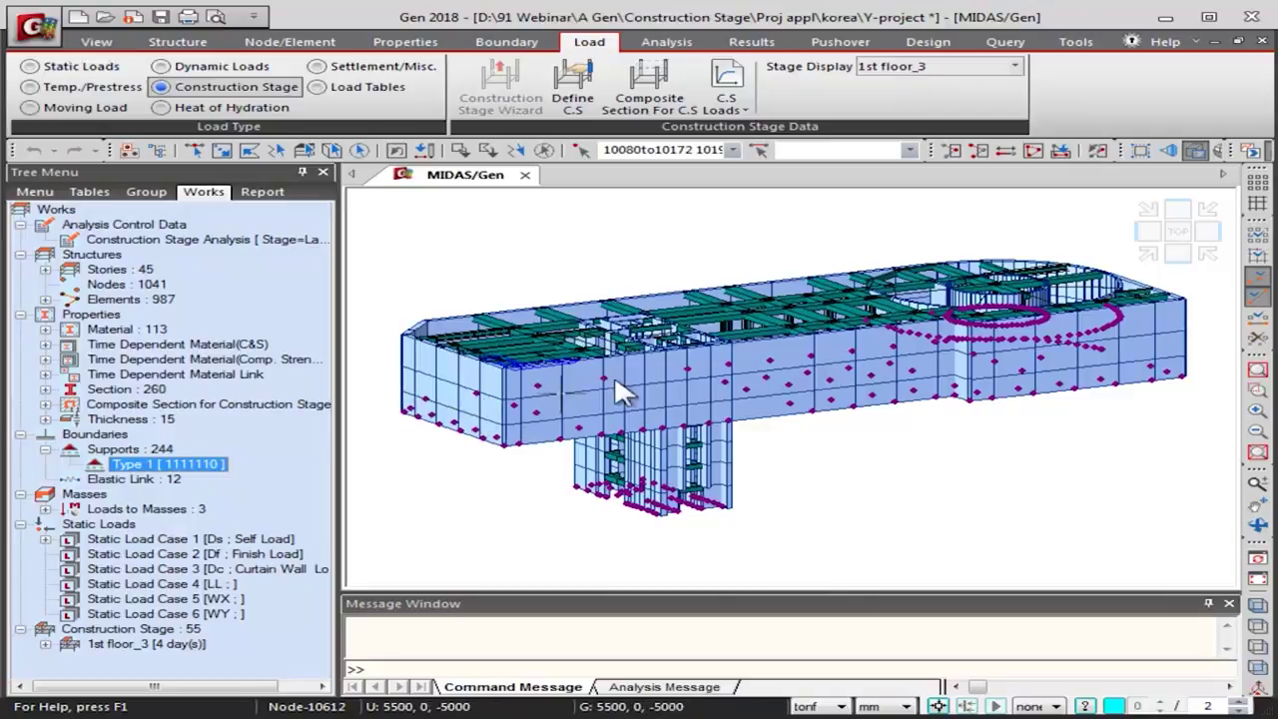
pyautogui.rightClick(195, 468)
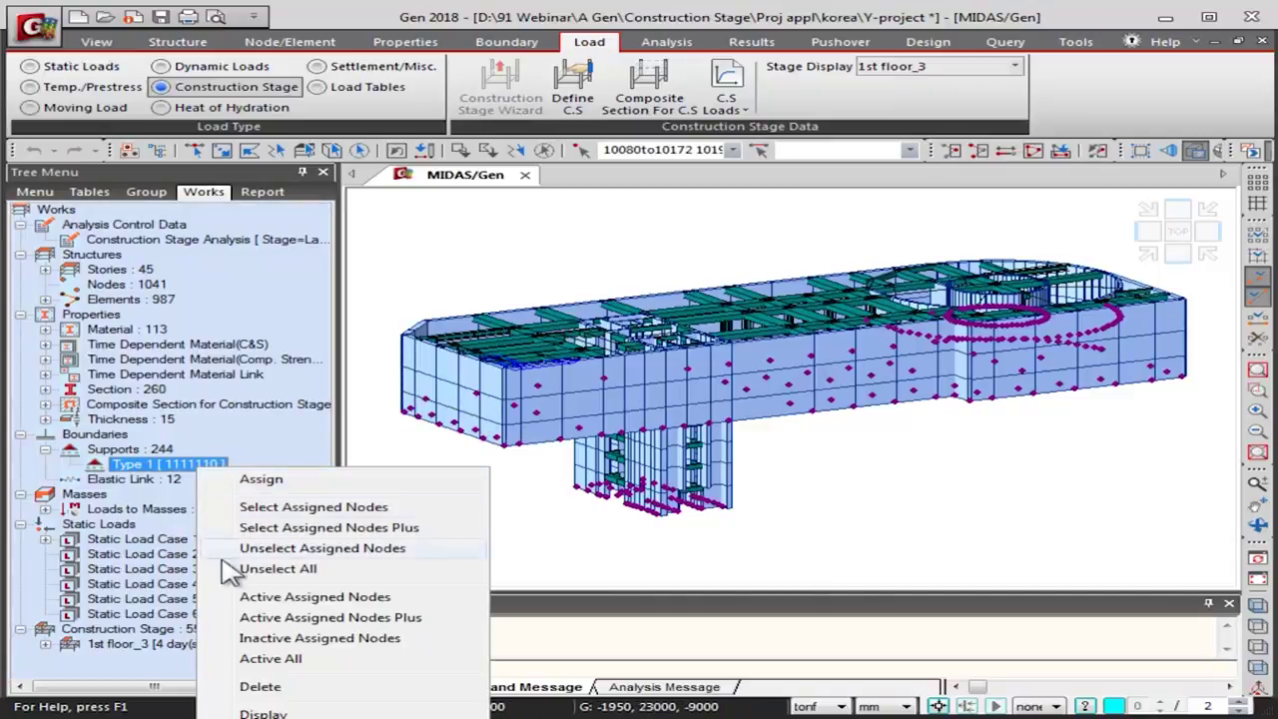
pyautogui.click(269, 708)
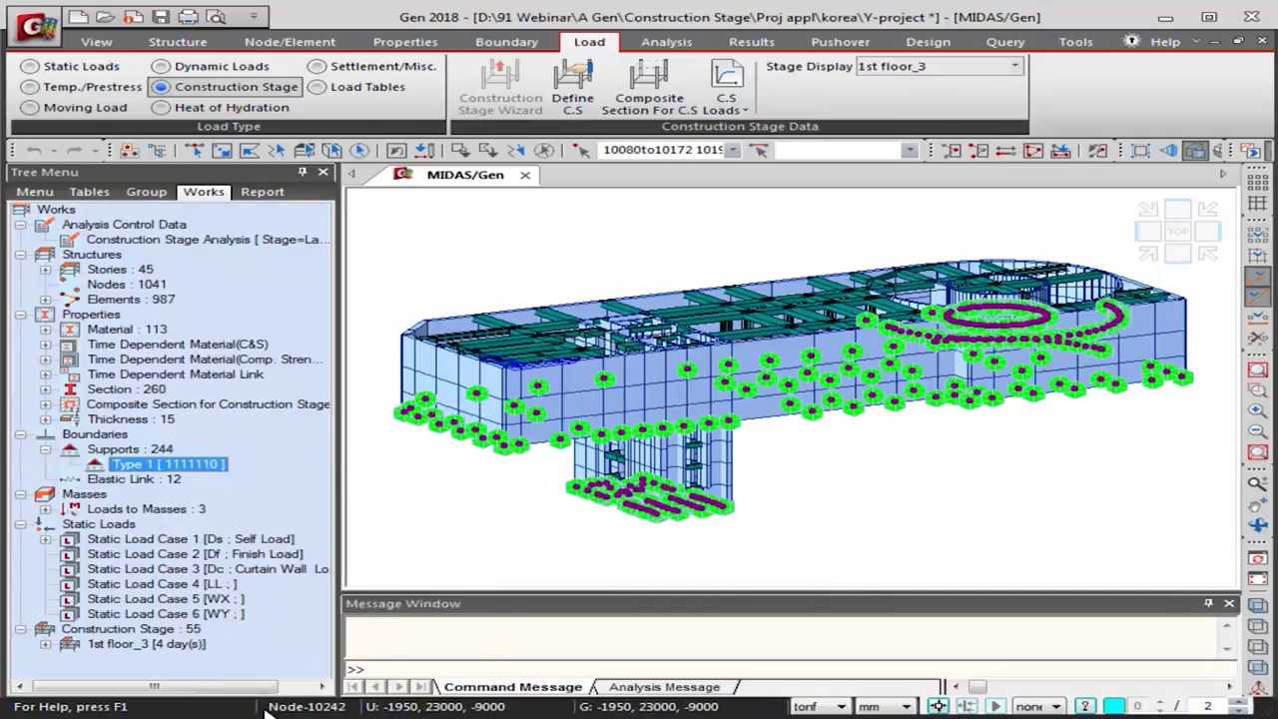
# Display stages 1st floor_4, 1st floor_5, 1st floor_6 and 1st floor_7 in turn to follow the supports through the basement construction
pyautogui.click(923, 66)
pyautogui.click(903, 110)
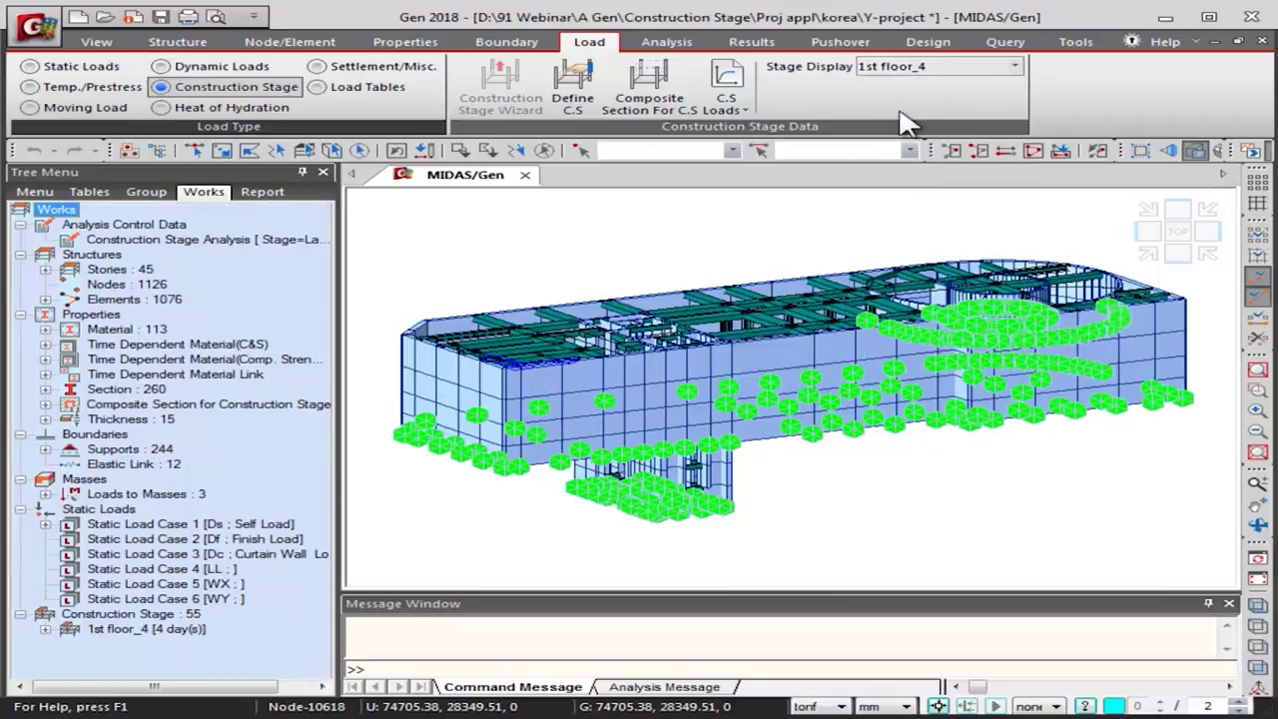
pyautogui.click(949, 68)
pyautogui.click(920, 109)
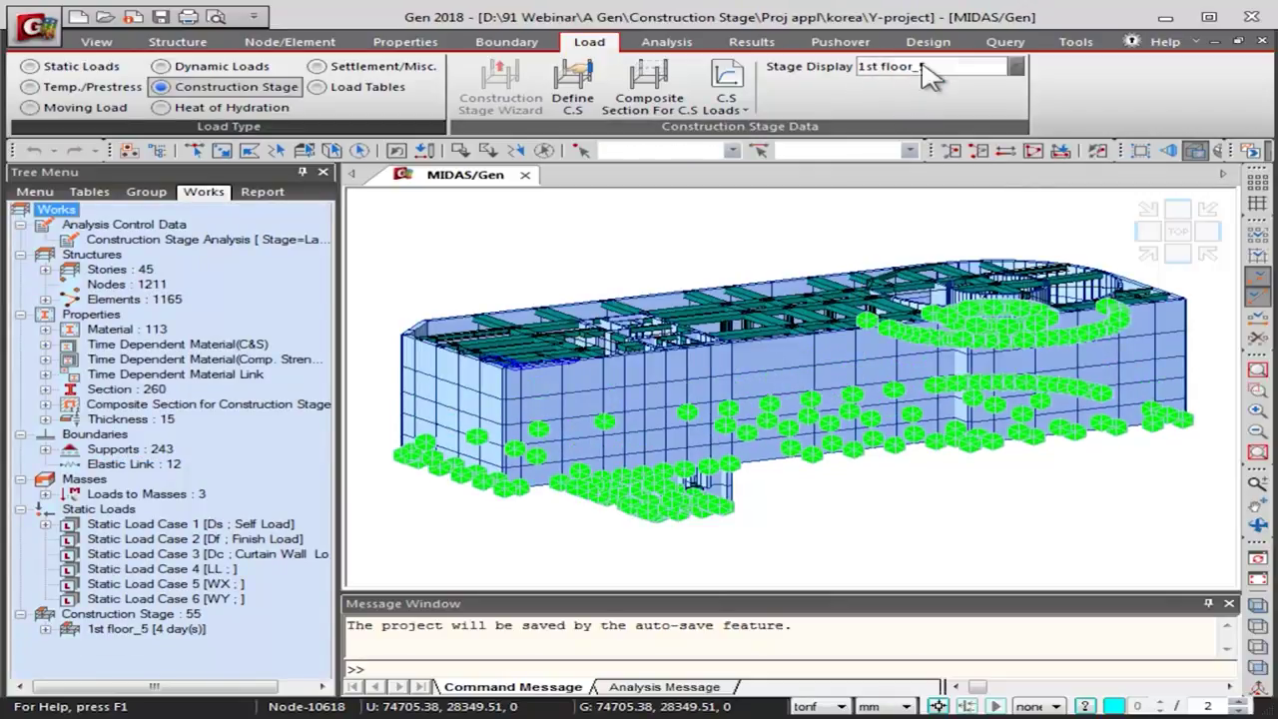
pyautogui.click(924, 67)
pyautogui.click(904, 109)
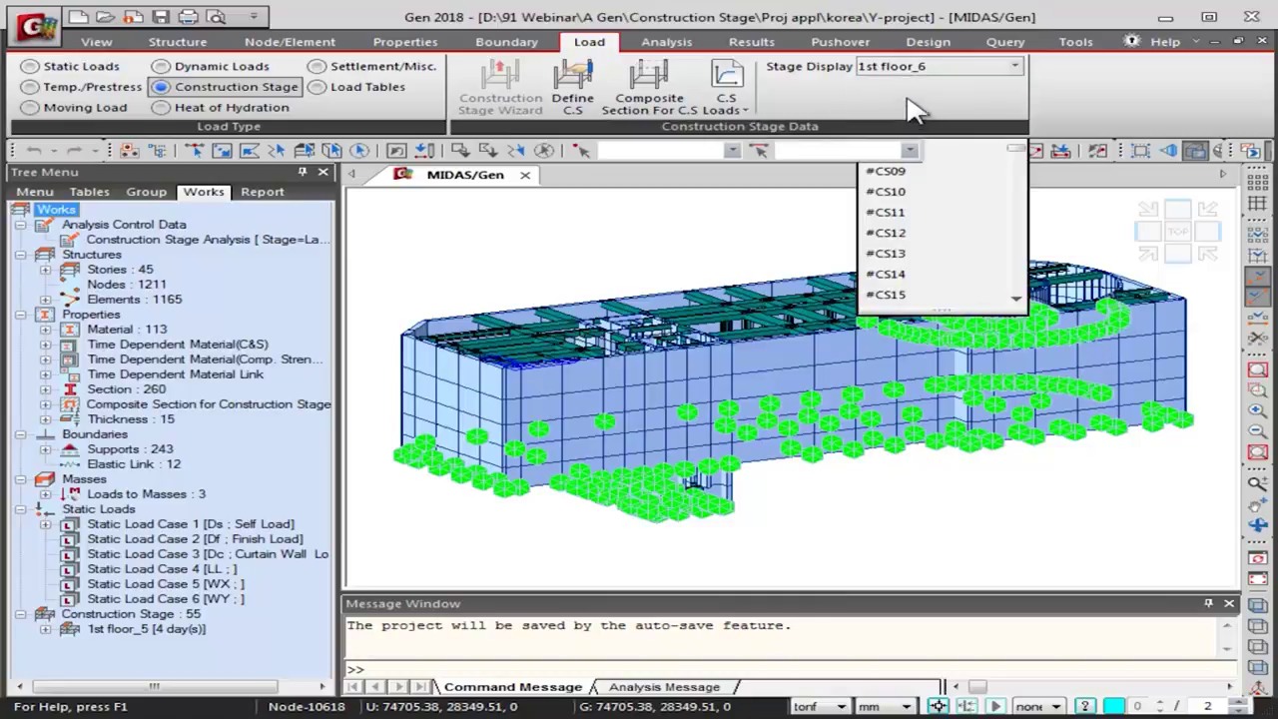
pyautogui.click(916, 70)
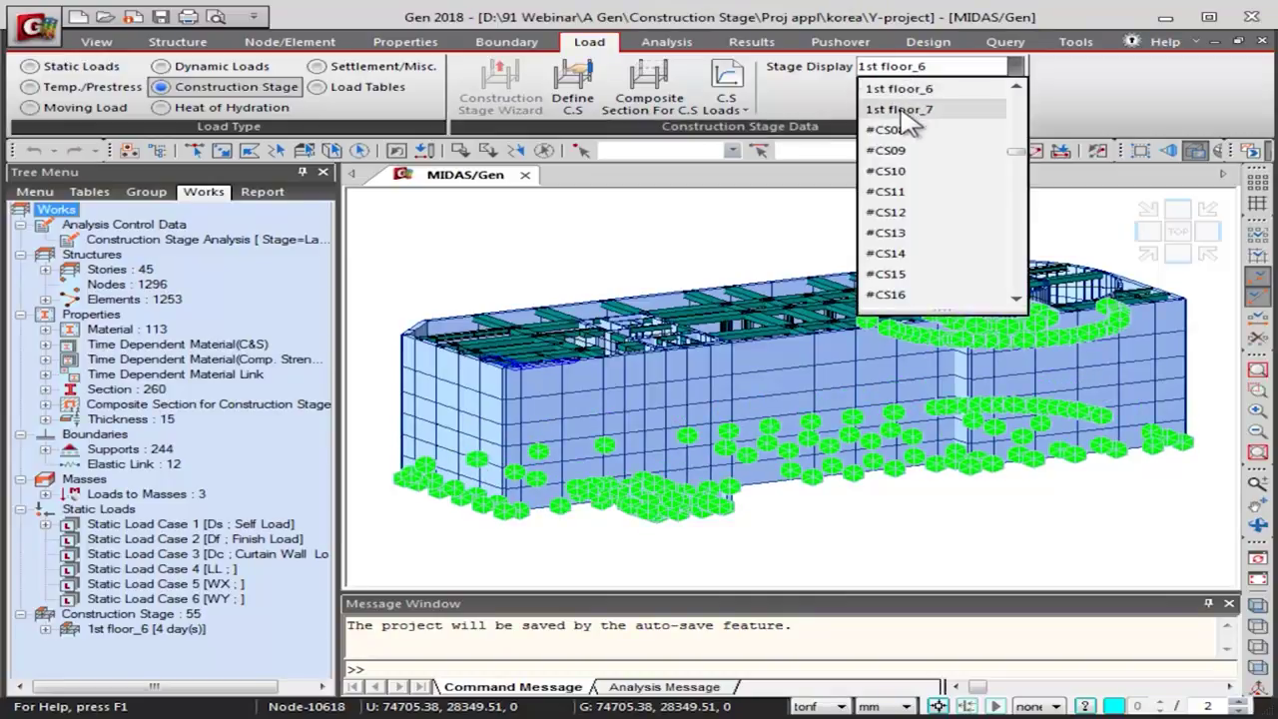
pyautogui.click(903, 111)
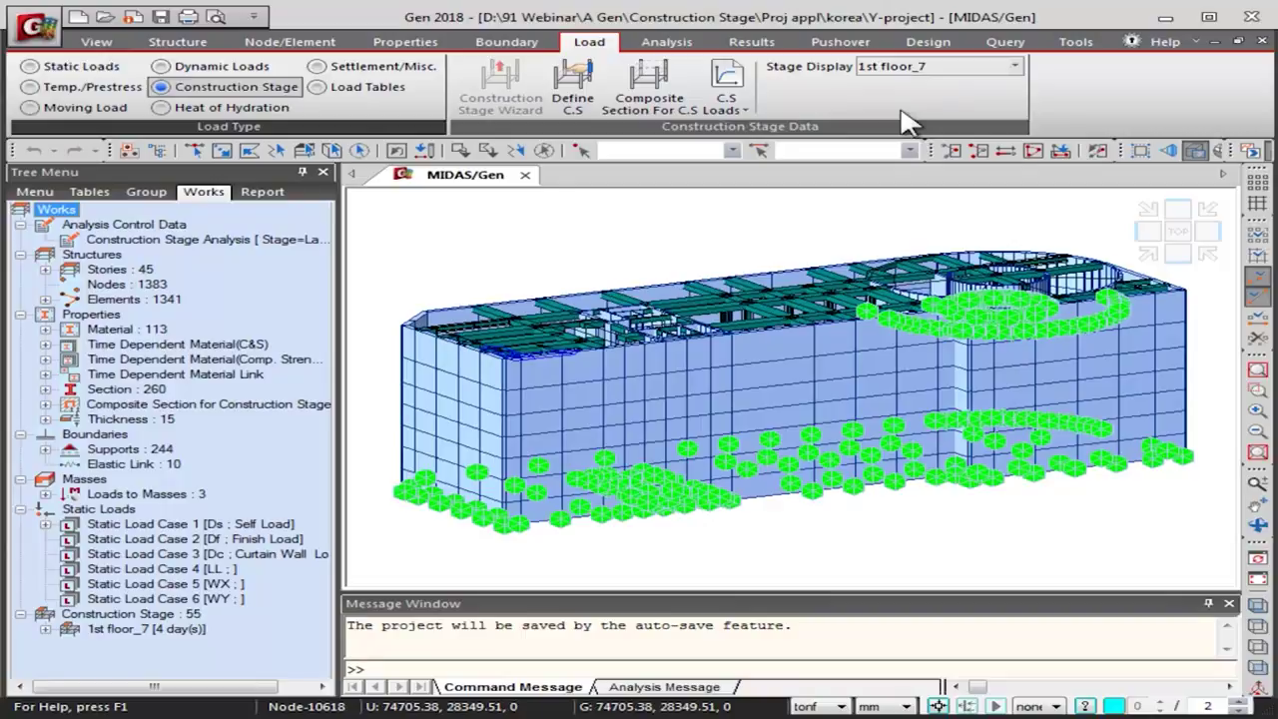
# Display stages #CS08 and #CS09 in turn to review the steel superstructure above the basement
pyautogui.click(916, 70)
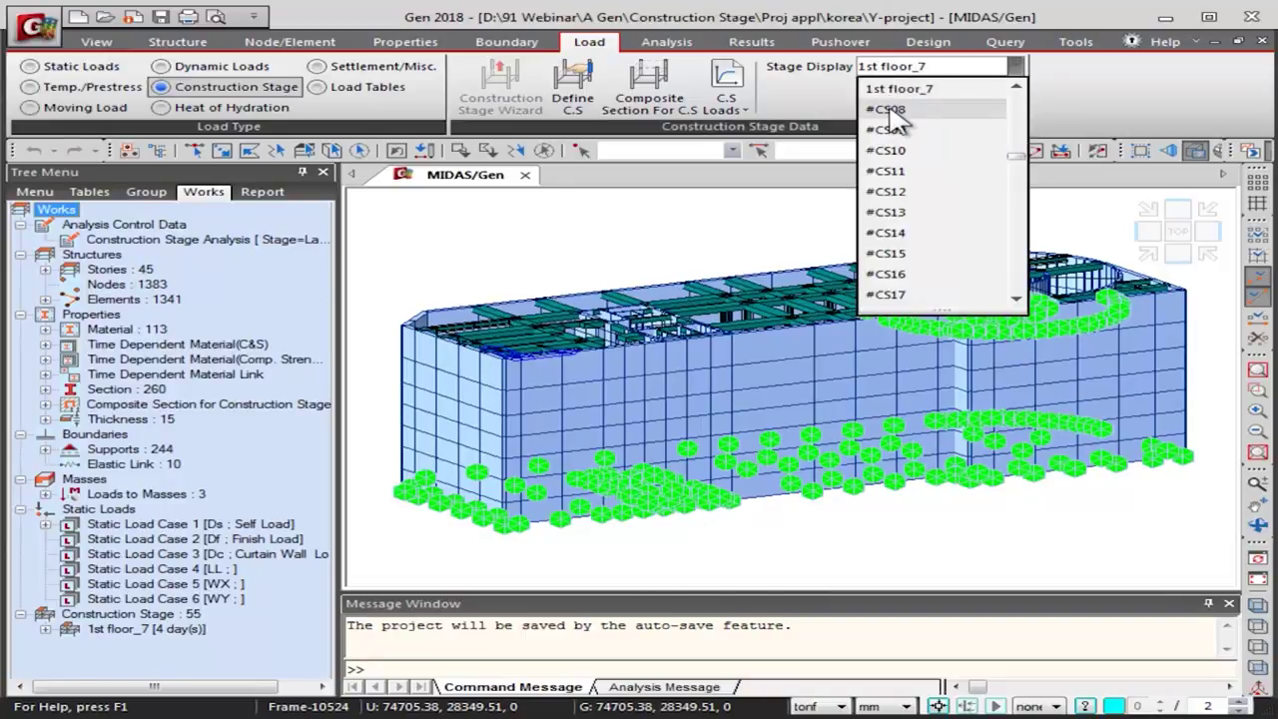
pyautogui.click(880, 105)
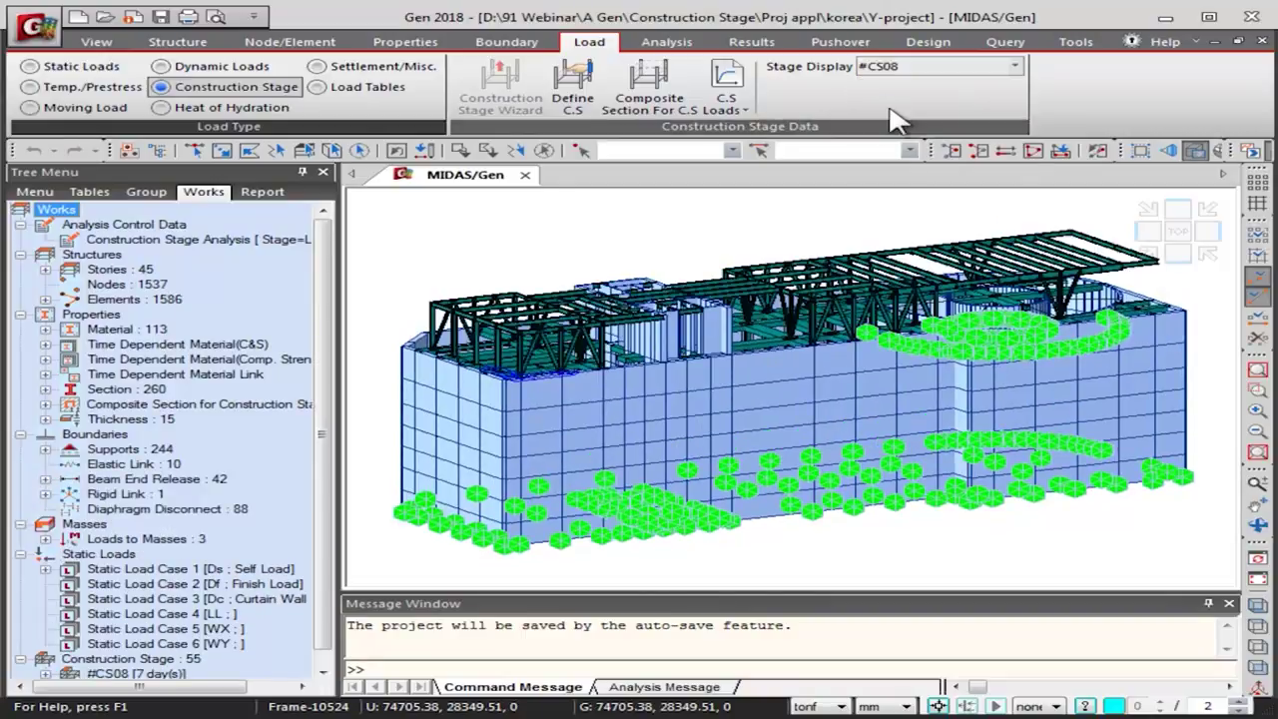
pyautogui.click(938, 72)
pyautogui.click(925, 105)
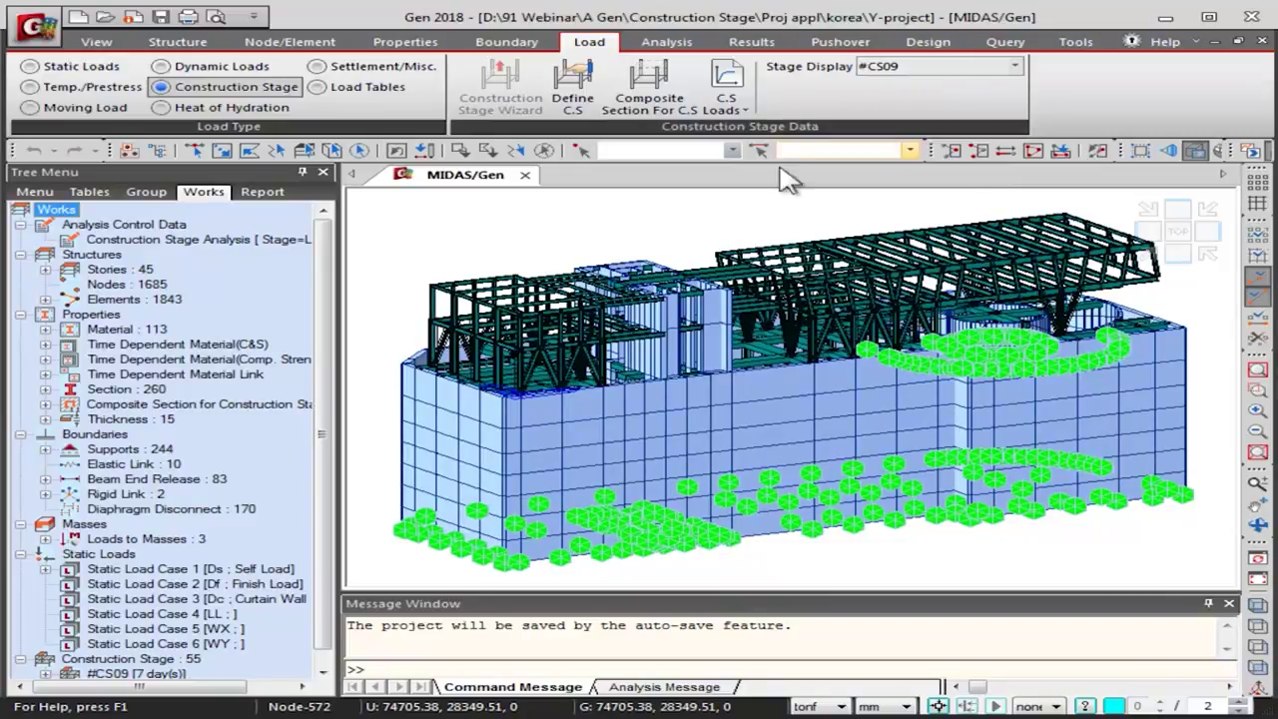
# Examine the columns, beams and braces at the corner of the steel frame in stage #CS09 at close range
pyautogui.moveTo(428, 362); pyautogui.dragTo(504, 343, button='middle')
pyautogui.scroll(8, 504, 342)
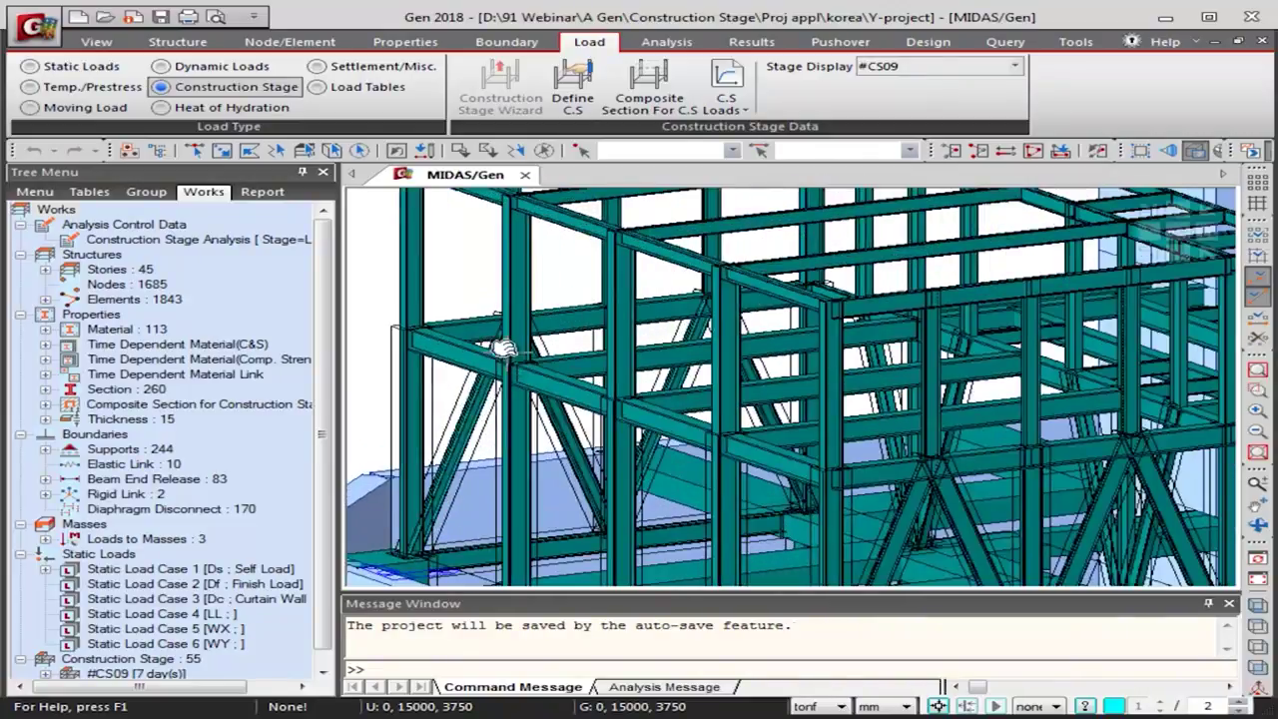
pyautogui.scroll(4, 429, 349)
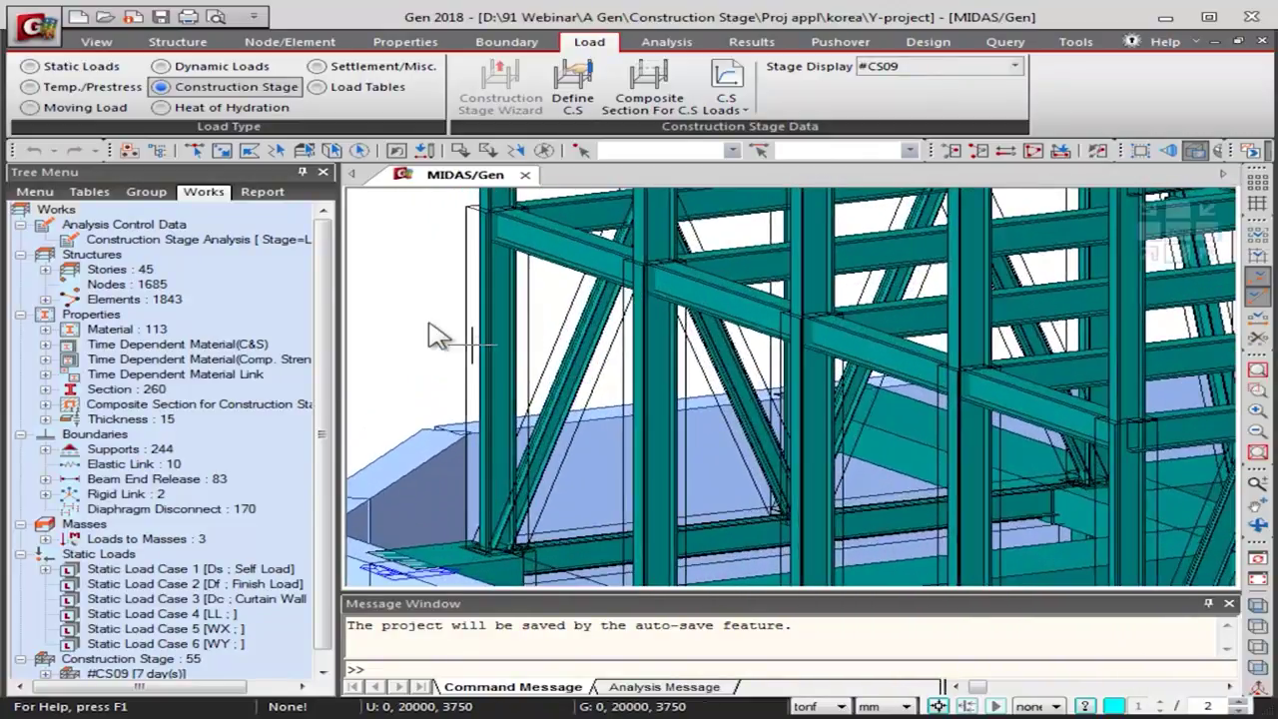
pyautogui.moveTo(429, 337); pyautogui.dragTo(477, 339, button='middle')
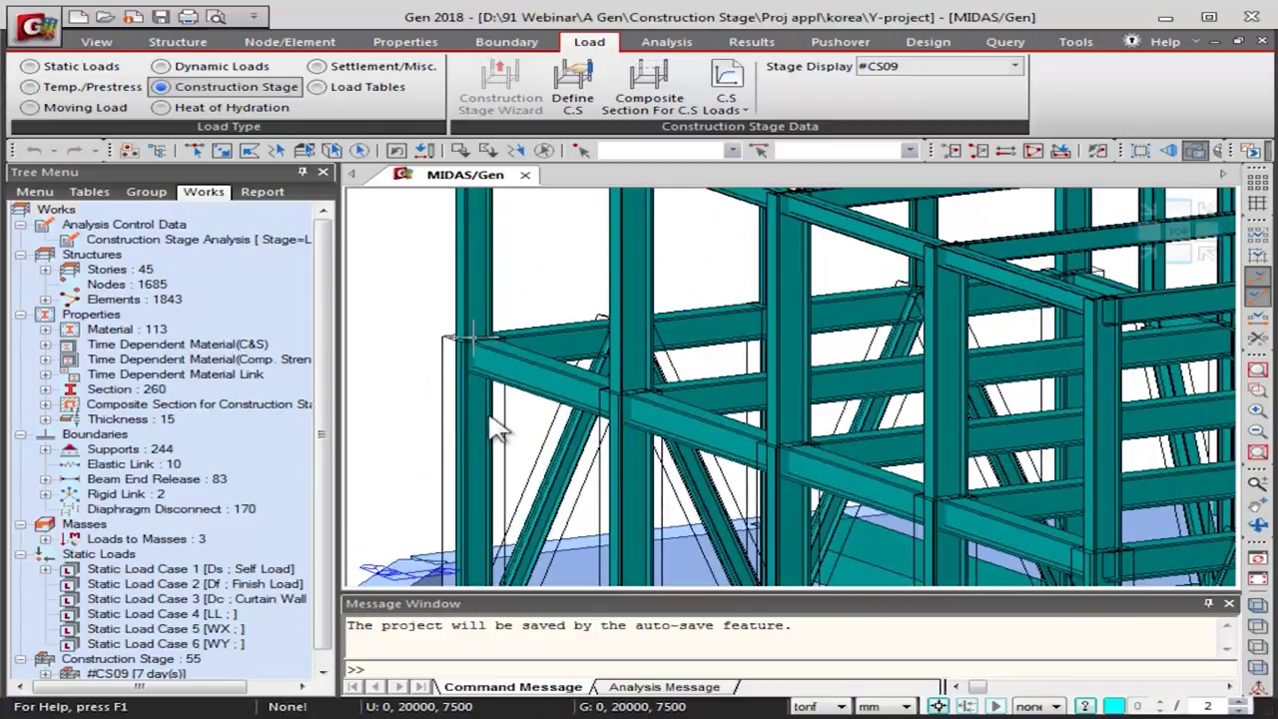
pyautogui.moveTo(504, 454); pyautogui.dragTo(470, 394, button='middle')
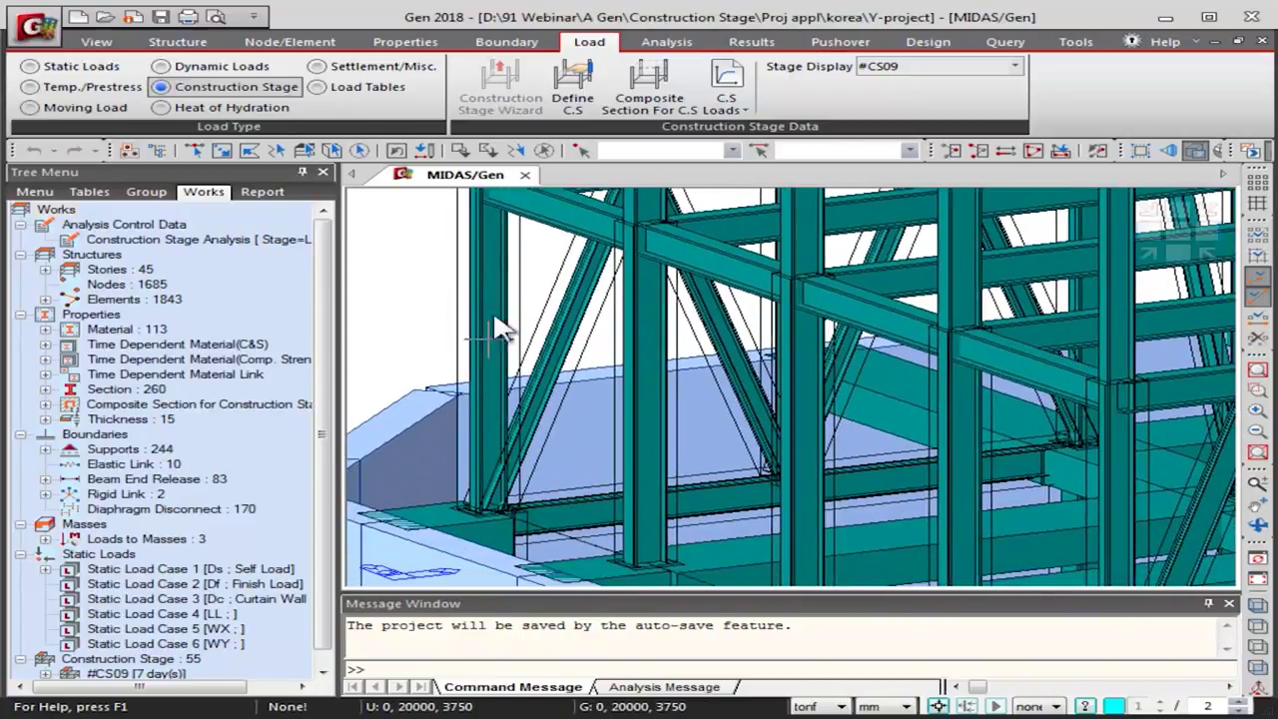
pyautogui.moveTo(454, 374); pyautogui.dragTo(589, 310, button='middle')
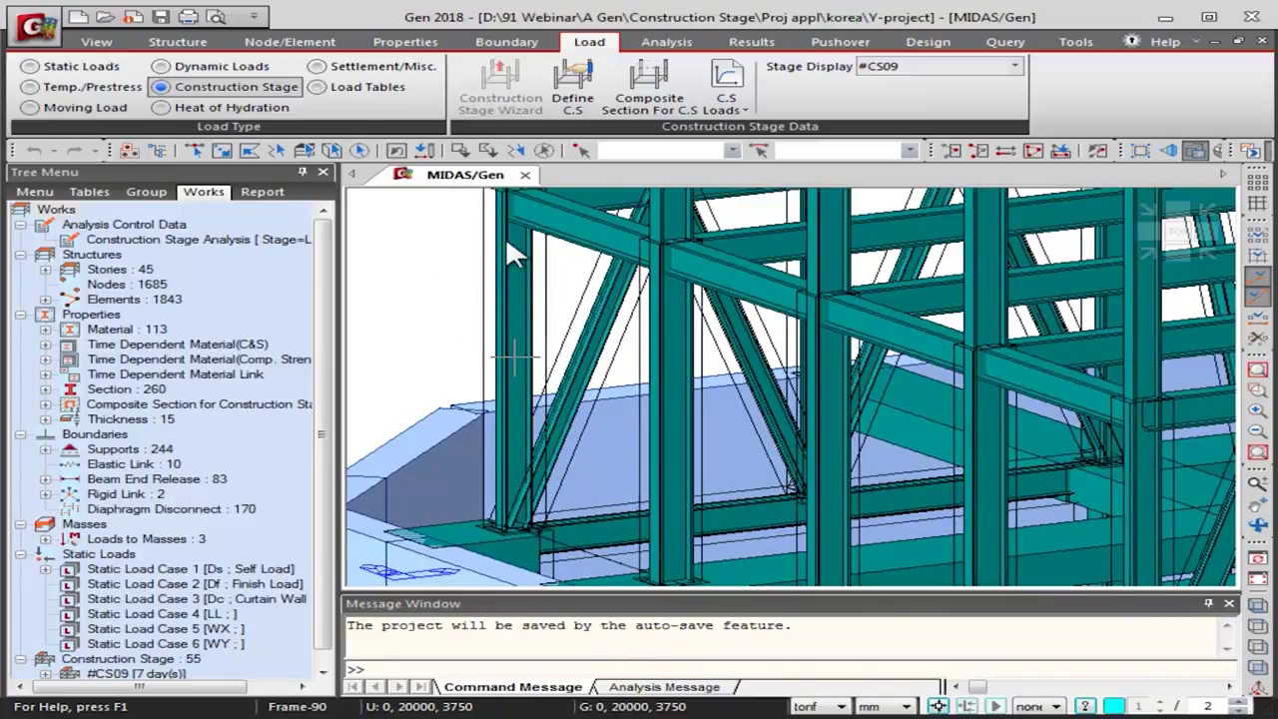
pyautogui.moveTo(514, 258); pyautogui.dragTo(519, 305, button='middle')
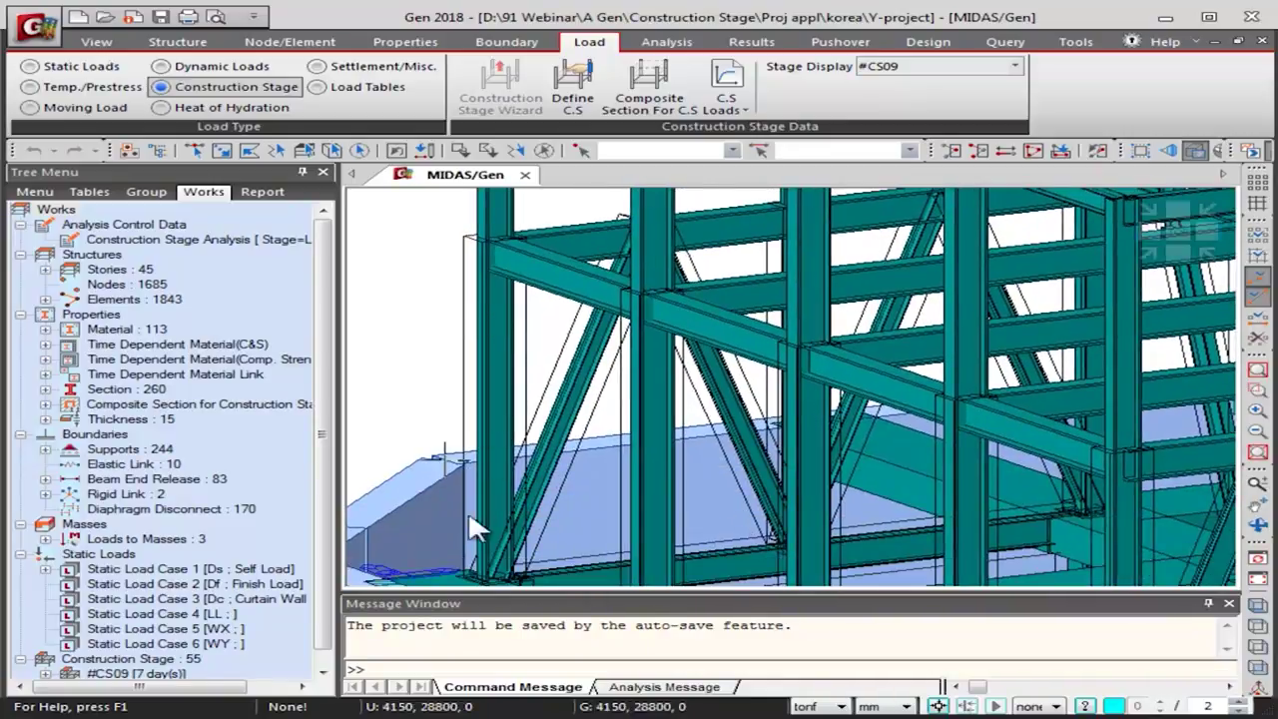
pyautogui.moveTo(478, 514); pyautogui.dragTo(766, 400, button='middle')
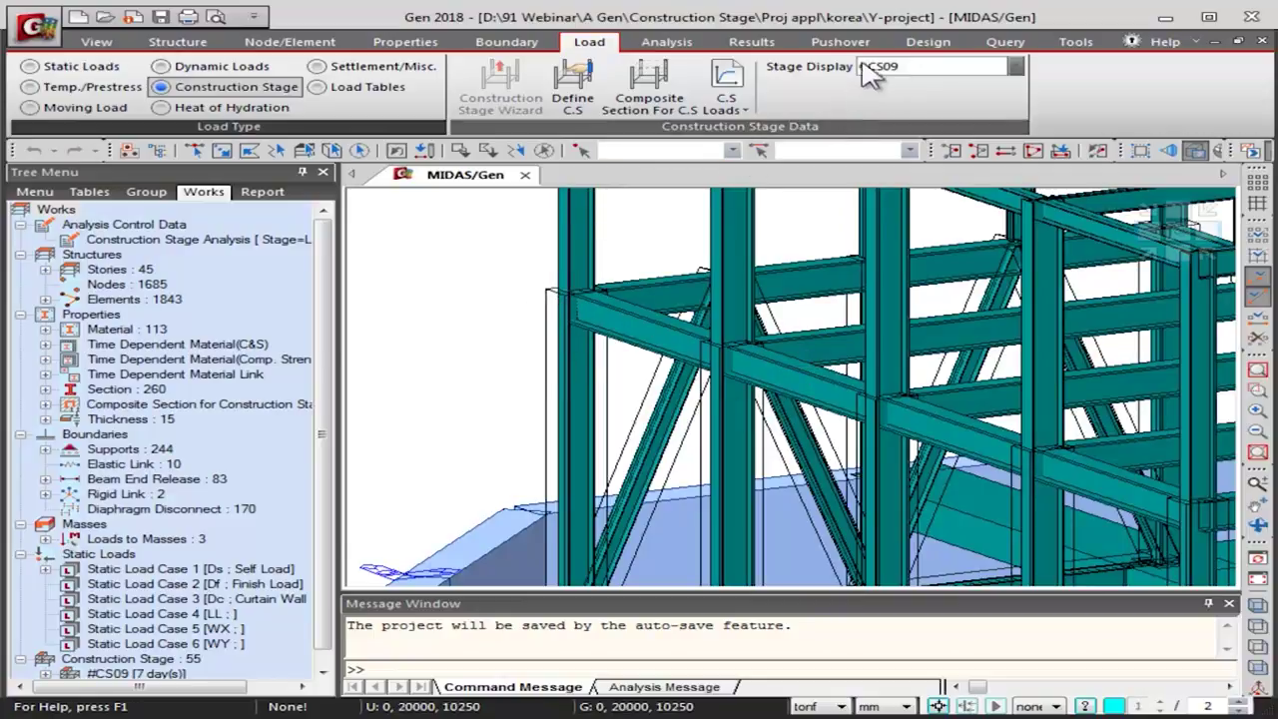
# Display stage #CS10 and examine the upper corner of the steel frame at close range
pyautogui.click(911, 75)
pyautogui.click(911, 106)
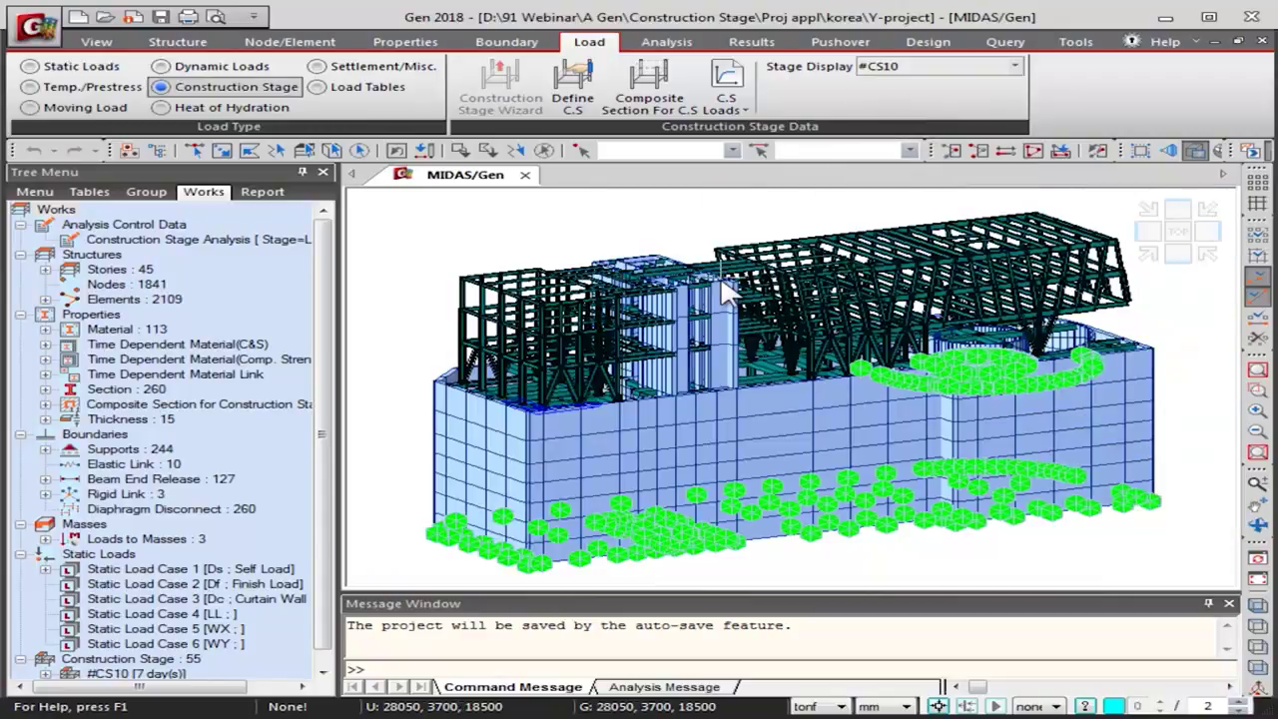
pyautogui.scroll(5, 559, 309)
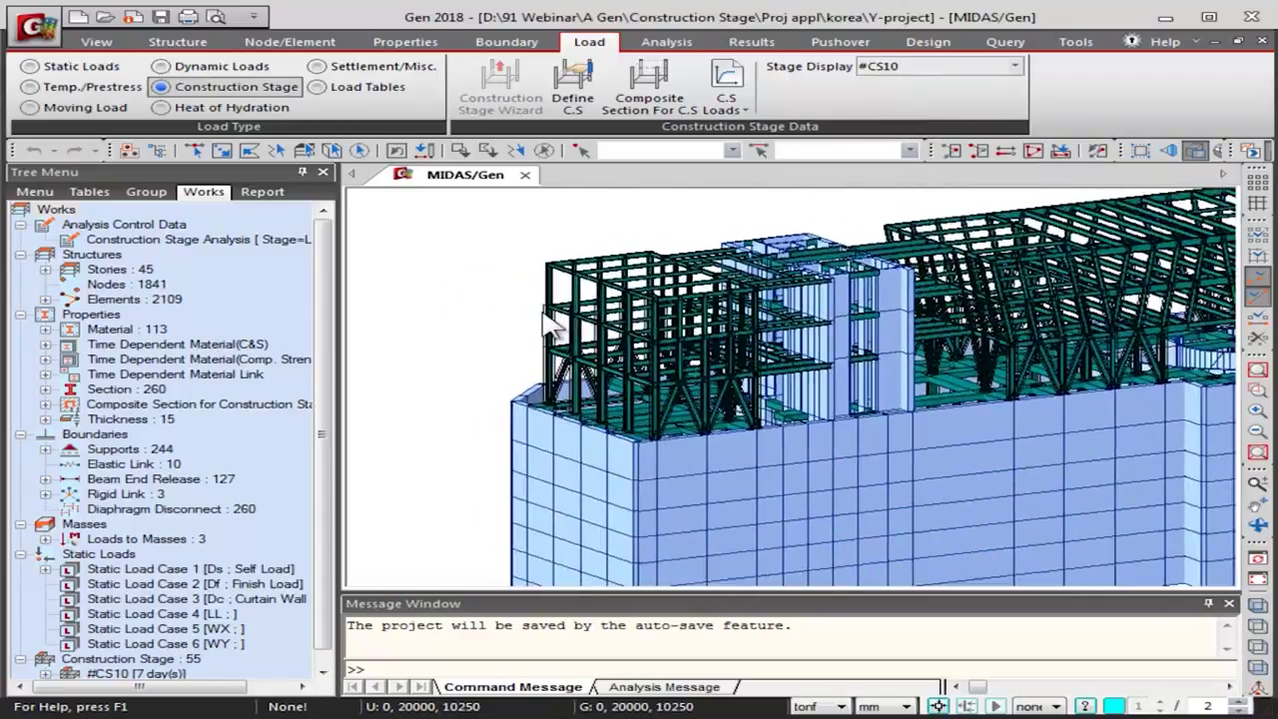
pyautogui.scroll(3, 543, 317)
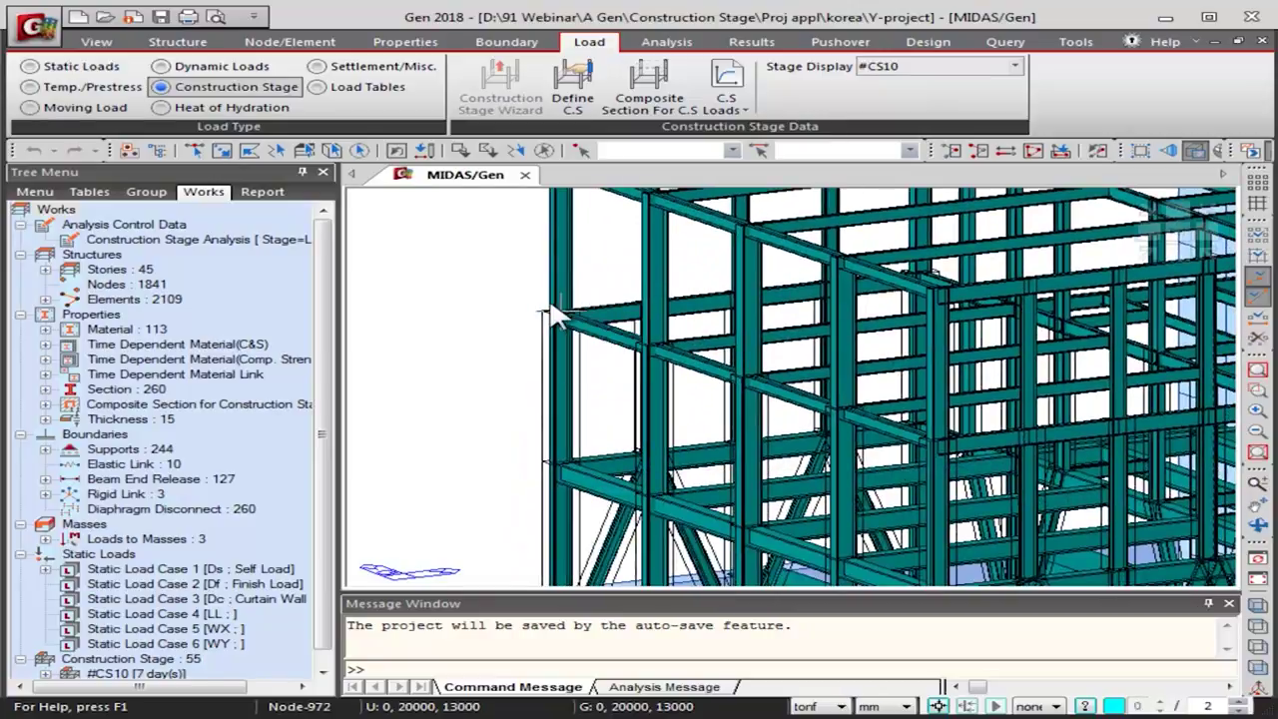
pyautogui.scroll(-1, 588, 345)
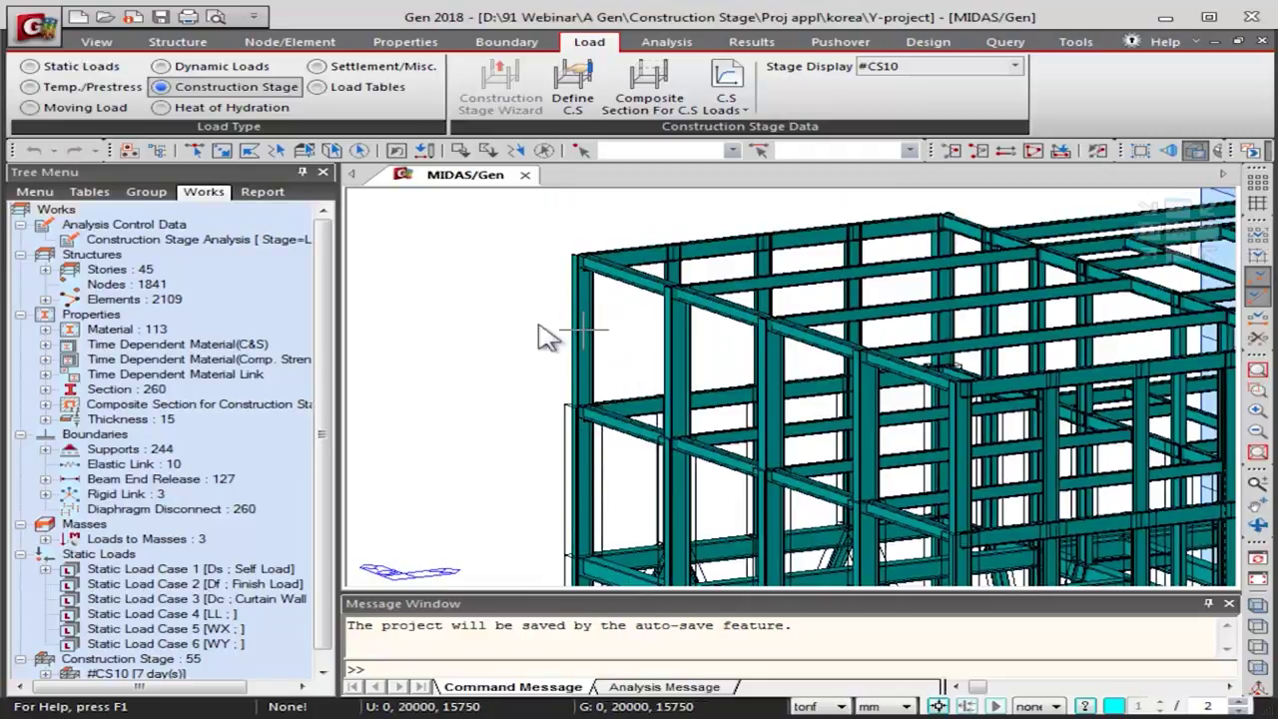
# Display stages #CS11 and 3 years in turn to review the structure from the upper steel frame to the complete tower
pyautogui.click(934, 70)
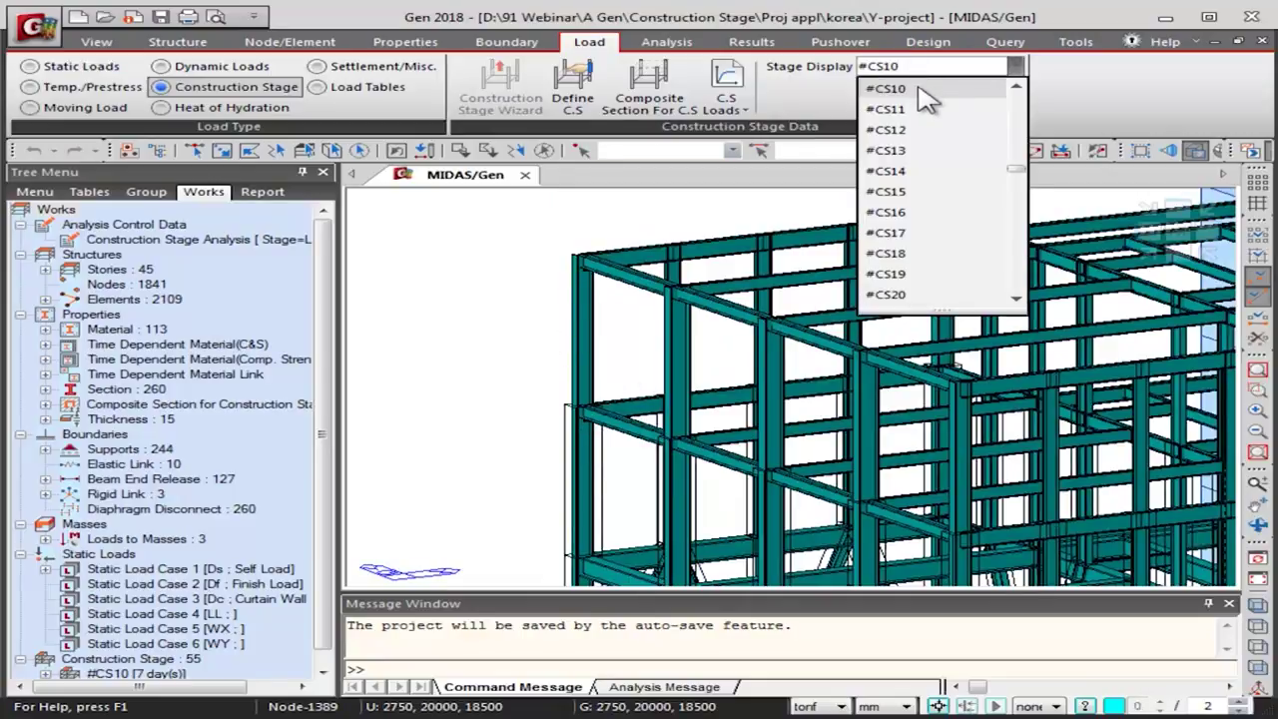
pyautogui.click(928, 110)
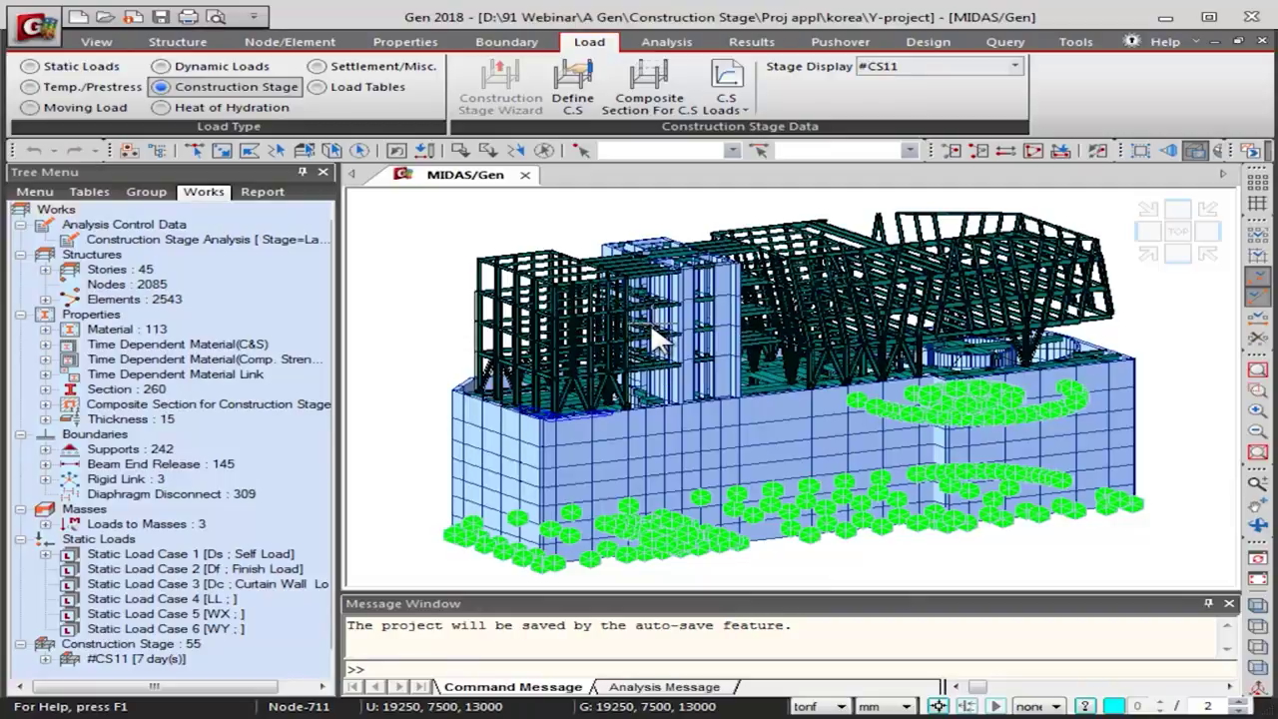
pyautogui.click(1014, 68)
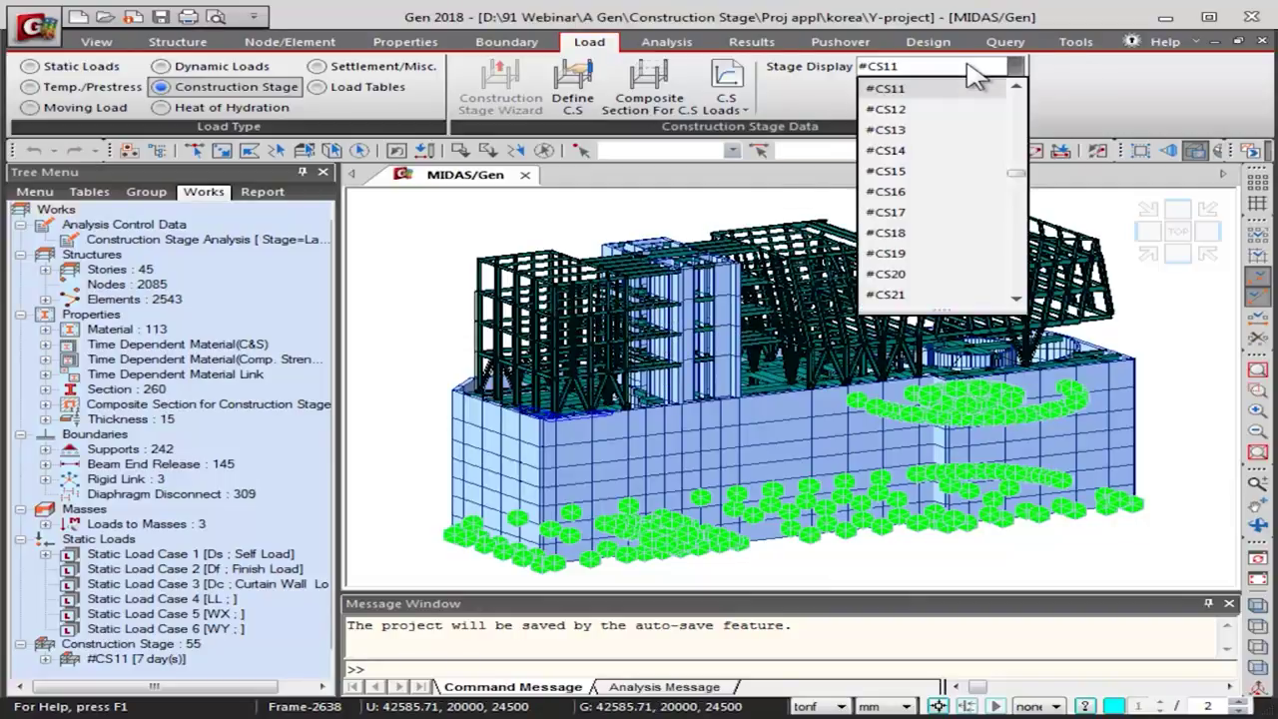
pyautogui.scroll(-1, 956, 259)
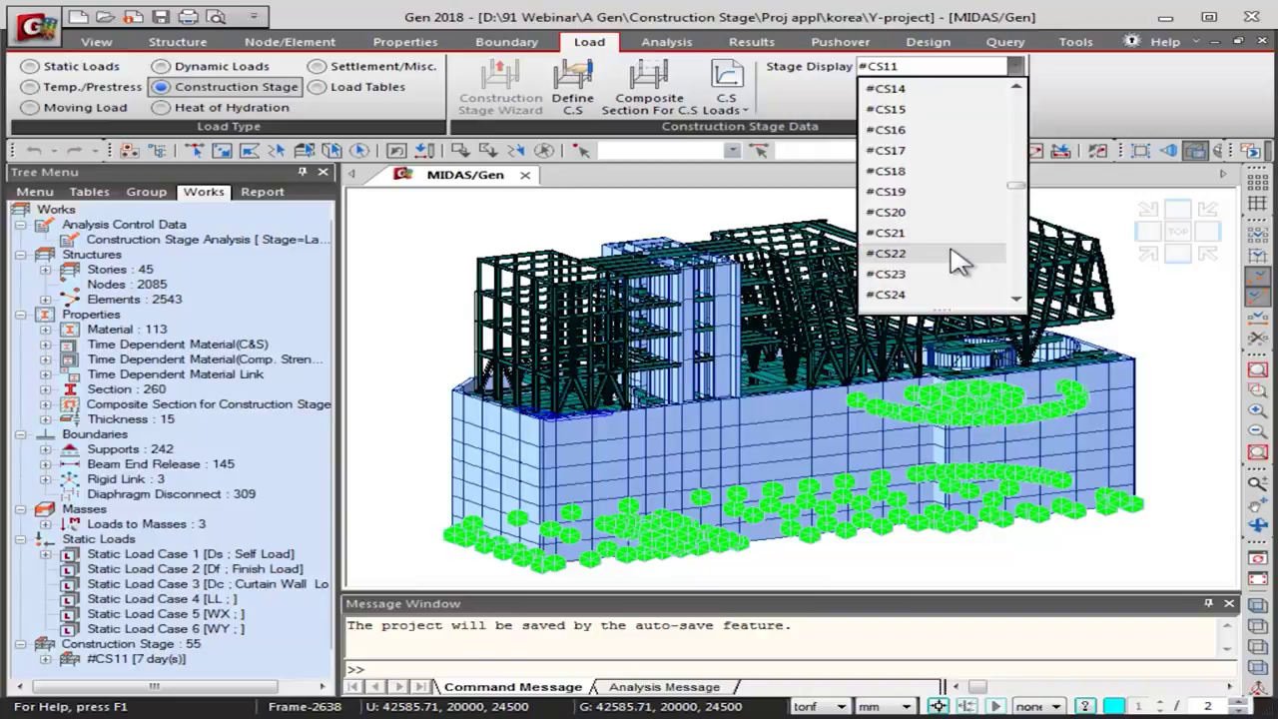
pyautogui.scroll(-7, 956, 260)
pyautogui.scroll(-2, 957, 259)
pyautogui.click(953, 275)
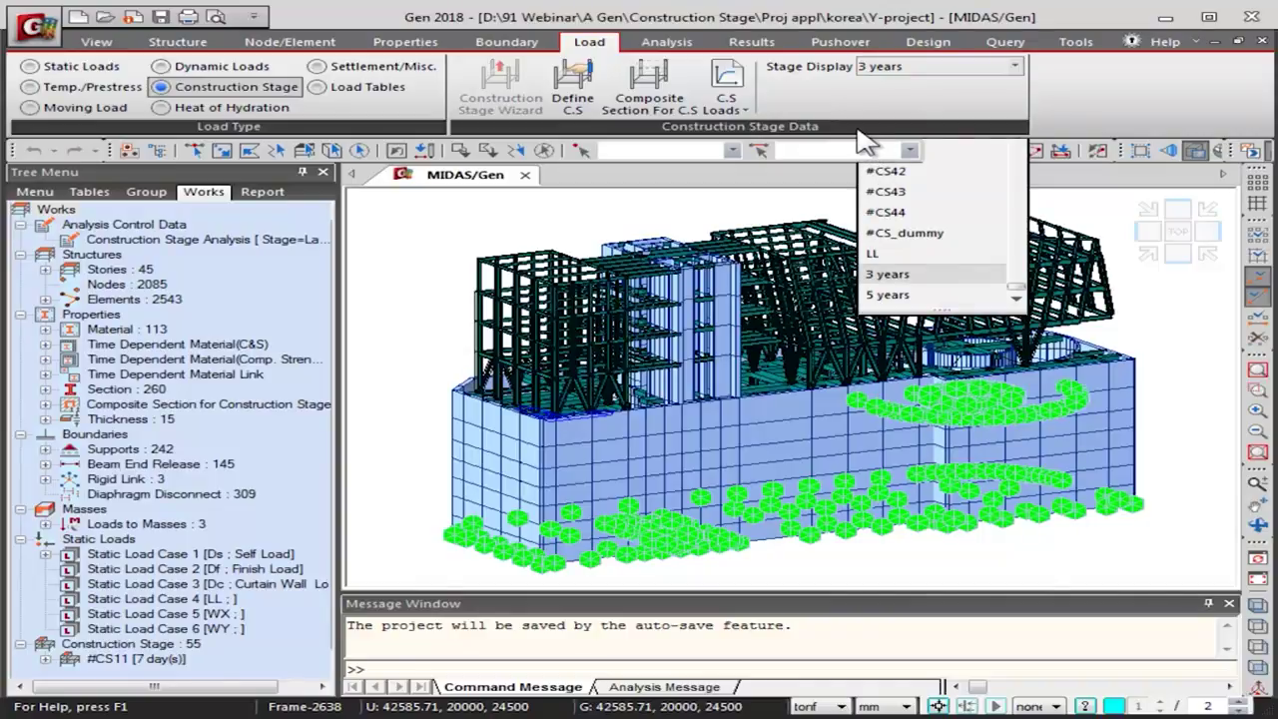
pyautogui.click(1036, 233)
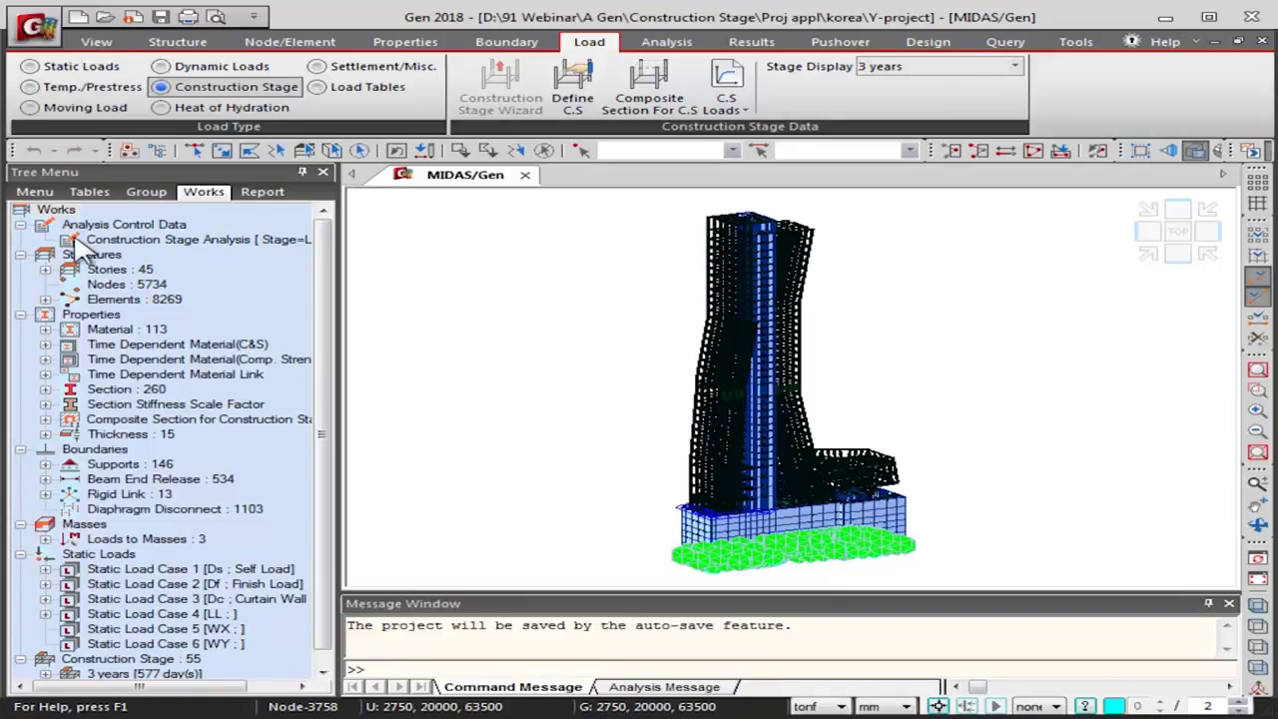
# Switch to the presentation and advance past the Keangnam Hanoi Landmark Tower slide to the Contents slide for the Live Demonstration
pyautogui.hotkey('alt', 'Tab')
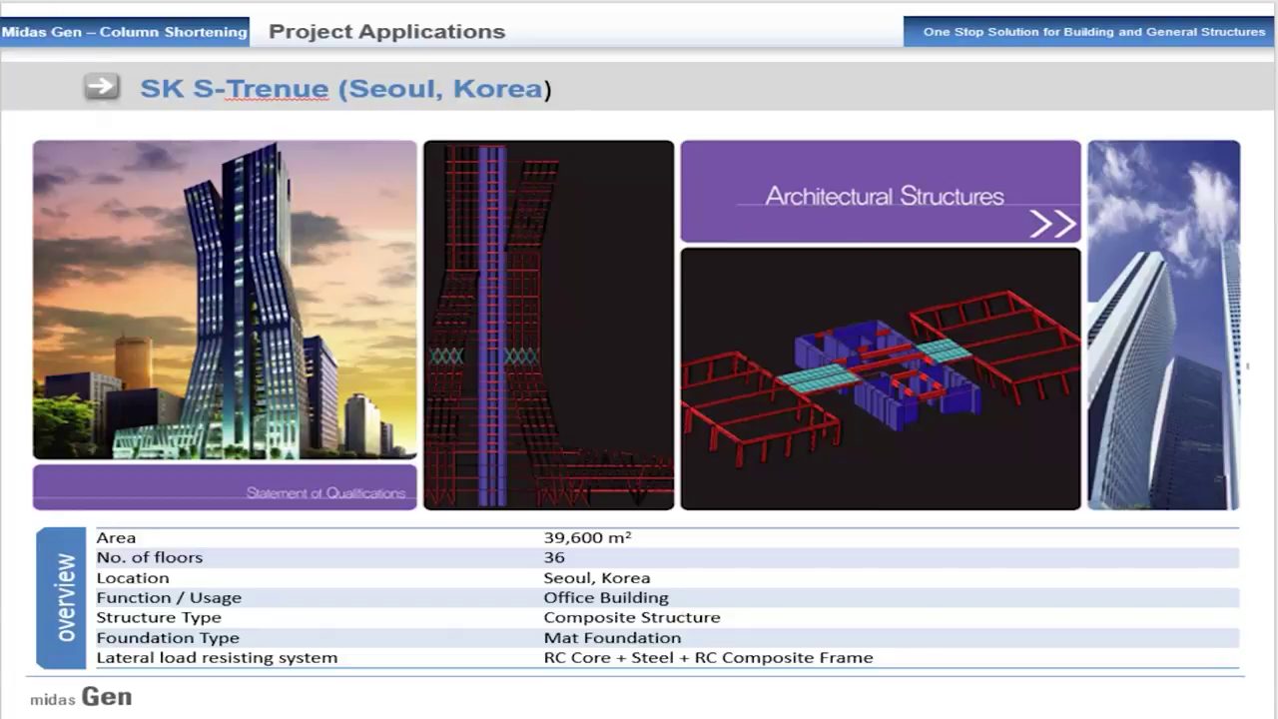
pyautogui.press('pagedown')
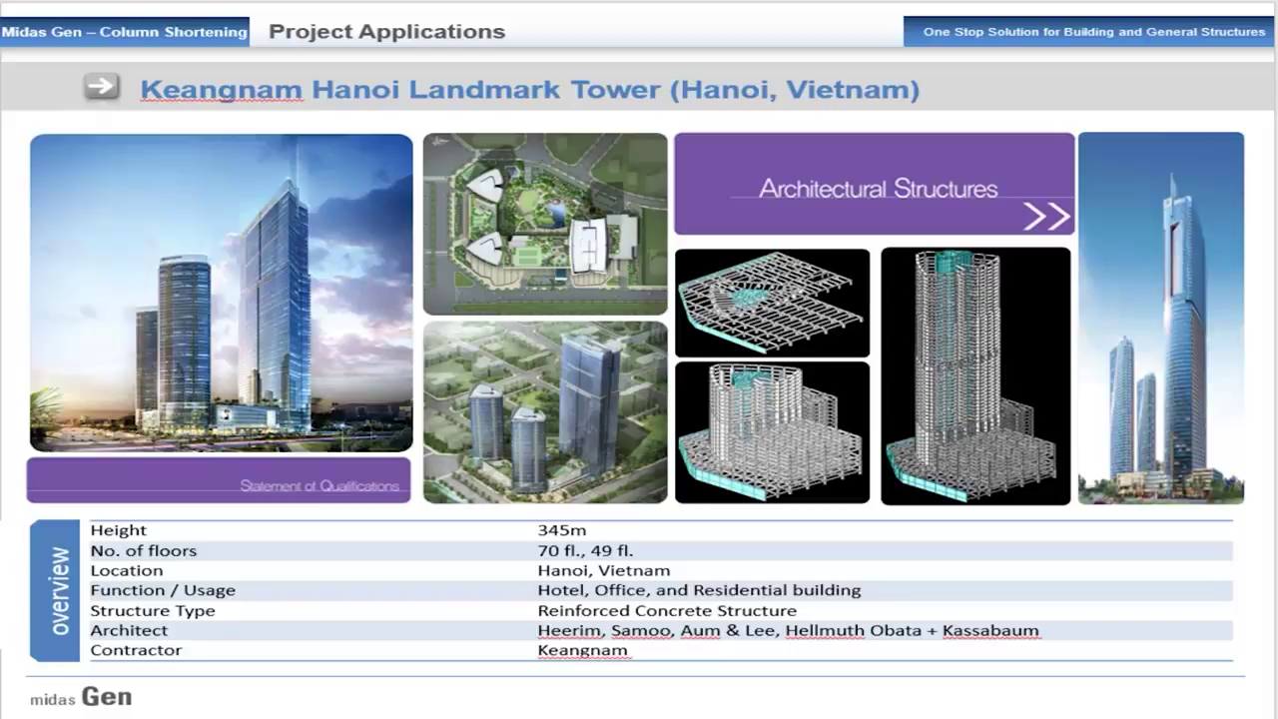
pyautogui.press('Right')
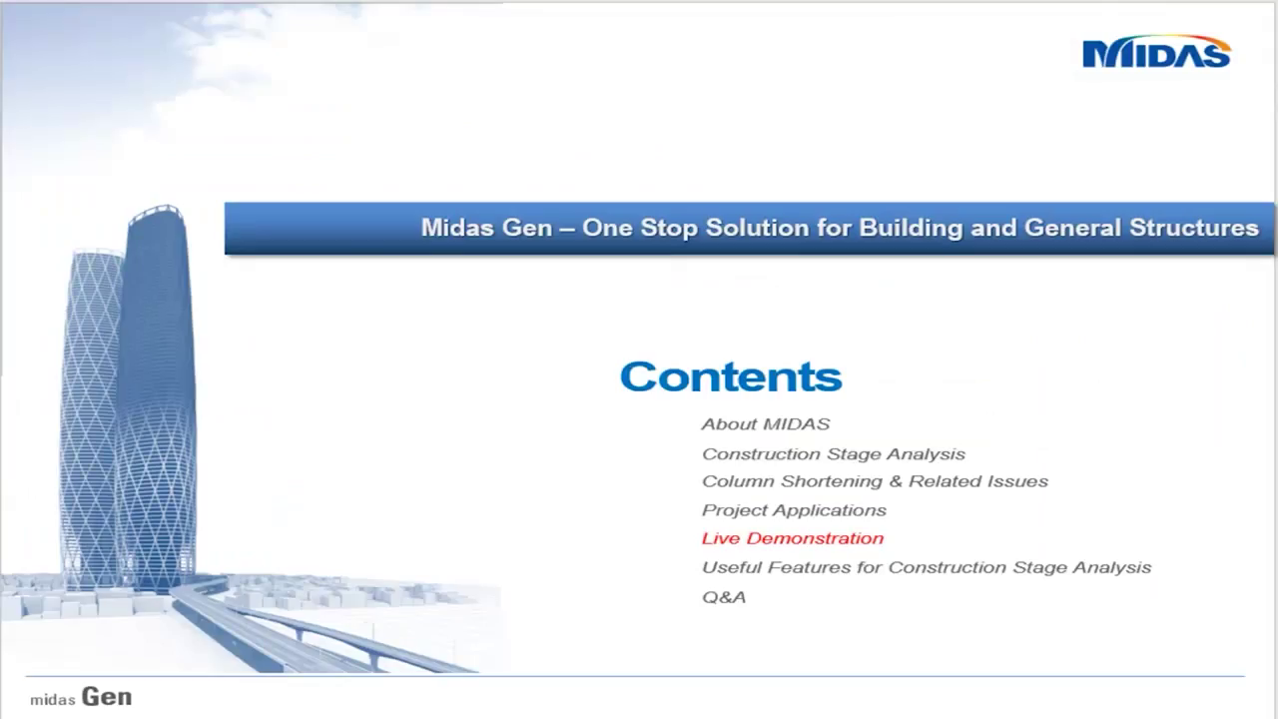
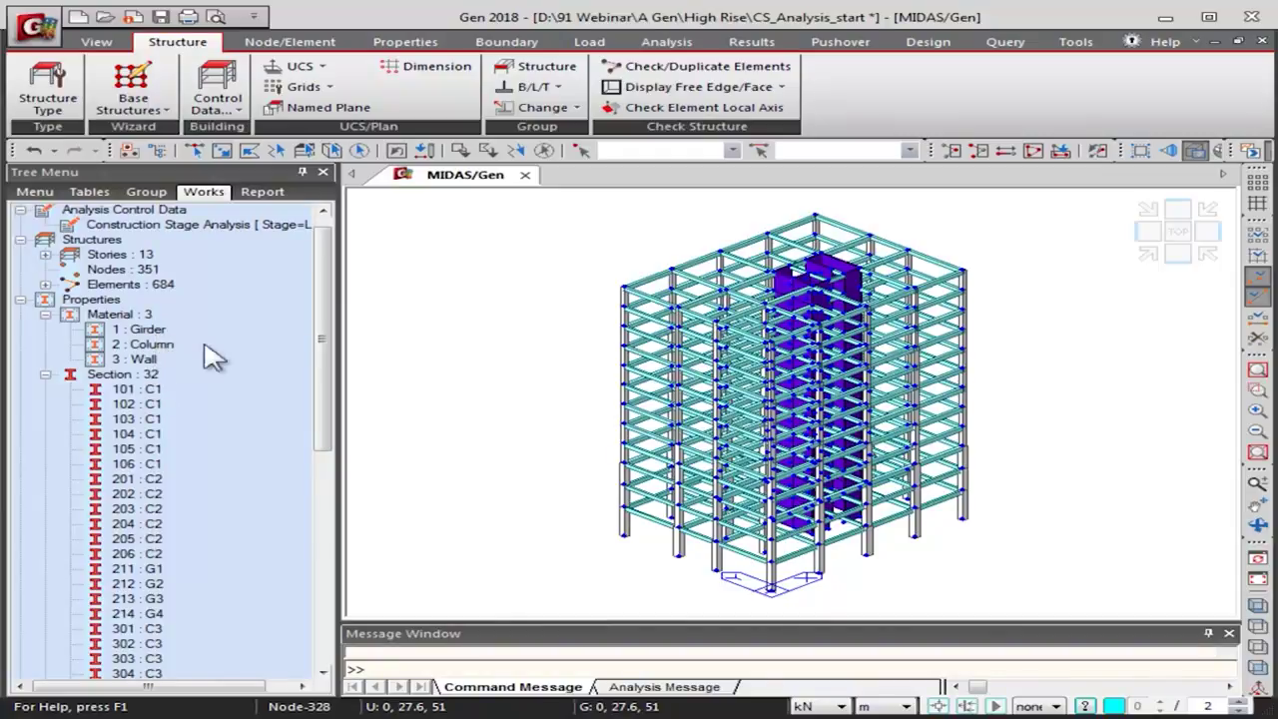
# Highlight the elements using the Column, Wall and Girder materials in the CS_Analysis_start model, and clear the selection
pyautogui.moveTo(326, 275); pyautogui.dragTo(324, 459)
pyautogui.scroll(-2, 298, 469)
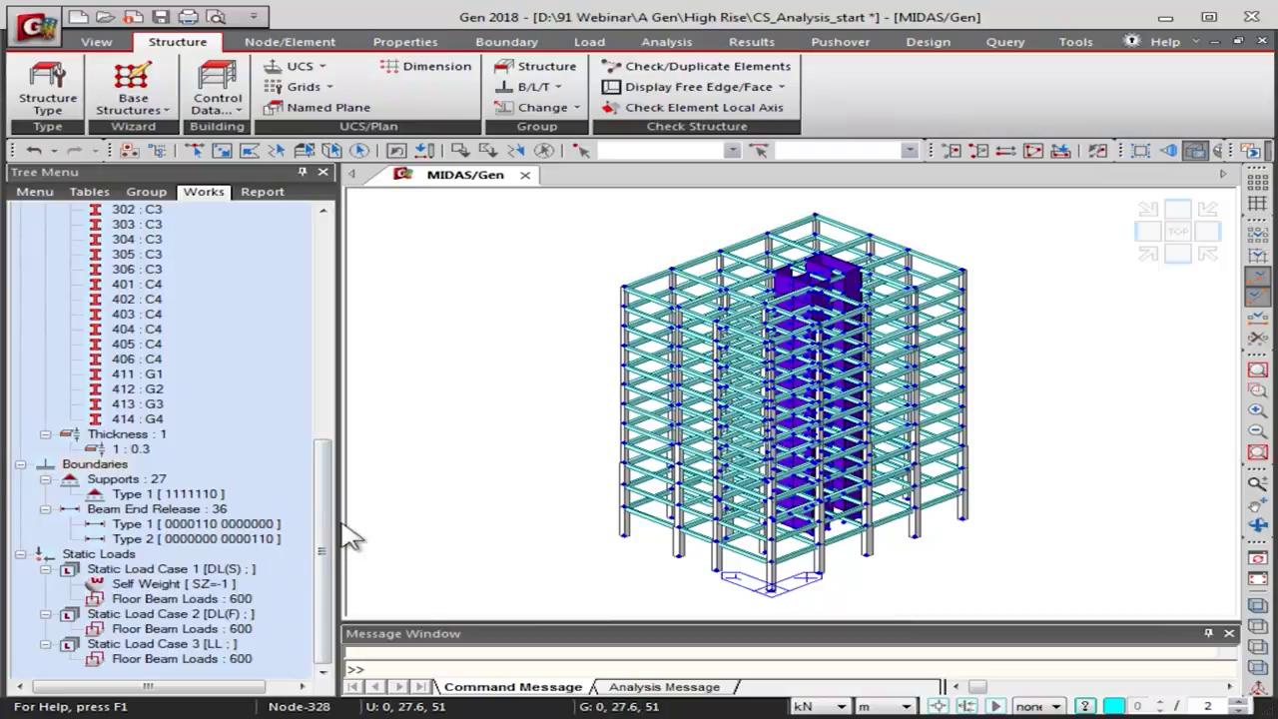
pyautogui.moveTo(328, 536); pyautogui.dragTo(263, 342)
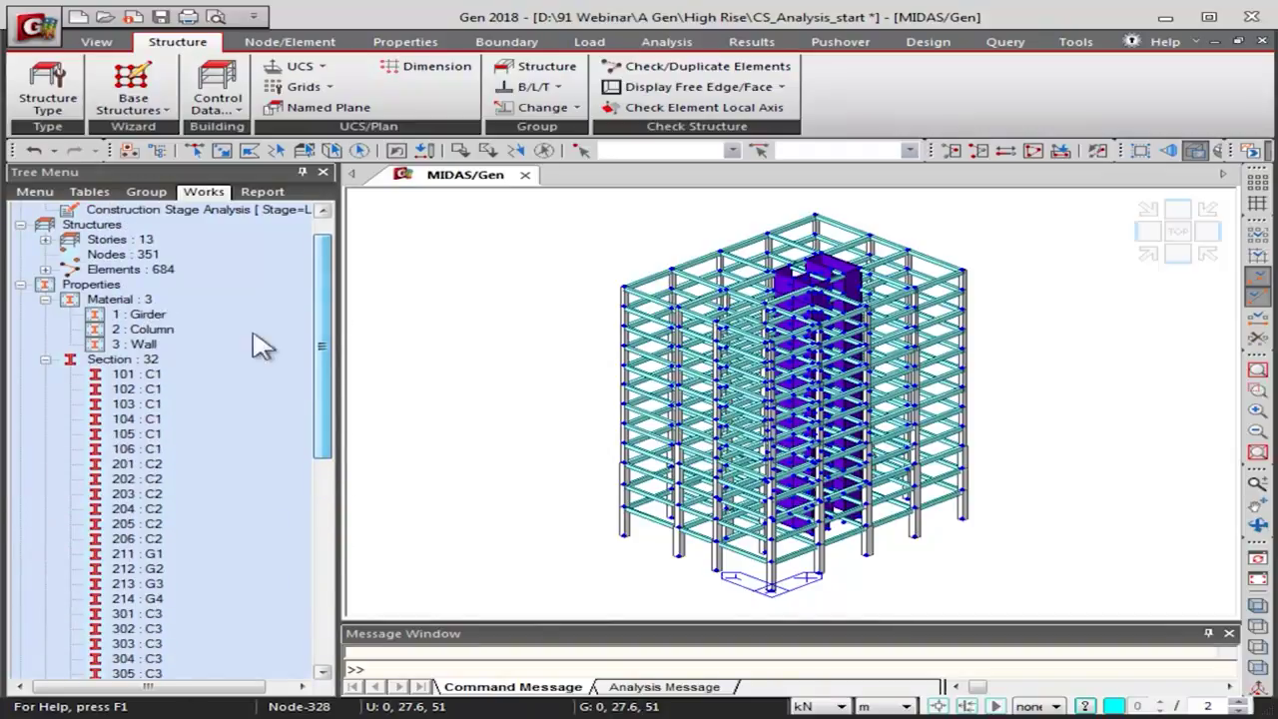
pyautogui.click(150, 330)
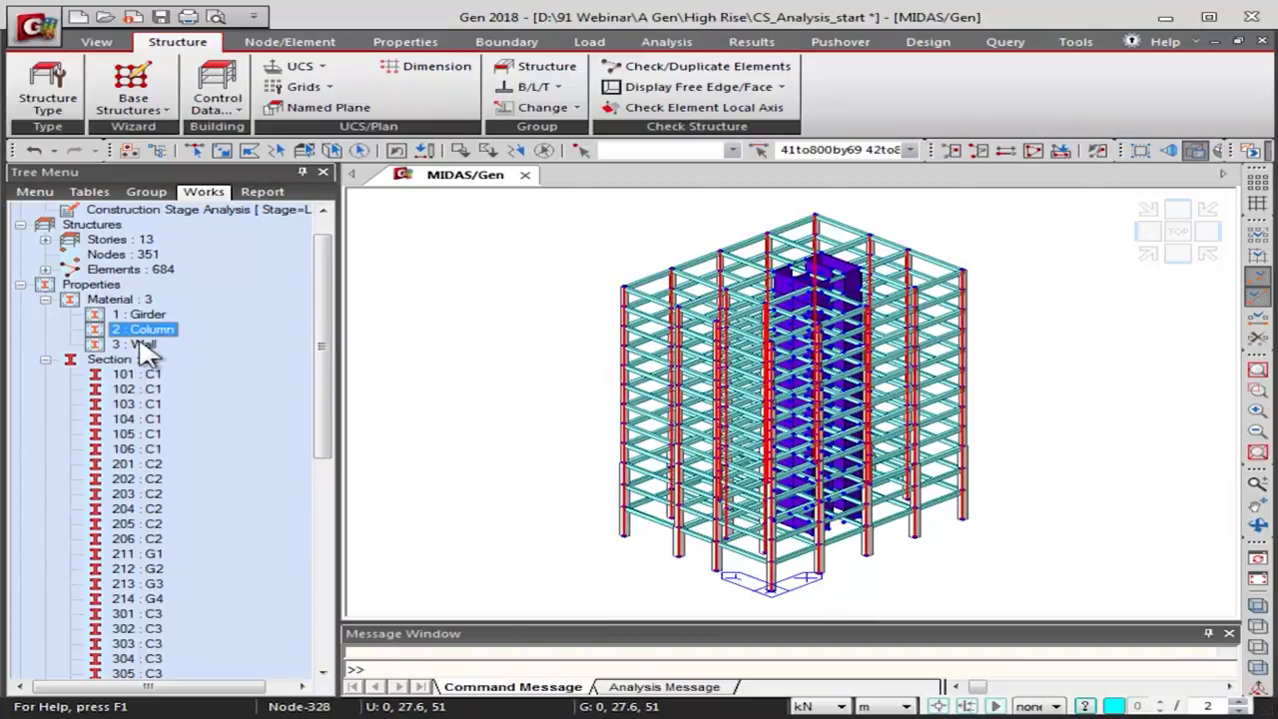
pyautogui.click(145, 346)
pyautogui.click(145, 315)
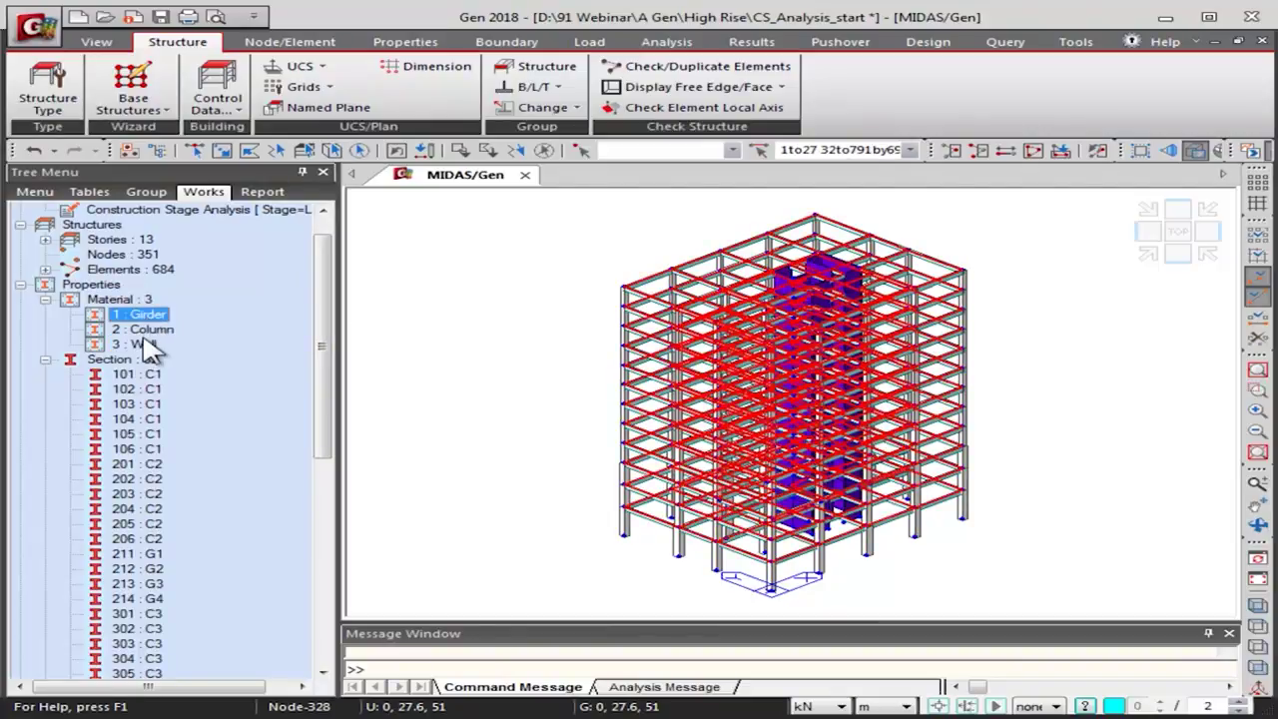
pyautogui.click(152, 330)
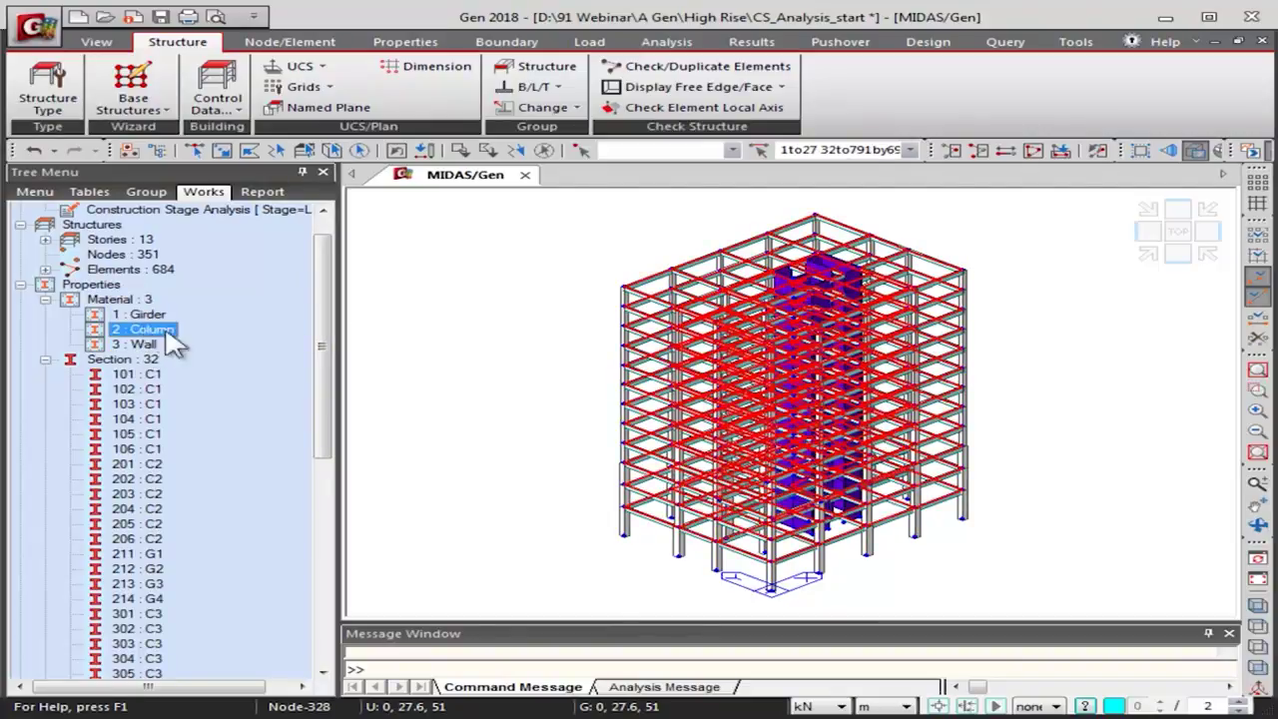
pyautogui.click(466, 421)
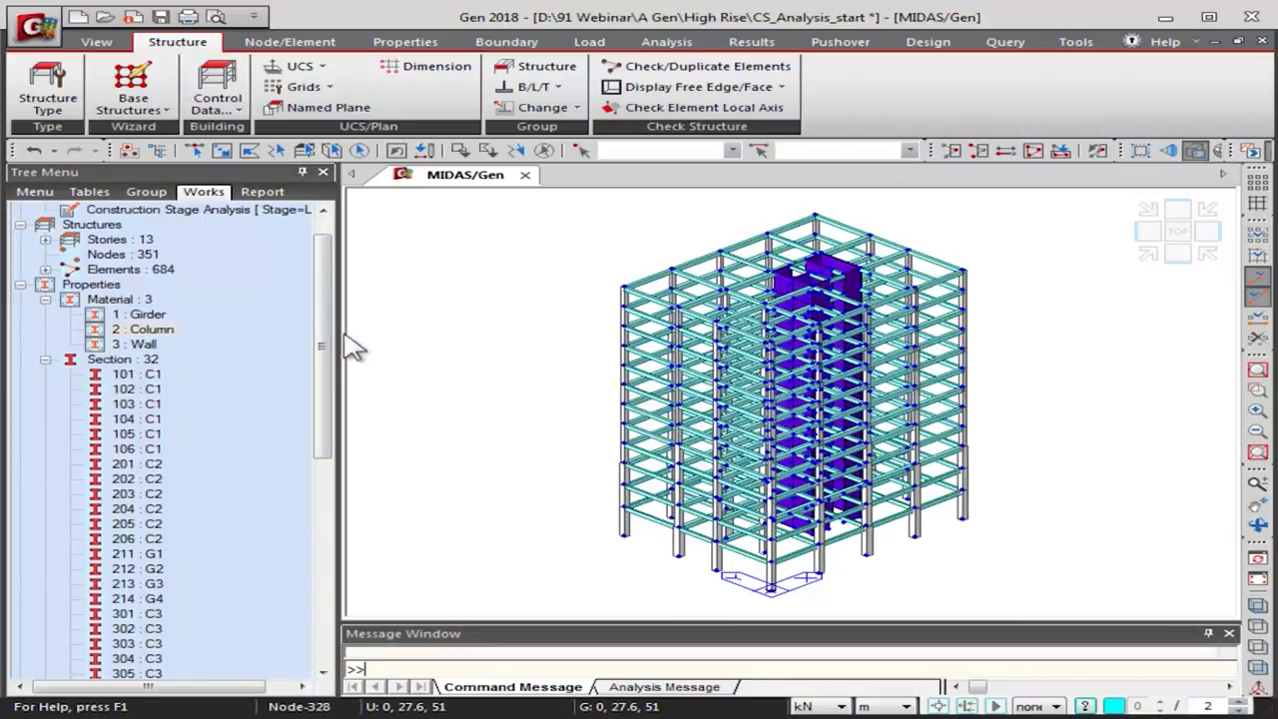
# Review the 0.3 thickness, the Type 1 supports and the two beam end release types defined in the model
pyautogui.moveTo(323, 329); pyautogui.dragTo(286, 564)
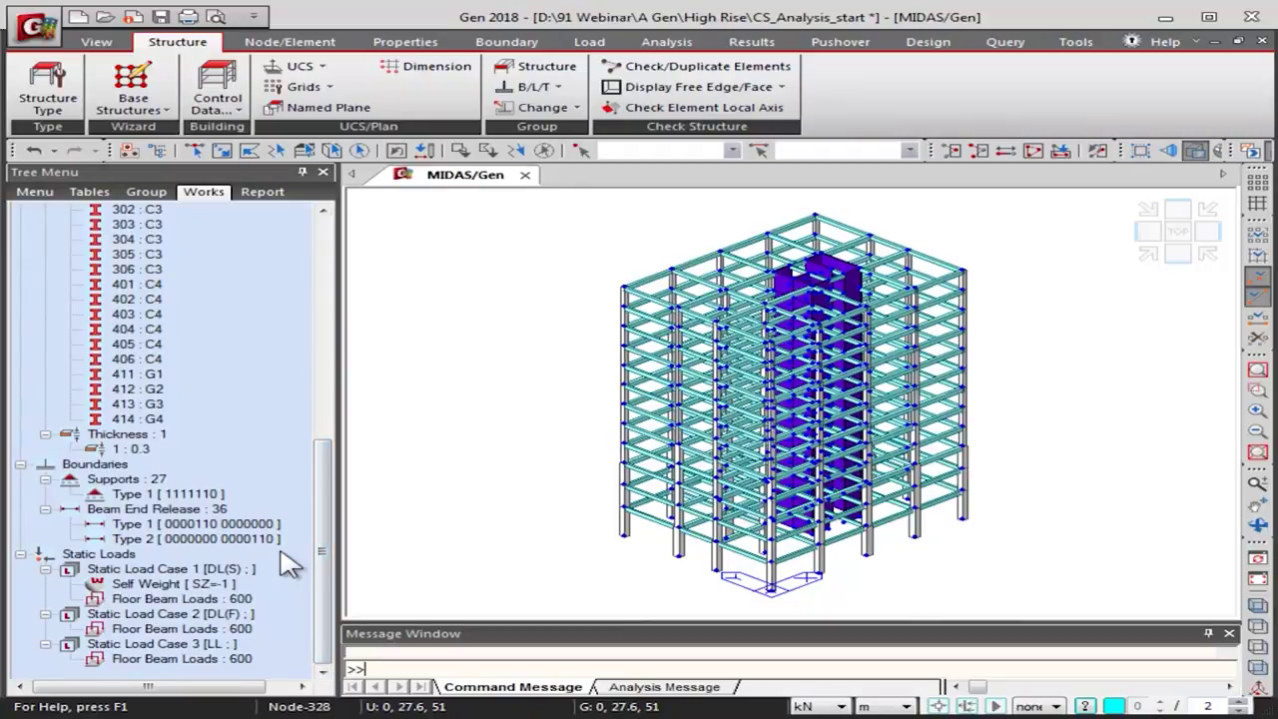
pyautogui.click(145, 451)
pyautogui.click(148, 496)
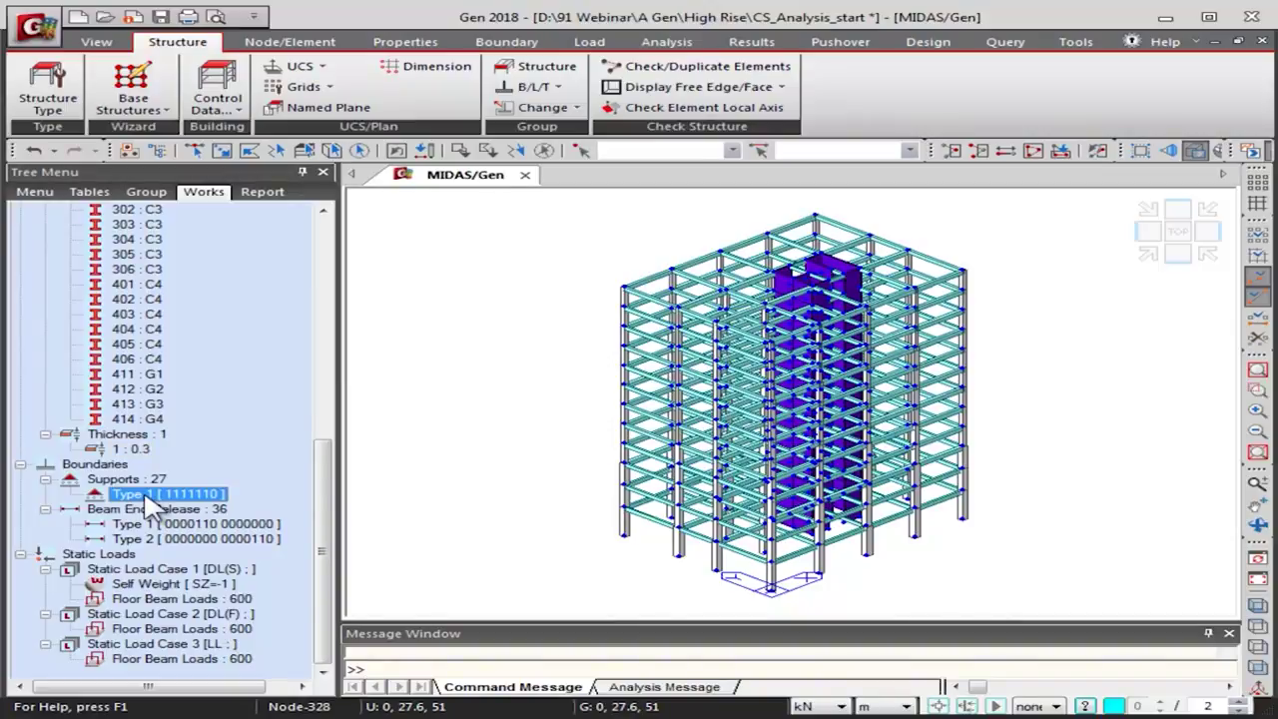
pyautogui.click(530, 527)
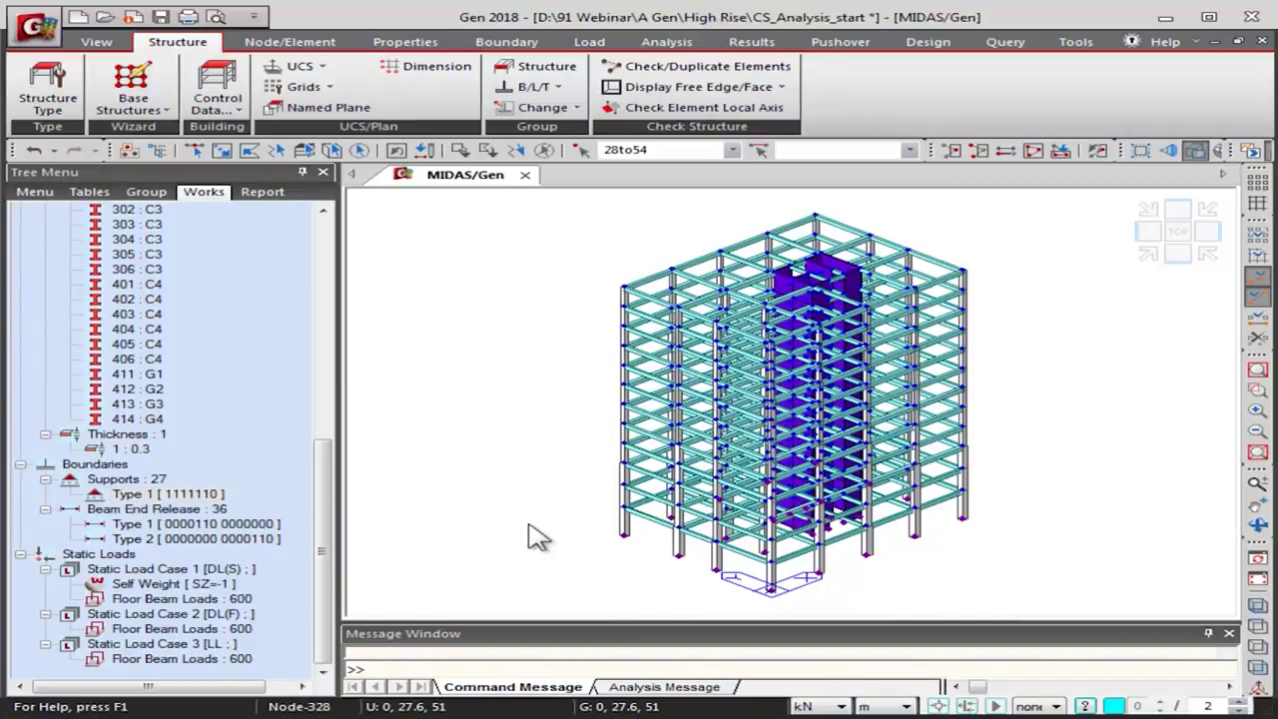
pyautogui.click(195, 526)
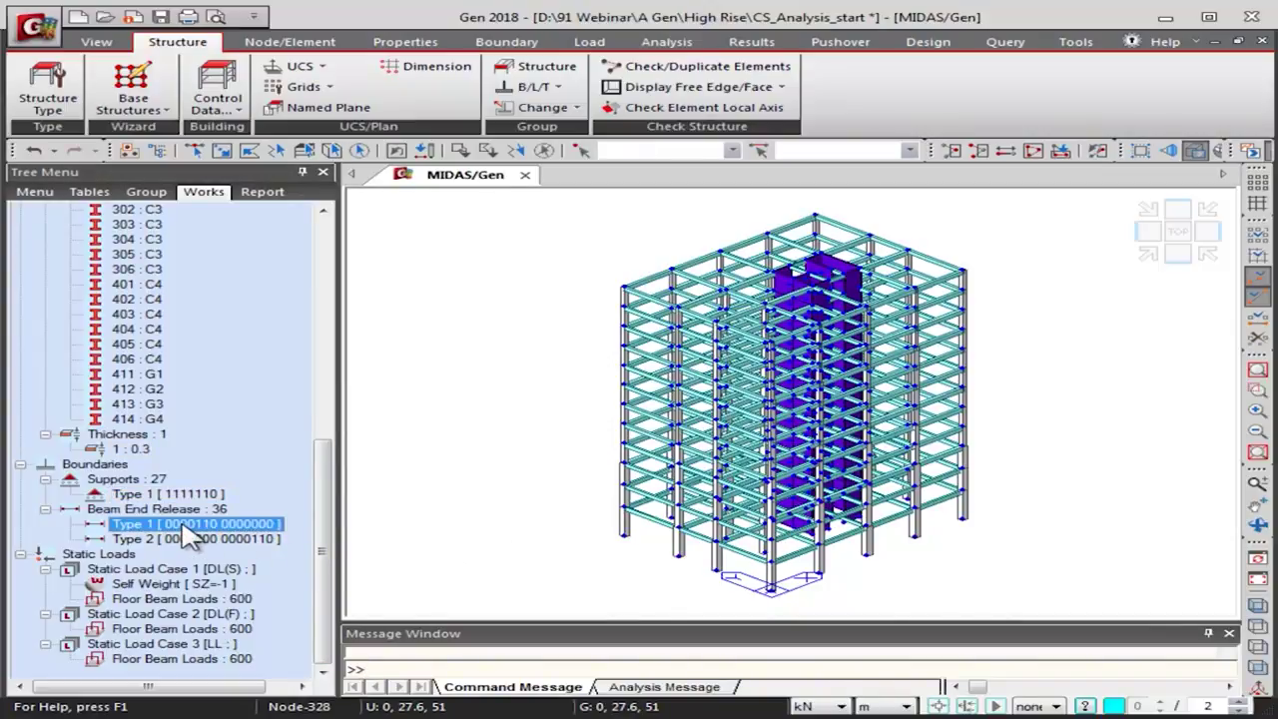
pyautogui.click(189, 540)
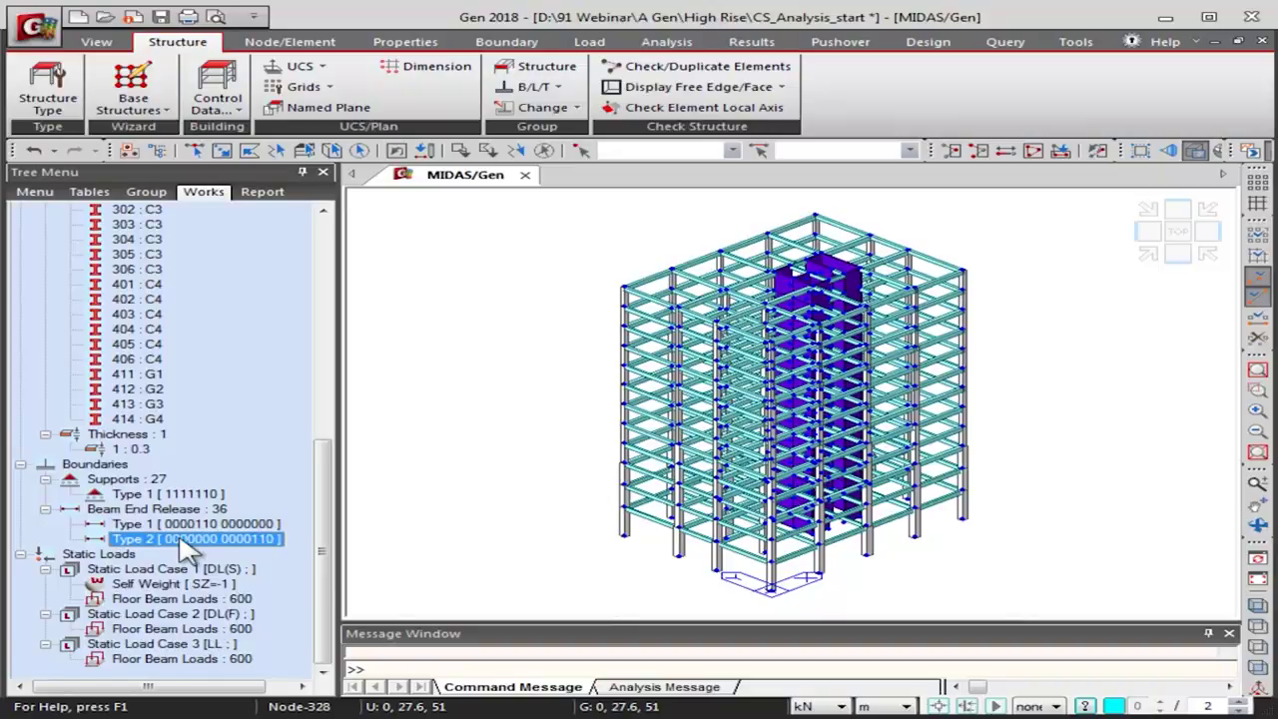
# Review the self weight and floor beam loads defined under static load cases DL(S), DL(F) and LL
pyautogui.click(164, 570)
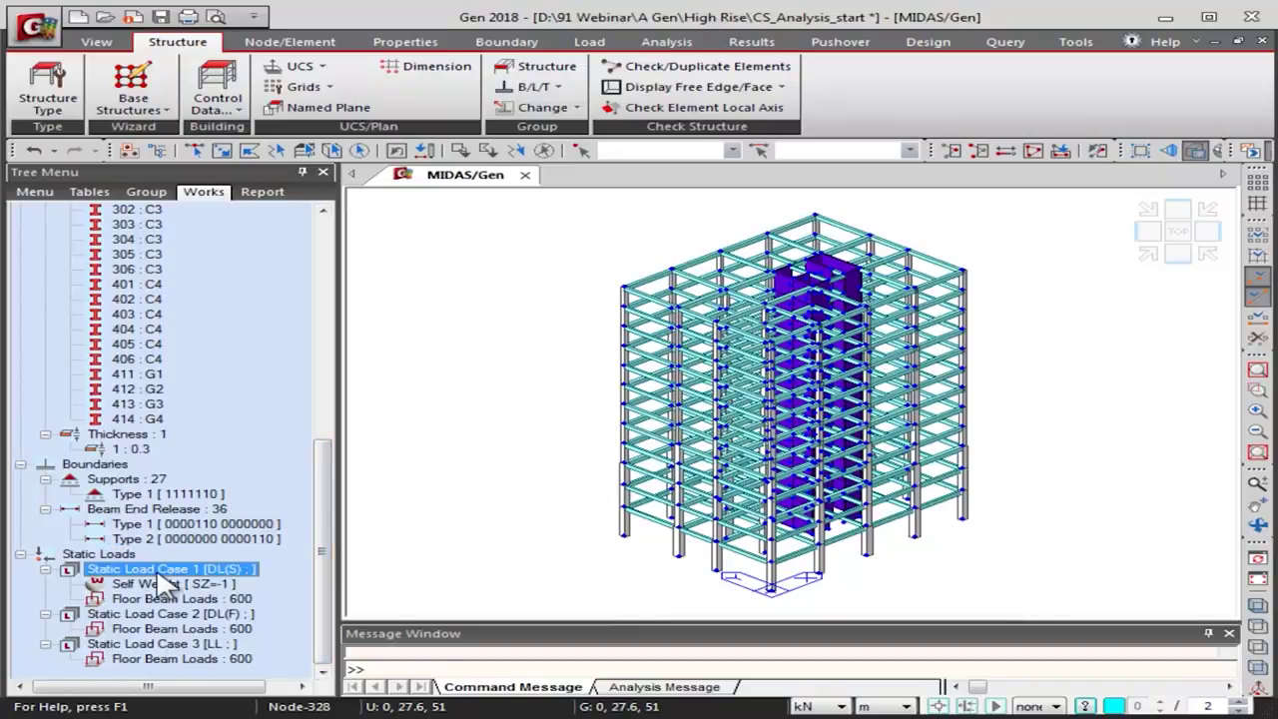
pyautogui.click(161, 584)
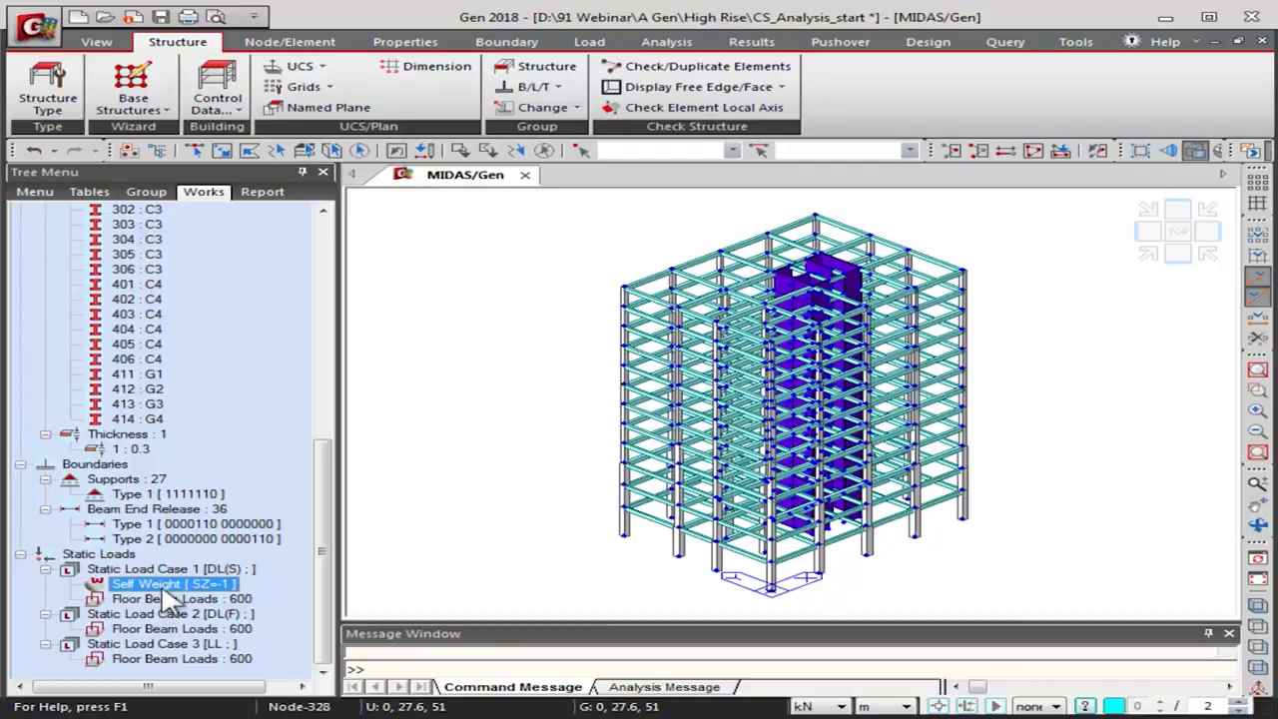
pyautogui.click(151, 600)
pyautogui.click(150, 628)
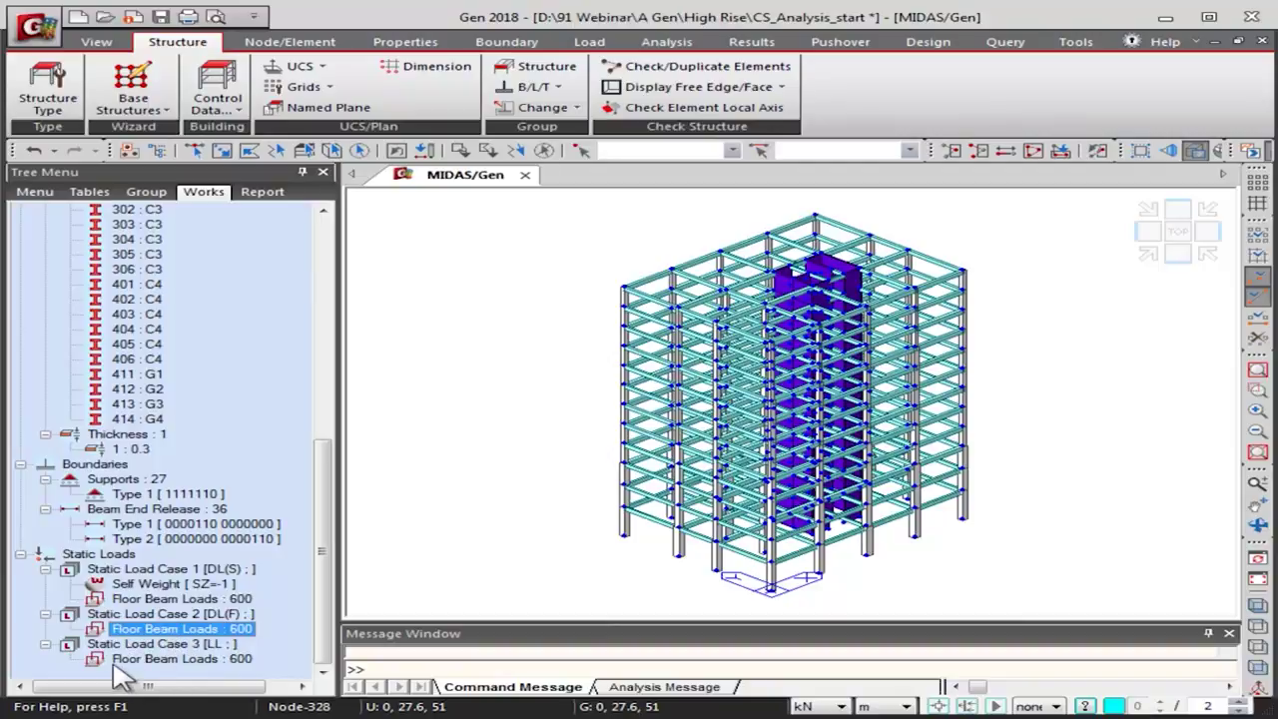
pyautogui.click(182, 644)
pyautogui.click(180, 660)
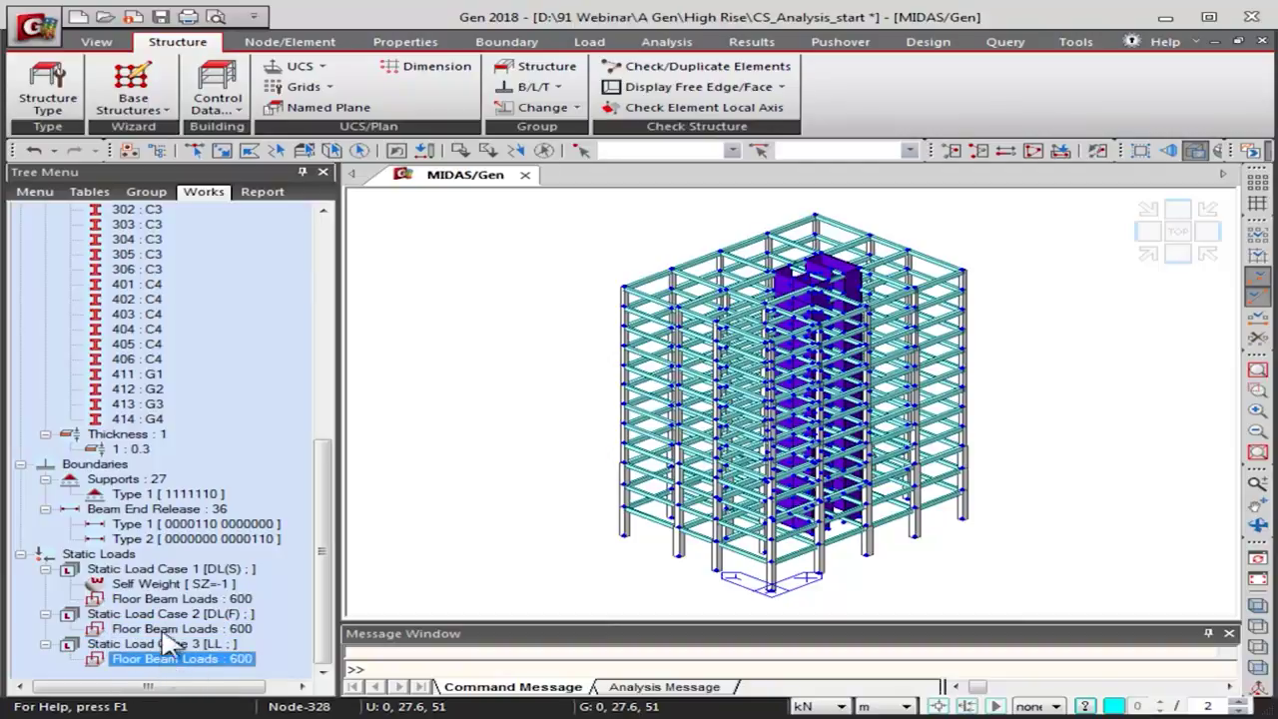
# Save the CS_Analysis_start model
pyautogui.scroll(10, 357, 399)
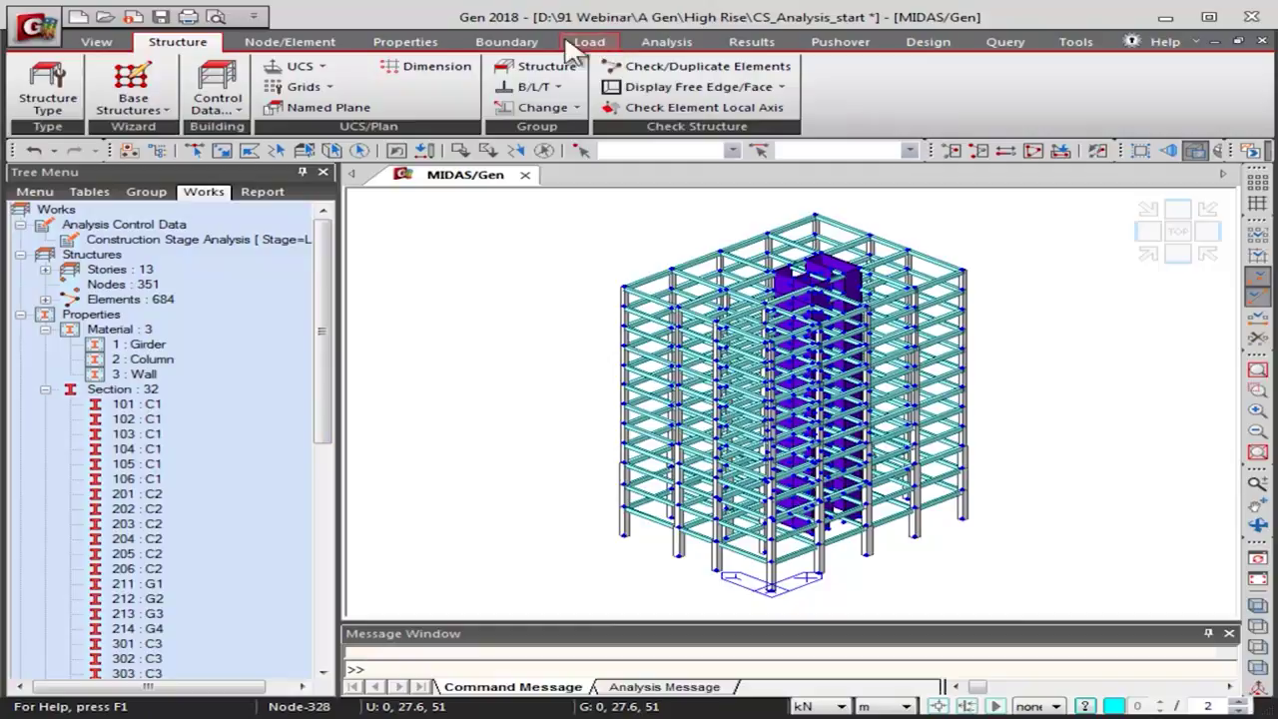
pyautogui.click(404, 41)
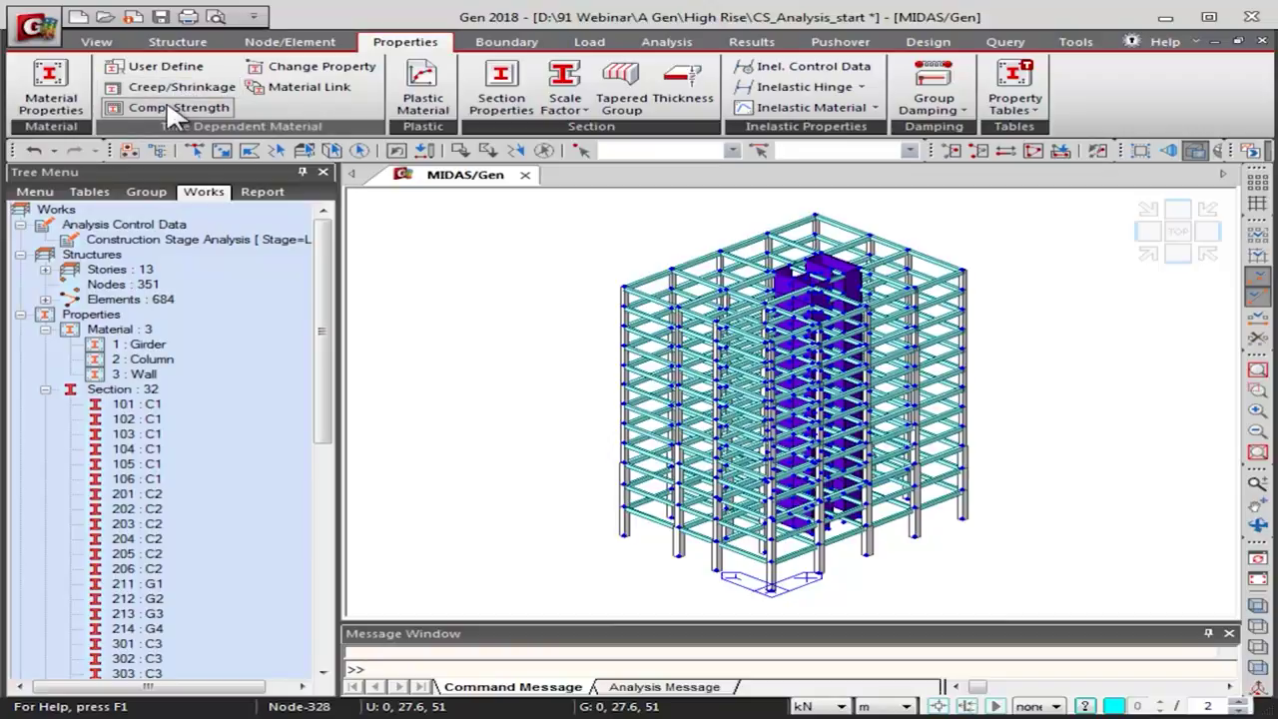
pyautogui.hotkey('ctrl', 's')
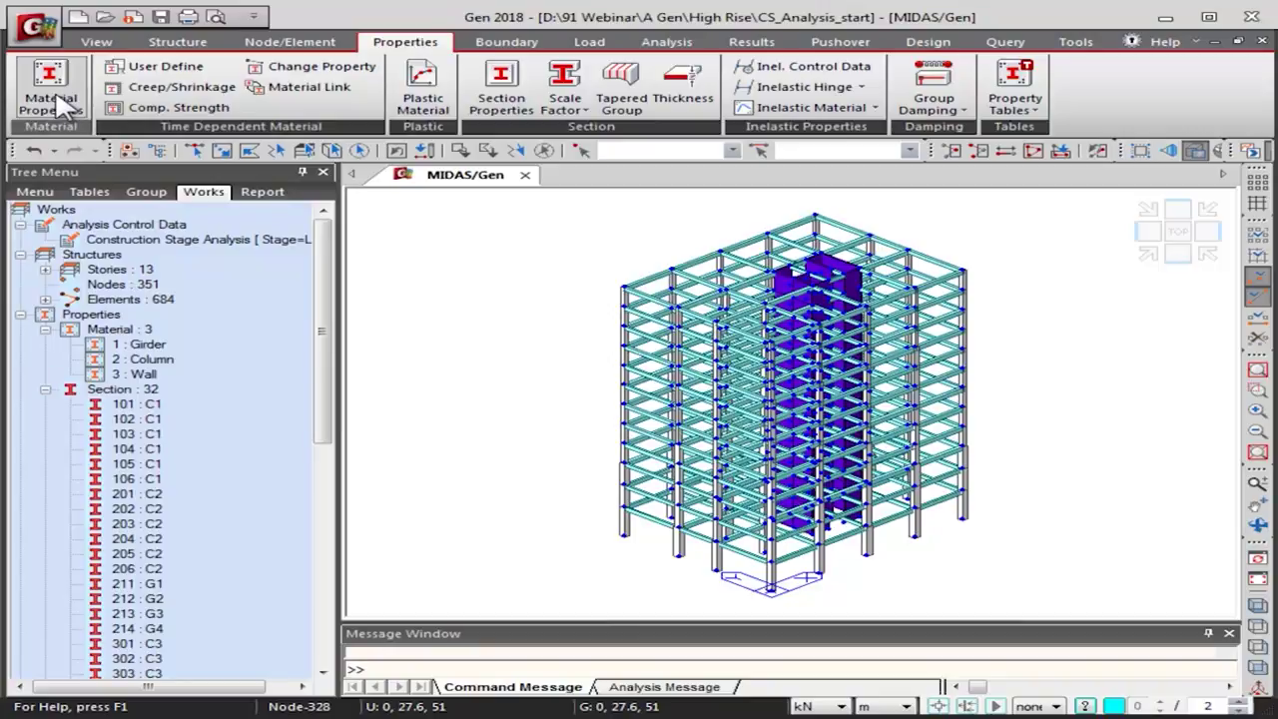
# Add a creep/shrinkage time dependent material named column and set its code to European
pyautogui.click(183, 88)
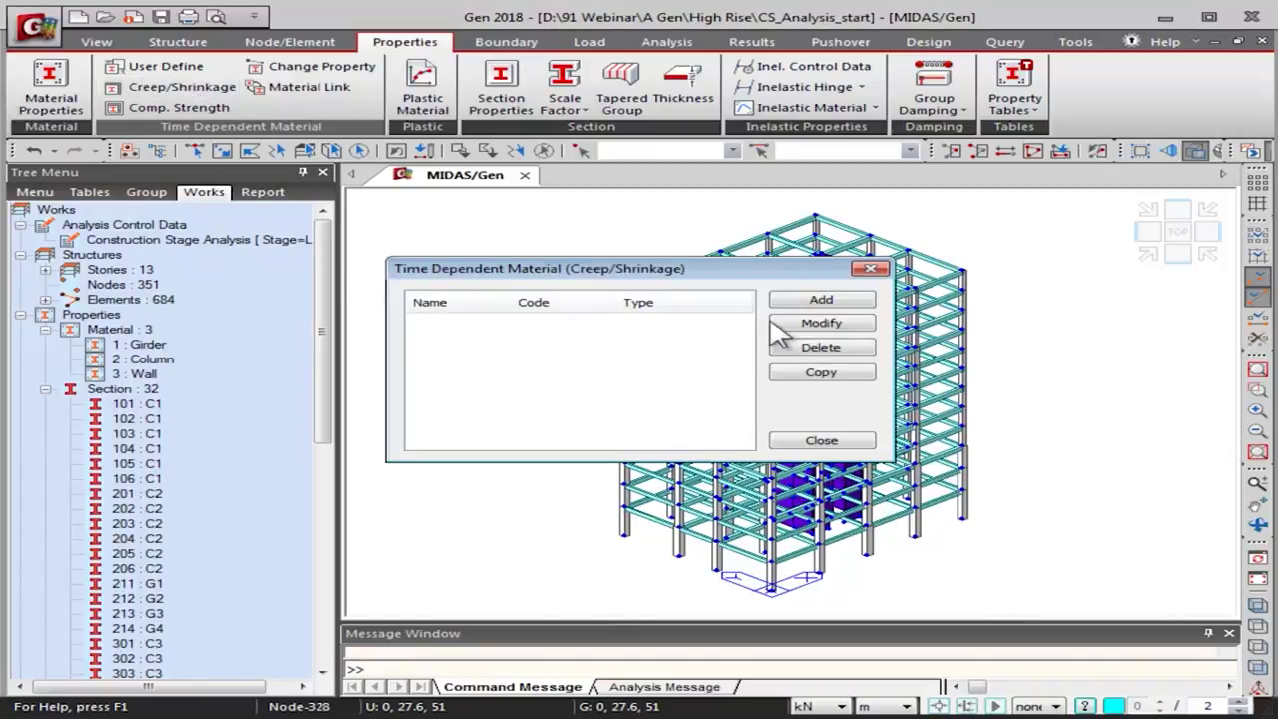
pyautogui.click(808, 301)
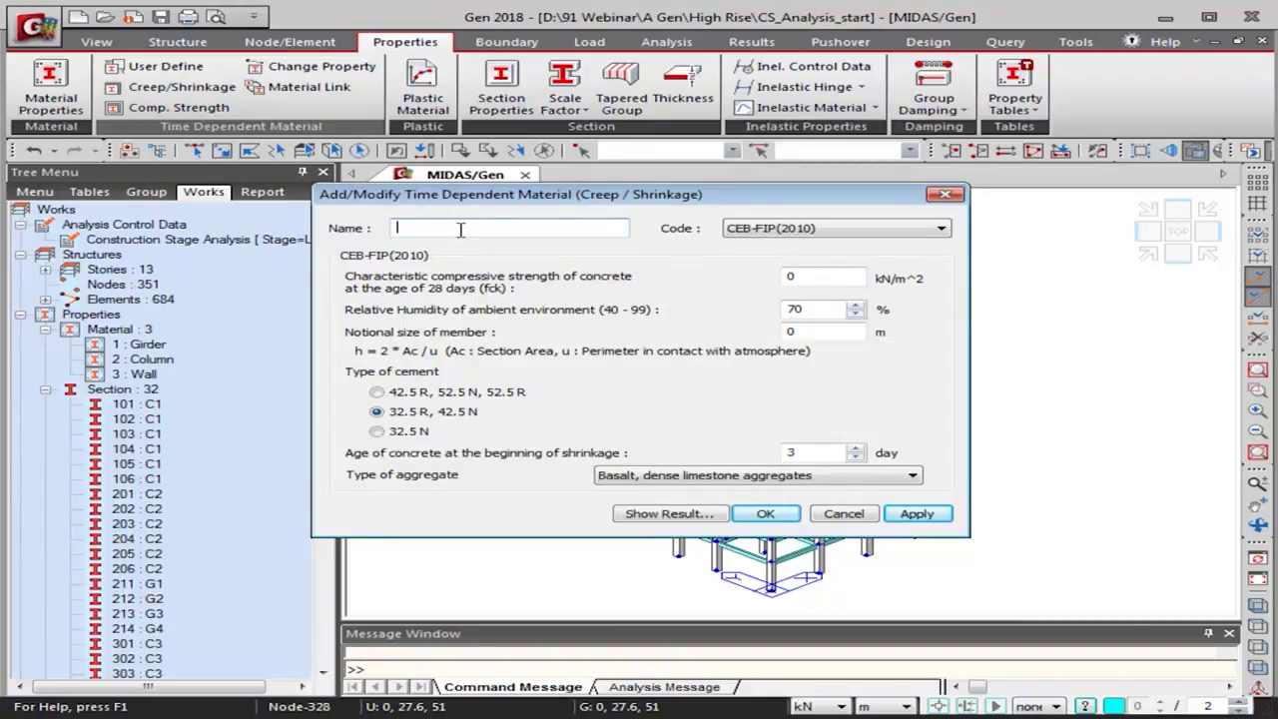
pyautogui.write('column')
pyautogui.click(792, 229)
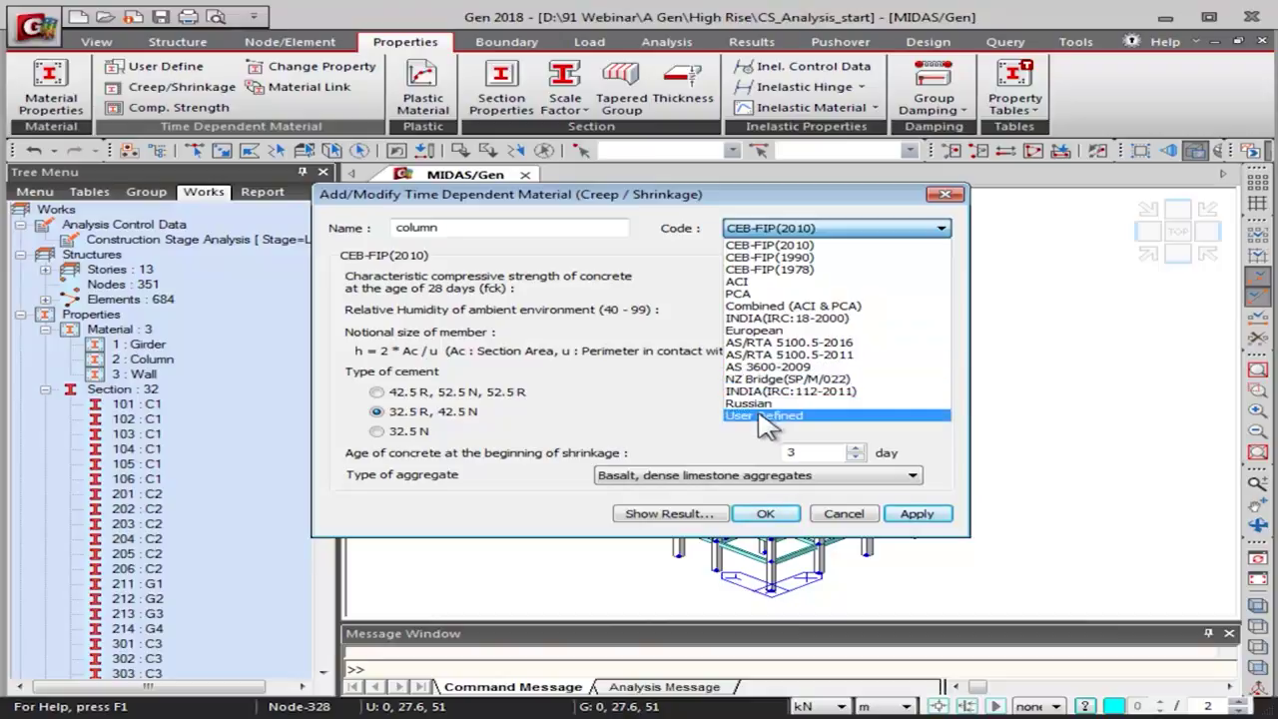
pyautogui.click(769, 330)
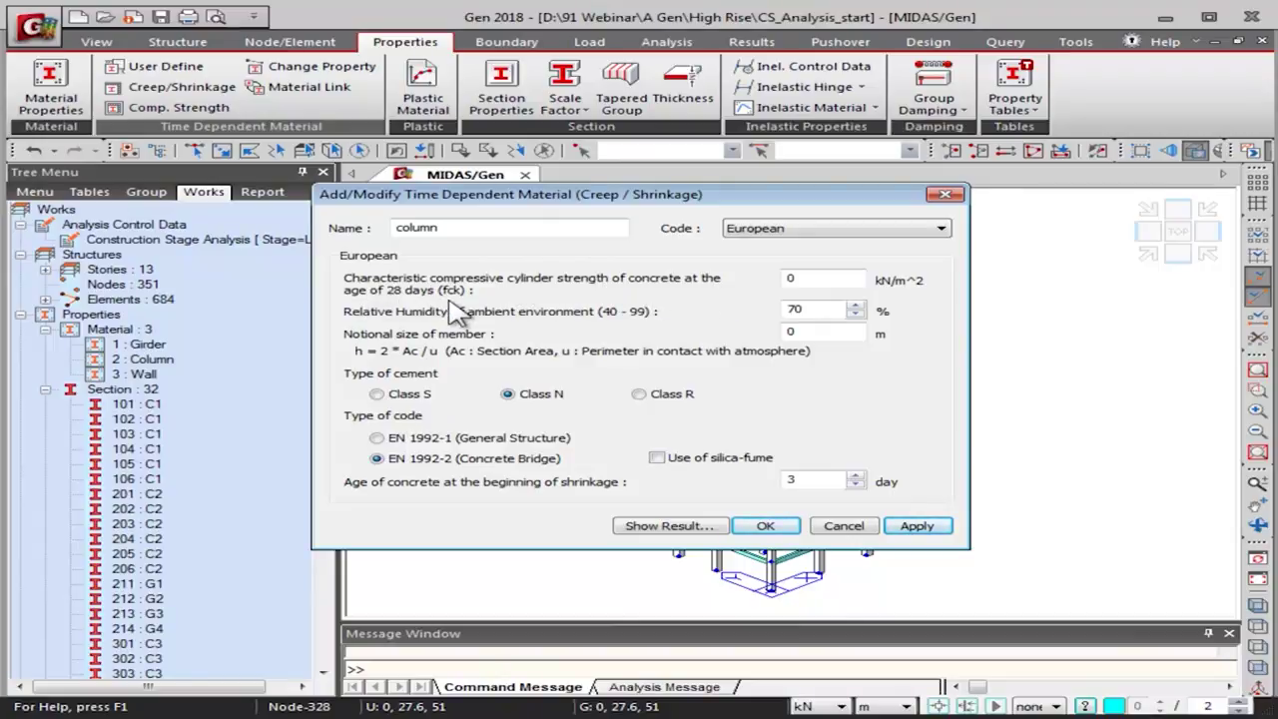
# Set the column material's 28-day characteristic compressive cylinder strength to 37000 kN/m^2 and its notional member size to 1 m
pyautogui.click(799, 278)
pyautogui.doubleClick(817, 276)
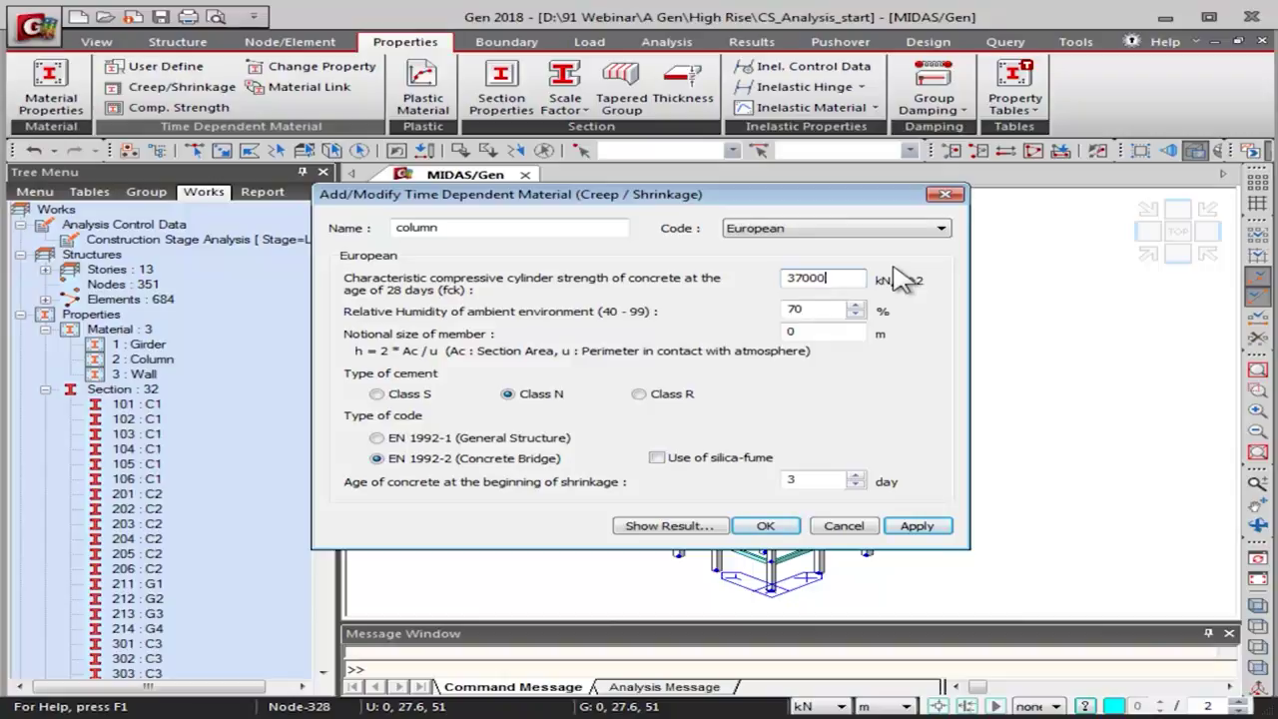
pyautogui.click(820, 302)
pyautogui.moveTo(820, 302); pyautogui.dragTo(789, 307)
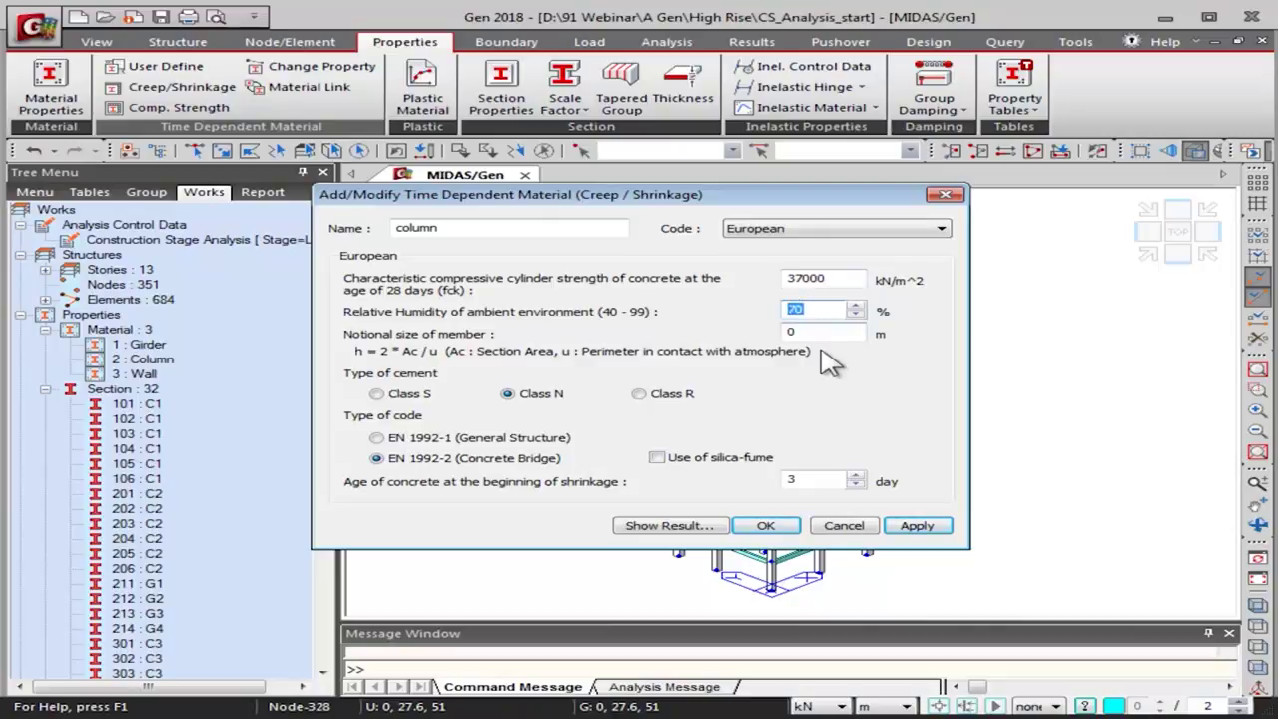
pyautogui.click(799, 334)
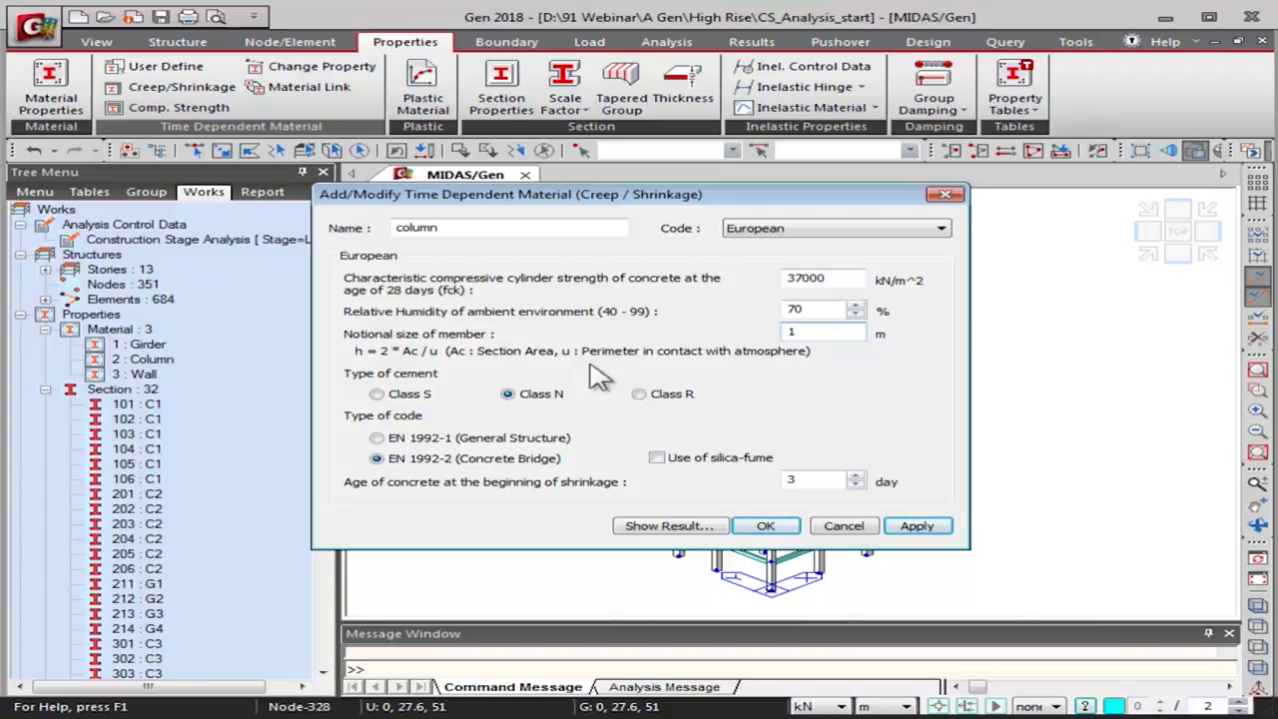
# Set the column material's cement type to Class N and its code type to EN 1992-1 (General Structure)
pyautogui.click(507, 395)
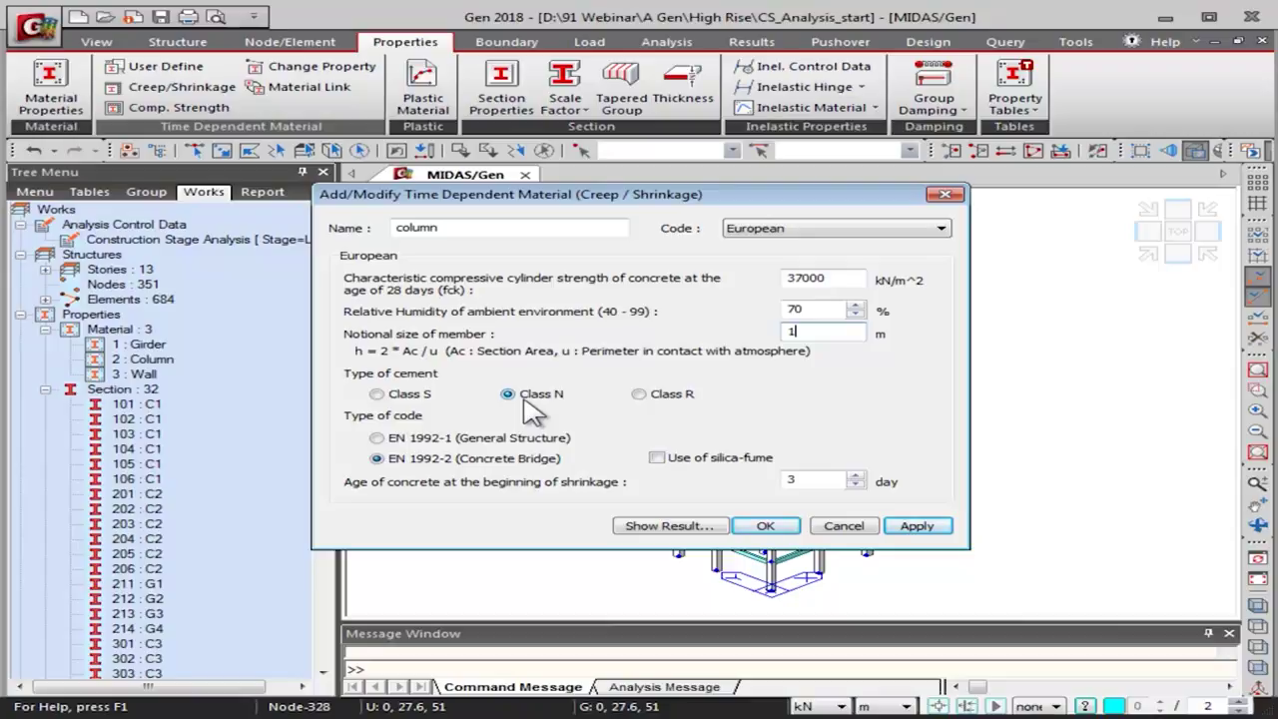
pyautogui.click(445, 439)
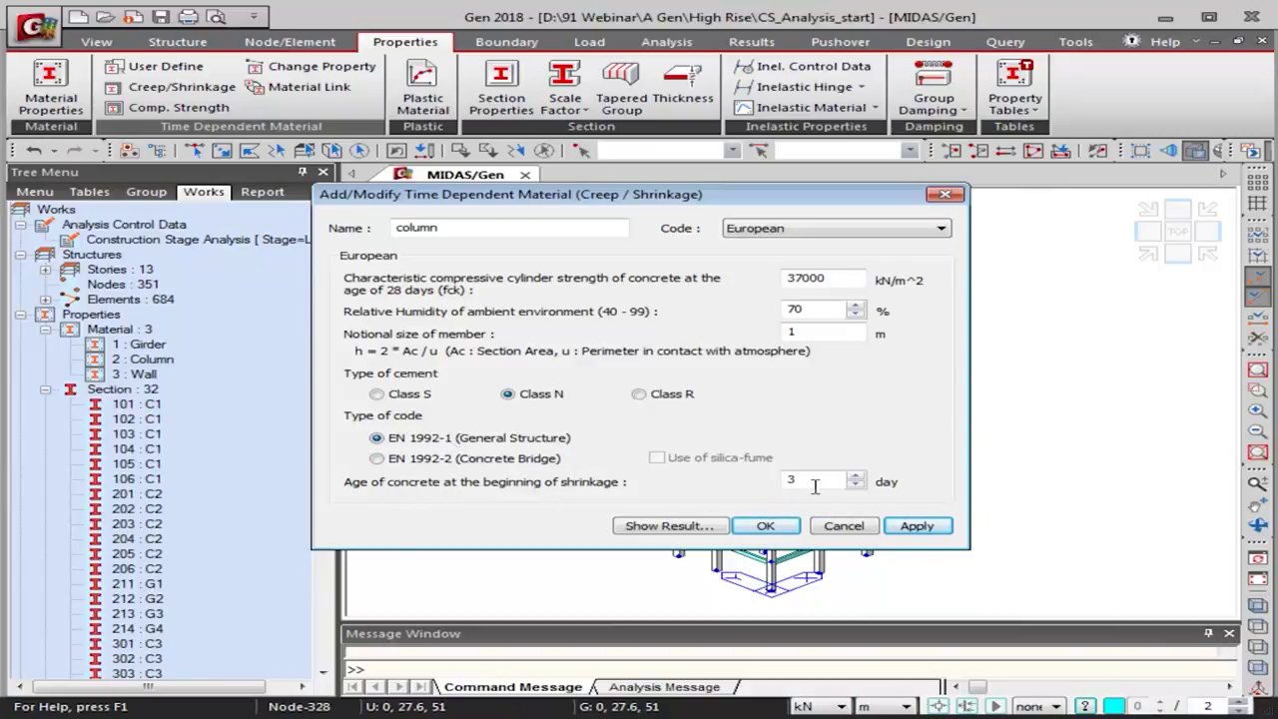
# Examine the column material's creep coefficient graph, its loading period and step settings, and the first and last rows of its value table
pyautogui.click(647, 529)
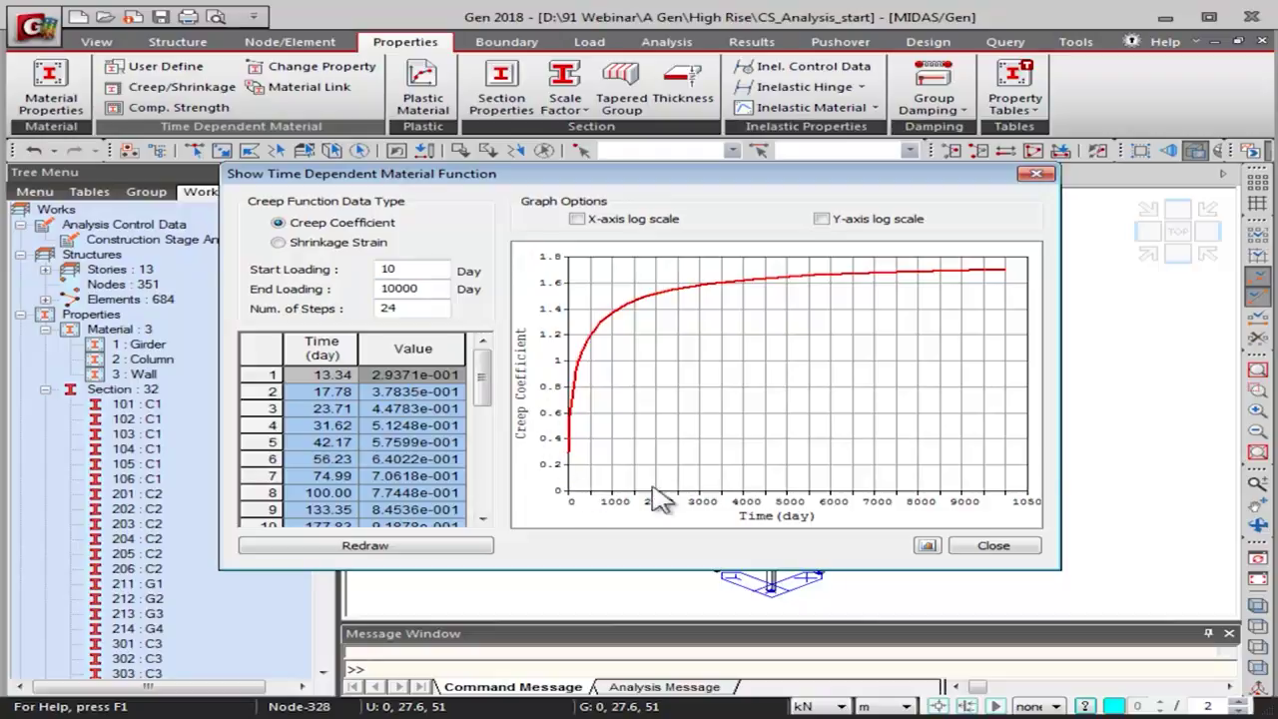
pyautogui.click(413, 267)
pyautogui.moveTo(427, 287); pyautogui.dragTo(377, 287)
pyautogui.click(434, 285)
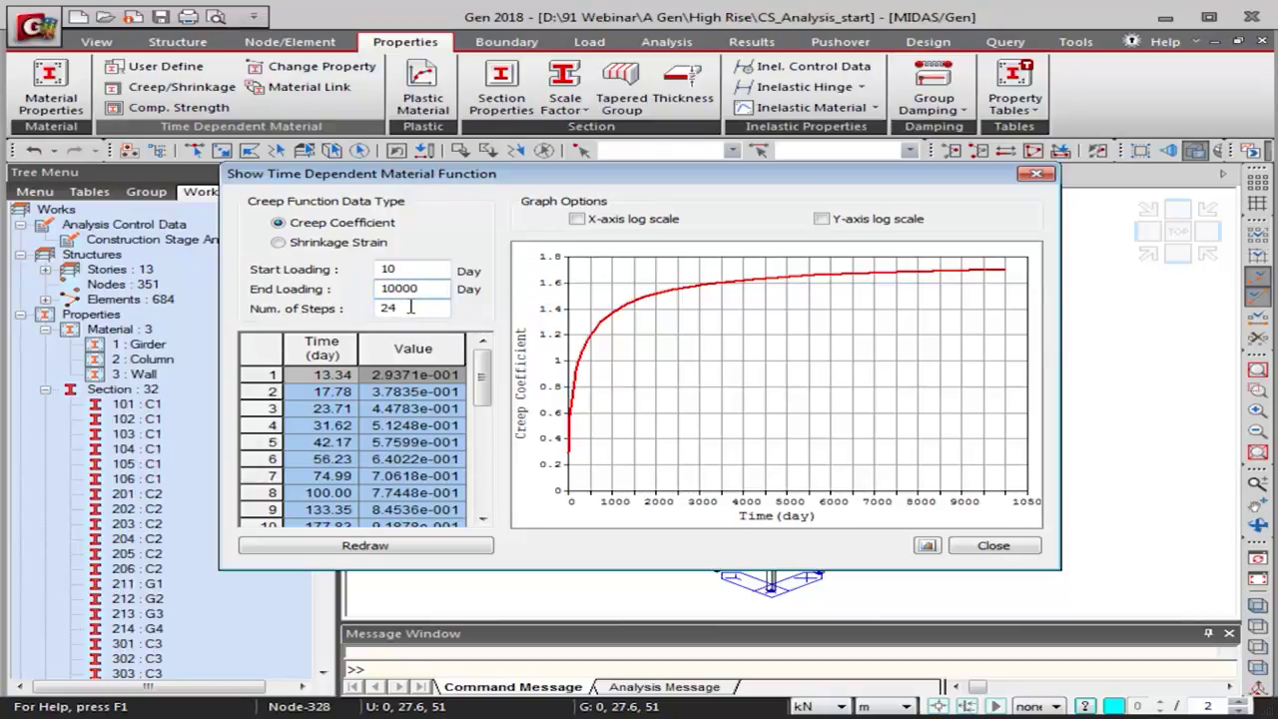
pyautogui.moveTo(417, 308); pyautogui.dragTo(377, 302)
pyautogui.moveTo(271, 374); pyautogui.dragTo(259, 548)
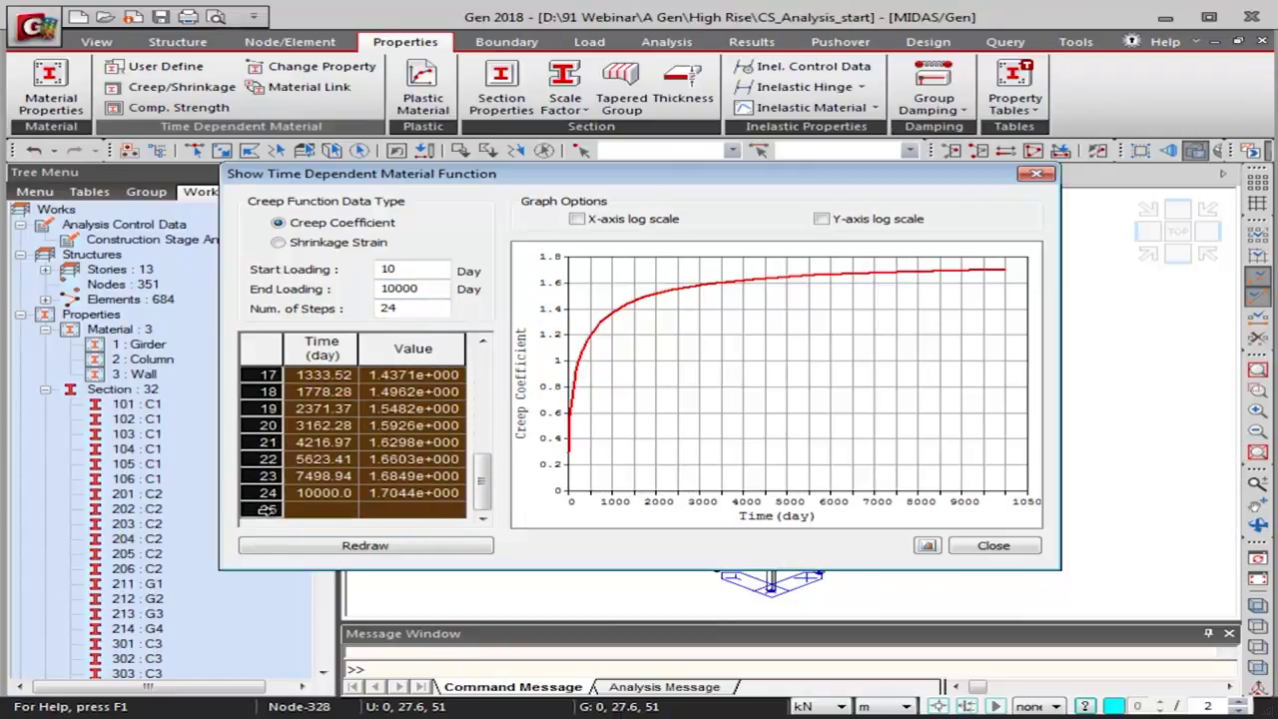
pyautogui.moveTo(268, 494); pyautogui.dragTo(268, 494)
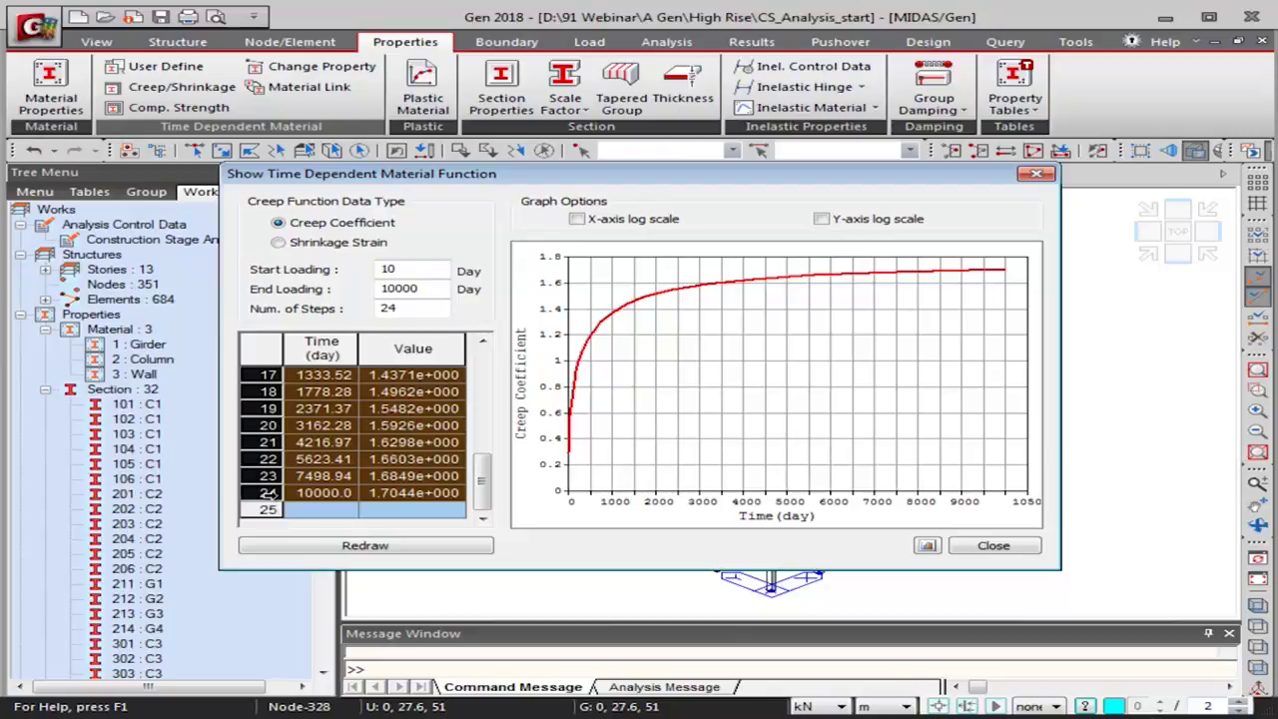
pyautogui.click(424, 494)
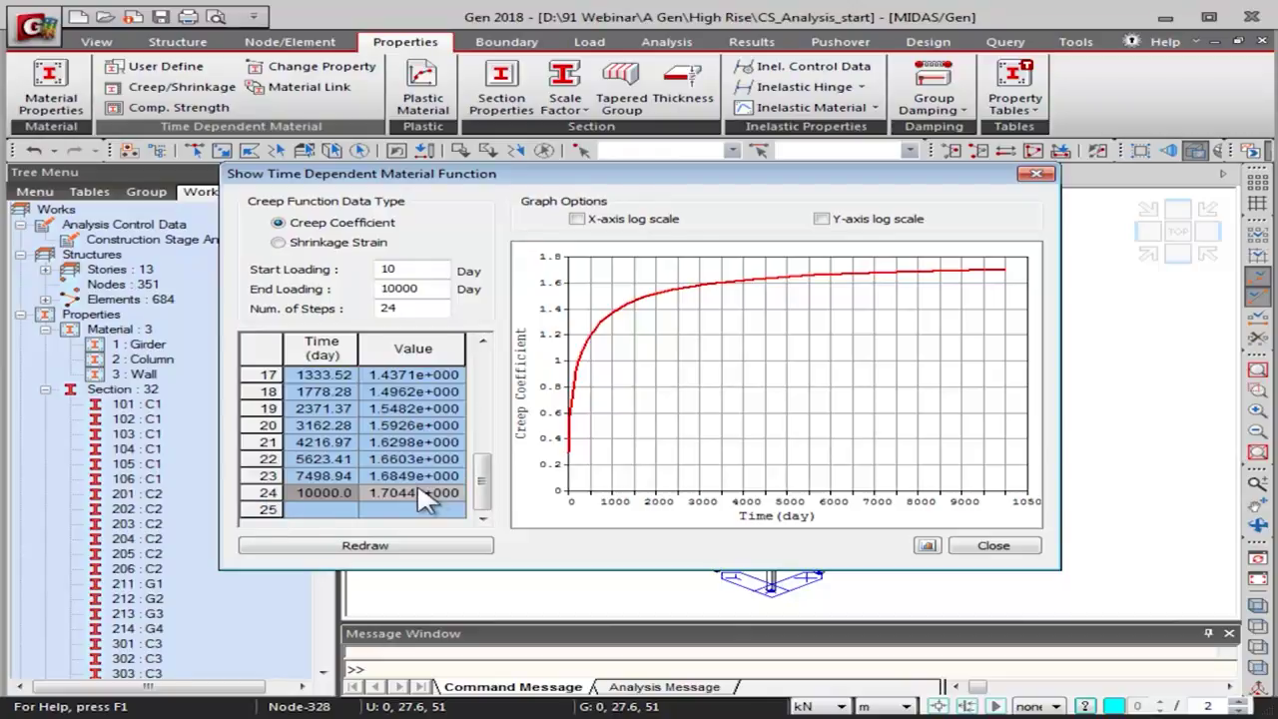
pyautogui.moveTo(481, 484); pyautogui.dragTo(481, 340)
pyautogui.click(312, 378)
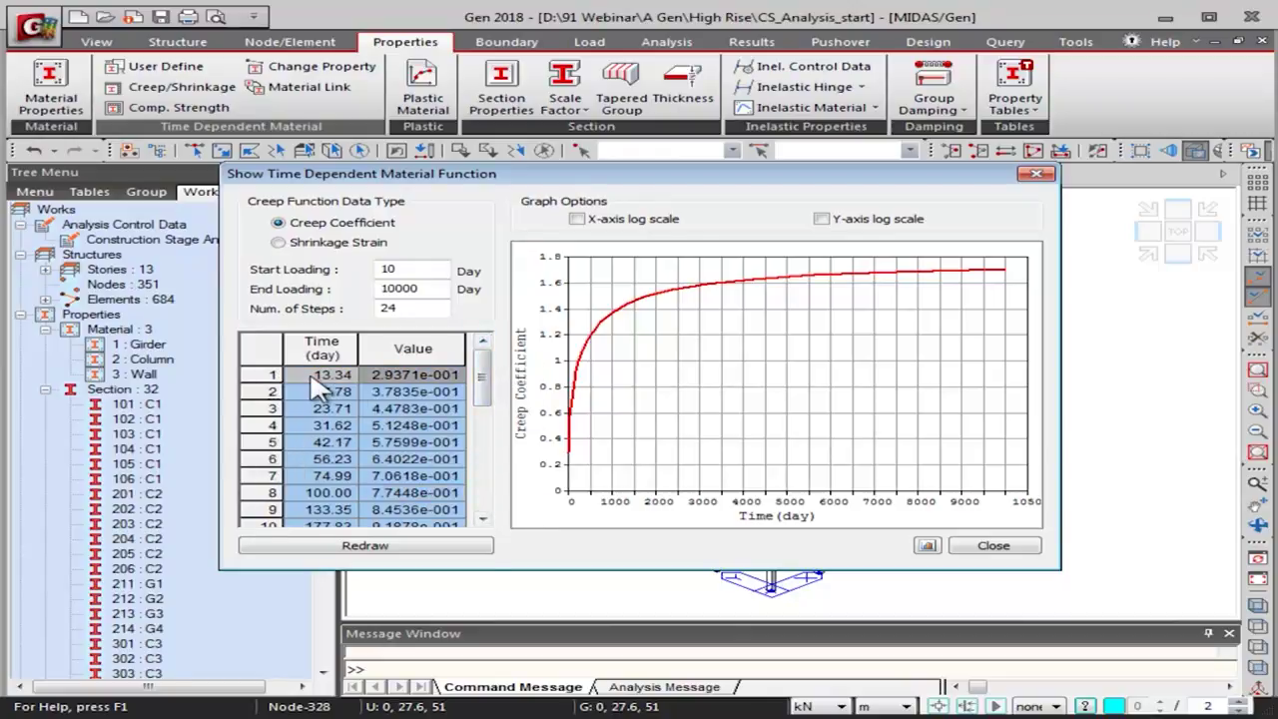
# Examine the column material's shrinkage strain curve and the option of sending its graph to a dynamic report
pyautogui.click(322, 246)
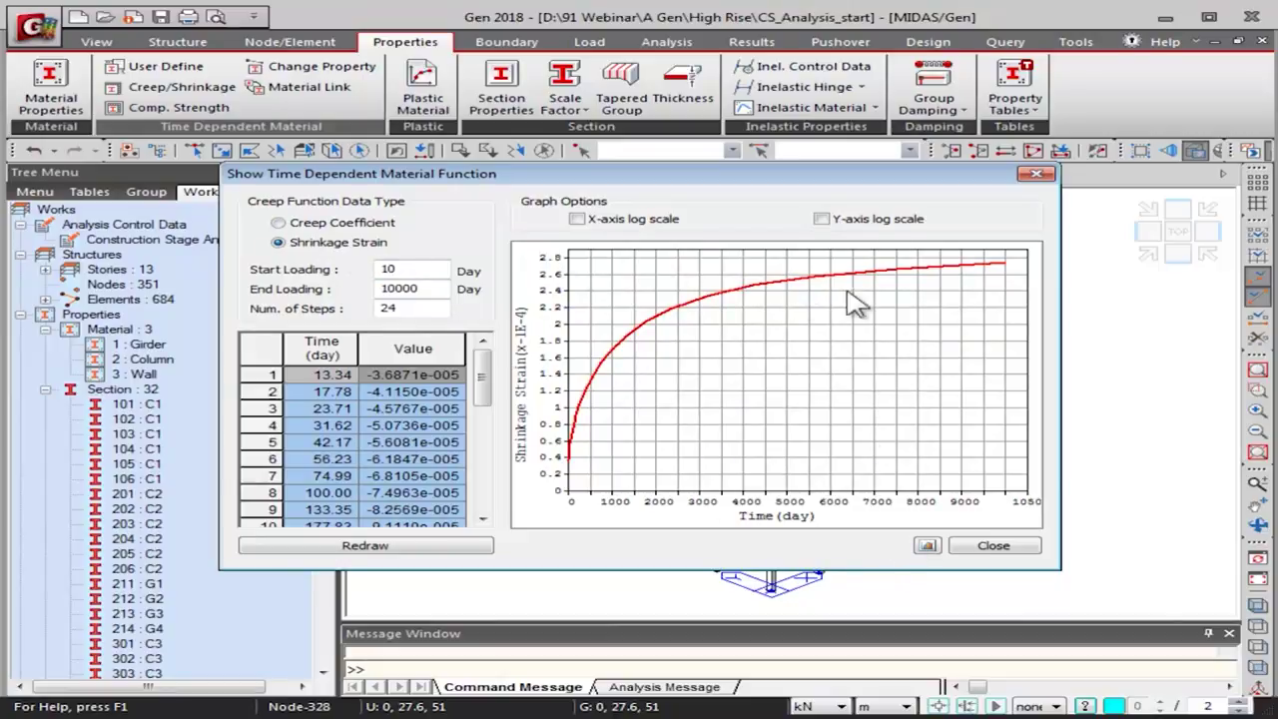
pyautogui.click(927, 546)
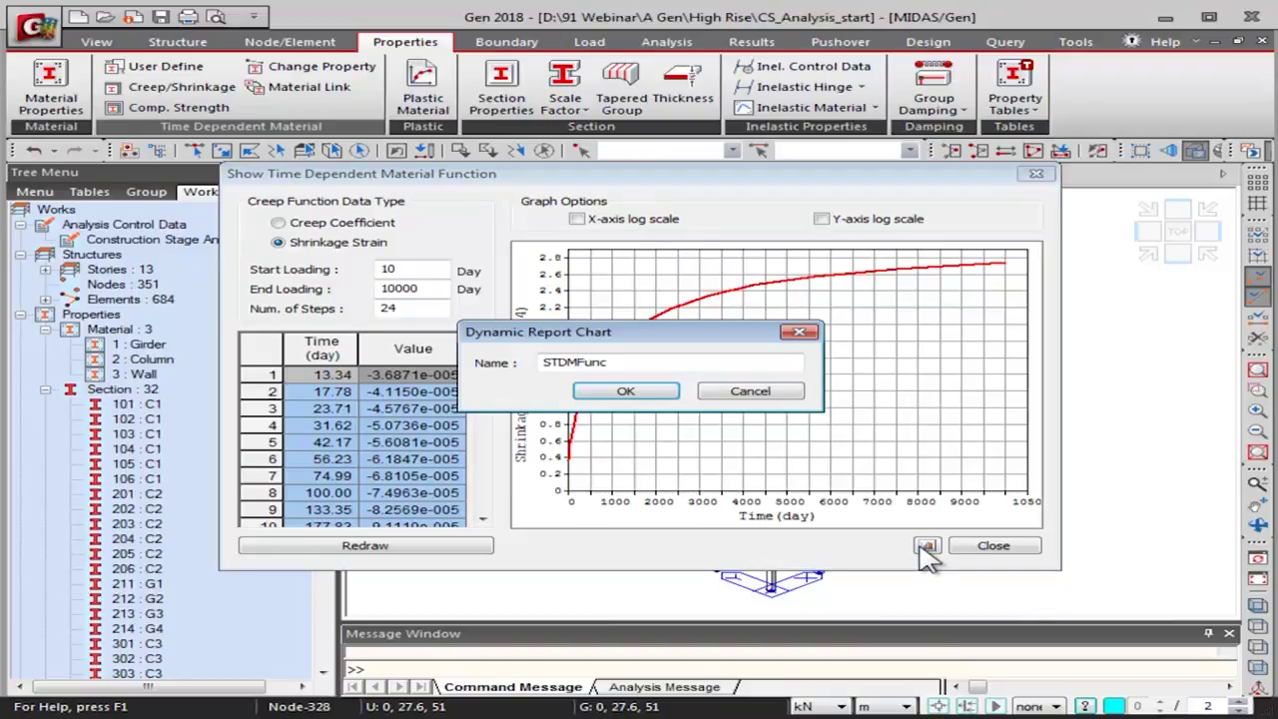
pyautogui.click(764, 398)
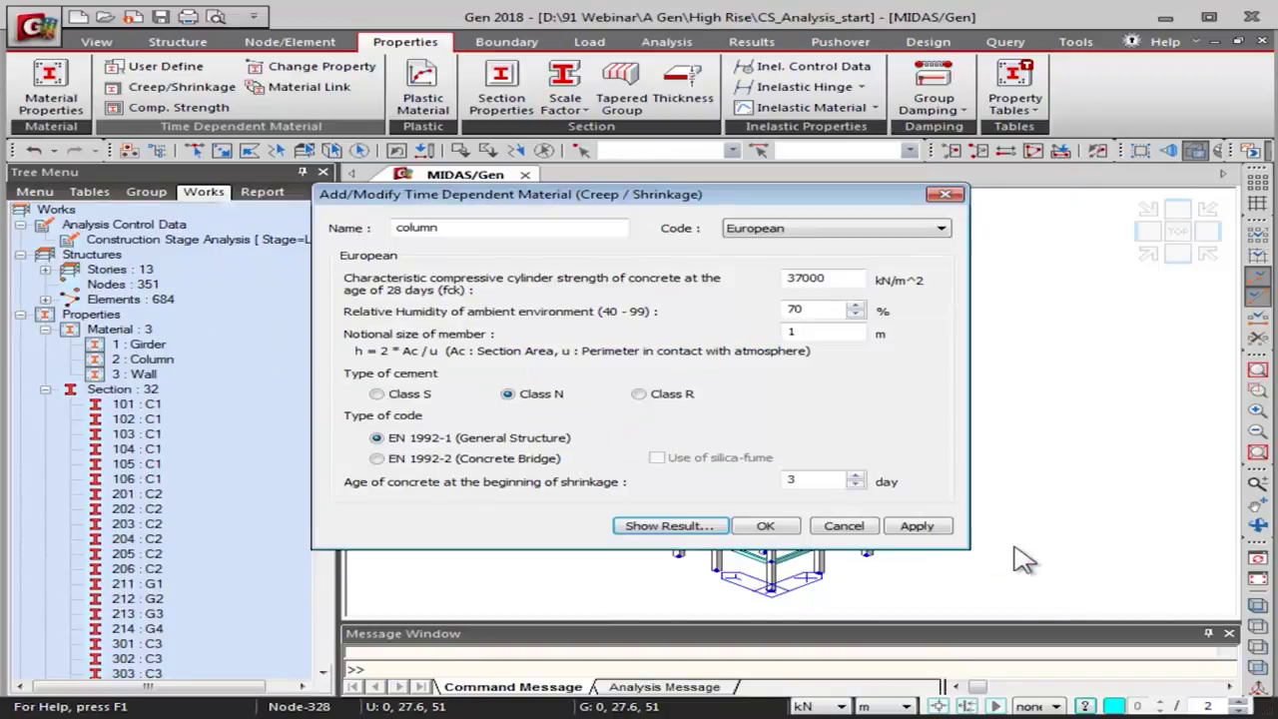
pyautogui.click(993, 546)
# Save the column material and add a European creep/shrinkage material named wall with a notional member size of 0.3 m, checking its creep curve
pyautogui.click(911, 529)
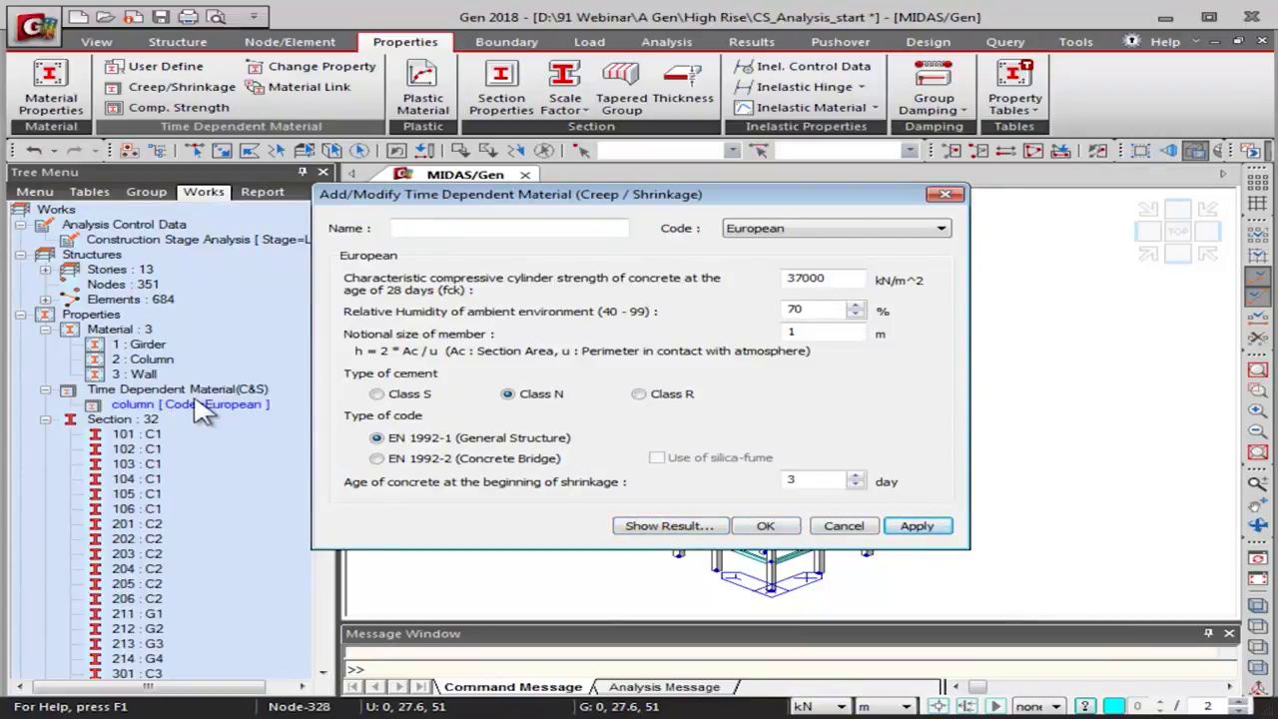
pyautogui.click(414, 229)
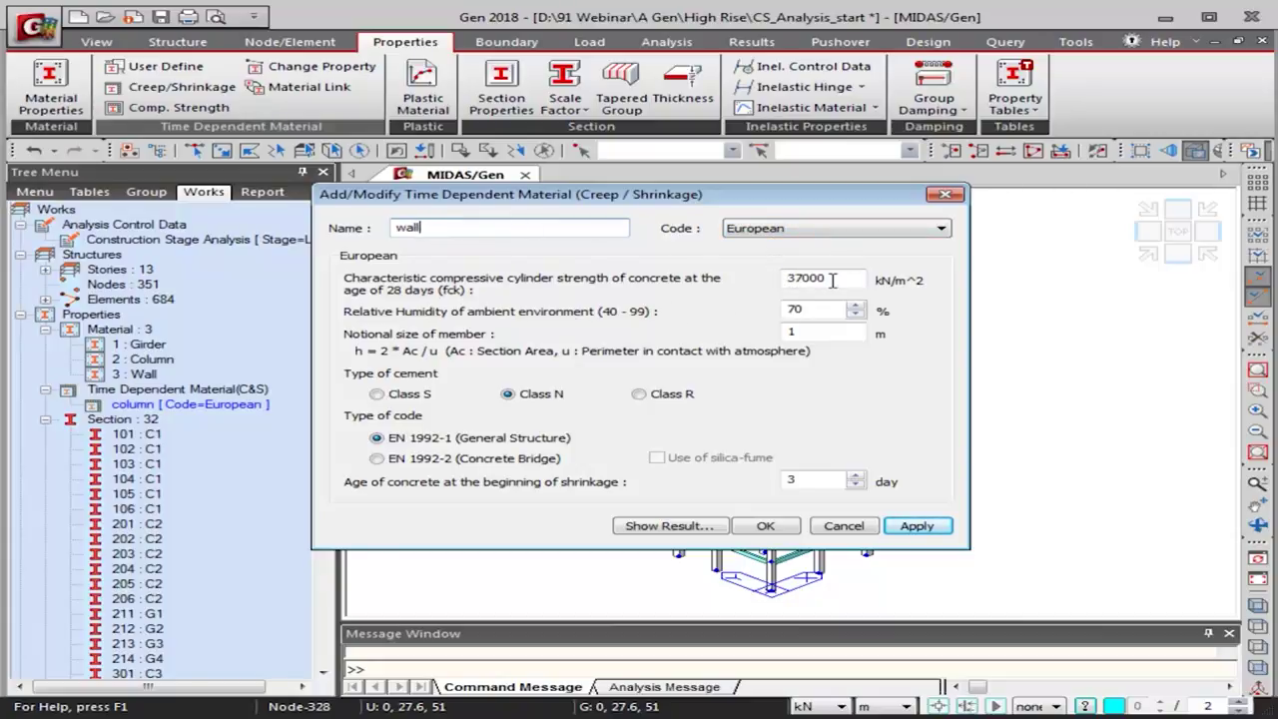
pyautogui.click(805, 333)
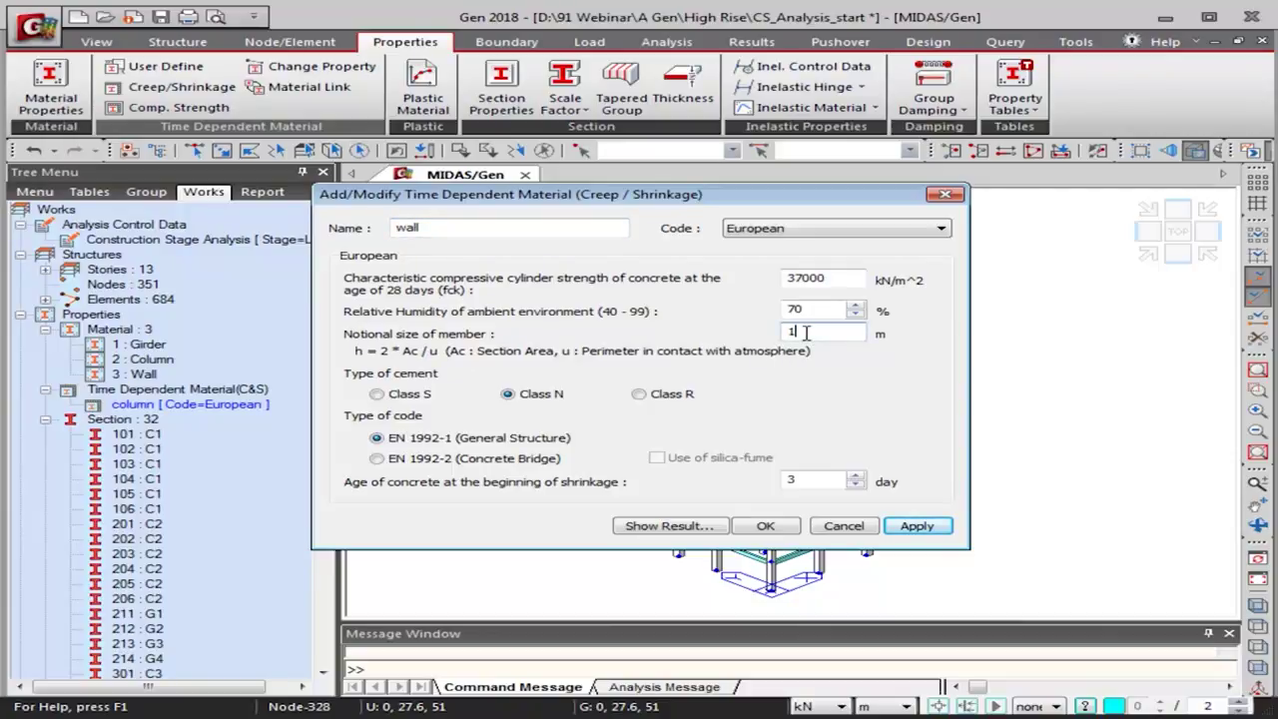
pyautogui.click(811, 332)
pyautogui.click(707, 529)
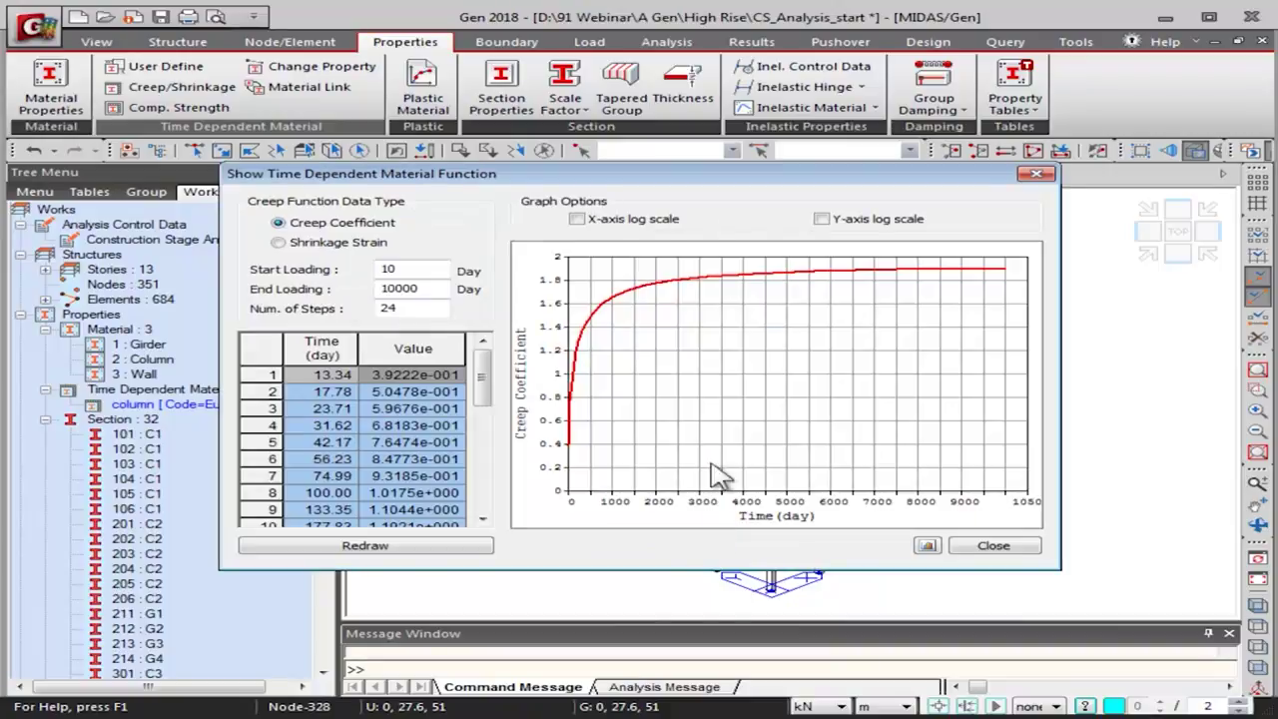
pyautogui.click(981, 548)
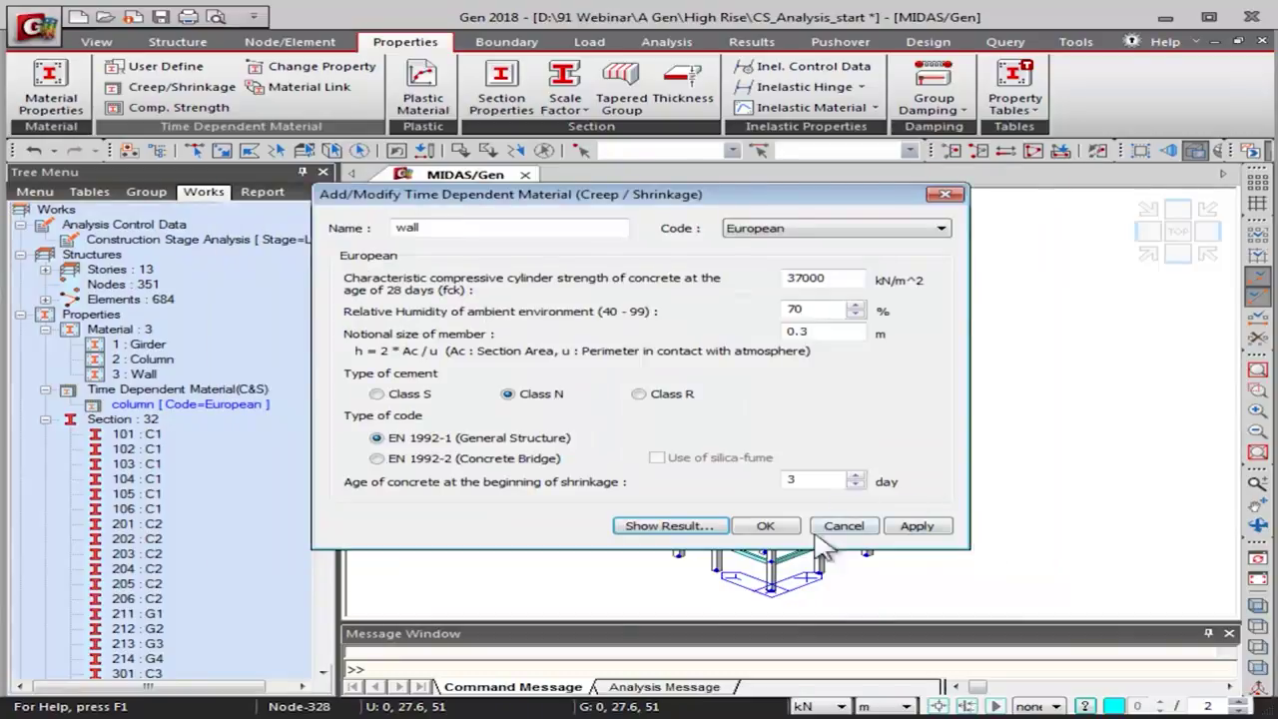
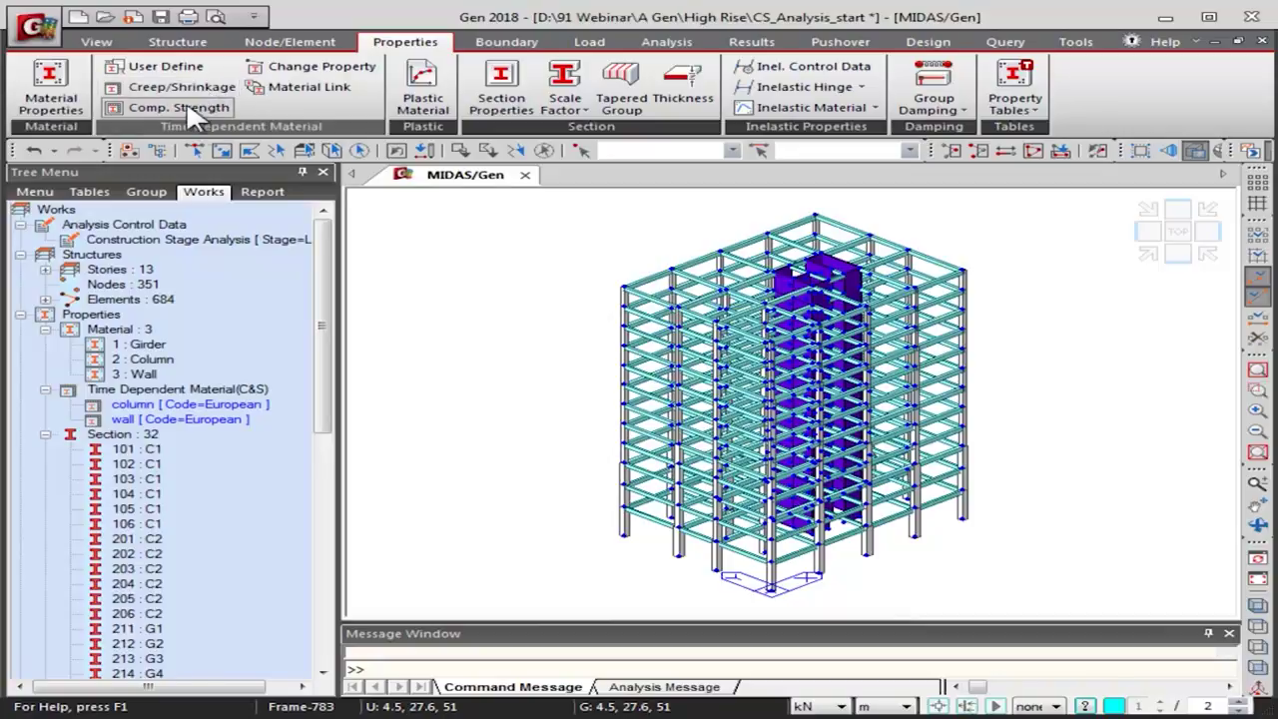
# Add a European compressive strength material named compressive with a 28-day mean strength of 37000*1.15 kN/m^2 and Class N : 0.25 cement
pyautogui.click(190, 108)
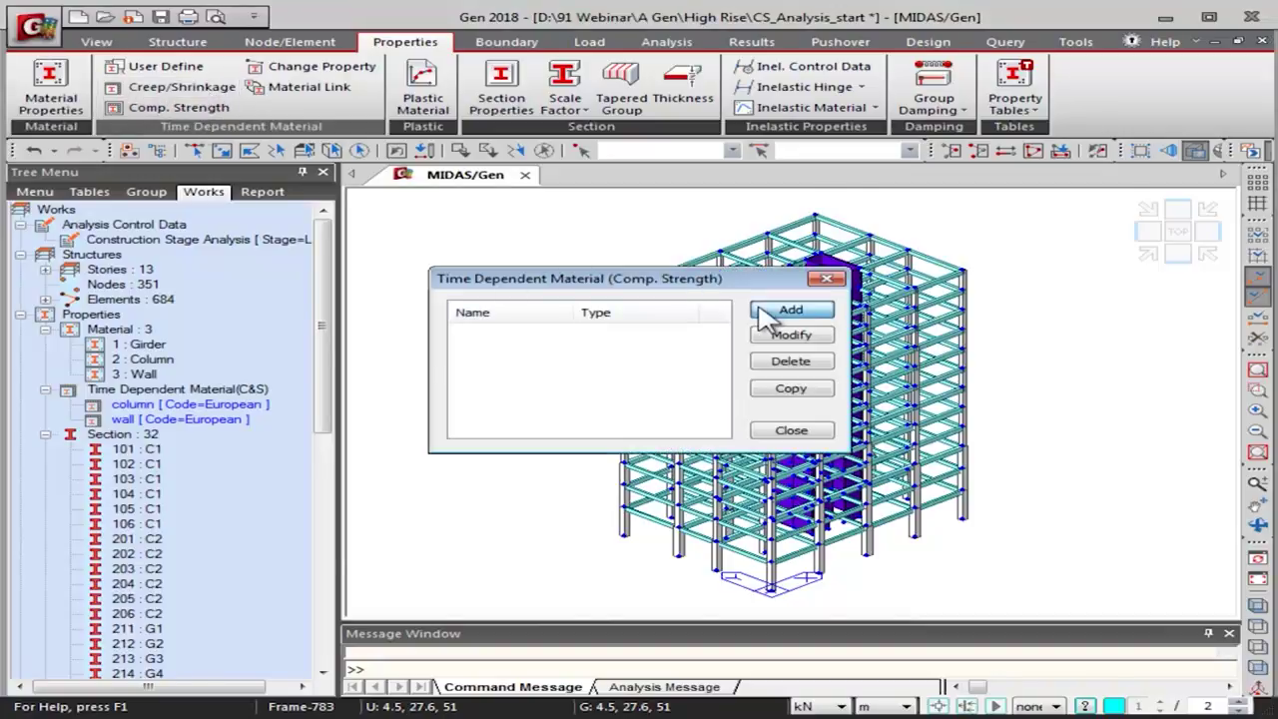
pyautogui.click(789, 311)
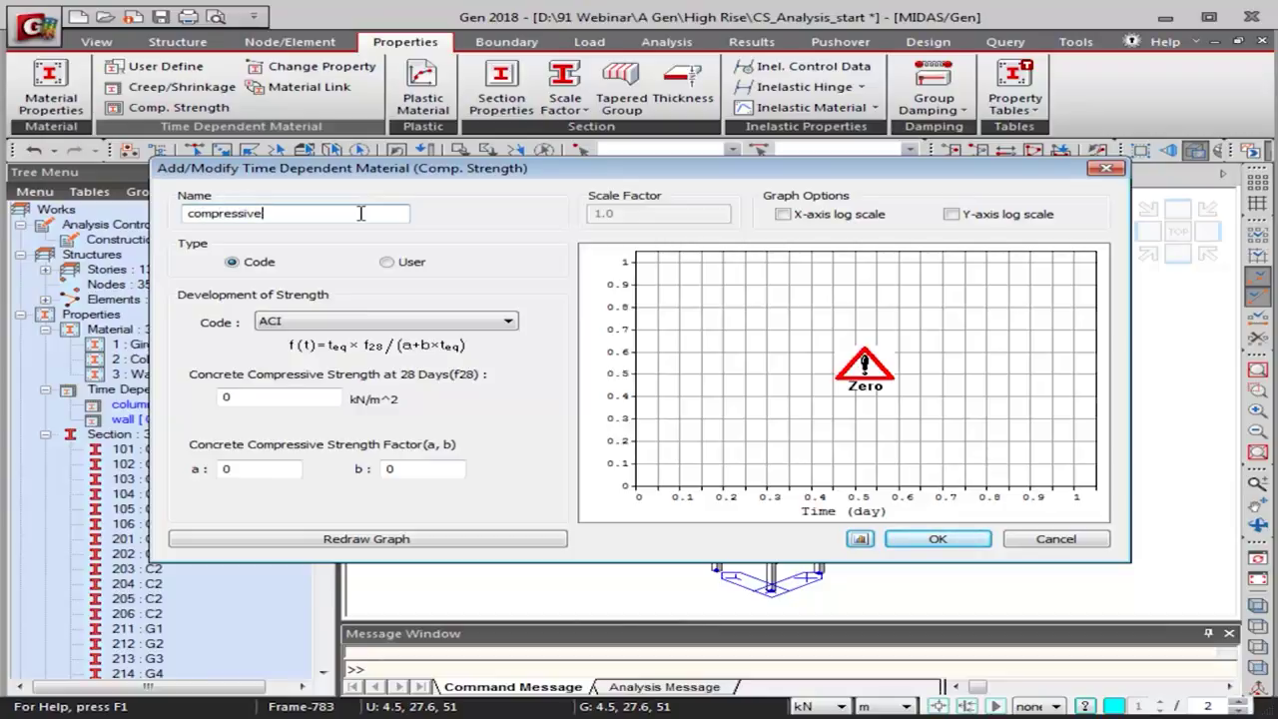
pyautogui.click(341, 321)
pyautogui.click(329, 399)
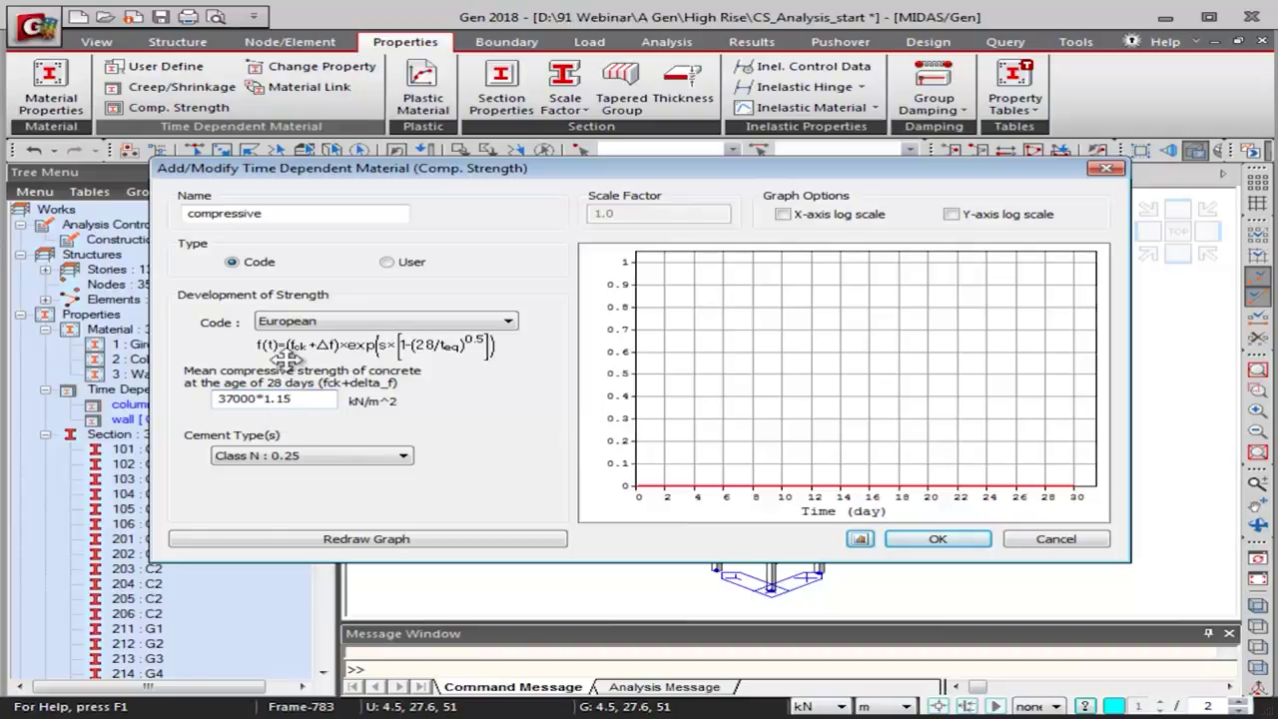
pyautogui.click(366, 544)
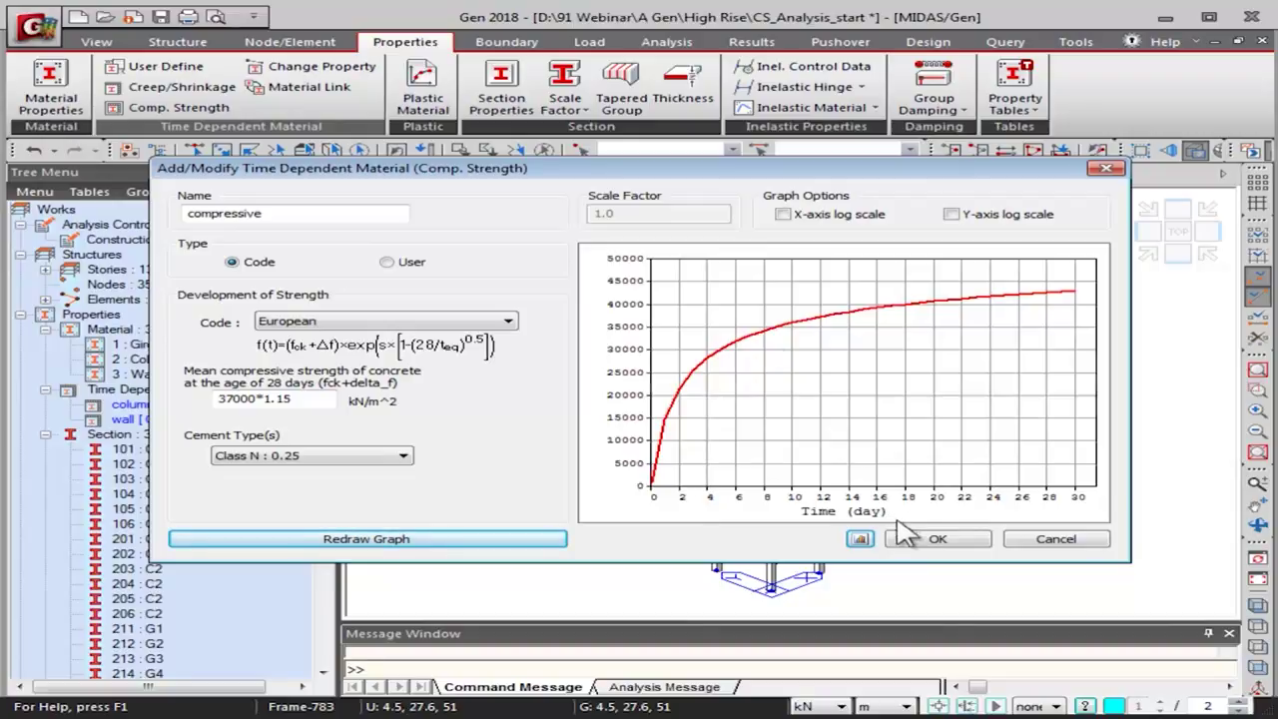
pyautogui.click(916, 544)
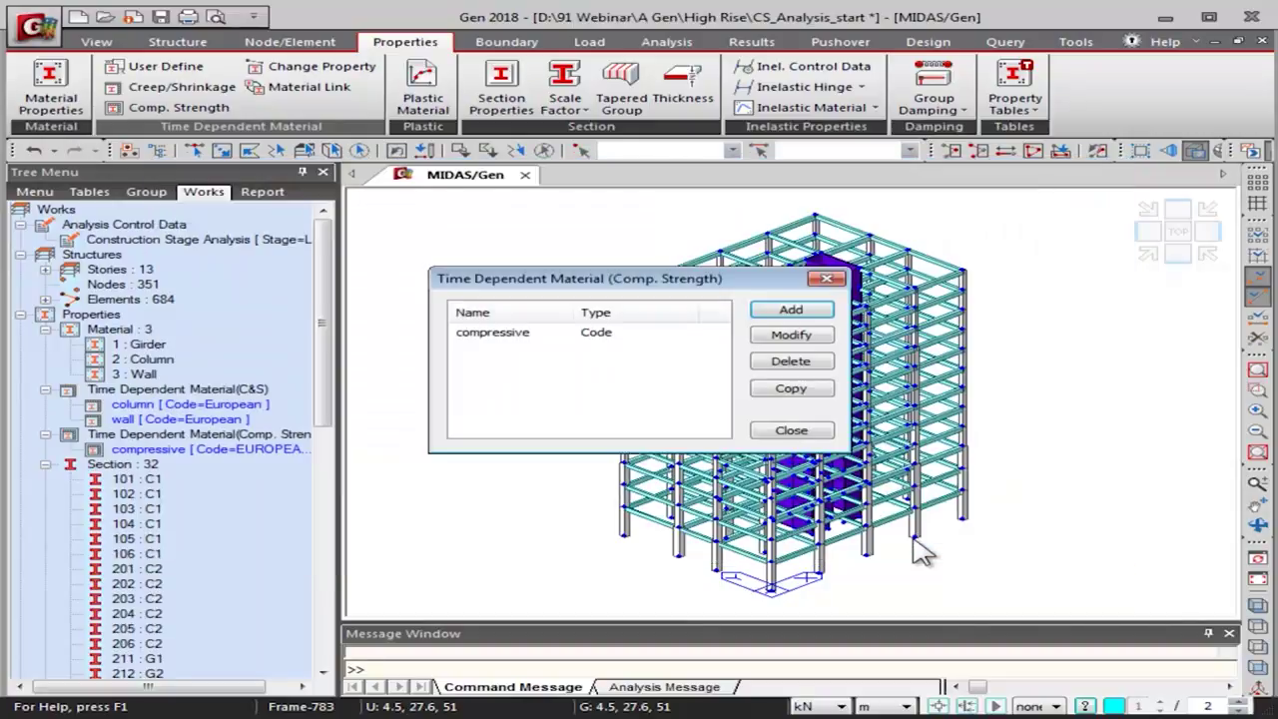
pyautogui.click(777, 429)
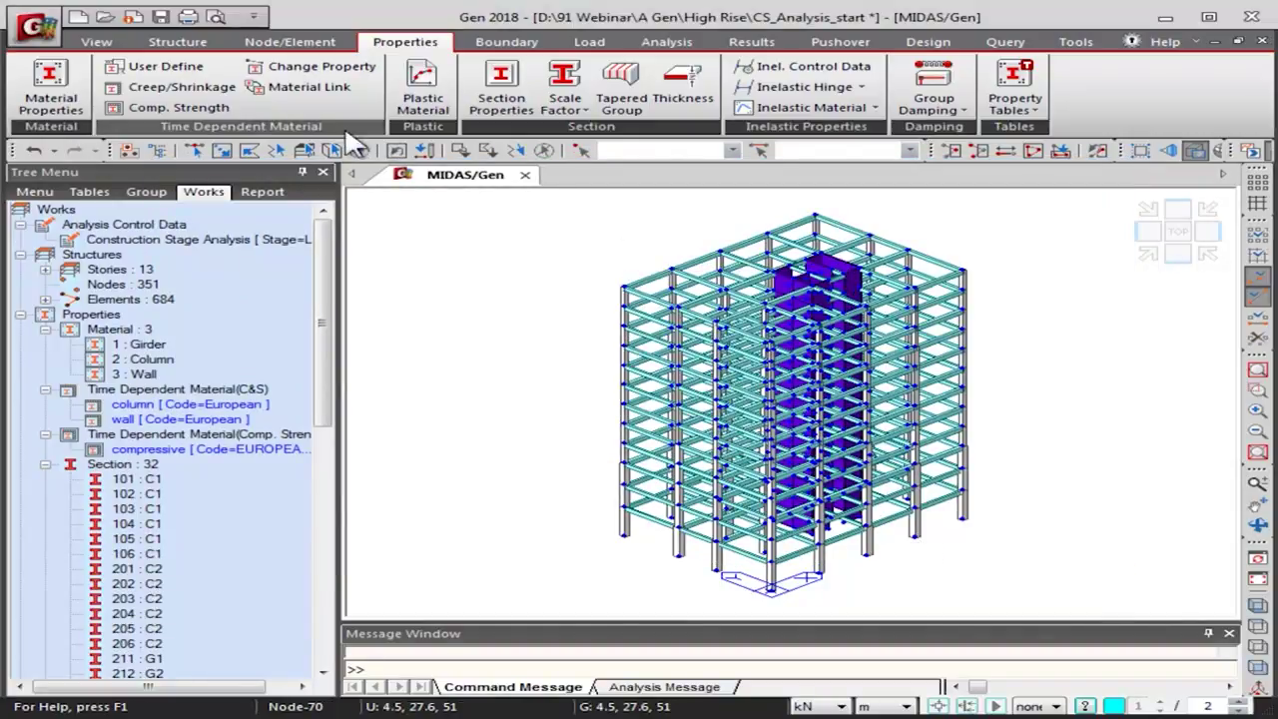
# Apply an auto-calculated notional size of member to all elements using the CEB-FIP(1990) code with a of 0.5
pyautogui.click(293, 72)
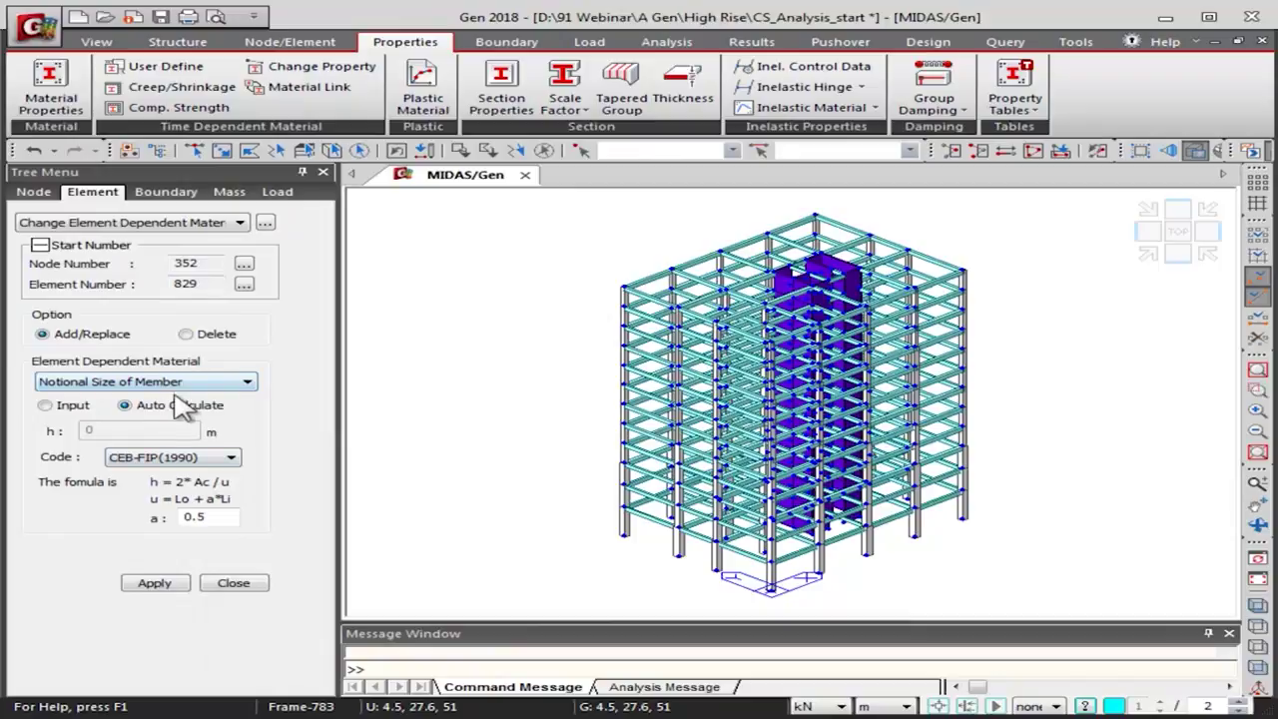
pyautogui.click(360, 150)
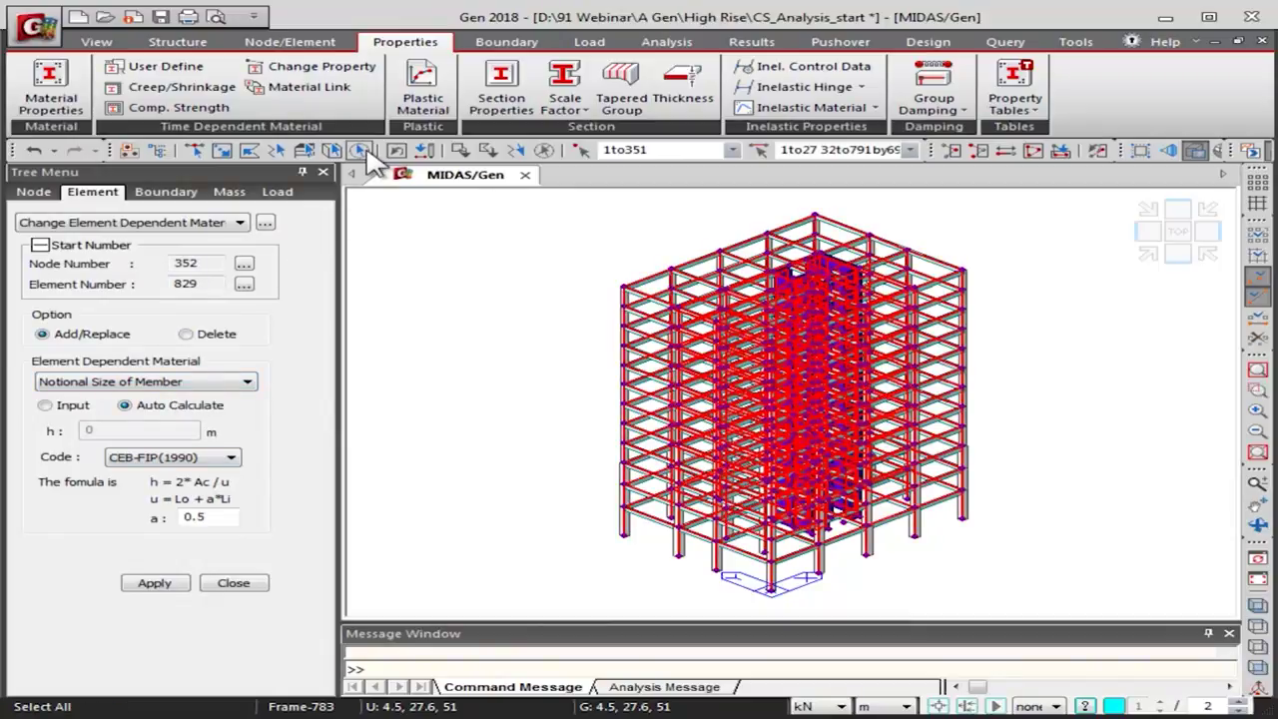
pyautogui.click(158, 583)
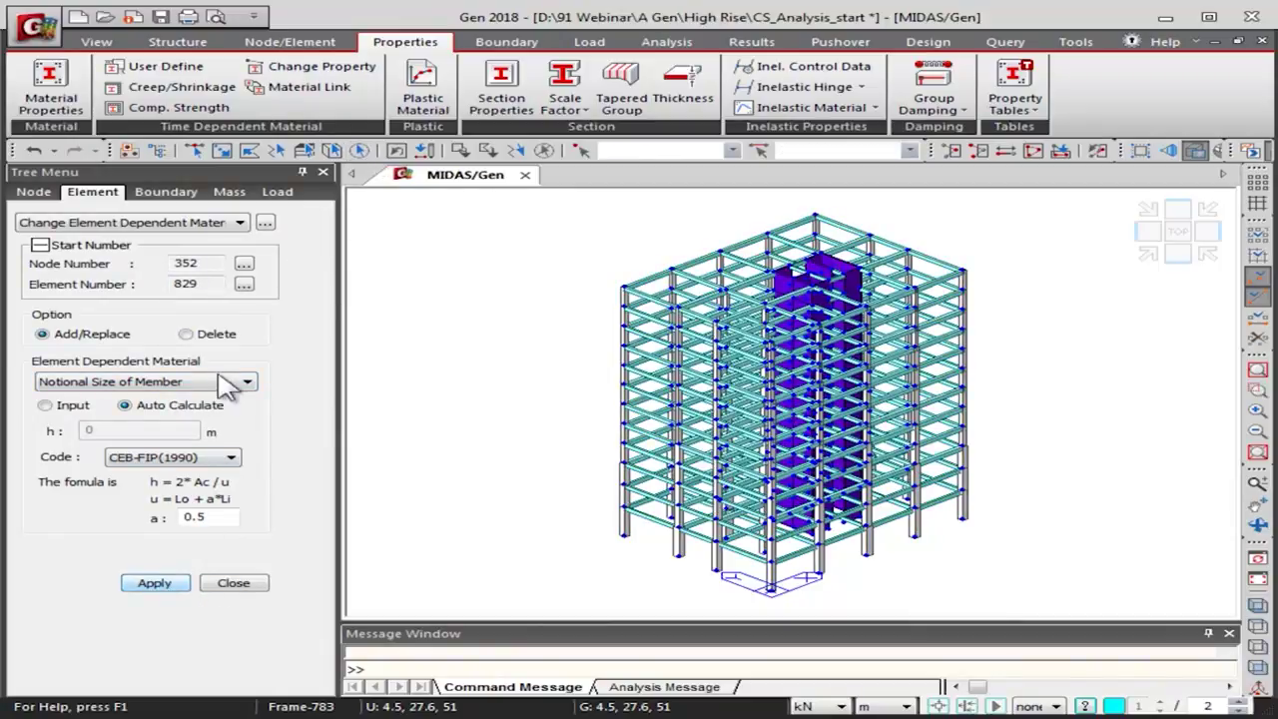
# Review the notional size h of the elements in the Element Dependent Material Property table and return to the model view
pyautogui.click(264, 222)
pyautogui.moveTo(646, 235); pyautogui.dragTo(619, 589)
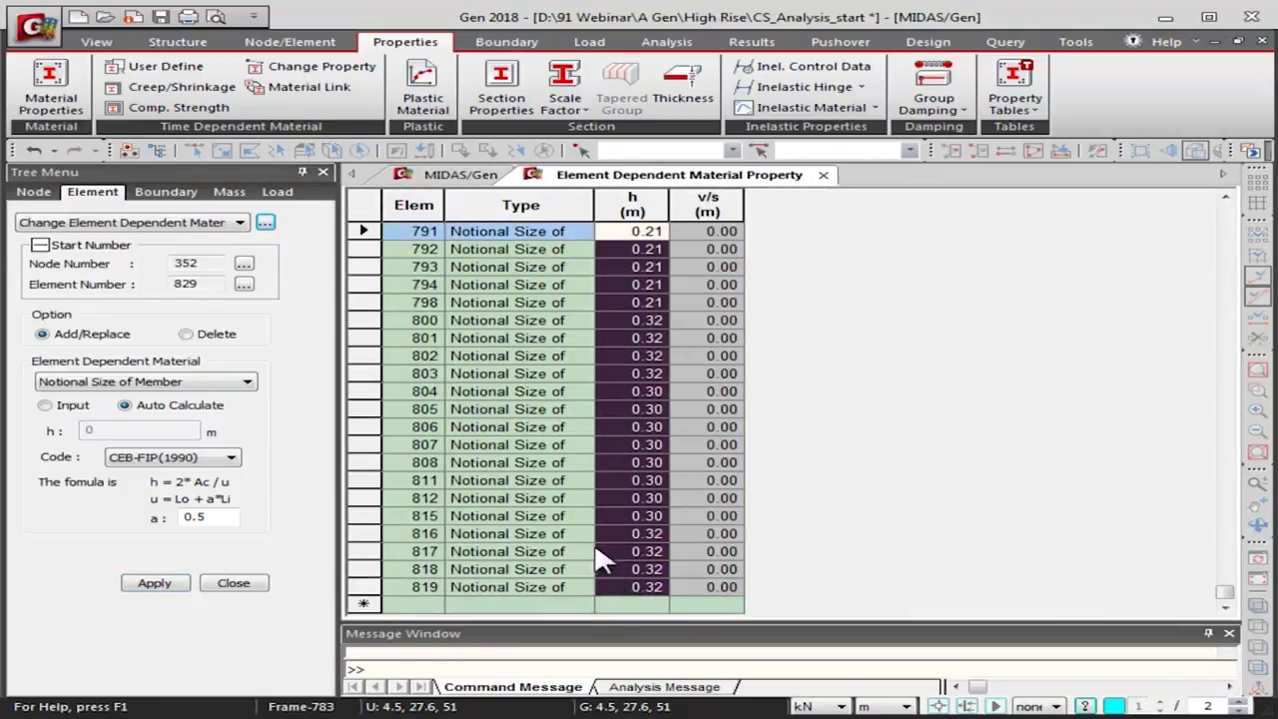
pyautogui.scroll(15, 614, 504)
pyautogui.scroll(10, 624, 507)
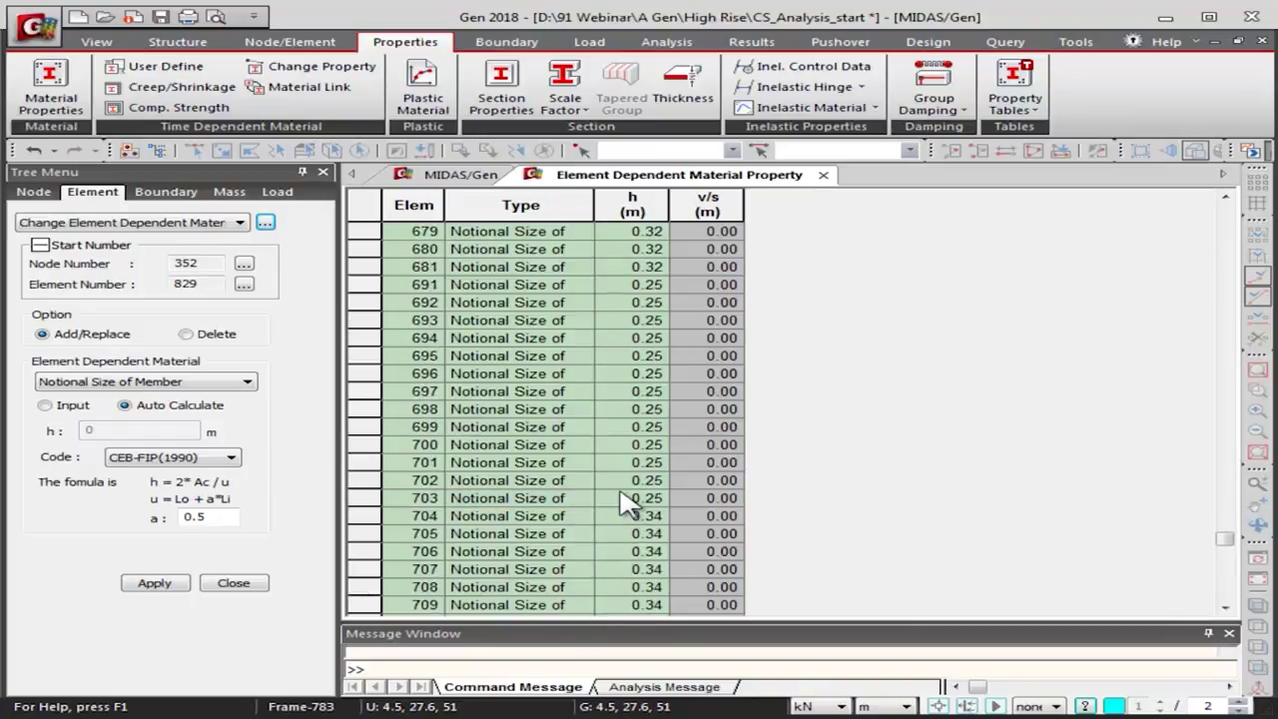
pyautogui.moveTo(1226, 536); pyautogui.dragTo(1198, 217)
pyautogui.click(470, 178)
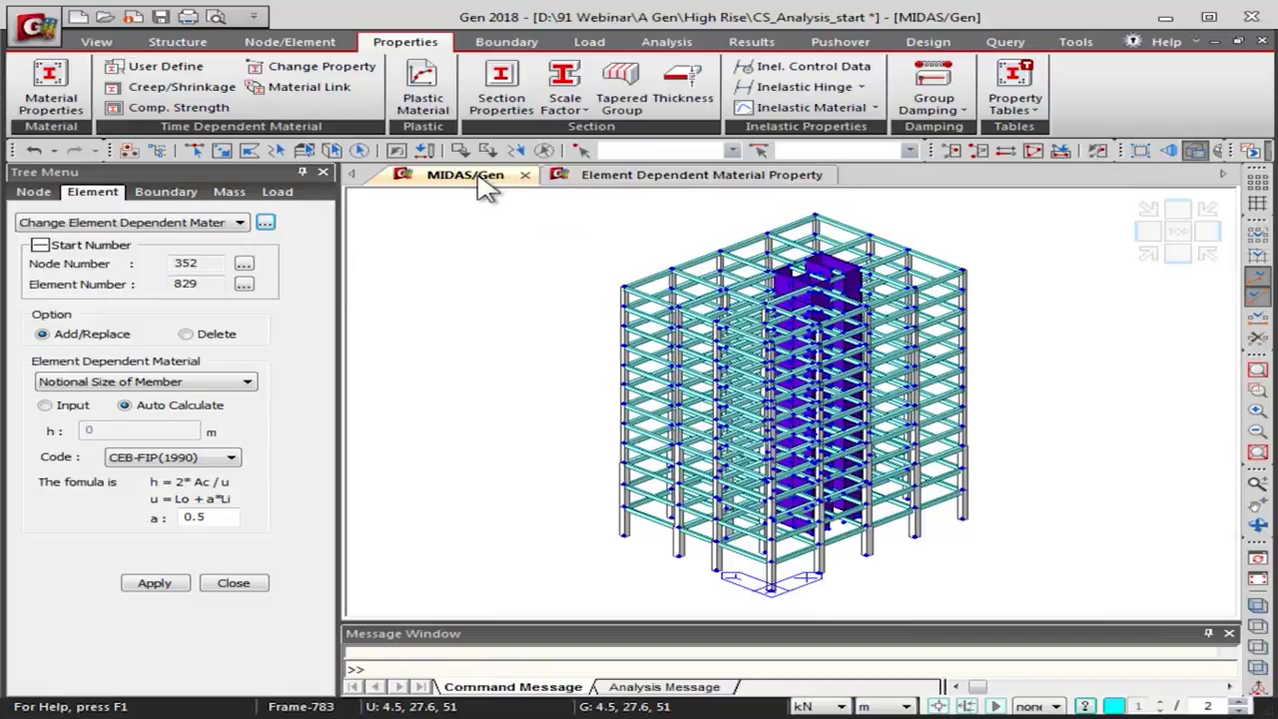
# Link the column creep/shrinkage property and the compressive strength property to material 2:Column
pyautogui.click(296, 97)
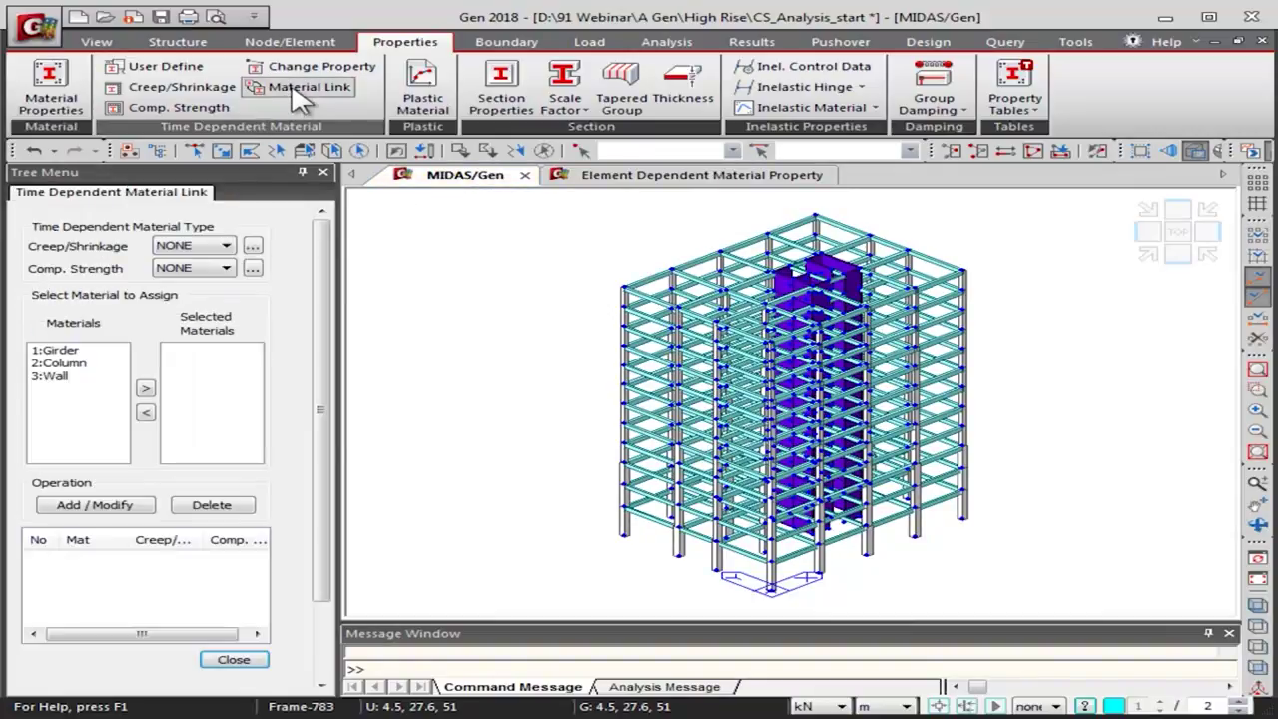
pyautogui.click(210, 247)
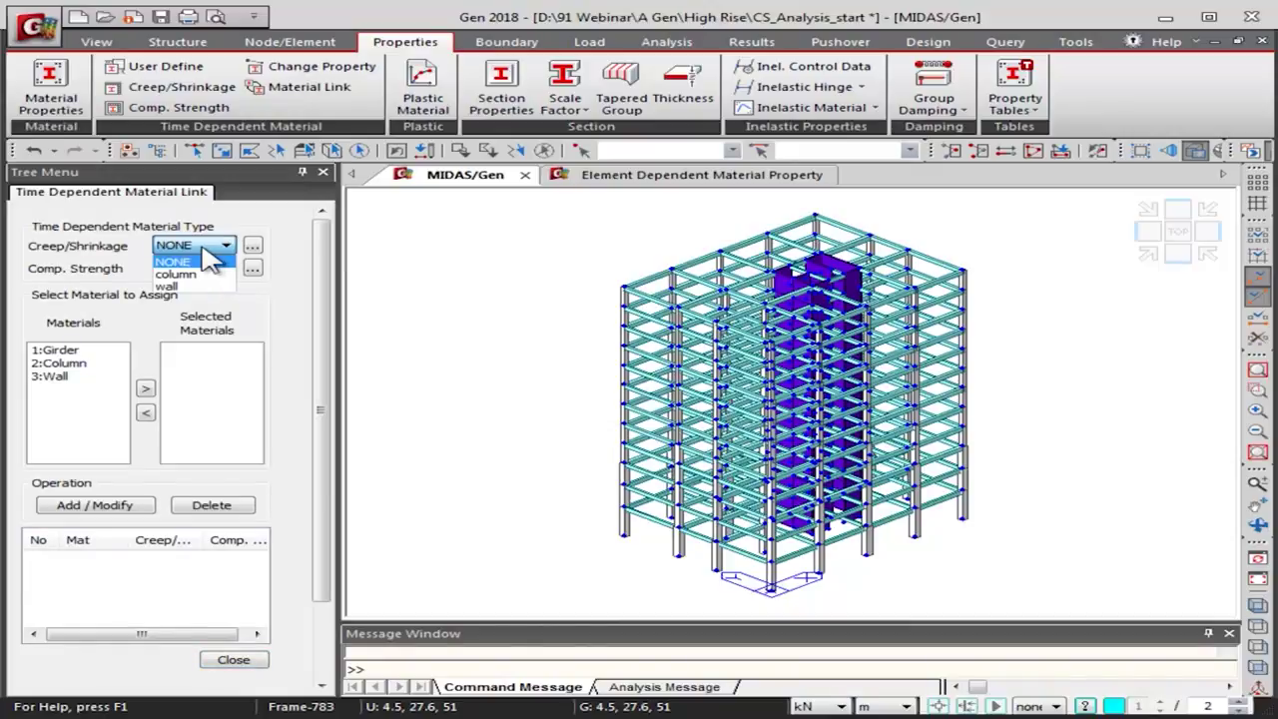
pyautogui.click(190, 274)
pyautogui.click(200, 268)
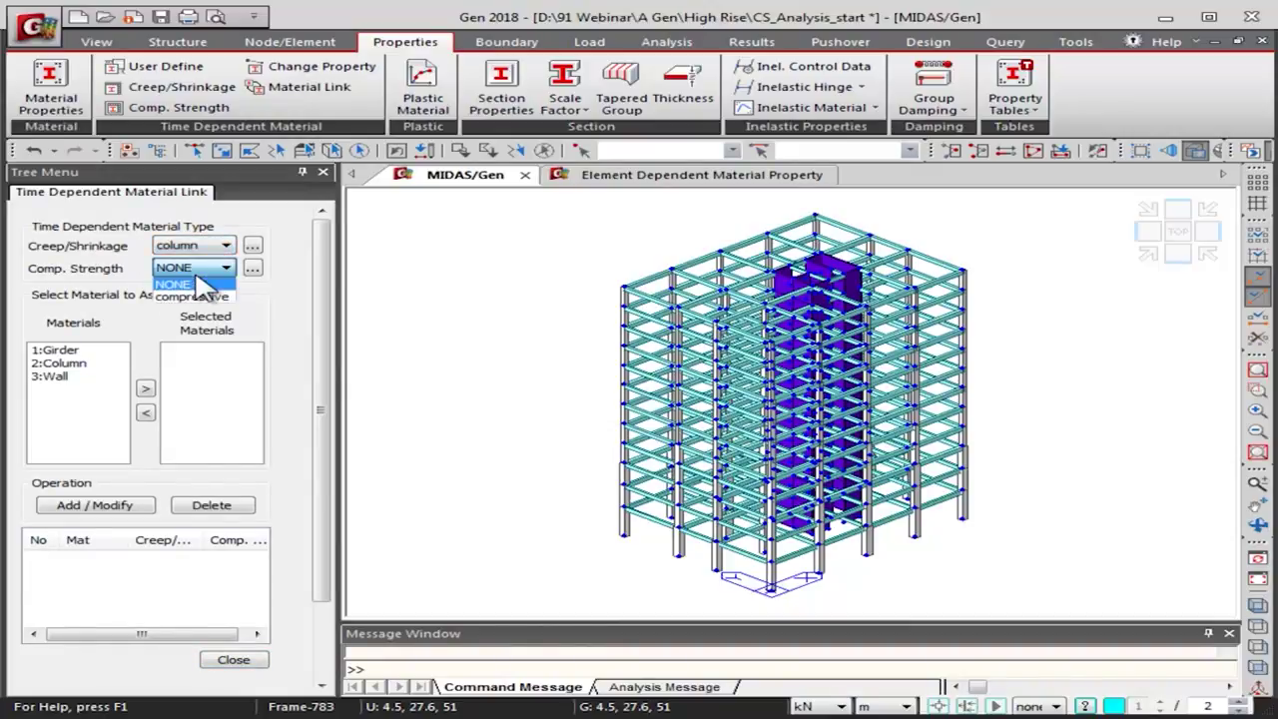
pyautogui.click(192, 297)
pyautogui.click(60, 364)
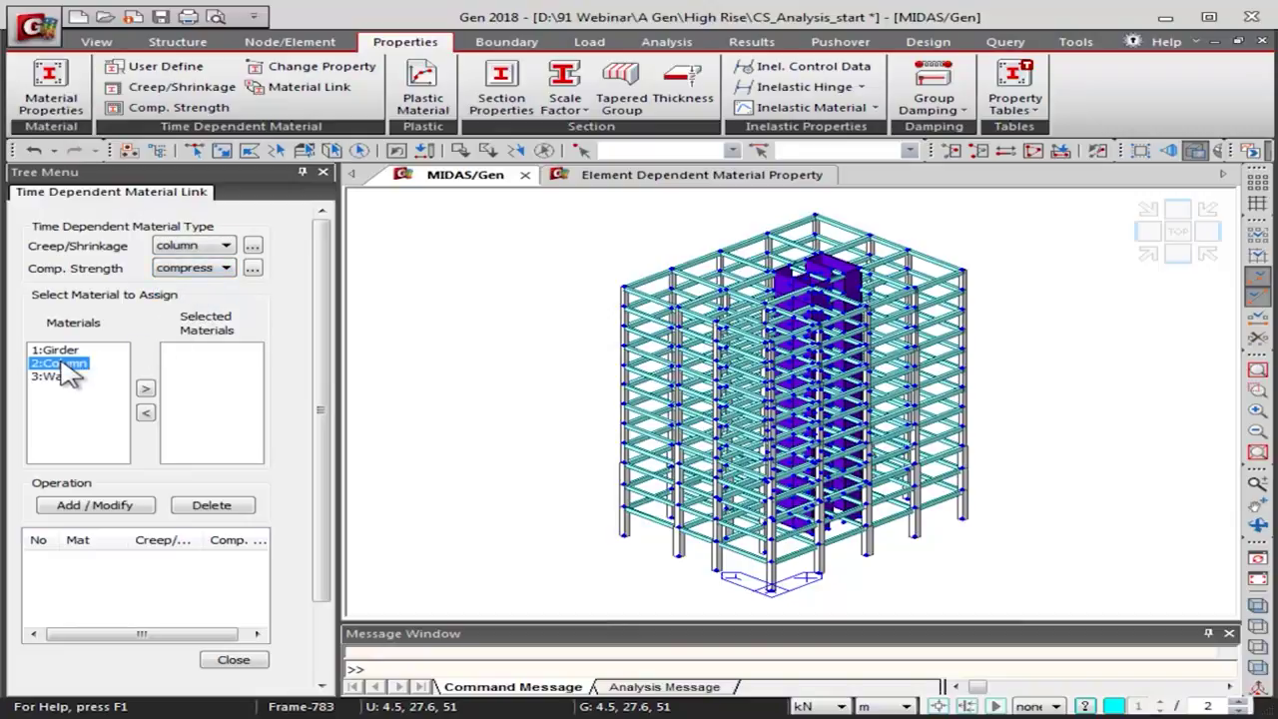
pyautogui.click(146, 389)
pyautogui.click(100, 505)
# Link the wall creep/shrinkage property and the compressive strength property to material 3:Wall
pyautogui.click(215, 245)
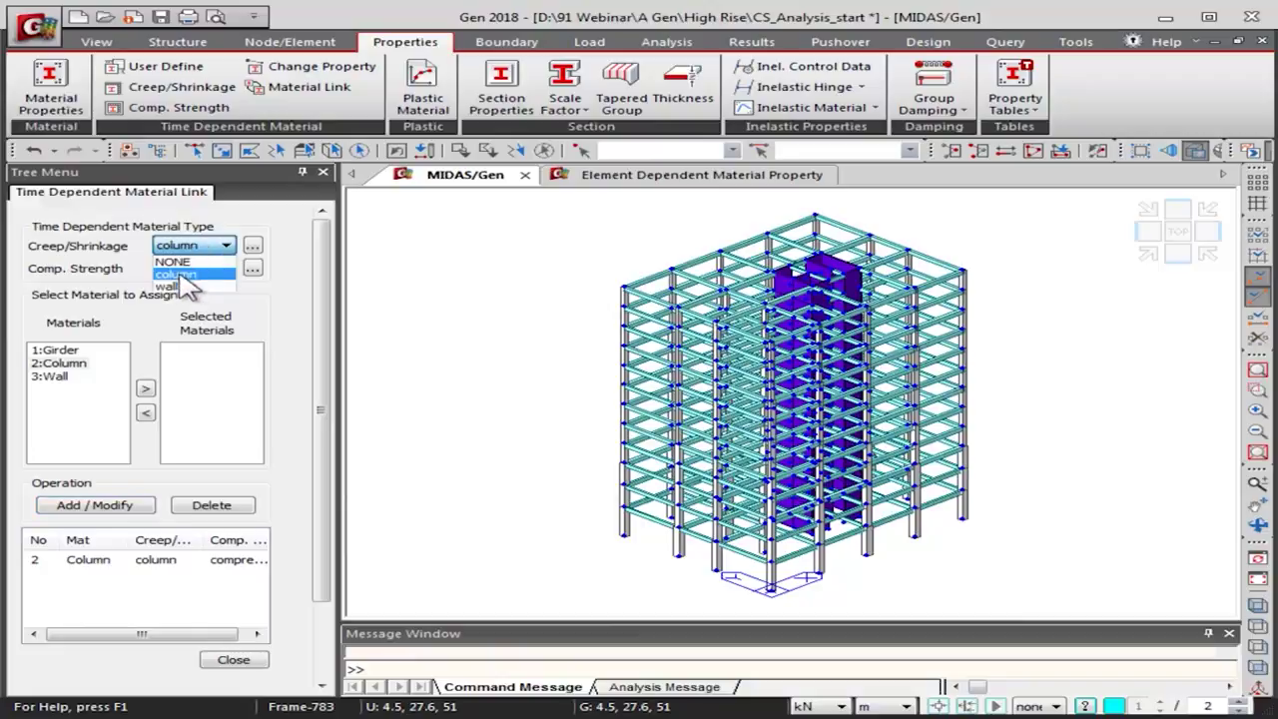
pyautogui.click(185, 285)
pyautogui.click(52, 376)
pyautogui.click(145, 388)
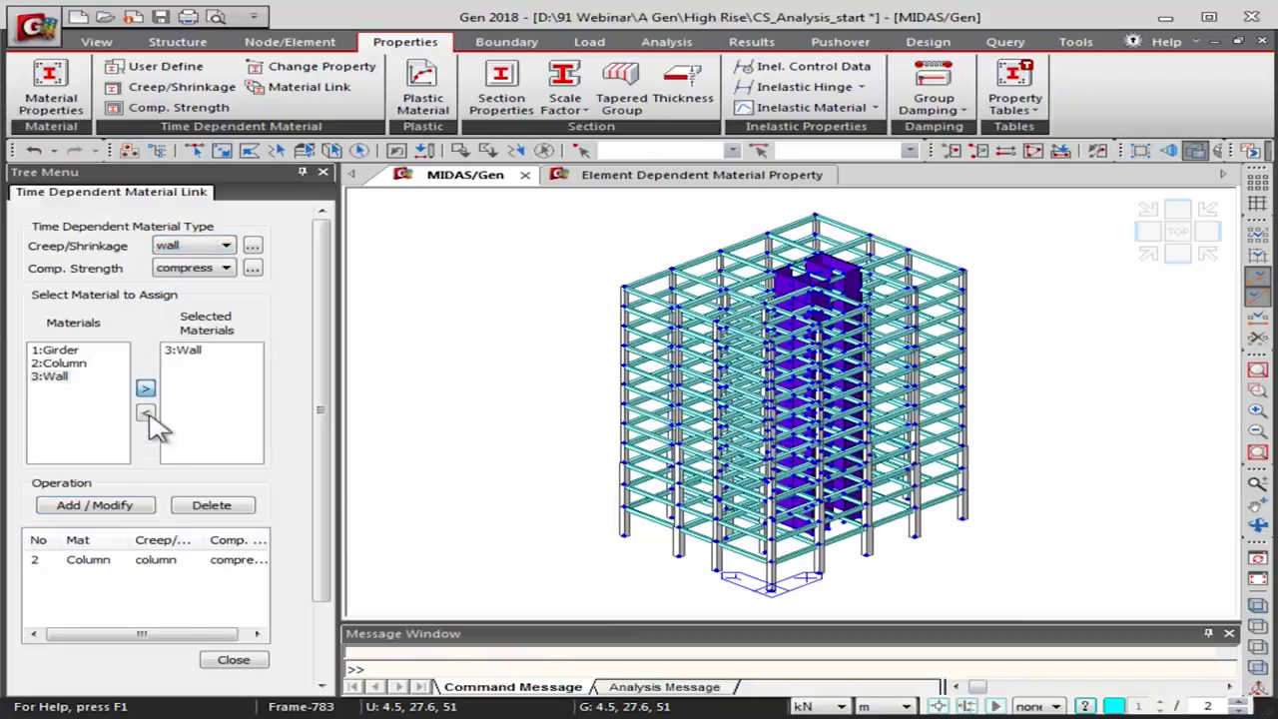
pyautogui.click(96, 506)
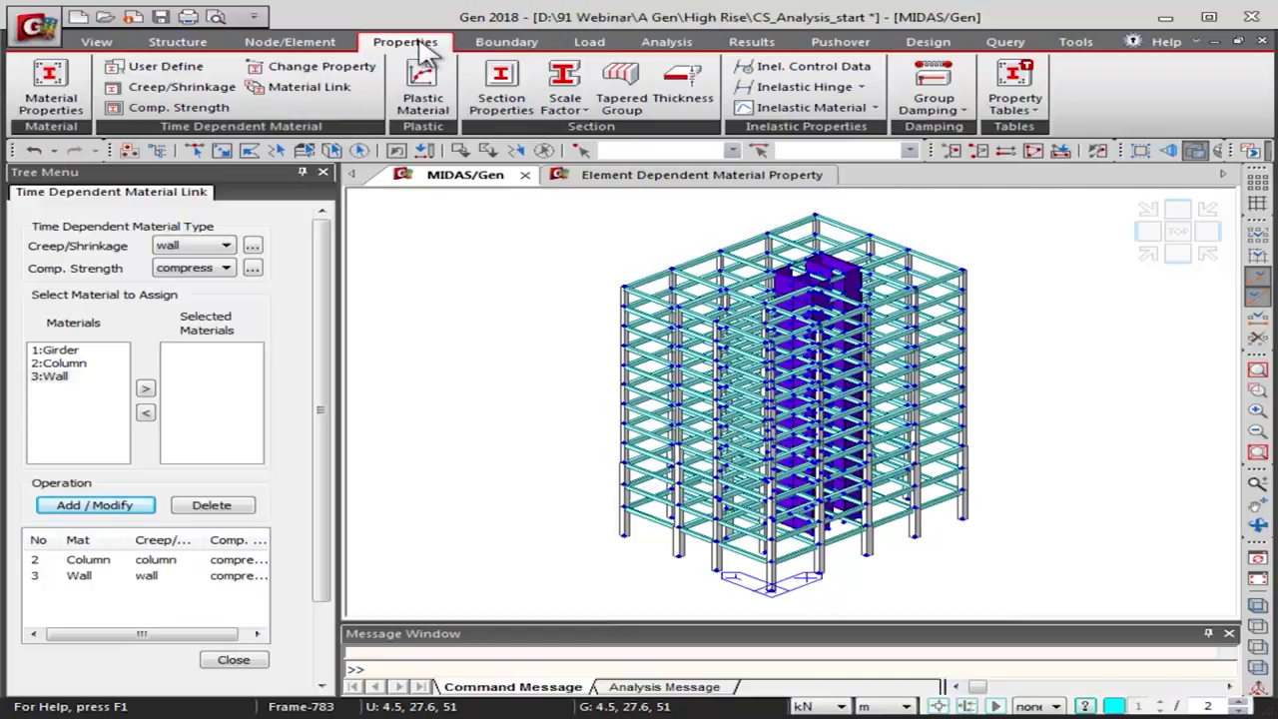
# Examine the element, boundary and load options for composing a construction stage manually, and leave without adding a stage
pyautogui.click(583, 44)
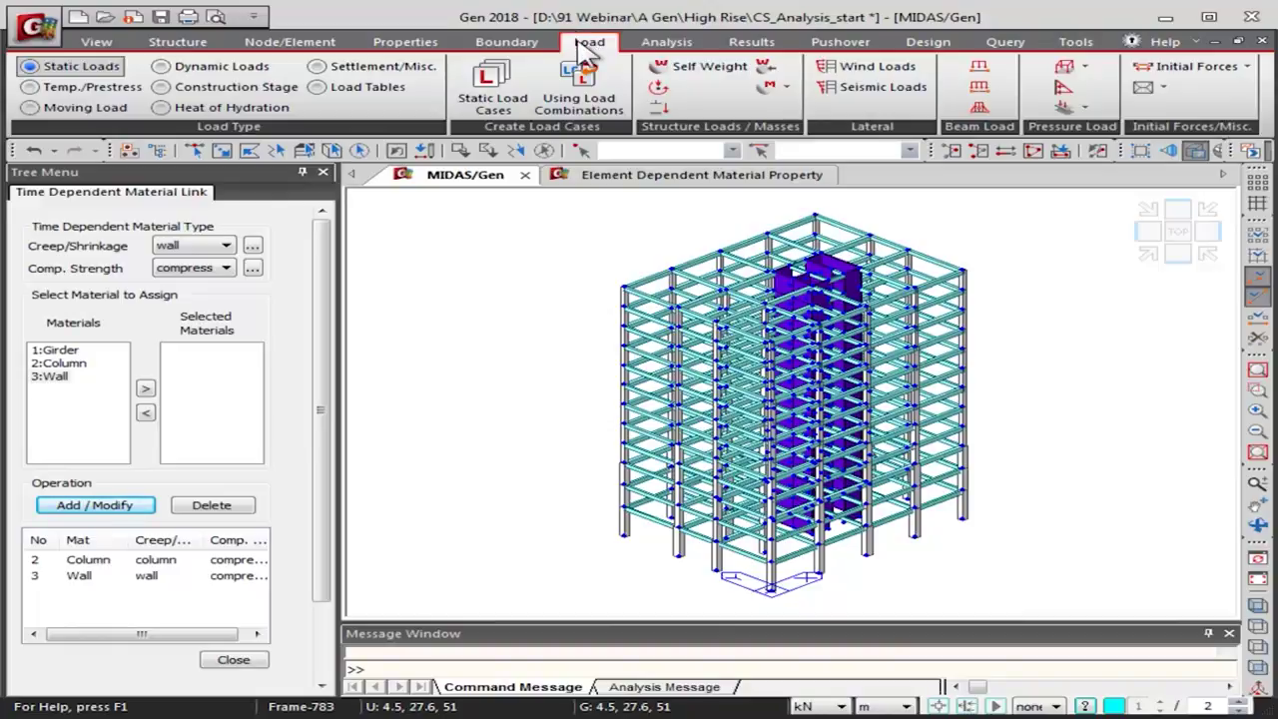
pyautogui.click(222, 89)
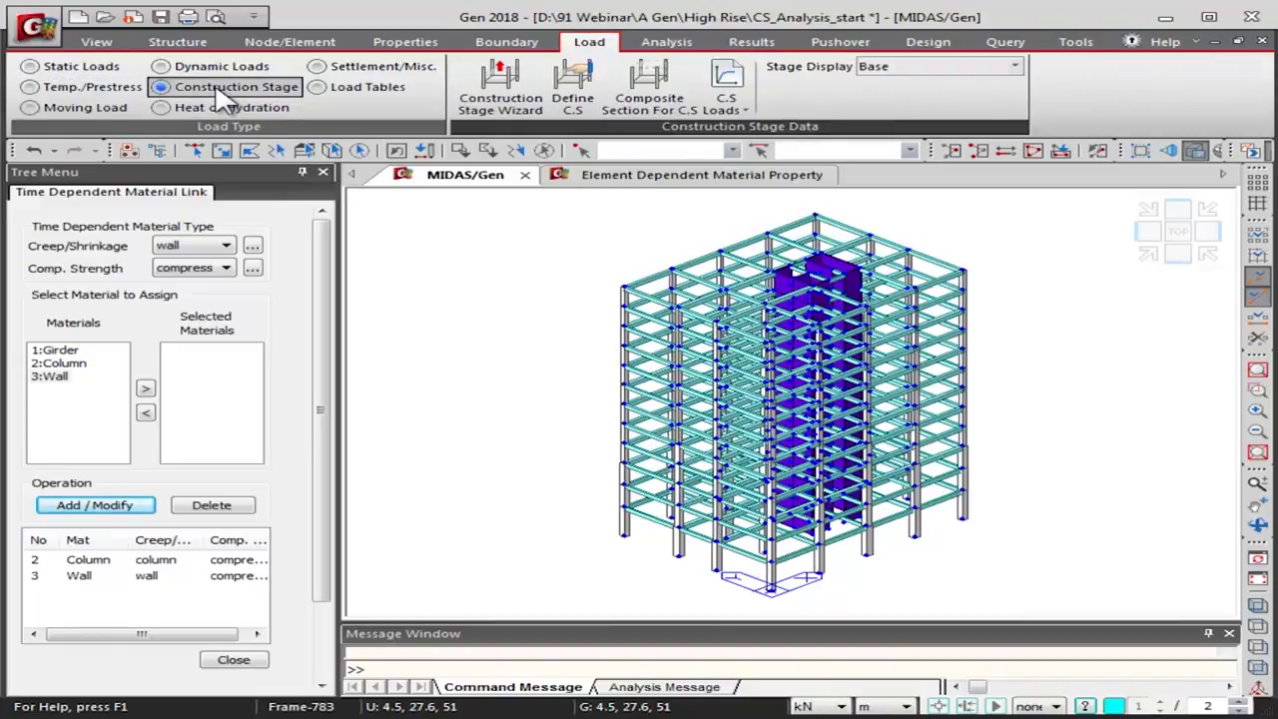
pyautogui.click(571, 97)
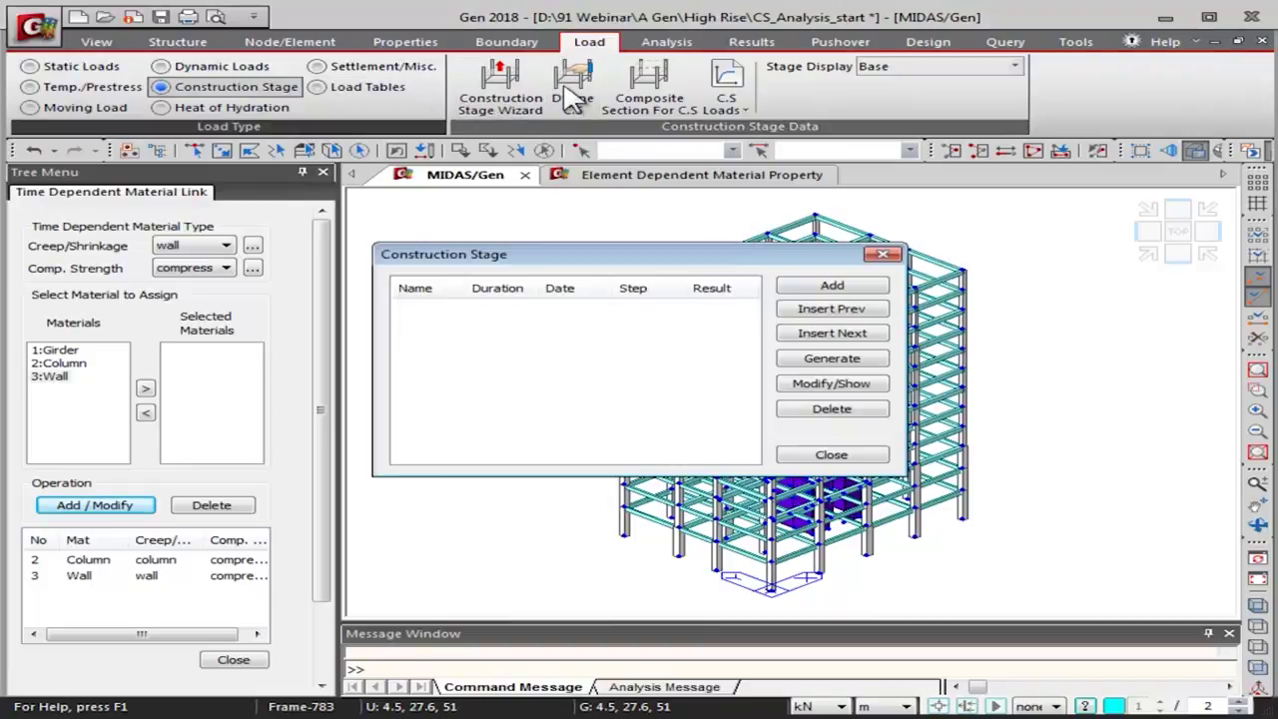
pyautogui.click(789, 283)
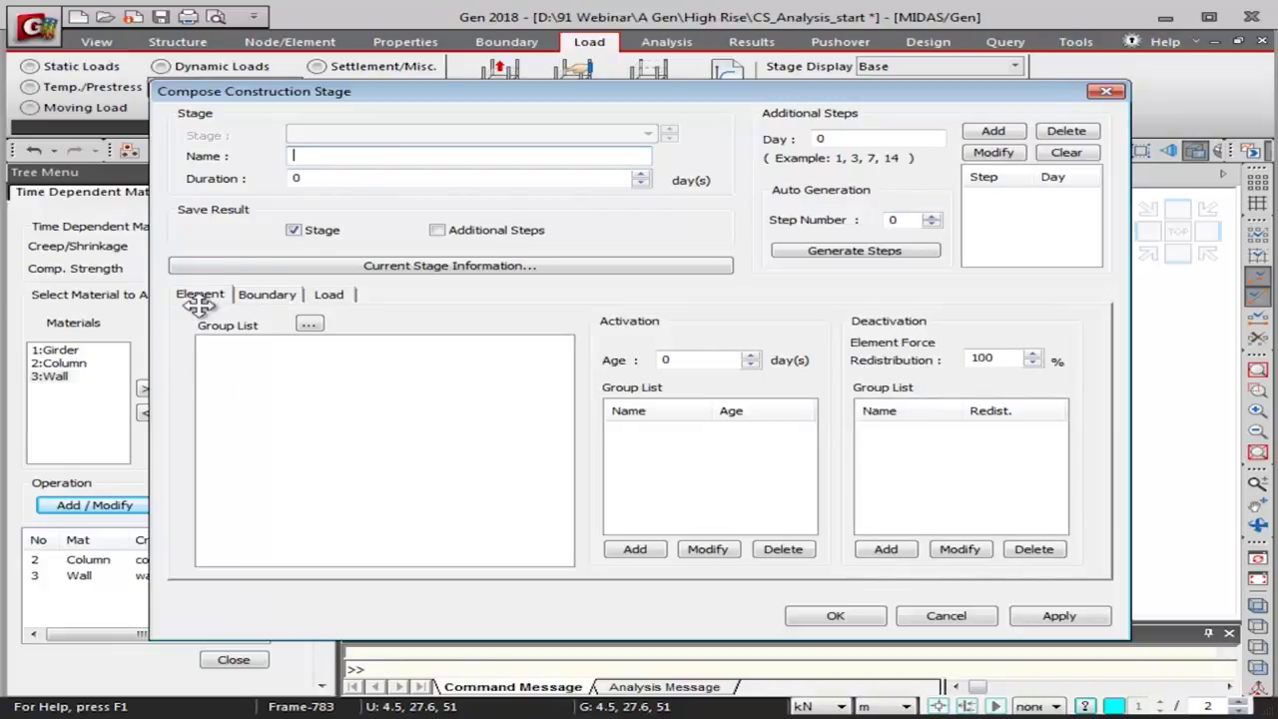
pyautogui.click(268, 296)
pyautogui.click(329, 296)
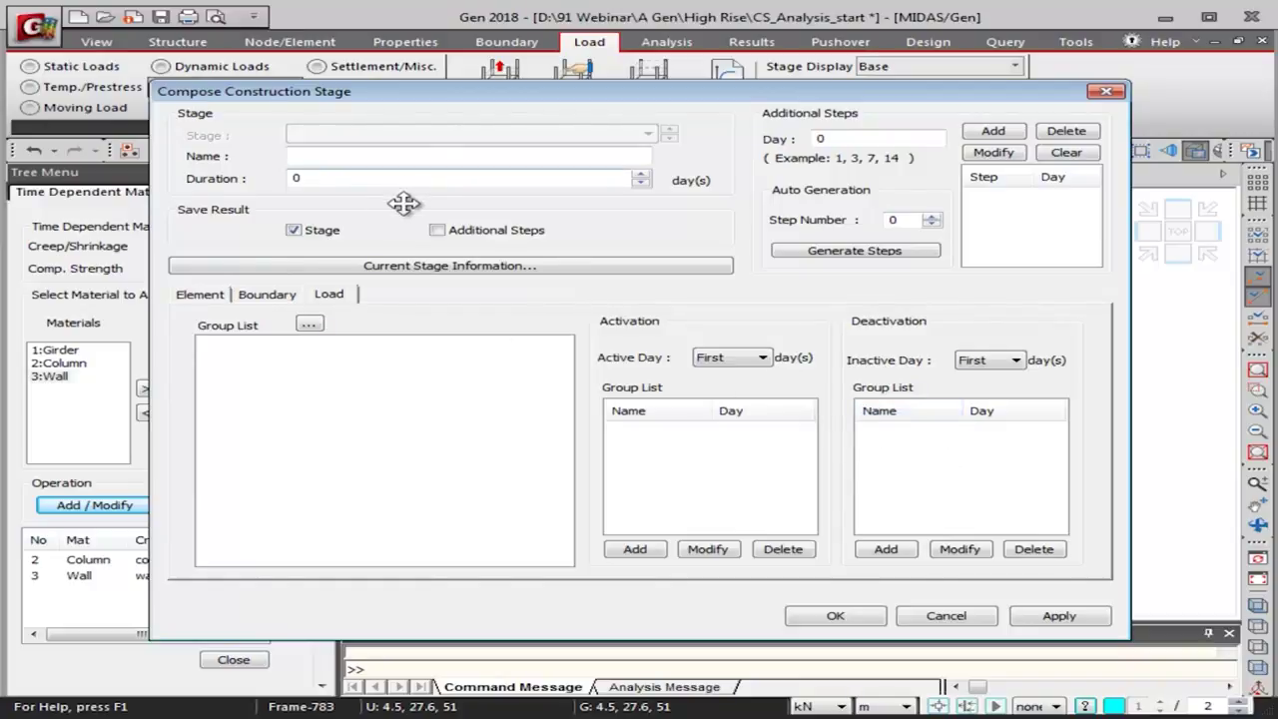
pyautogui.click(911, 624)
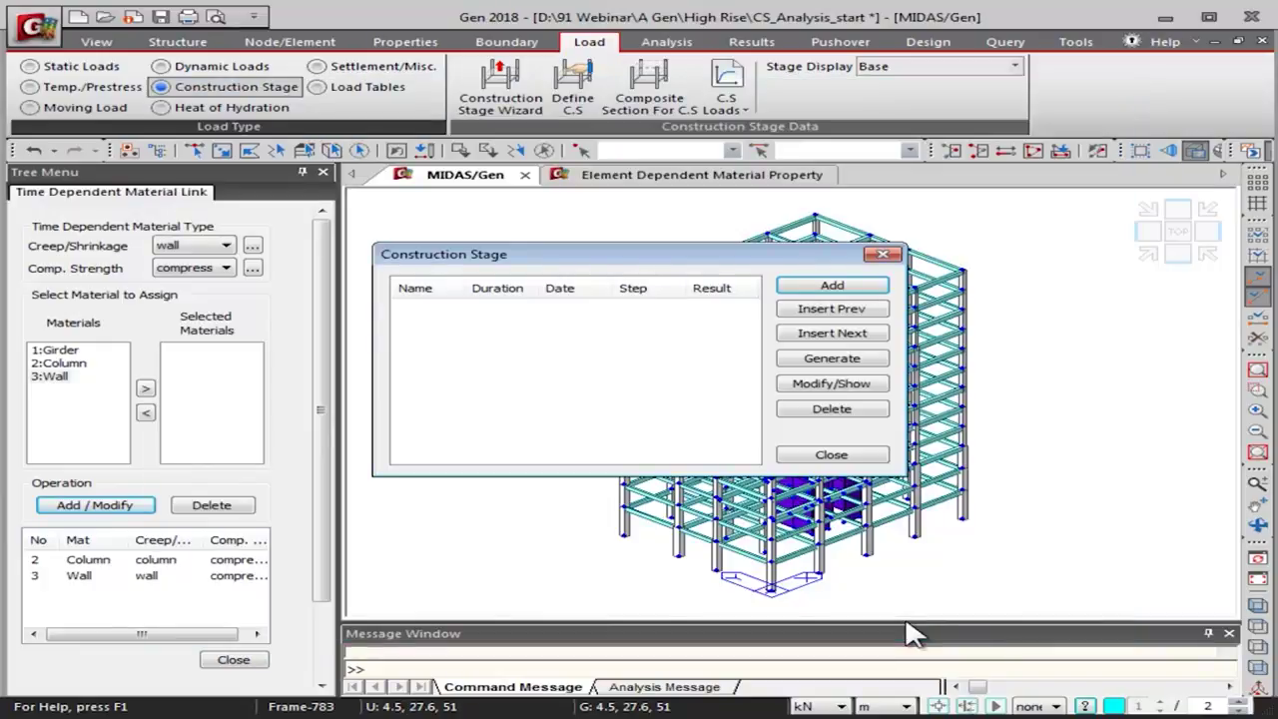
pyautogui.click(844, 457)
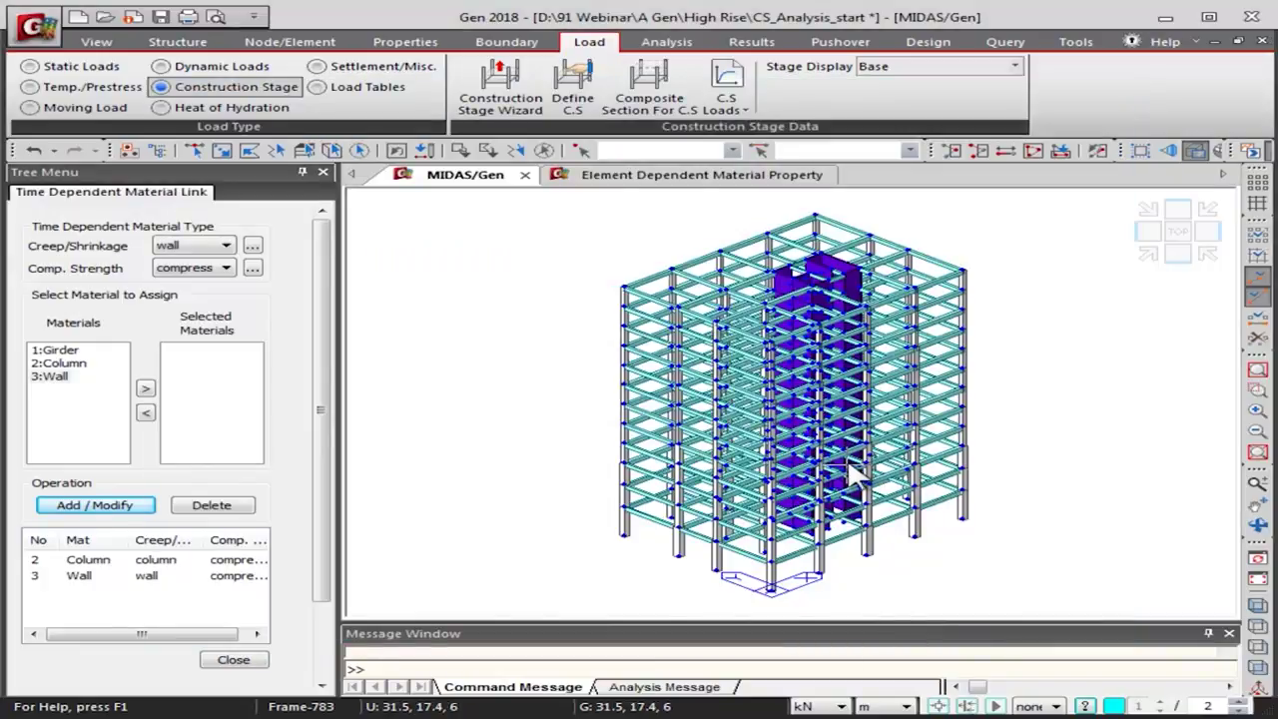
# Open the Construction Stage Wizard's automatic generation settings and consult the construction schedule in the presentation for stage durations and load dates
pyautogui.click(529, 100)
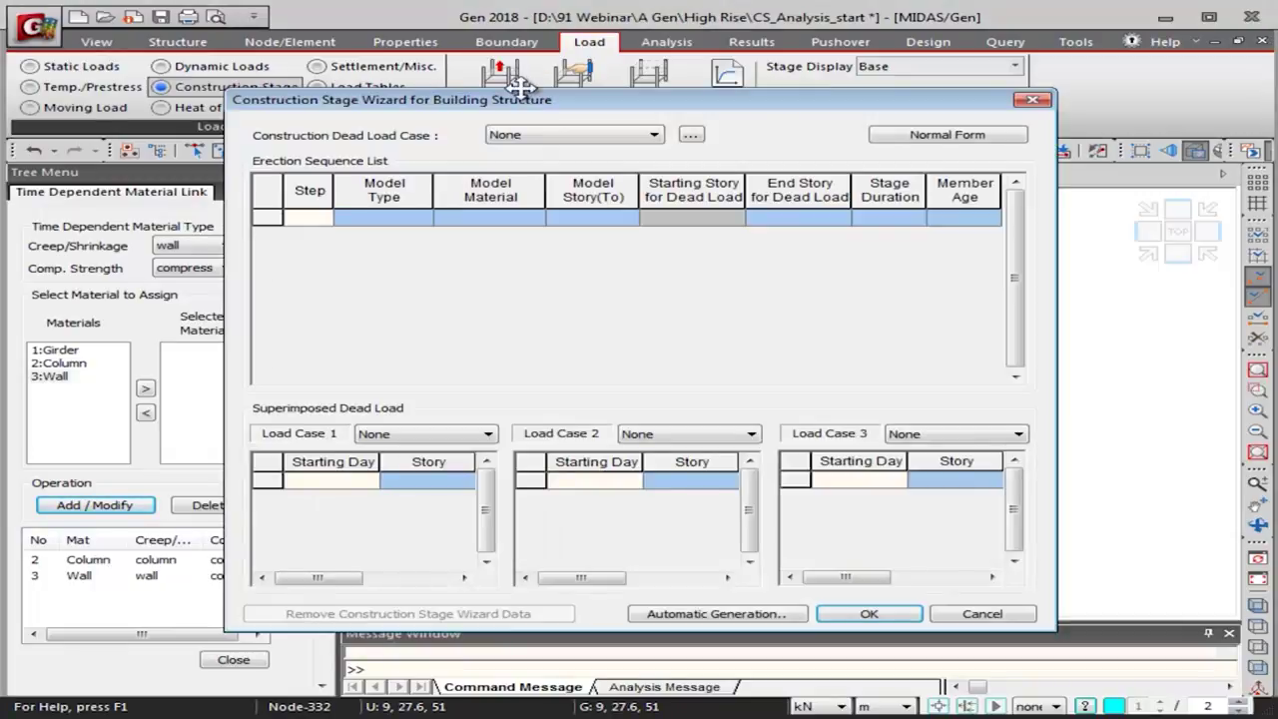
pyautogui.click(693, 615)
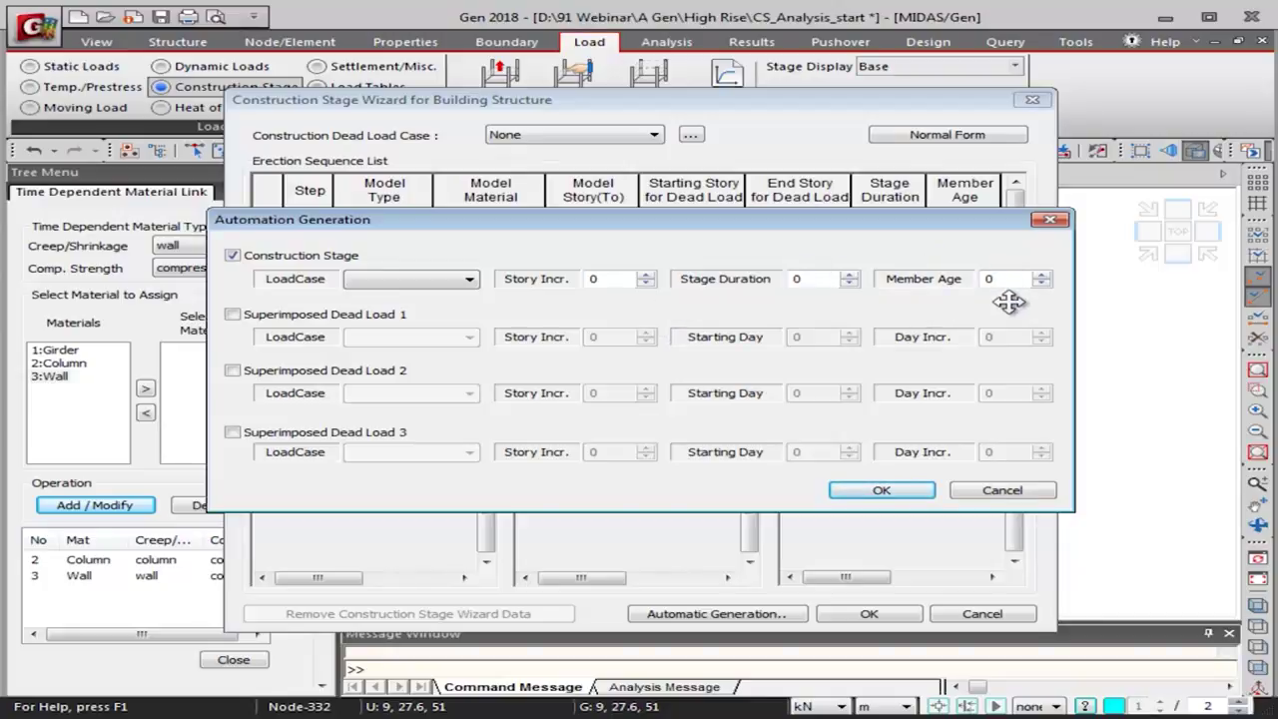
pyautogui.hotkey('alt', 'Tab')
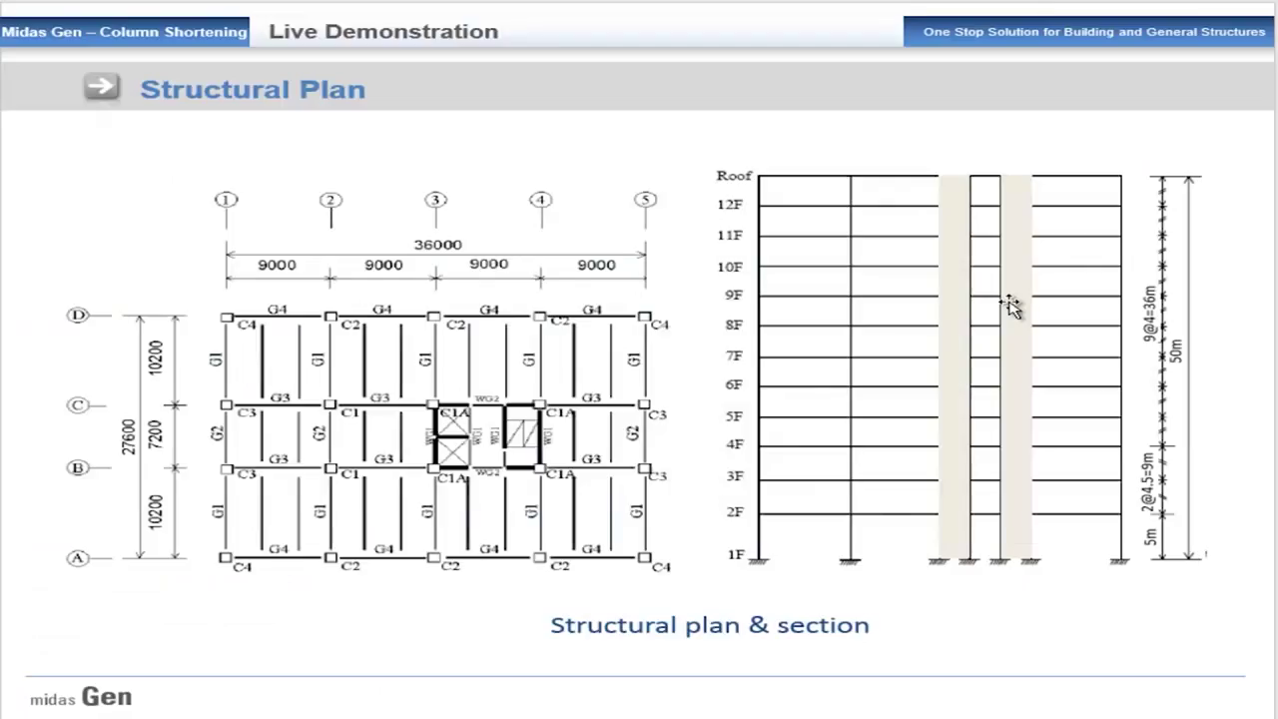
pyautogui.press('pagedown')
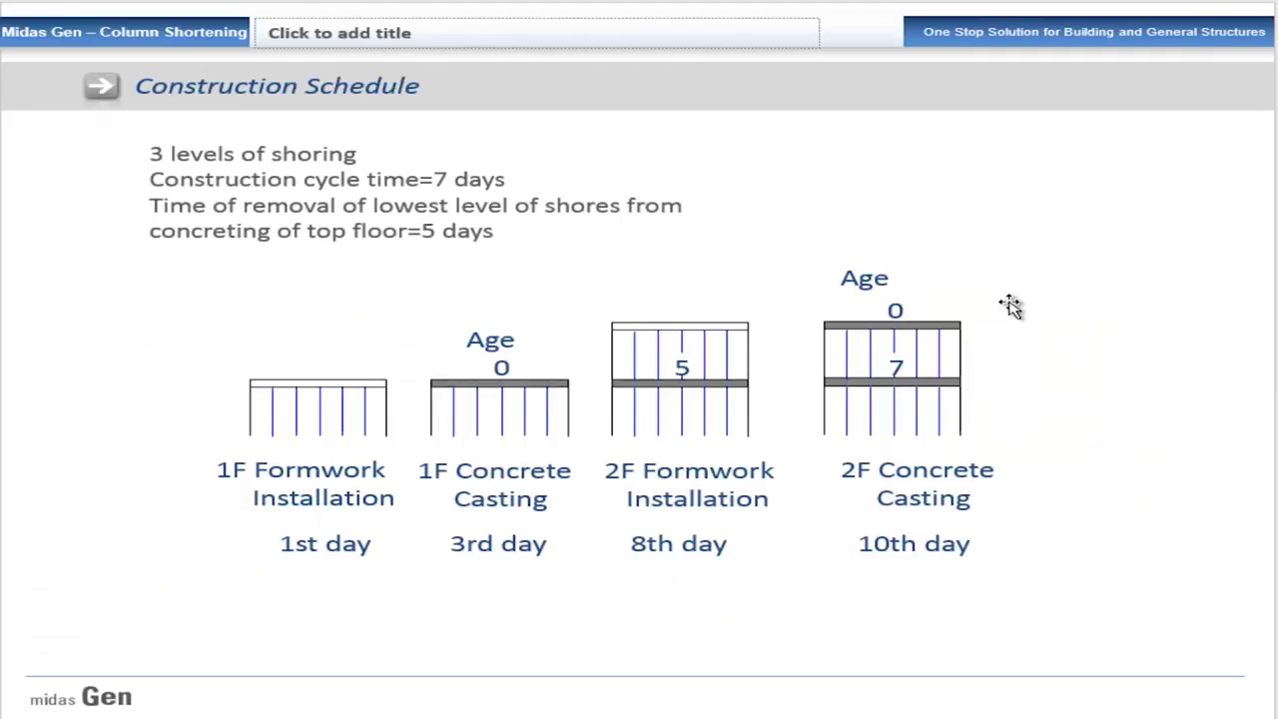
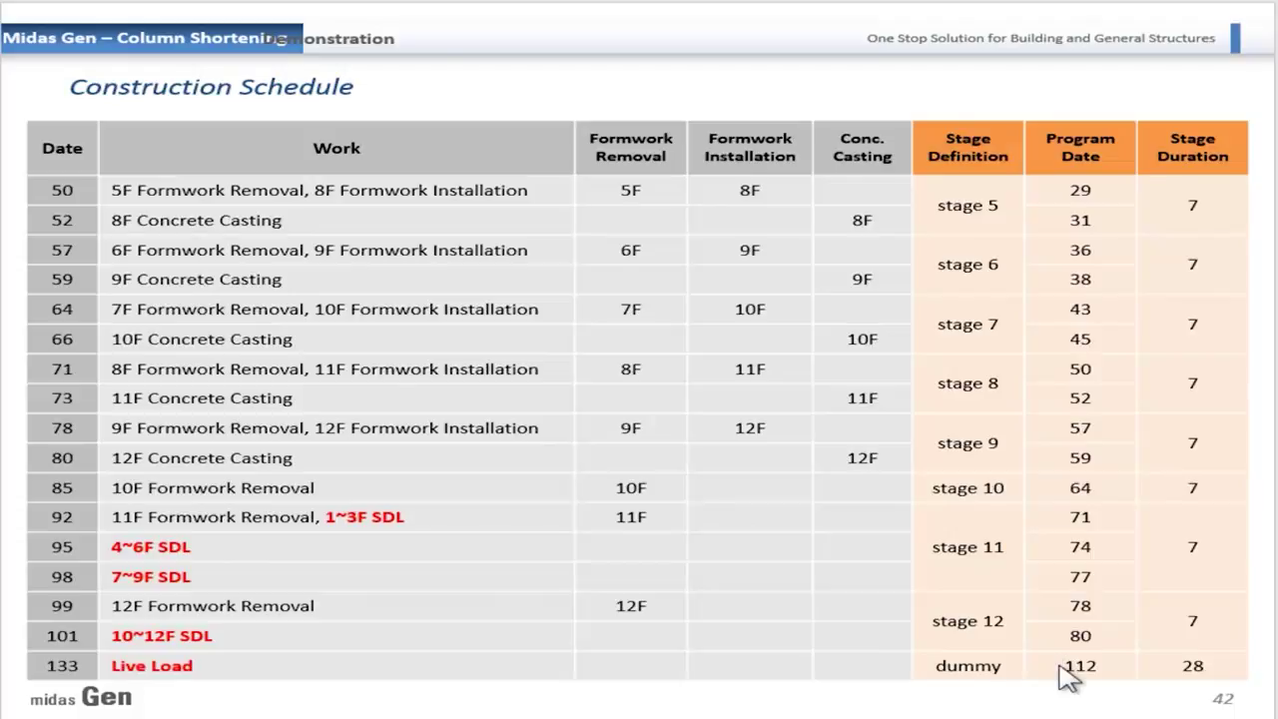
pyautogui.hotkey('alt', 'Tab')
pyautogui.hotkey('alt', 'Tab')
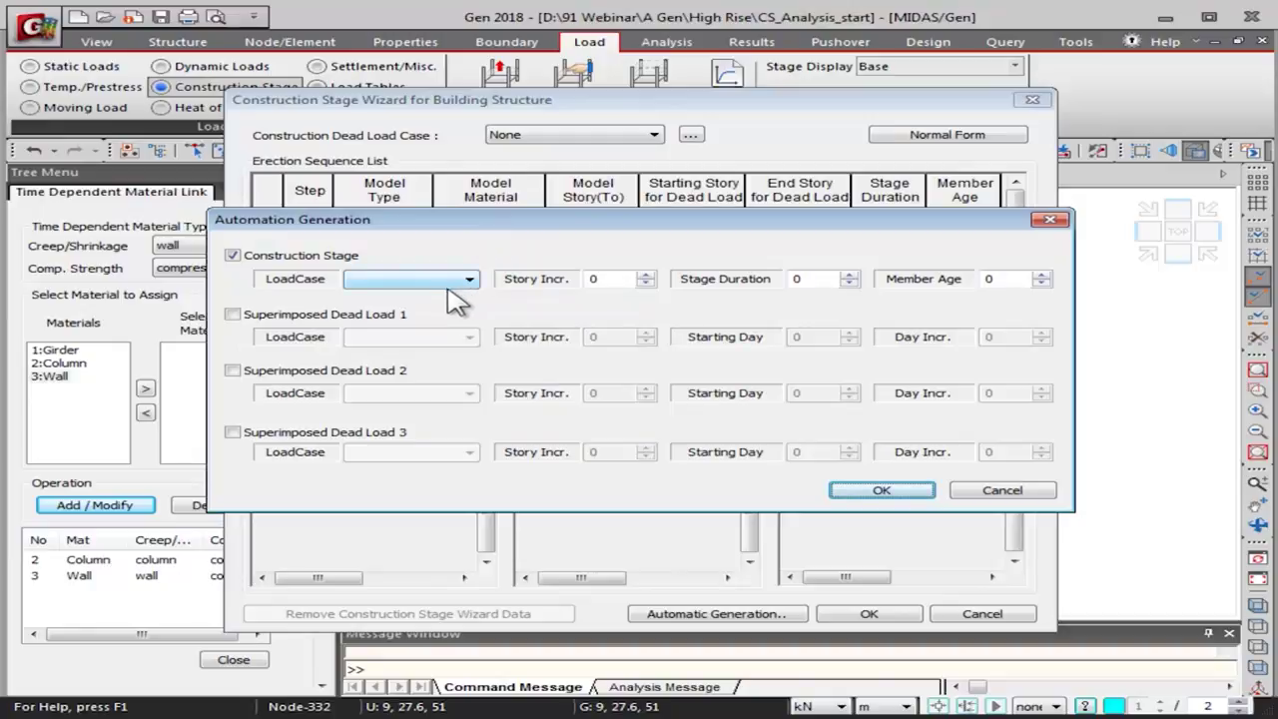
# Set the automatic construction stages to load case DL(S) with story increment 1, stage duration 7 and member age 19
pyautogui.click(440, 282)
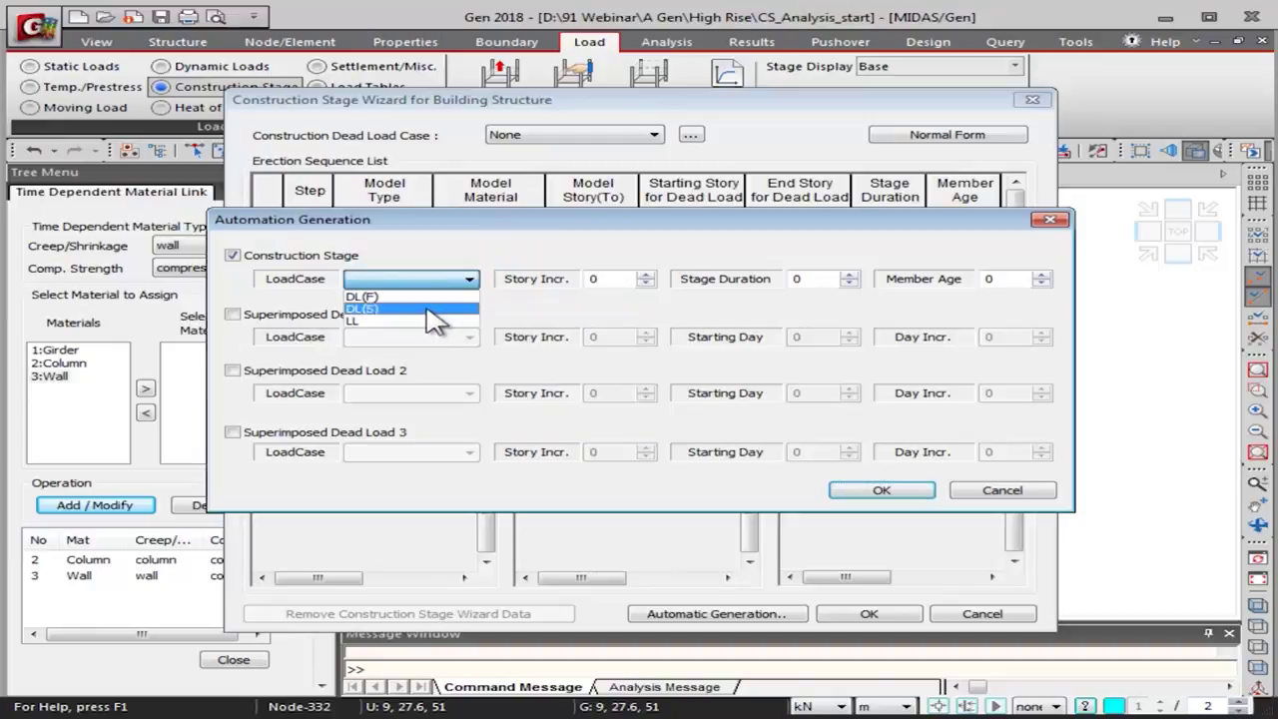
pyautogui.click(433, 309)
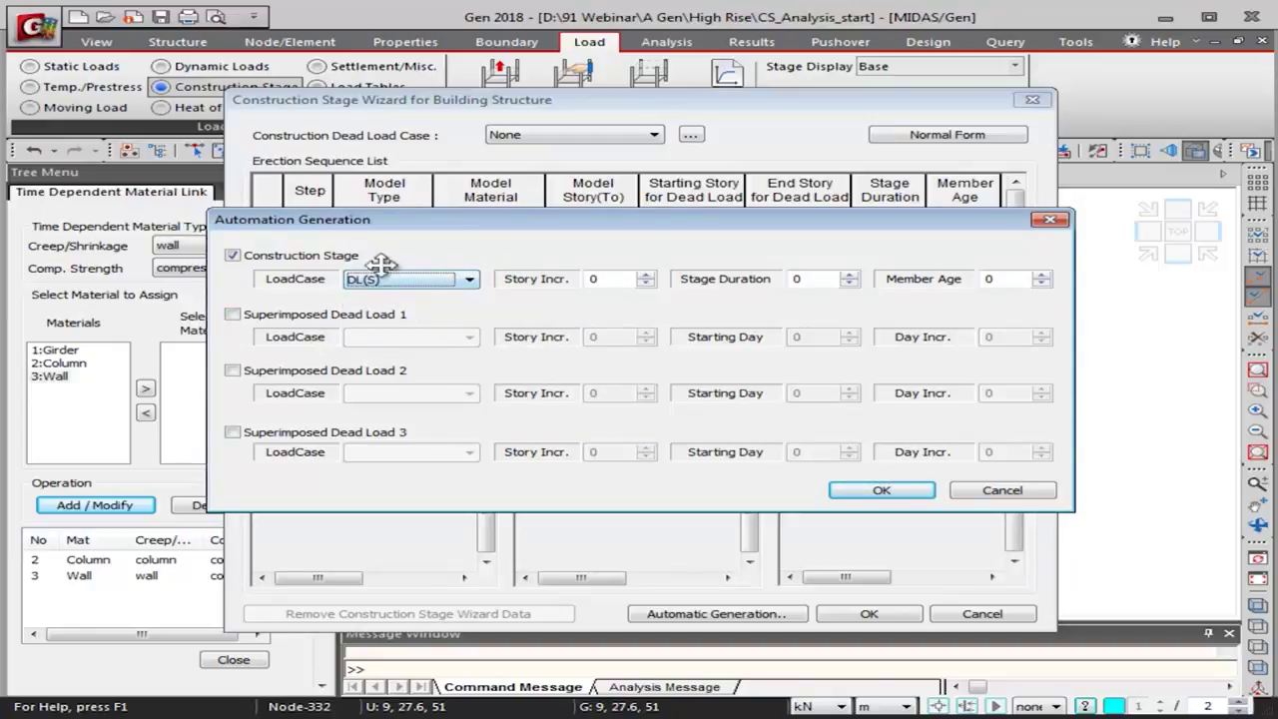
pyautogui.click(619, 284)
pyautogui.doubleClick(612, 279)
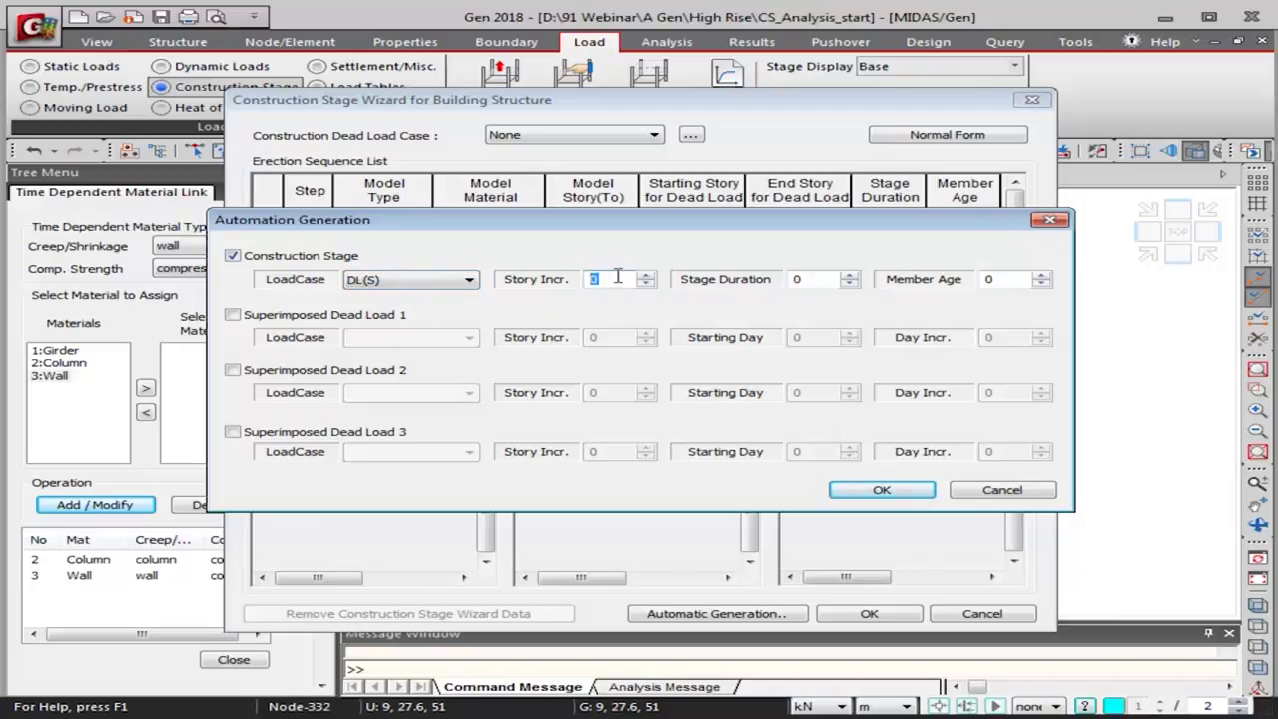
pyautogui.write('1')
pyautogui.doubleClick(816, 279)
pyautogui.doubleClick(1010, 279)
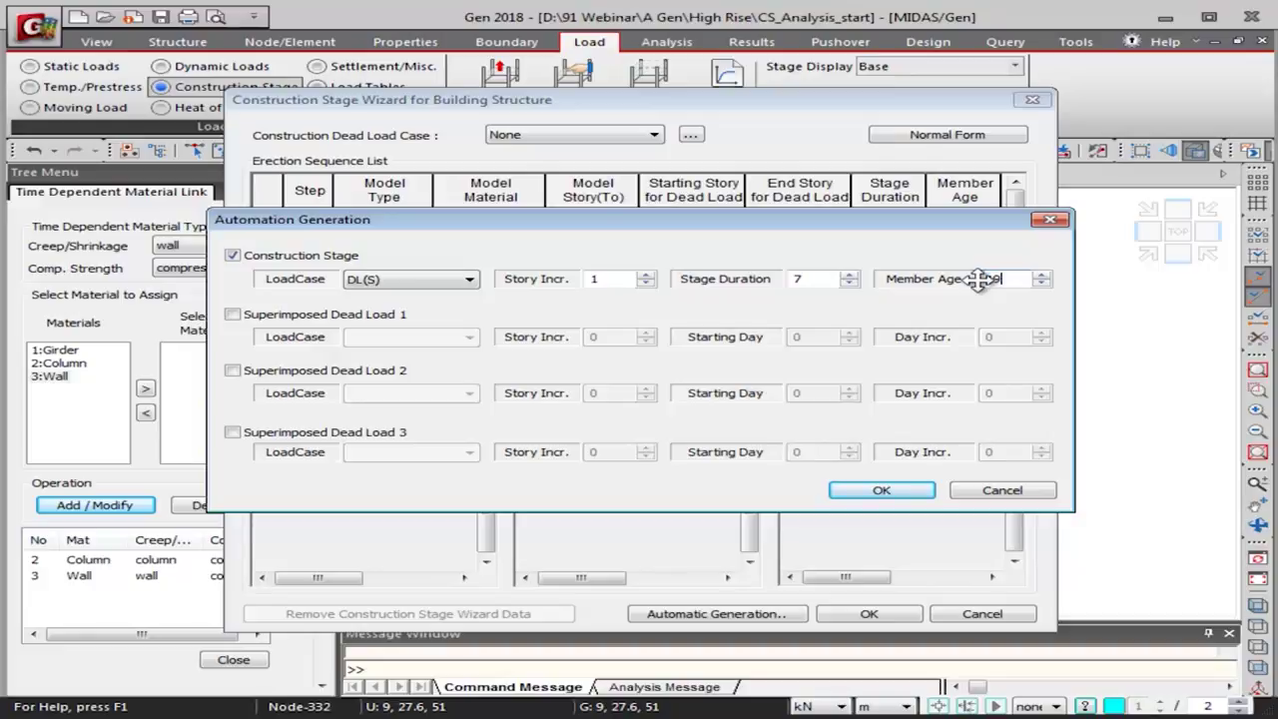
pyautogui.write('19')
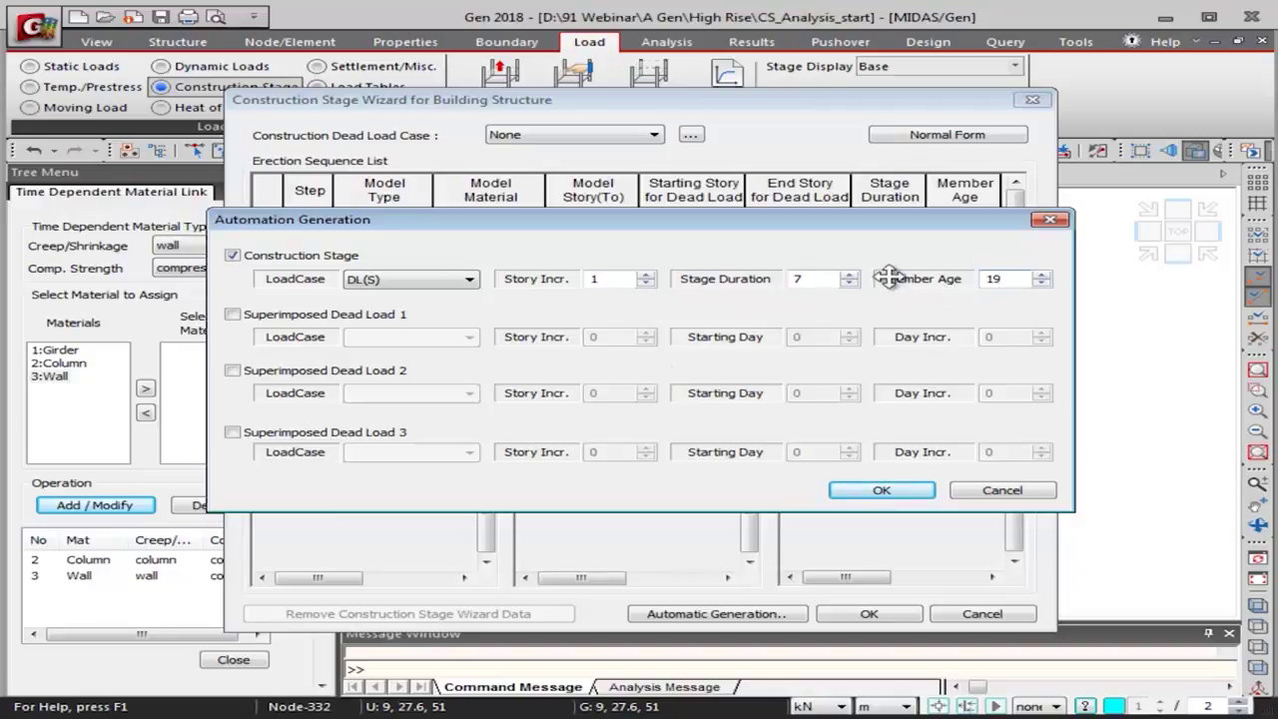
# Enable Superimposed Dead Load 1 with load case DL(F), story increment 3, starting day 71 and day increment 3
pyautogui.click(267, 313)
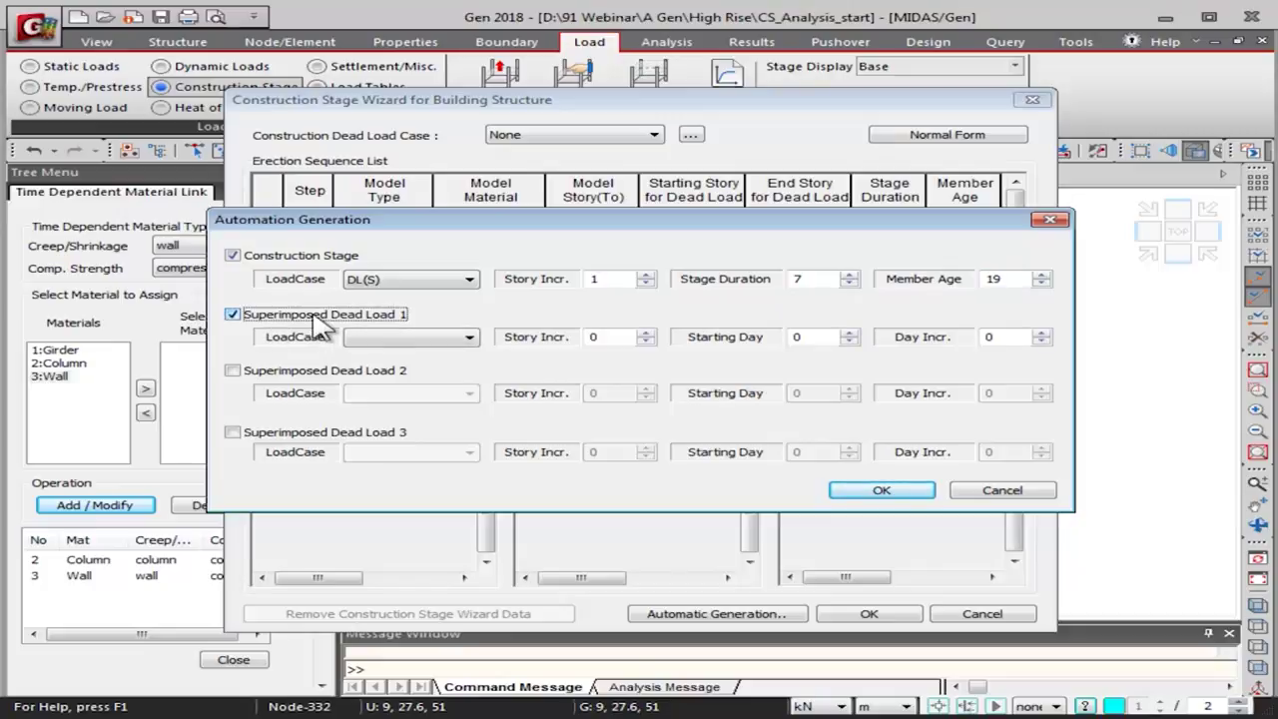
pyautogui.click(379, 339)
pyautogui.click(377, 355)
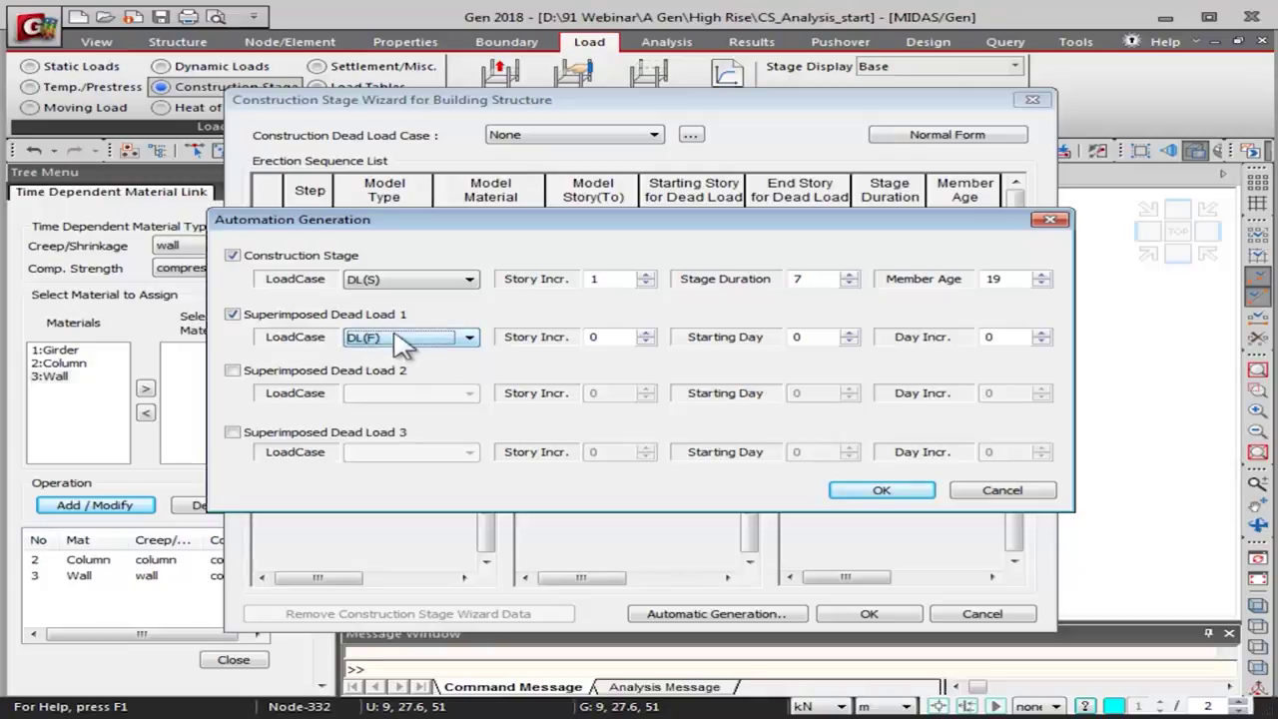
pyautogui.doubleClick(611, 340)
pyautogui.doubleClick(809, 336)
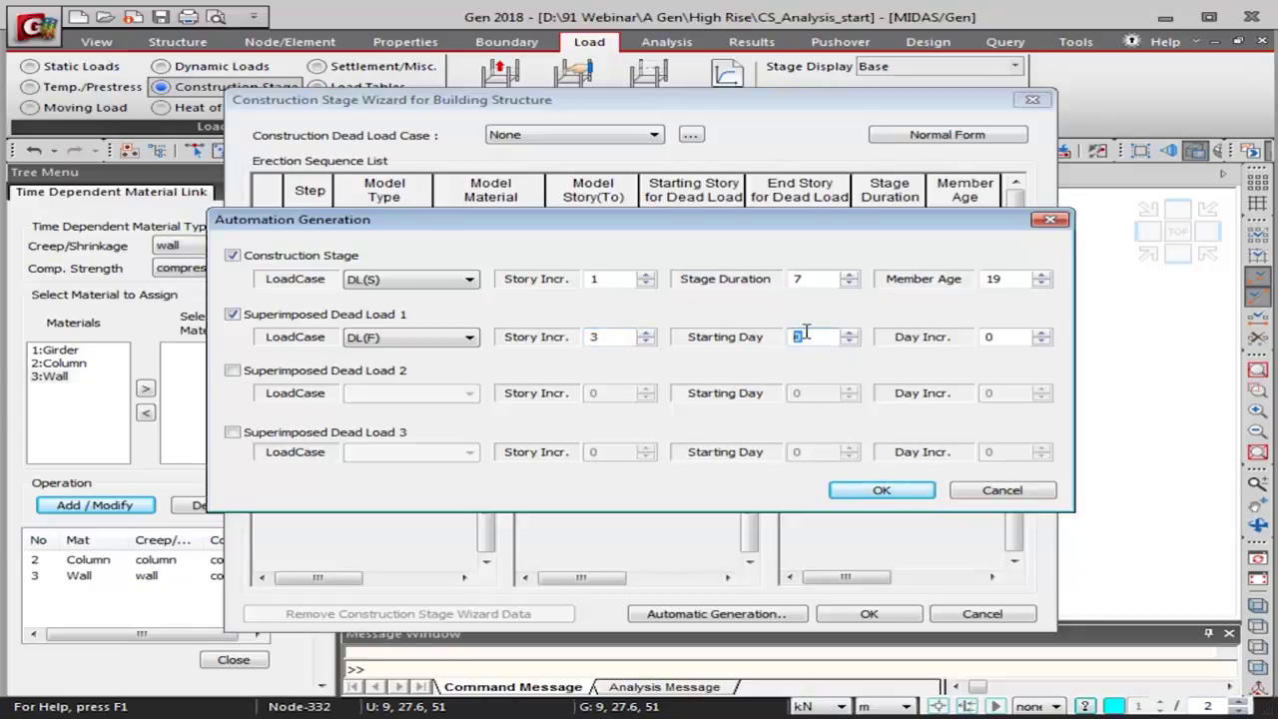
pyautogui.write('71')
pyautogui.click(989, 337)
pyautogui.doubleClick(990, 336)
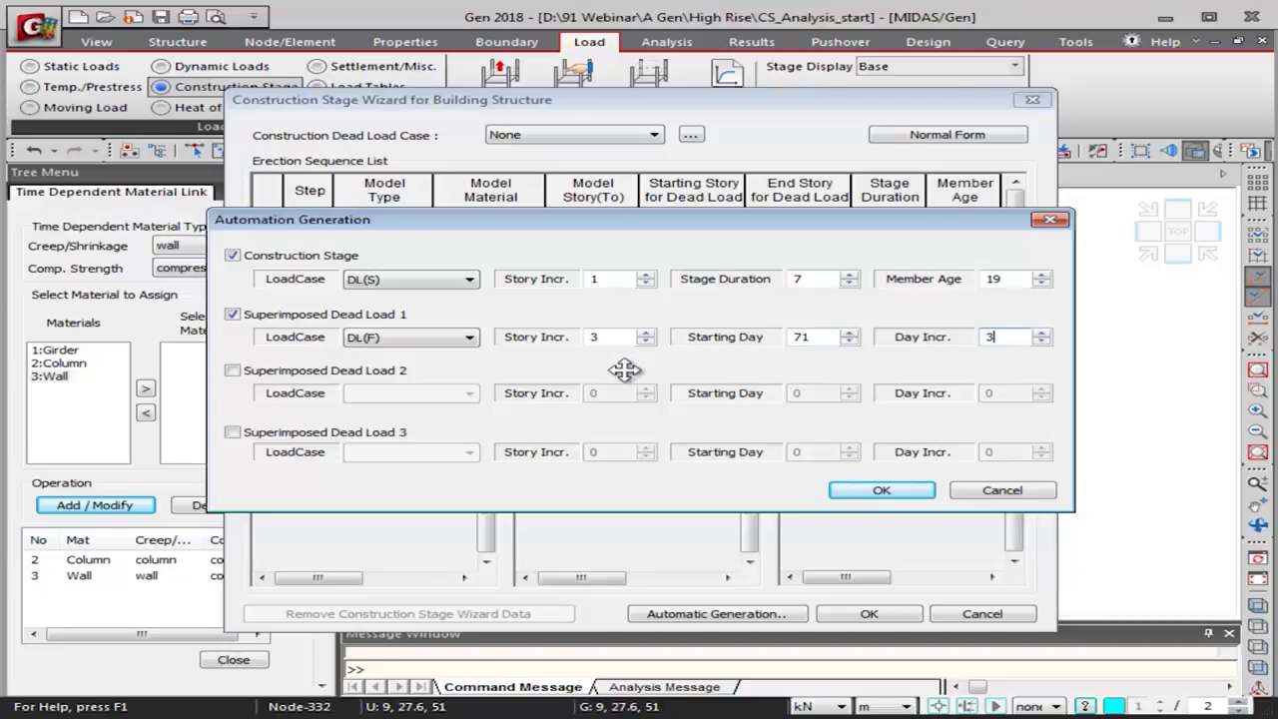
# Enable Superimposed Dead Load 2 with load case LL, story increment 12, starting day 112 and day increment 1, and generate the construction stages
pyautogui.click(377, 378)
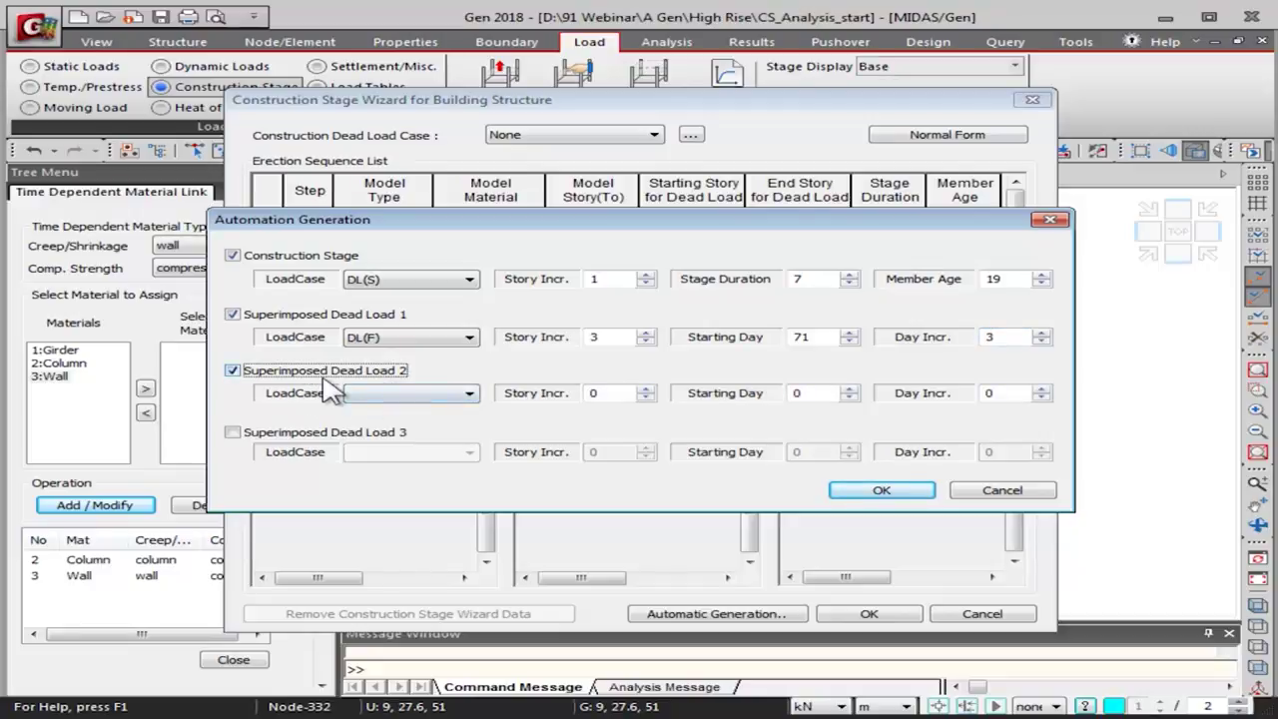
pyautogui.click(385, 402)
pyautogui.click(373, 435)
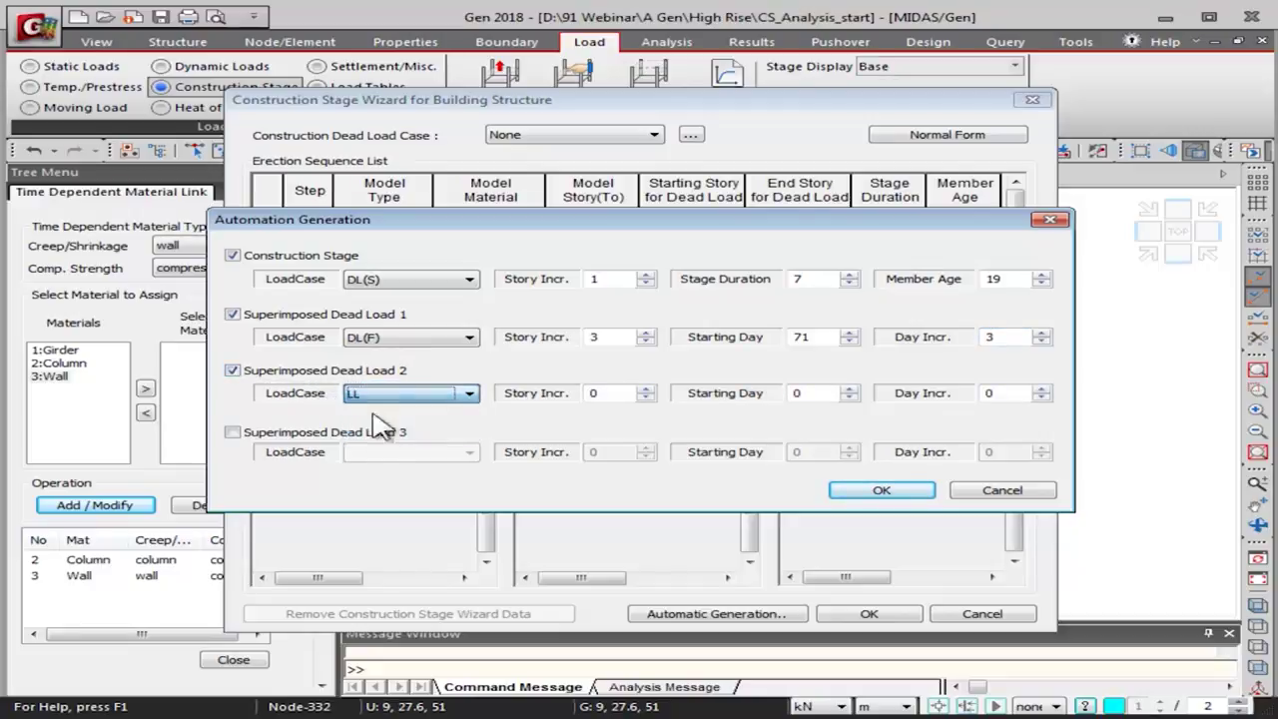
pyautogui.press('Tab')
pyautogui.write('3')
pyautogui.write('12')
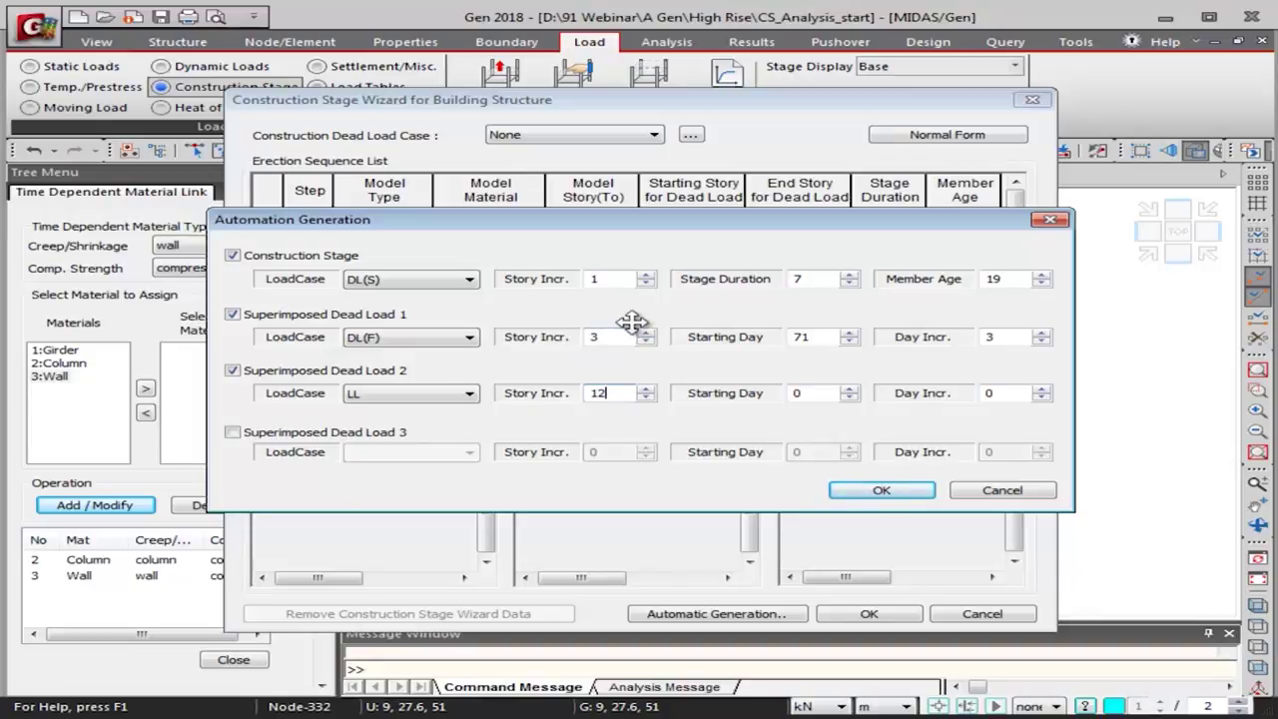
pyautogui.moveTo(813, 396); pyautogui.dragTo(788, 394)
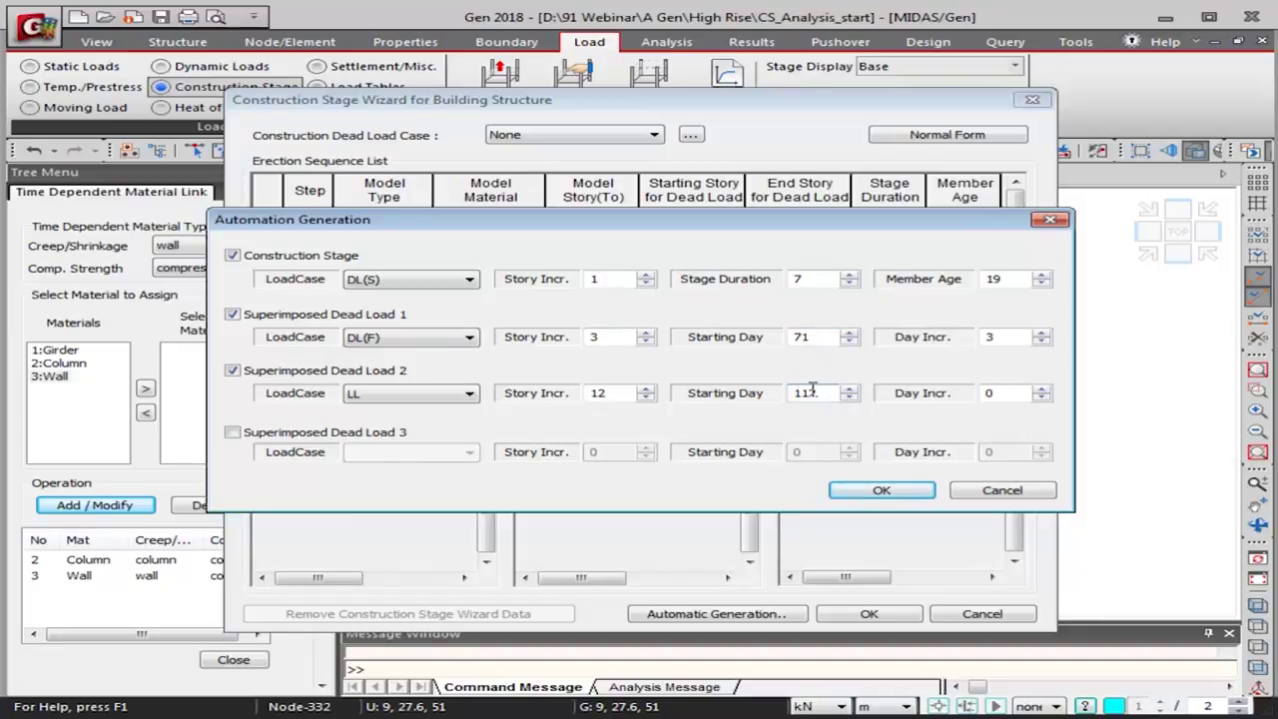
pyautogui.doubleClick(987, 392)
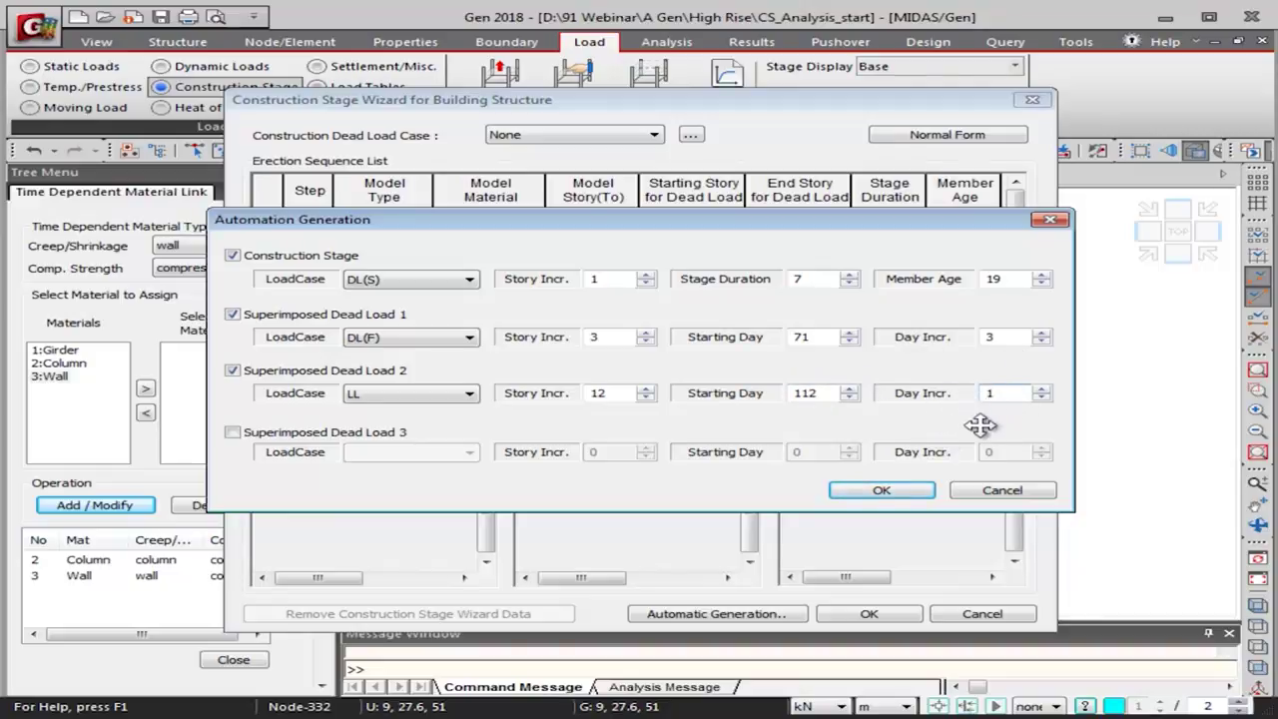
pyautogui.click(881, 490)
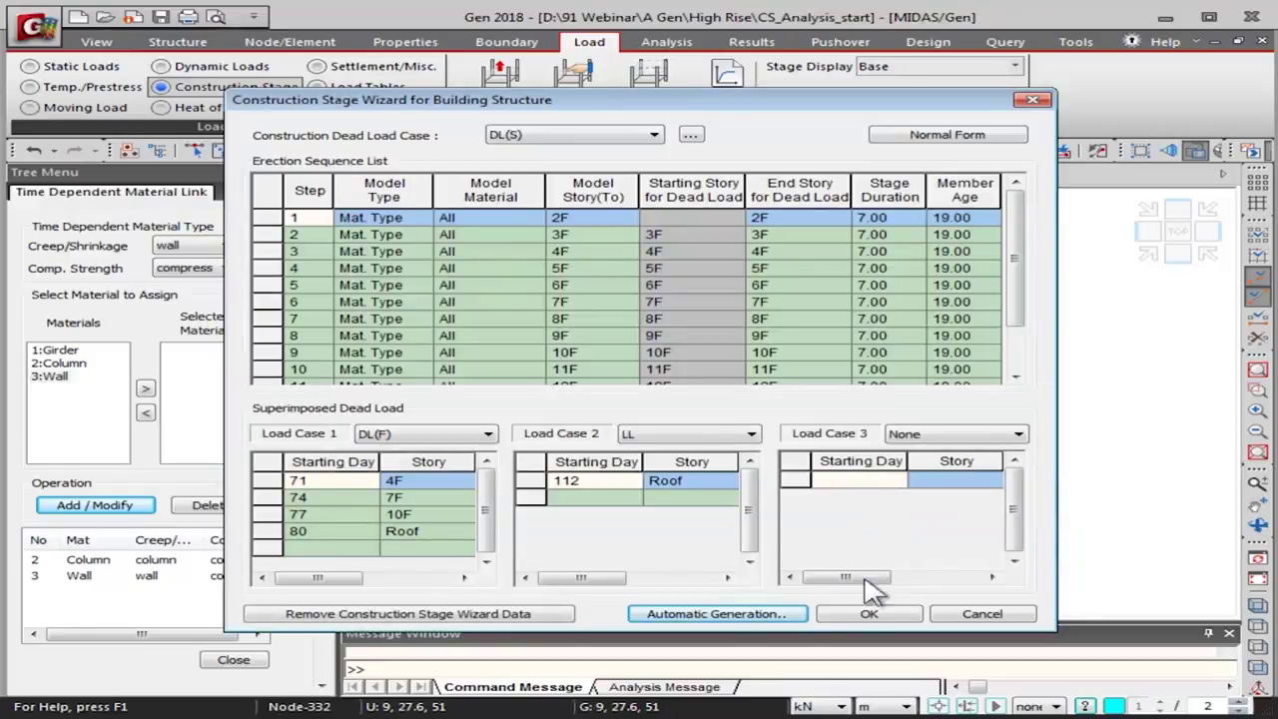
pyautogui.click(861, 613)
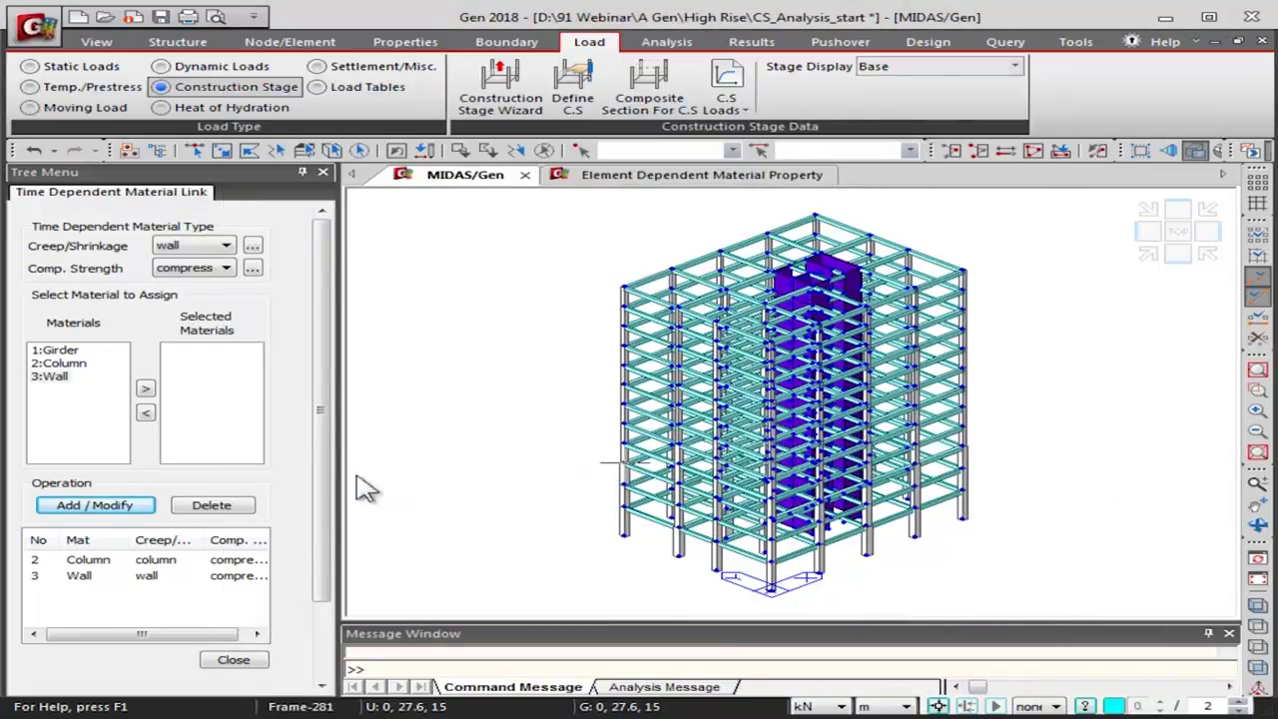
# Close the material link settings, review the generated construction stages in the Works tree and display stage #CS01 of the model
pyautogui.click(233, 660)
pyautogui.moveTo(324, 239); pyautogui.dragTo(322, 377)
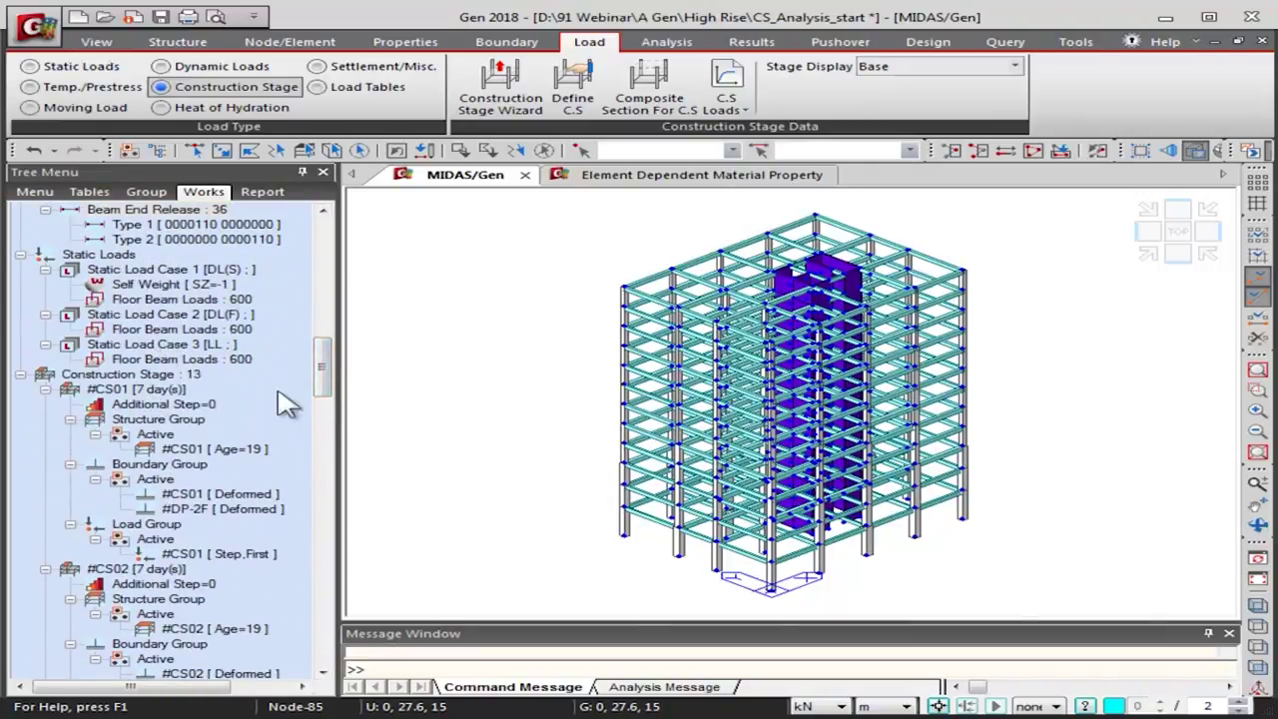
pyautogui.click(935, 70)
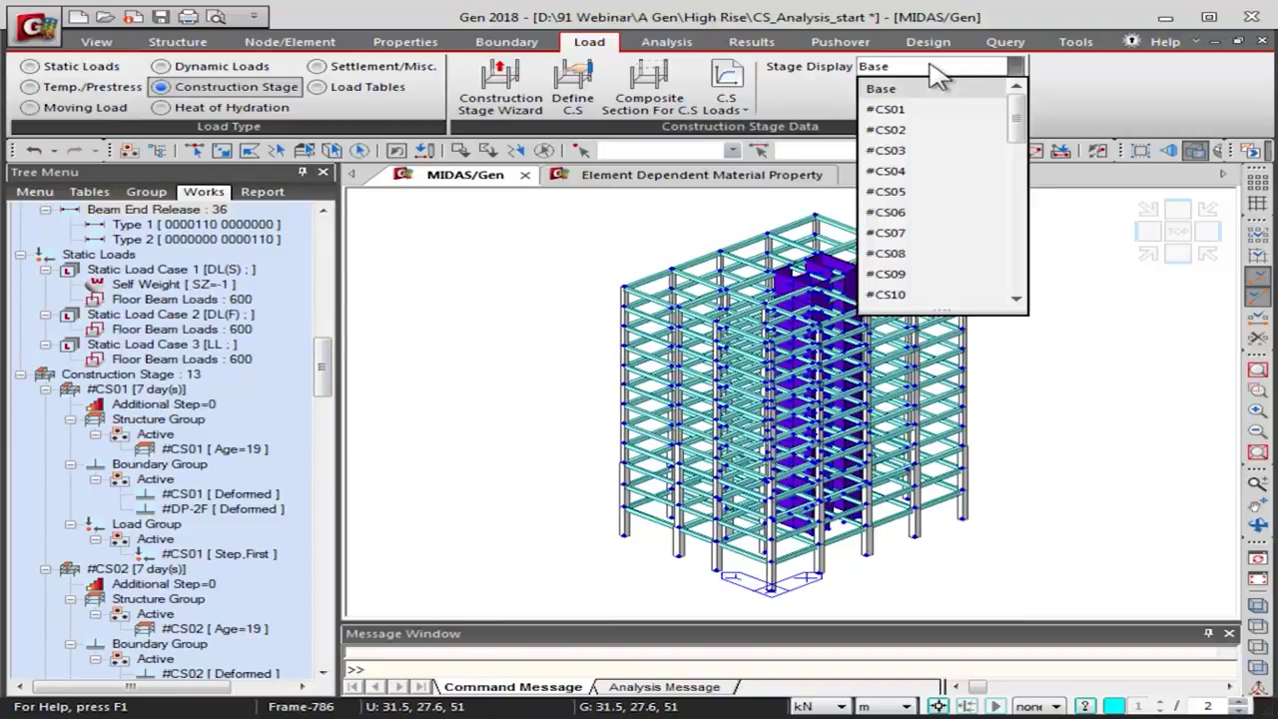
pyautogui.click(911, 110)
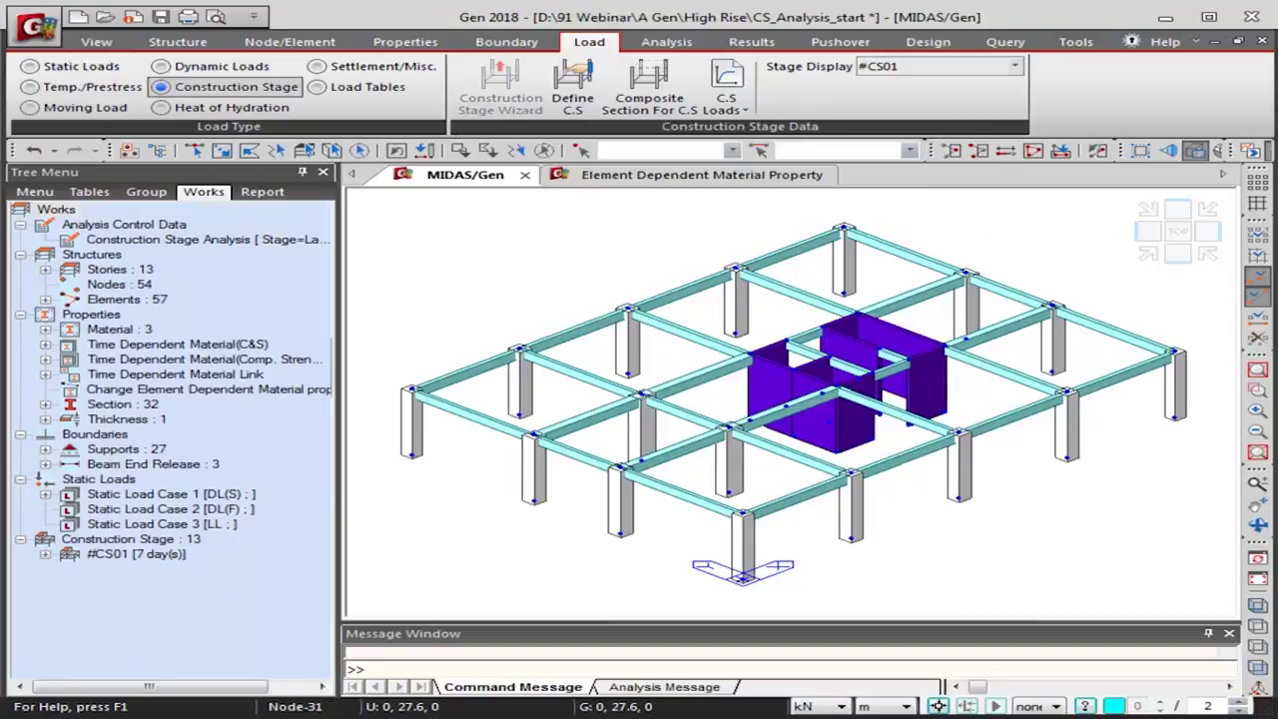
# Review the generated structure and load groups in the Group tree and close the Element Dependent Material Property table
pyautogui.click(145, 193)
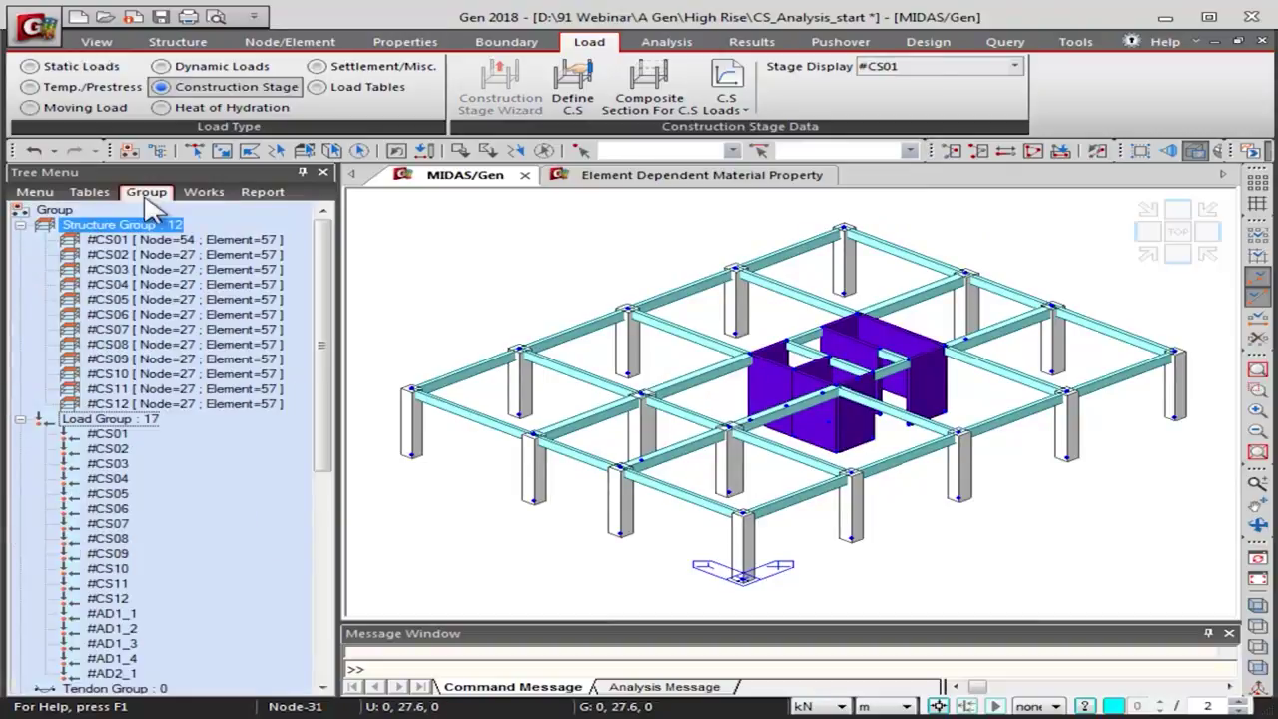
pyautogui.click(140, 240)
pyautogui.click(119, 404)
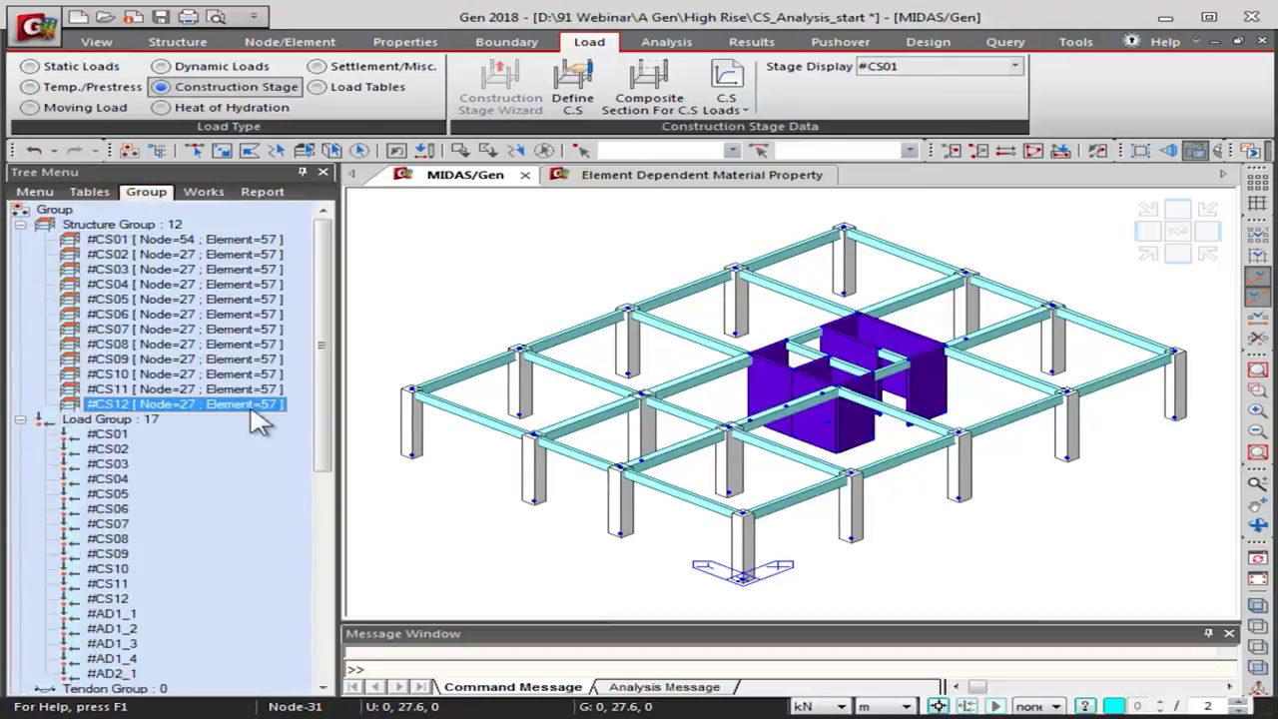
pyautogui.moveTo(325, 392); pyautogui.dragTo(322, 419)
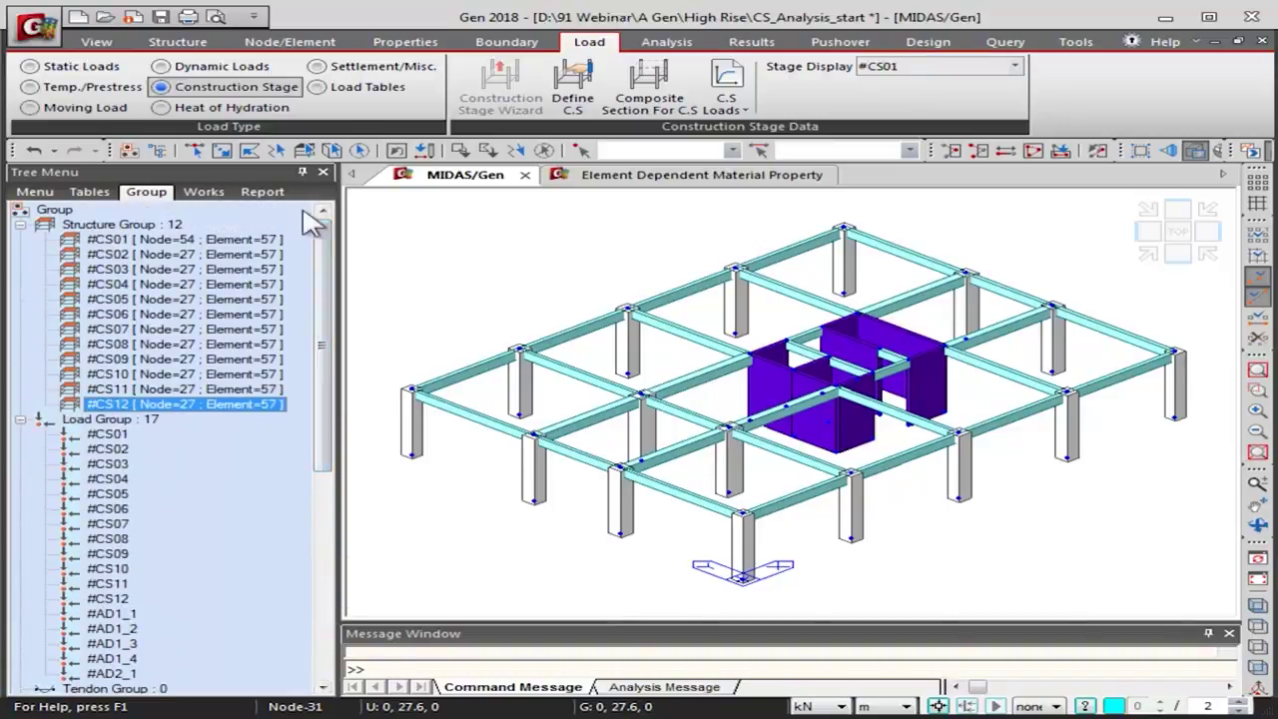
pyautogui.click(647, 186)
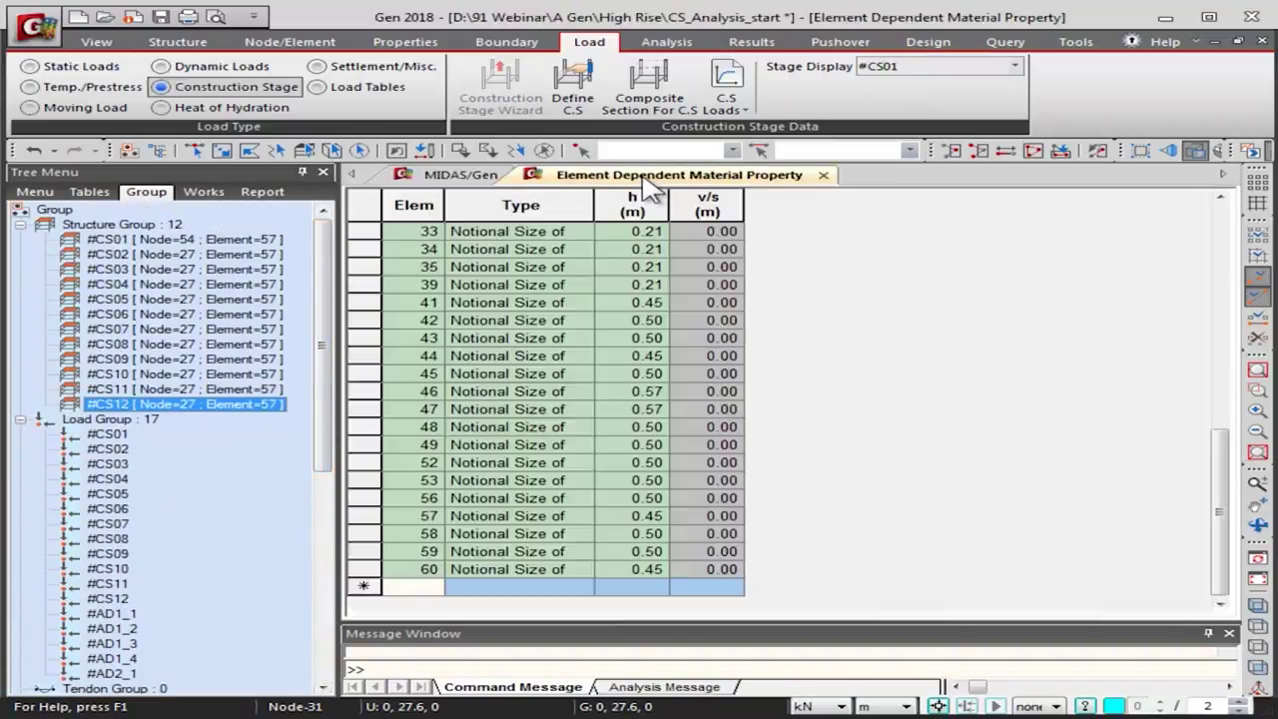
pyautogui.click(823, 175)
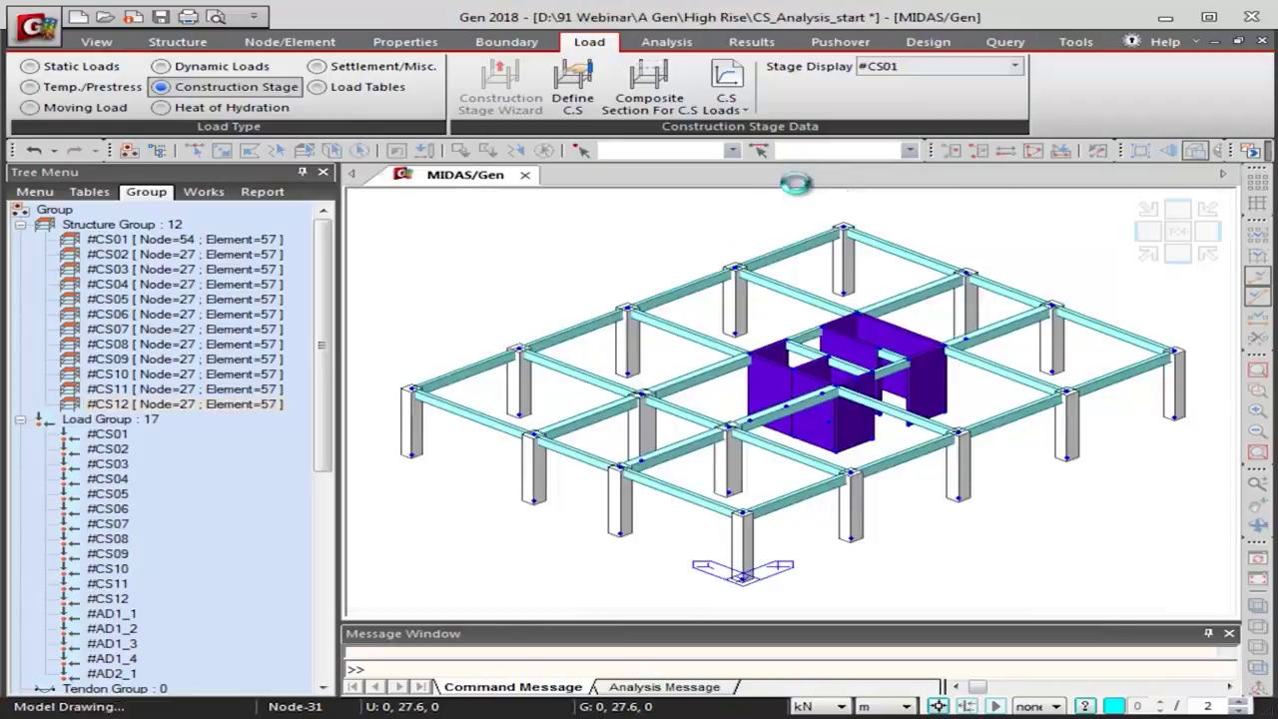
# Examine the self weight and floor beam loads of static load case DL(S) for stage #CS01 in the Works tree
pyautogui.click(200, 192)
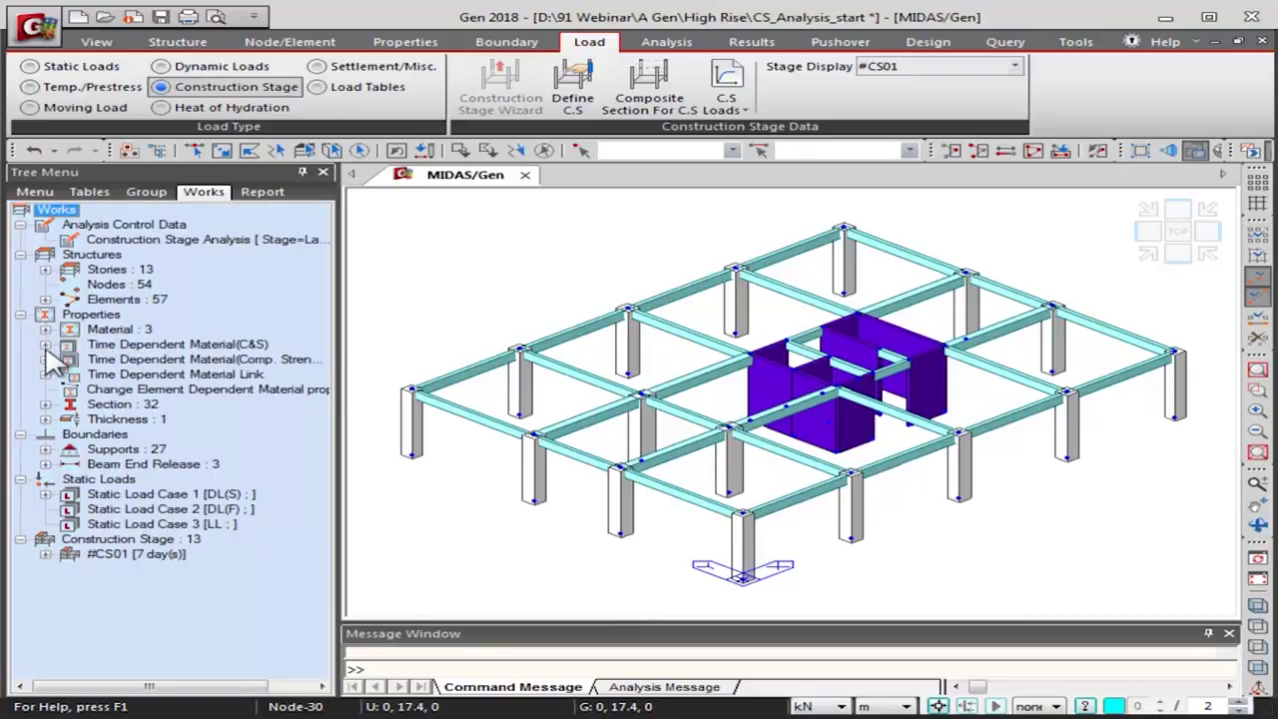
pyautogui.click(45, 494)
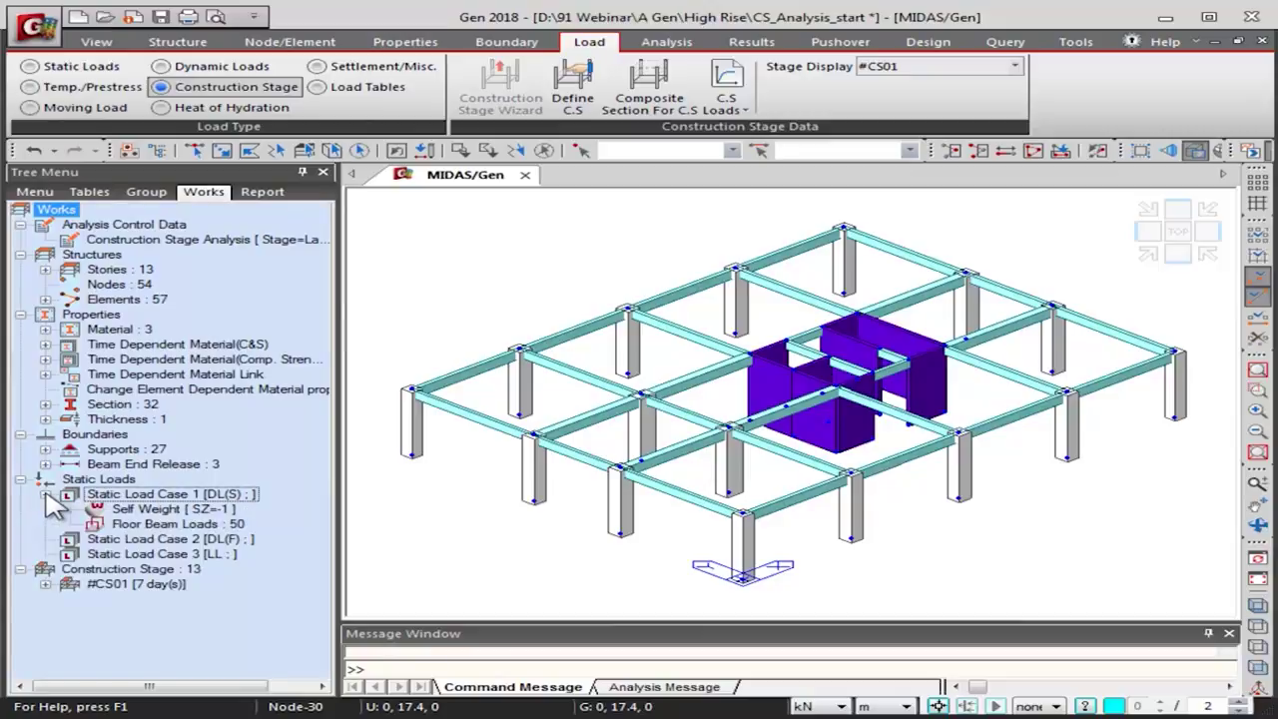
pyautogui.click(174, 512)
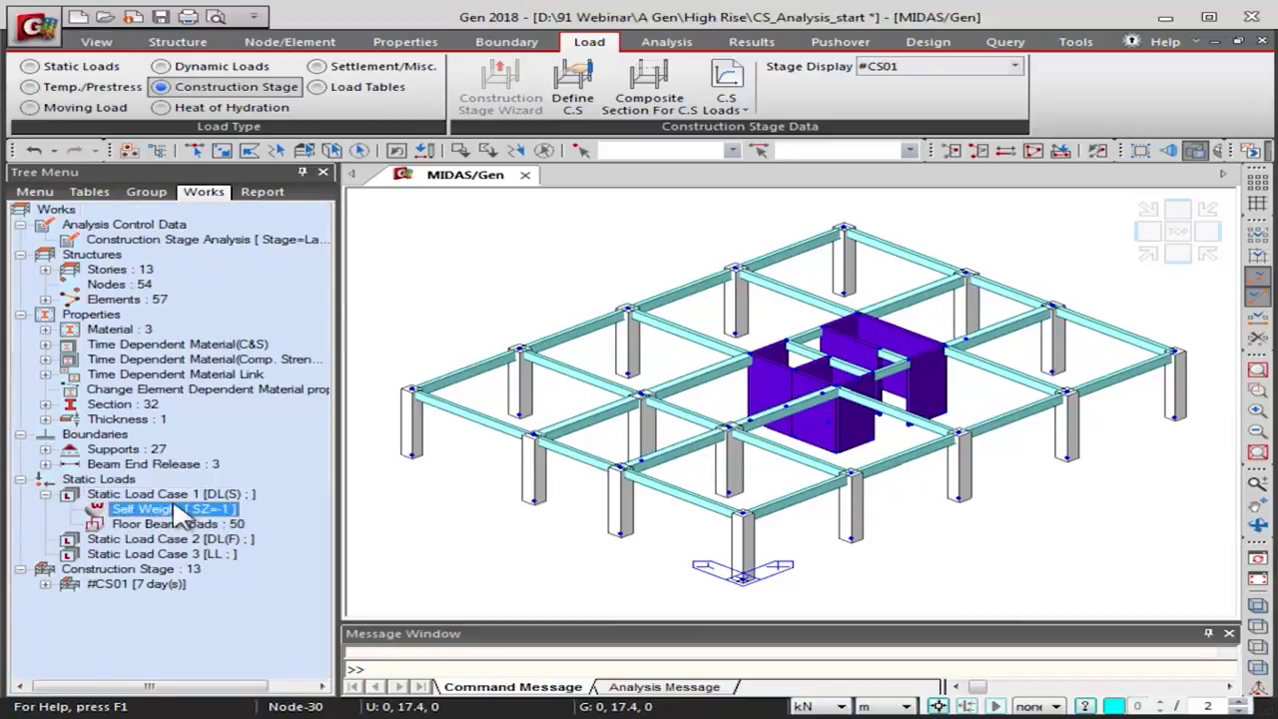
pyautogui.click(165, 524)
pyautogui.click(165, 510)
pyautogui.click(164, 524)
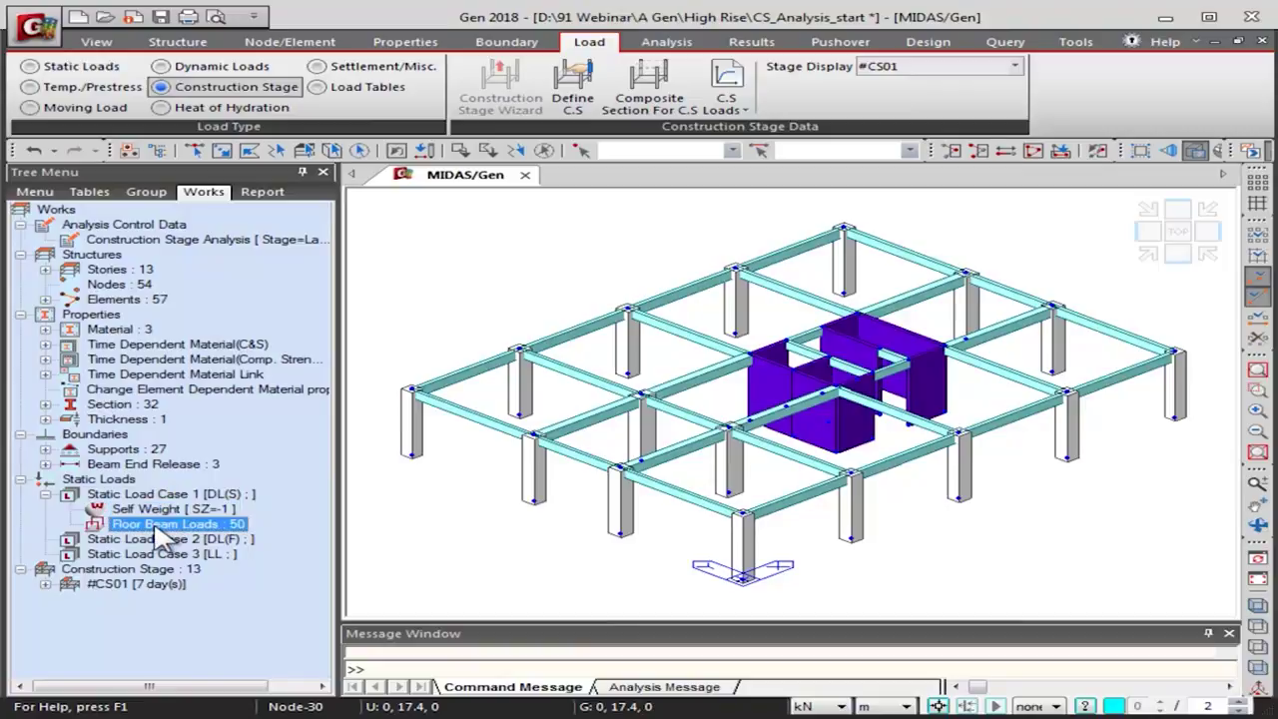
# Display stages #CS02, #CS06 and #CS11 in turn and examine the floor beam loads of load case DL(F) in #CS11
pyautogui.click(892, 66)
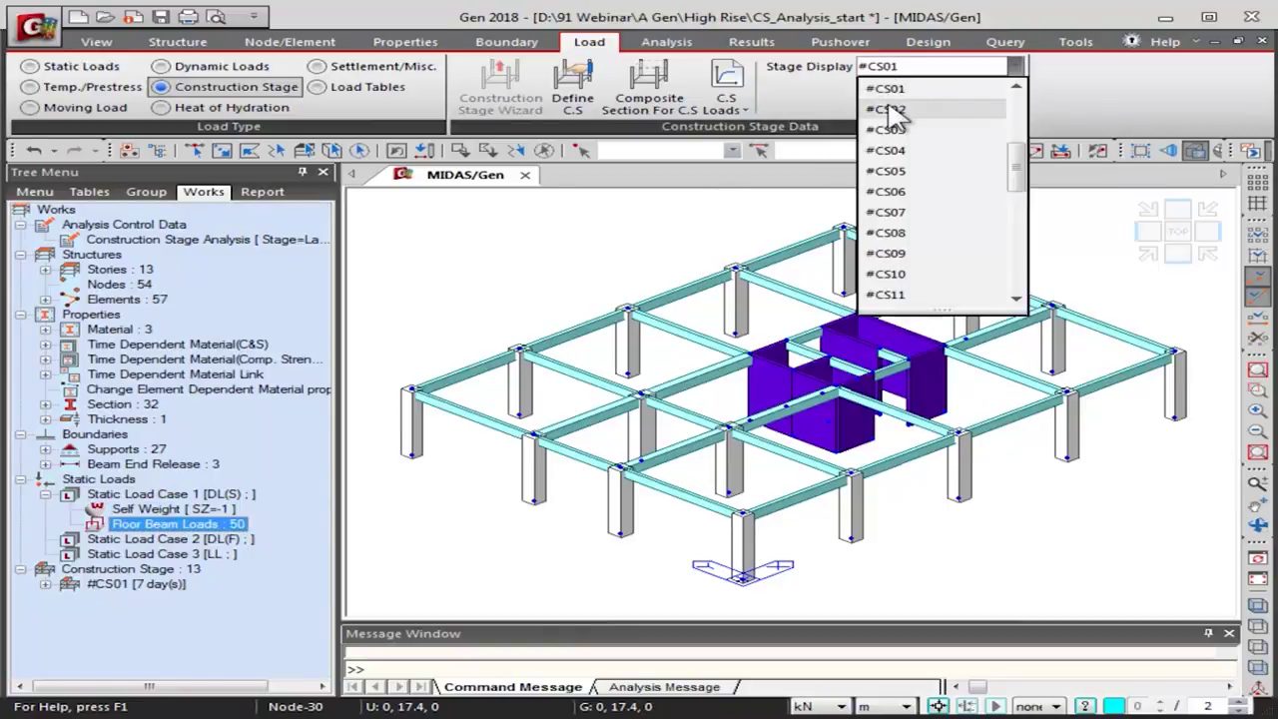
pyautogui.click(893, 111)
pyautogui.click(911, 64)
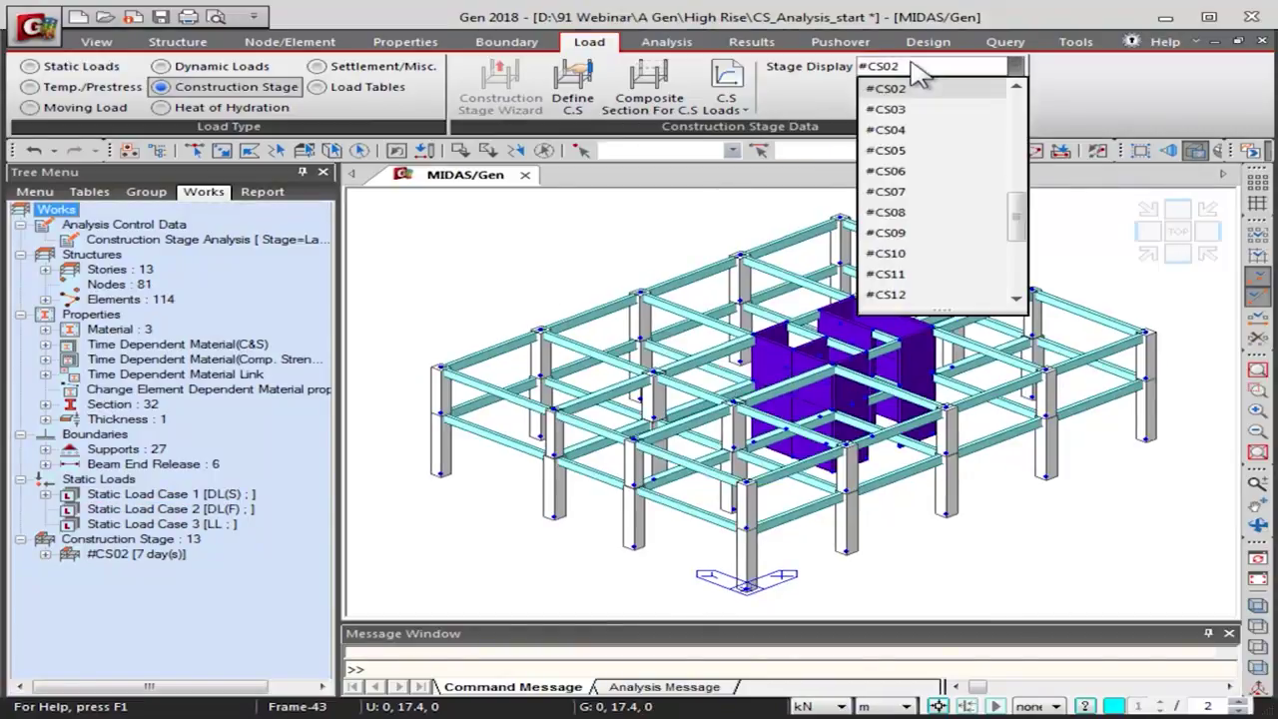
pyautogui.click(892, 179)
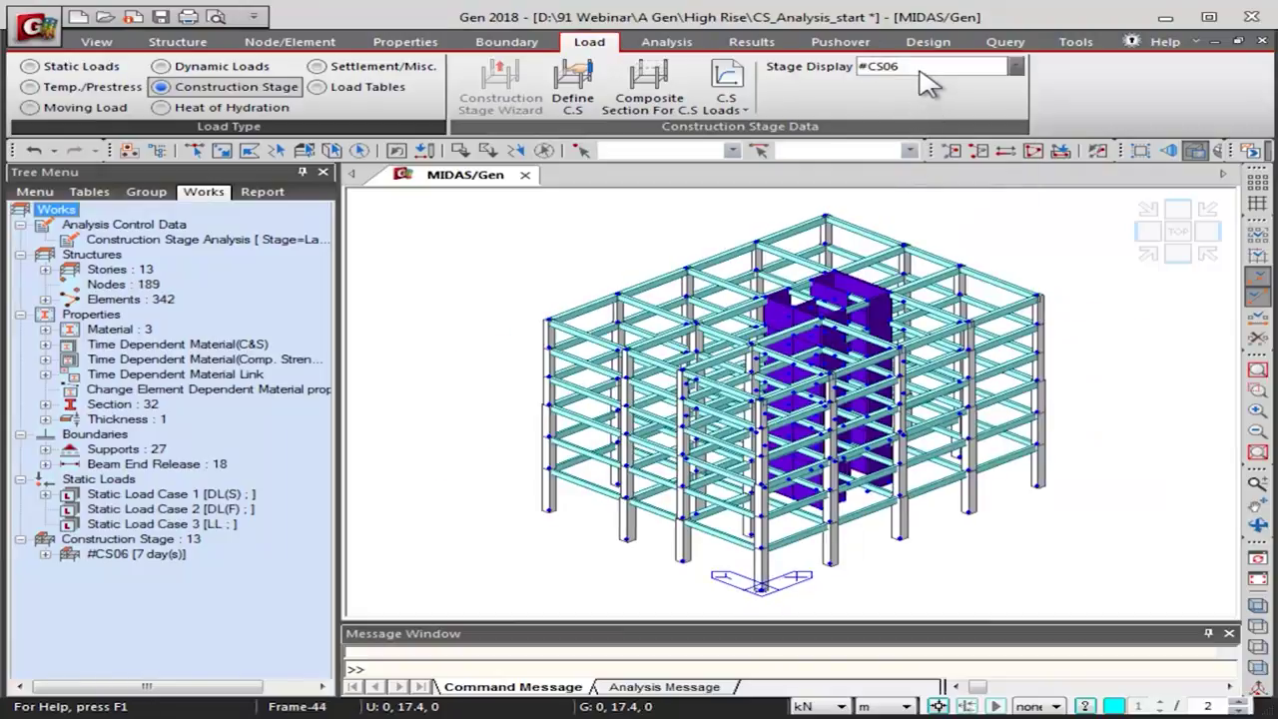
pyautogui.click(914, 66)
pyautogui.click(888, 253)
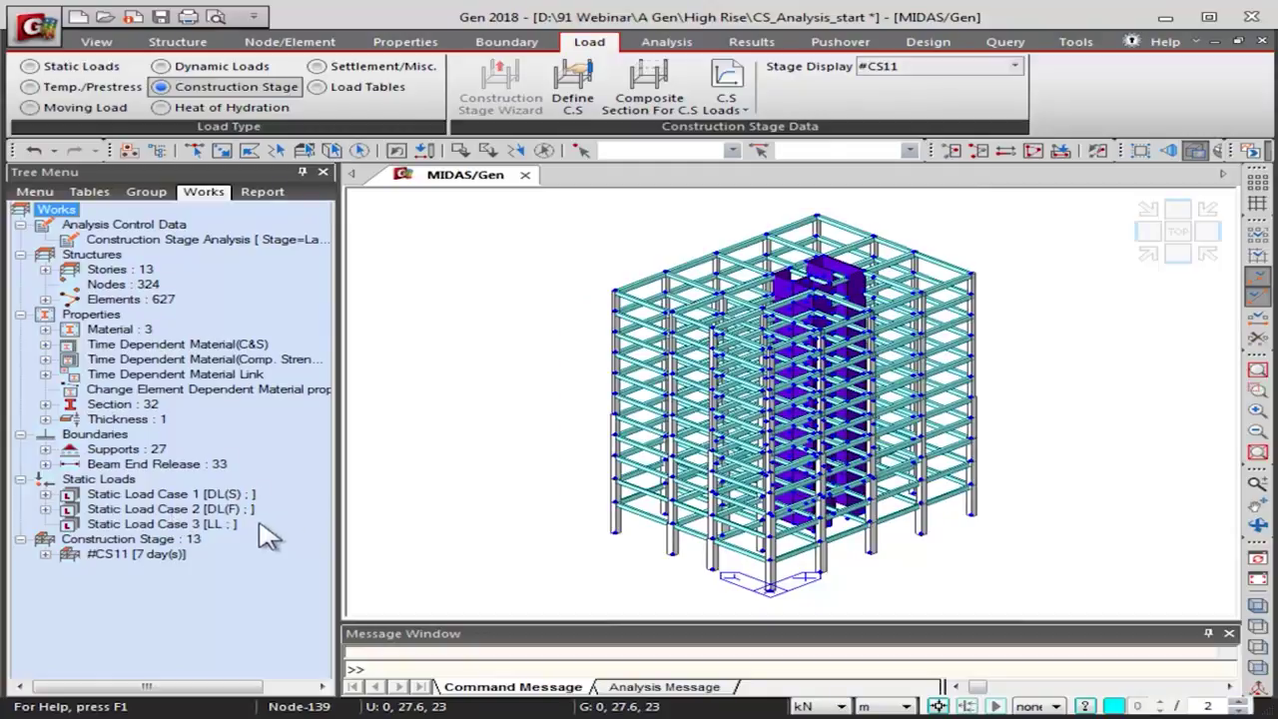
pyautogui.click(44, 509)
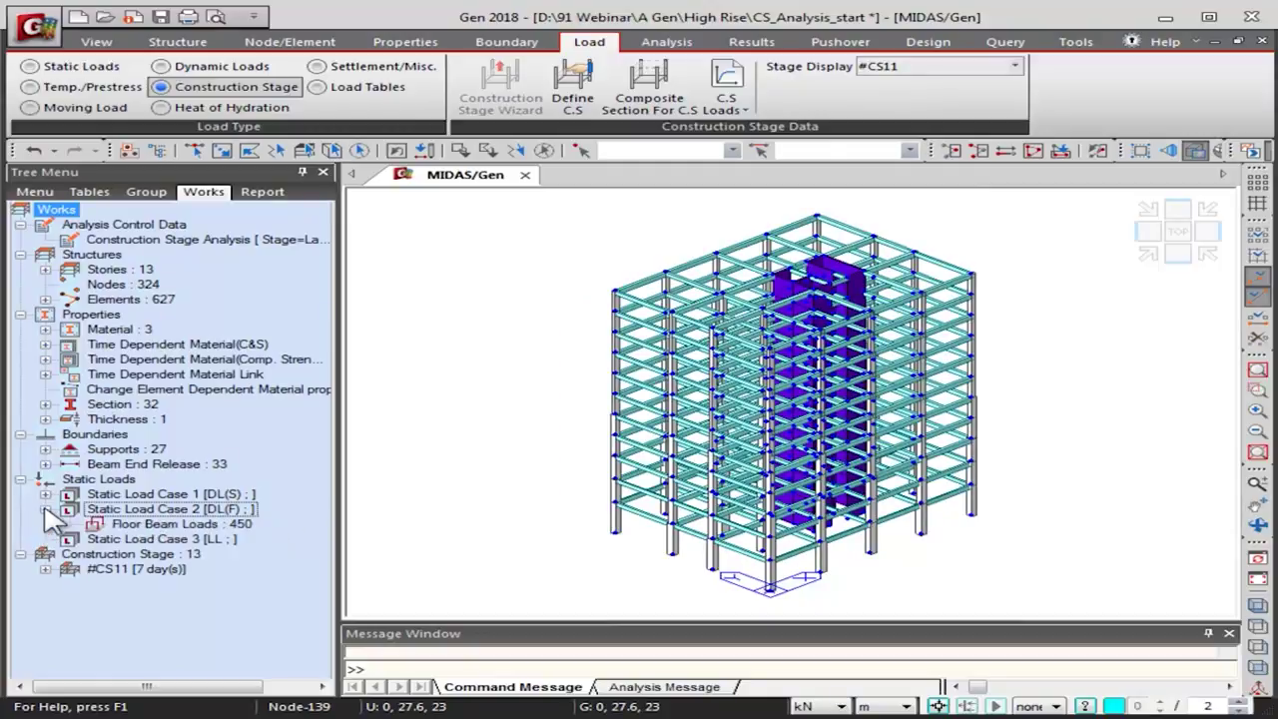
pyautogui.click(155, 524)
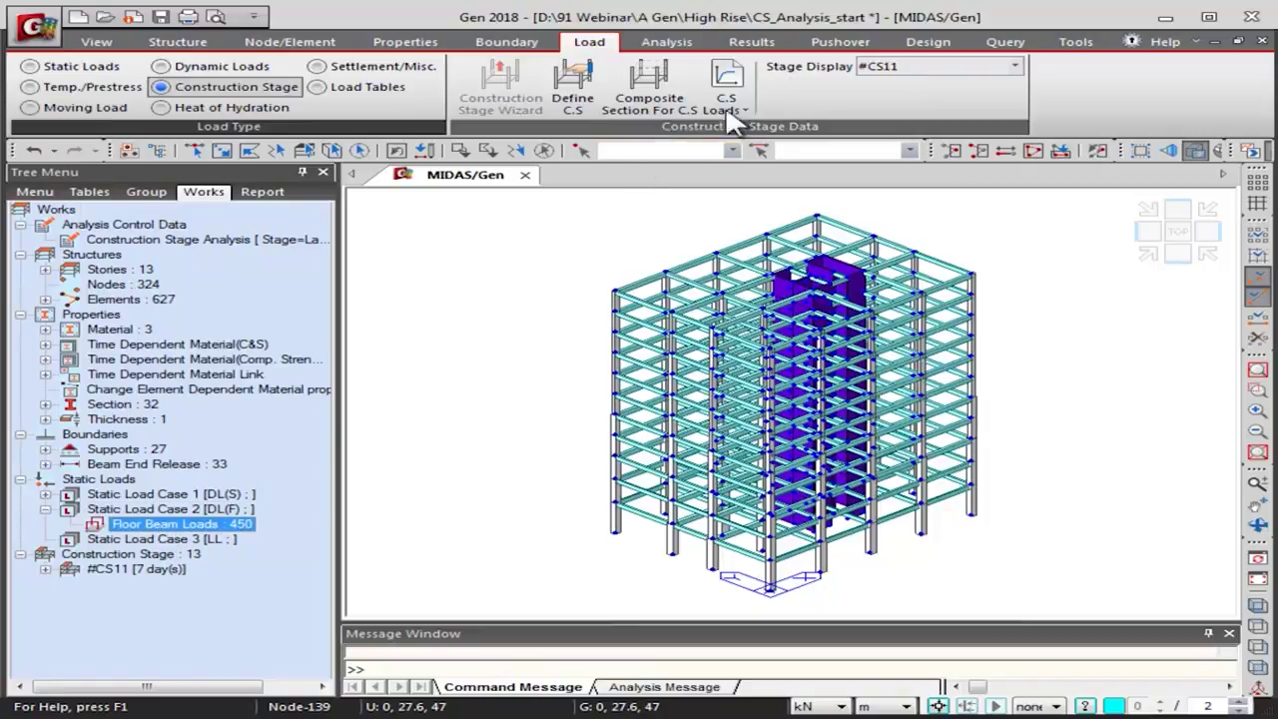
# Display stages #CS12 and #CS_dummy, and return the model display to the Base stage
pyautogui.click(883, 66)
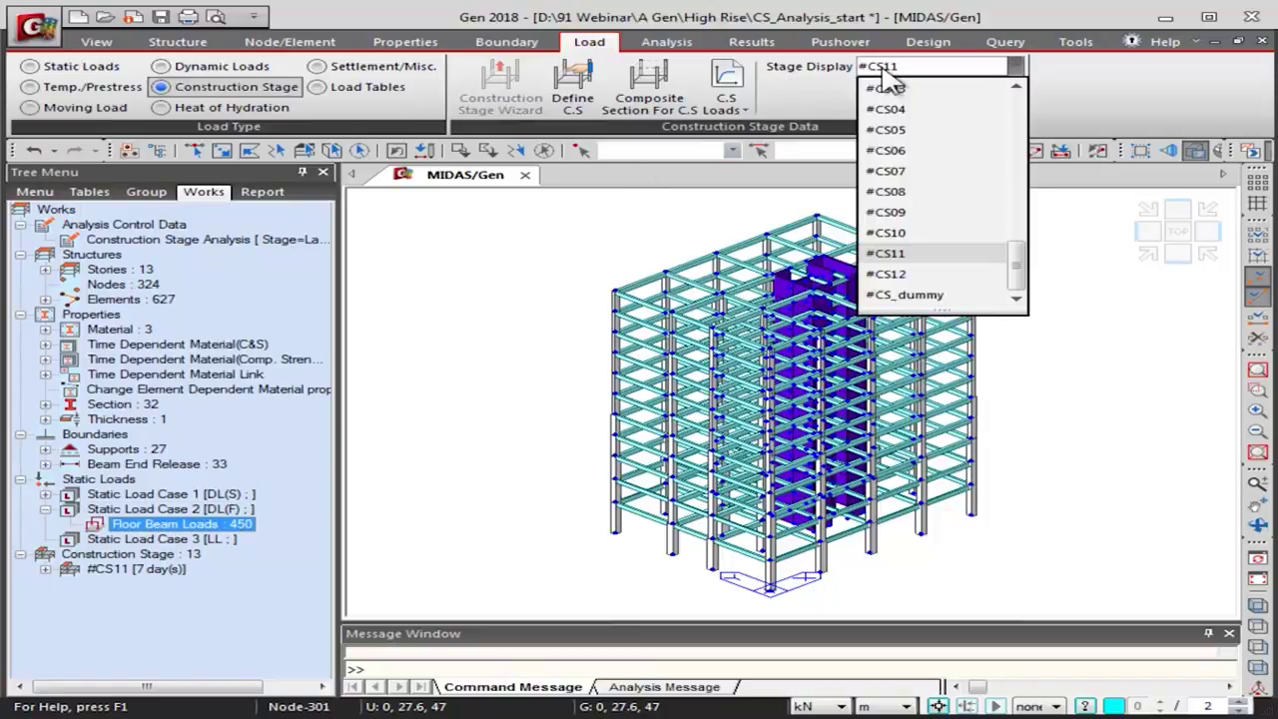
pyautogui.click(889, 274)
pyautogui.click(933, 68)
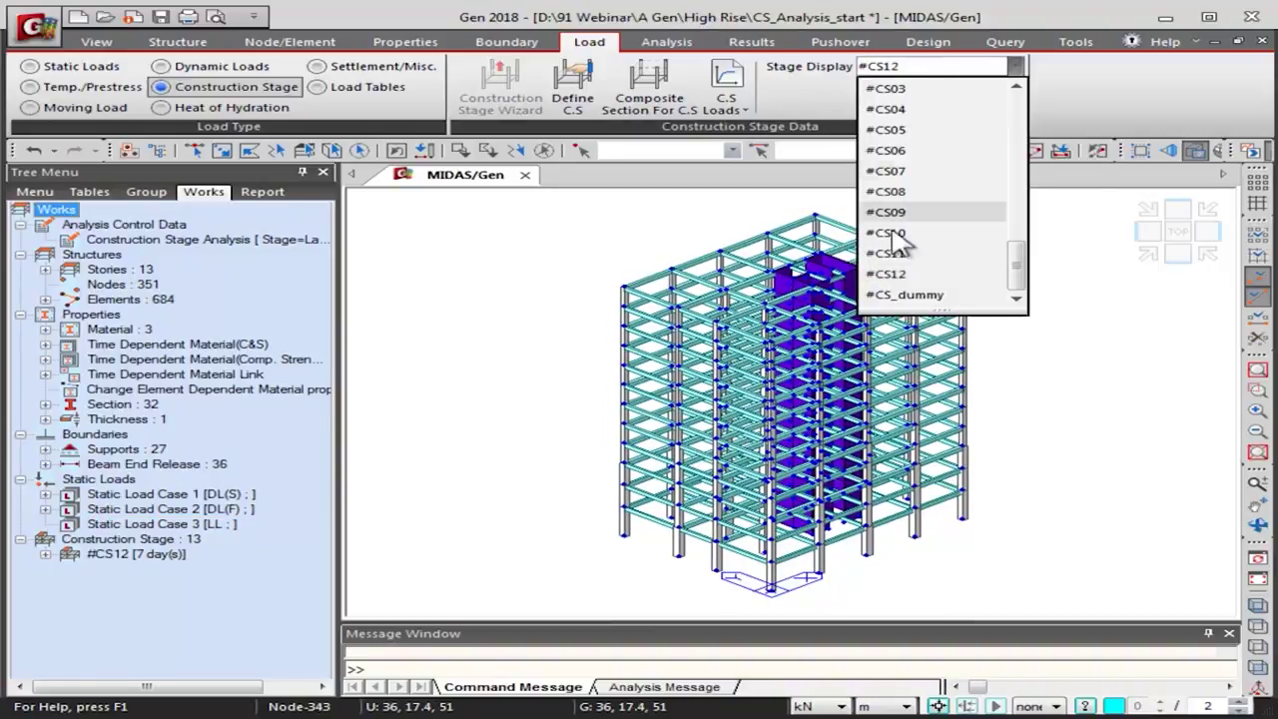
pyautogui.click(898, 290)
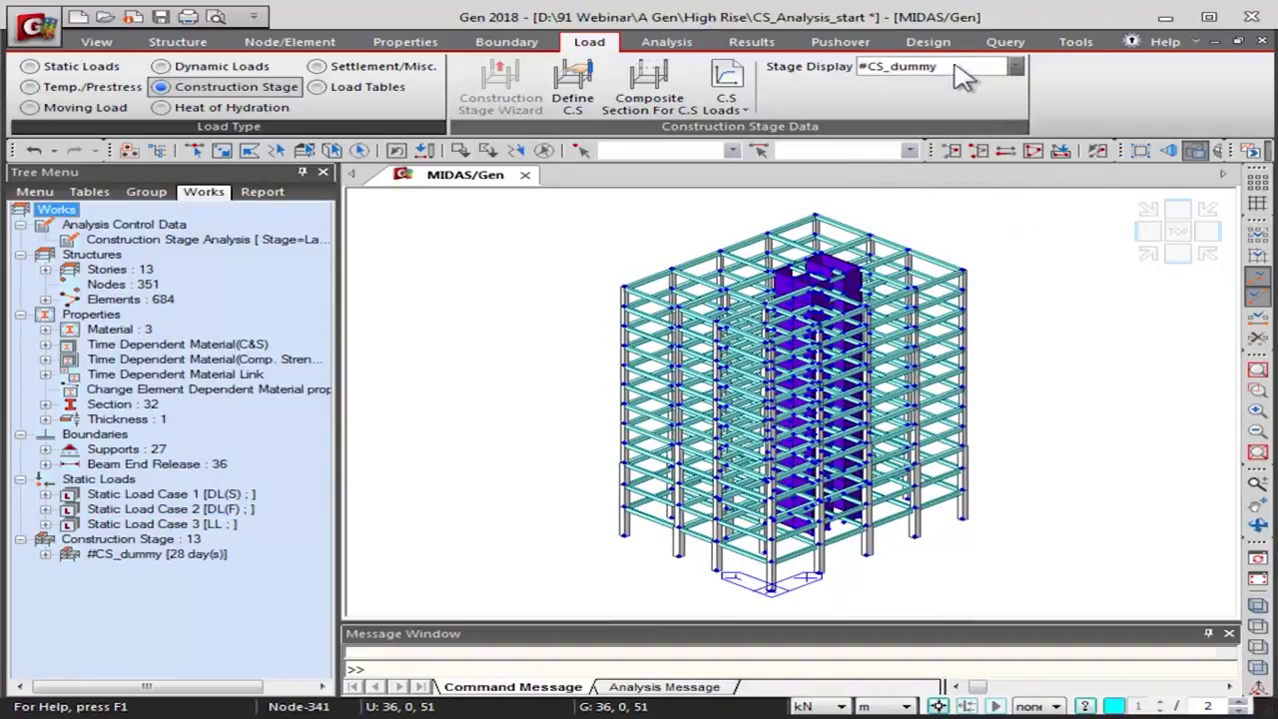
pyautogui.click(961, 68)
pyautogui.moveTo(1019, 264); pyautogui.dragTo(1020, 115)
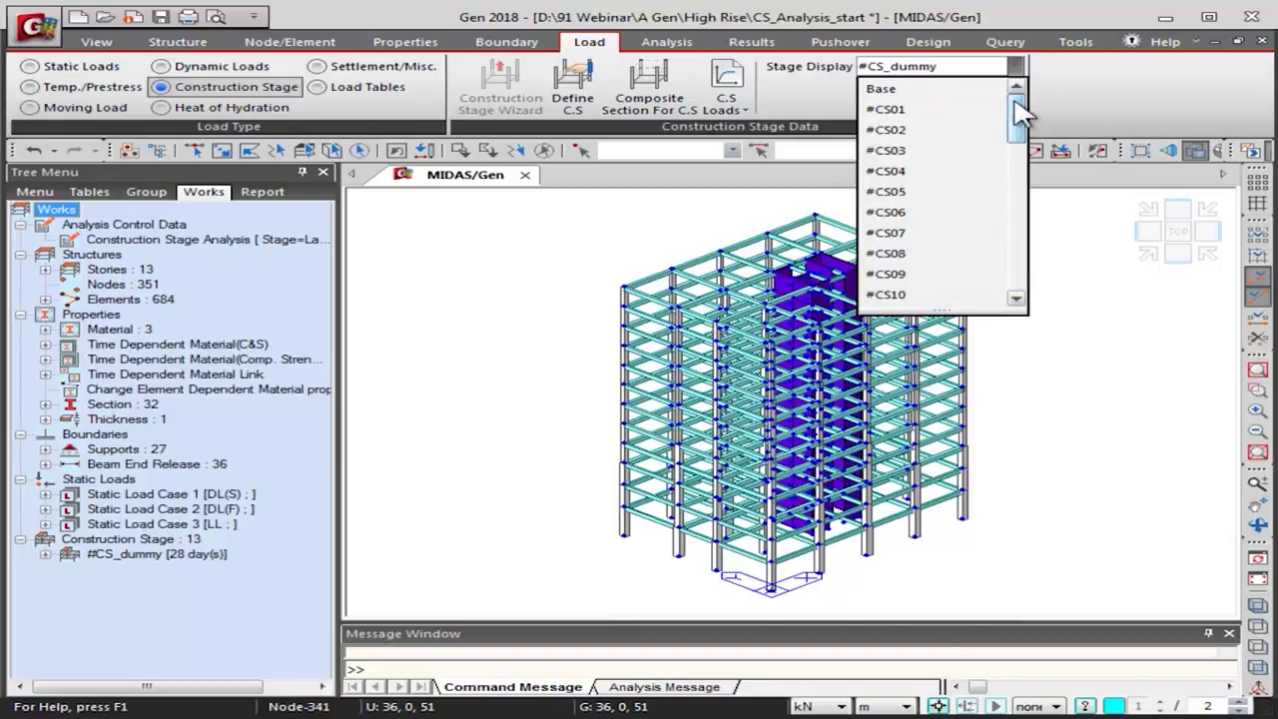
pyautogui.click(963, 90)
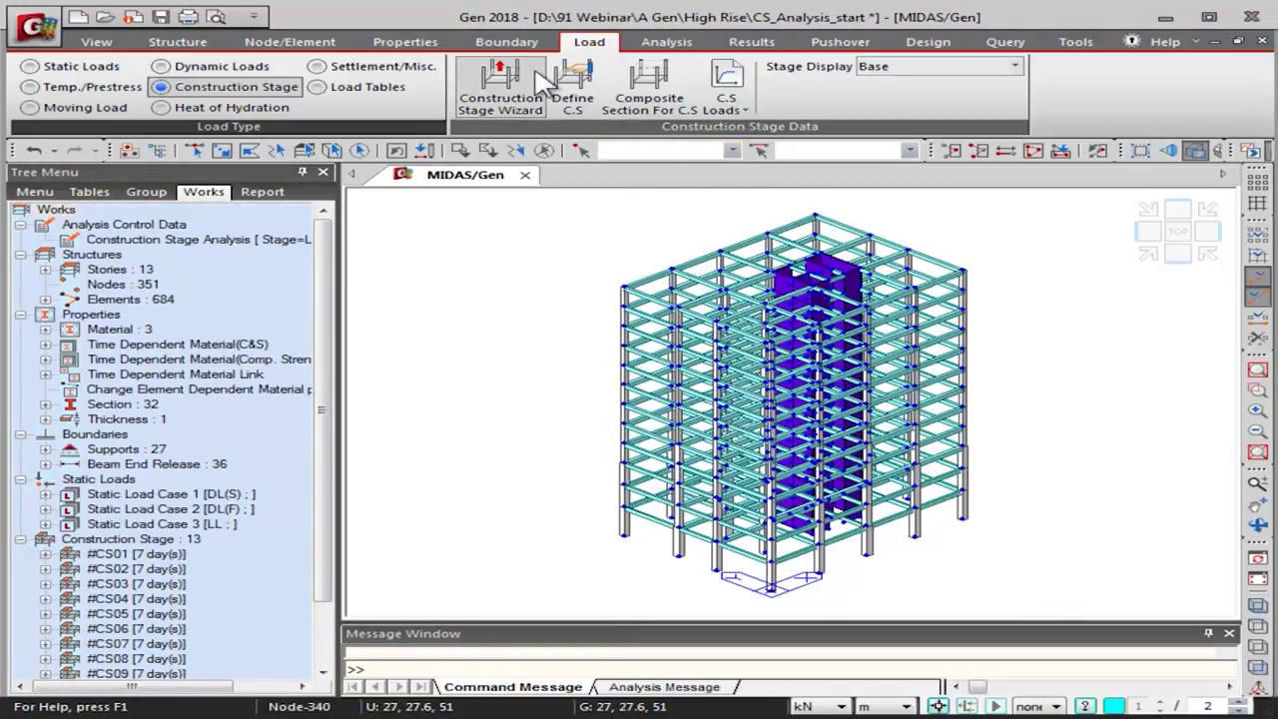
# Add a construction stage named 3 years with a duration of 1063 days, check it in the stage list and close the list
pyautogui.click(573, 88)
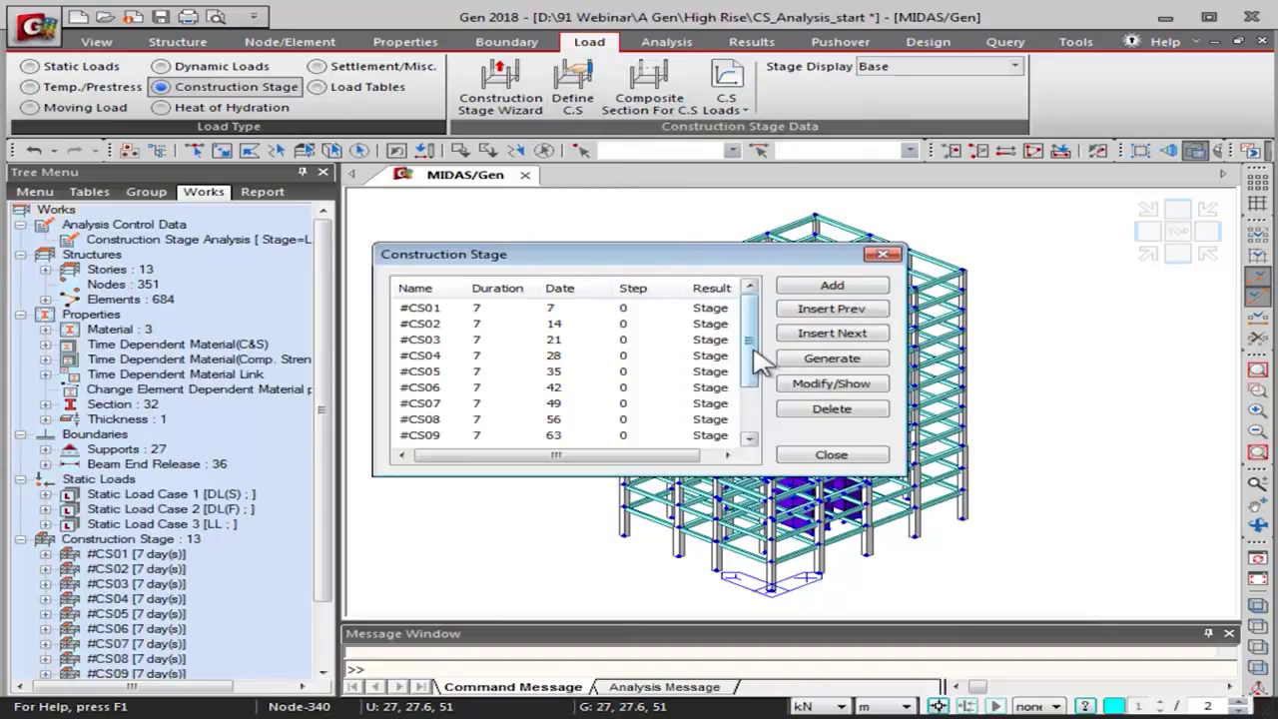
pyautogui.moveTo(756, 360); pyautogui.dragTo(759, 414)
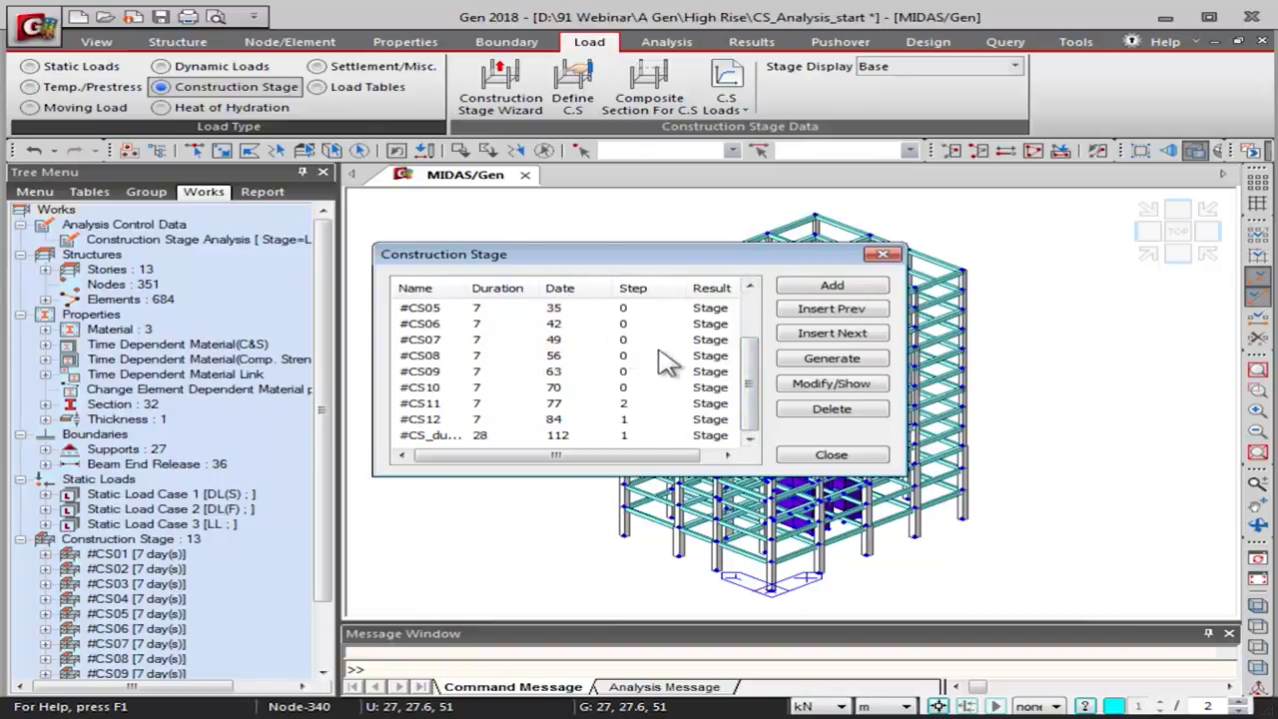
pyautogui.click(830, 287)
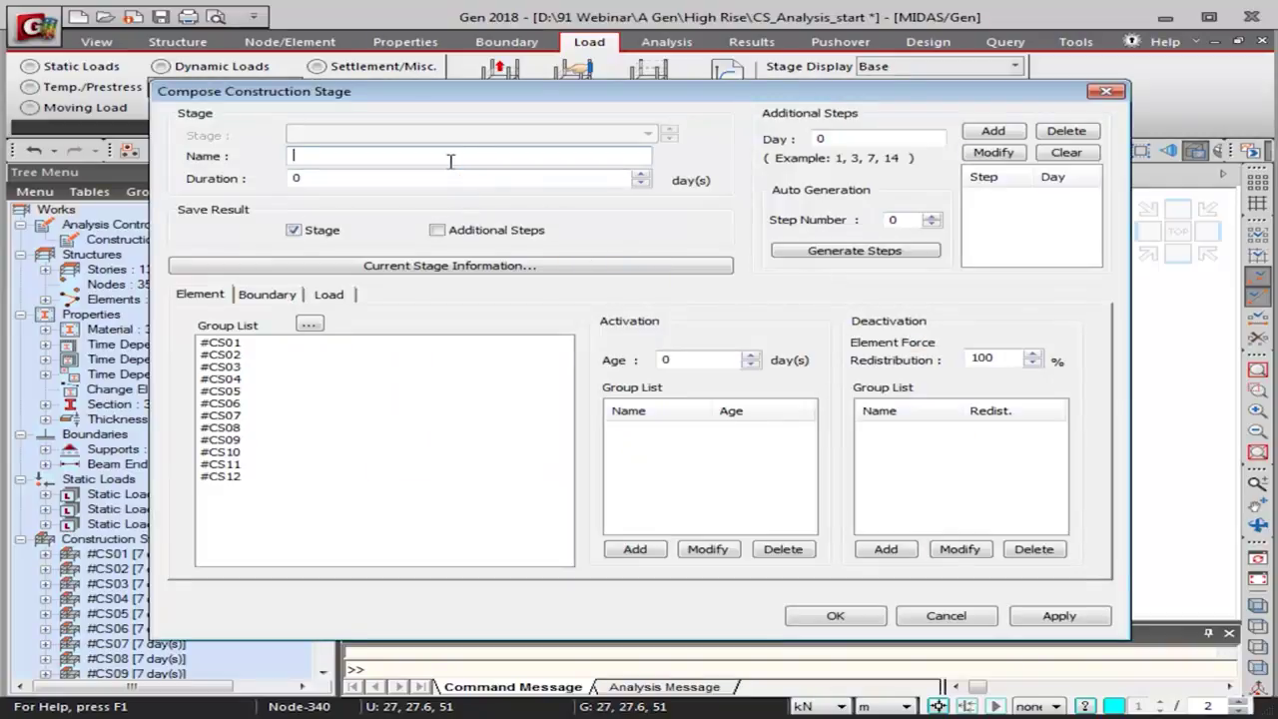
pyautogui.write('3 years')
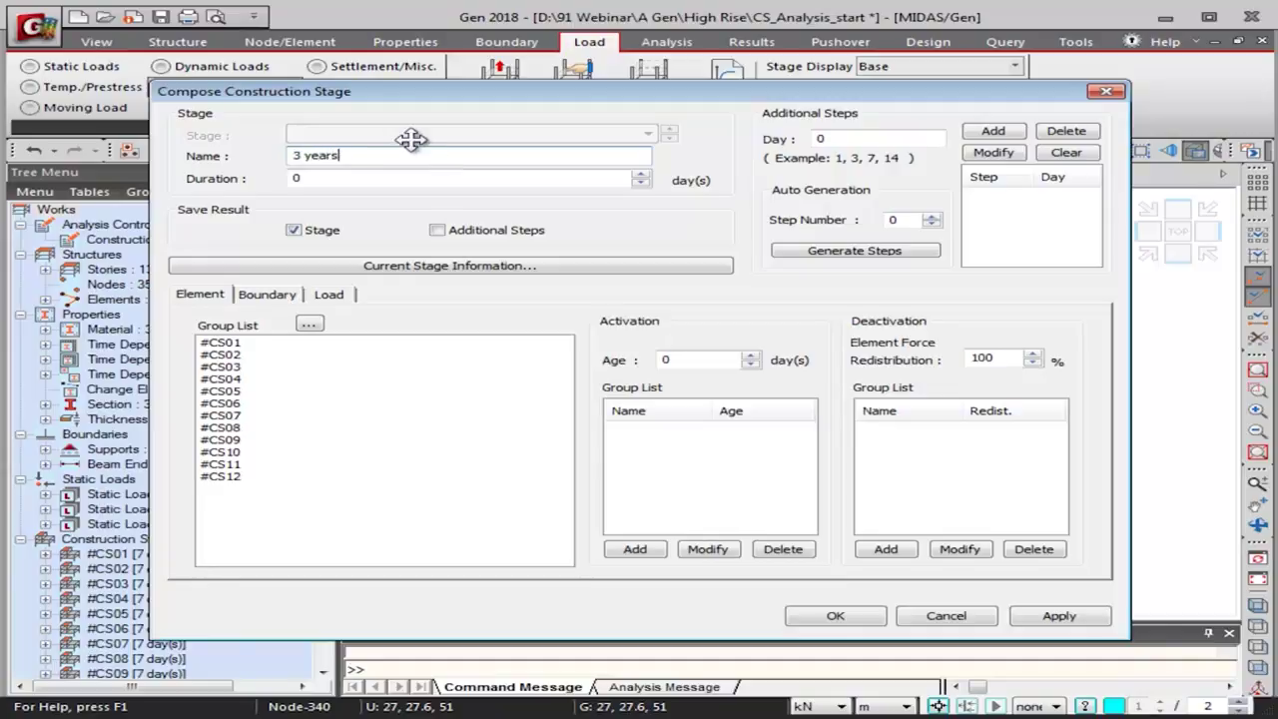
pyautogui.press('Tab')
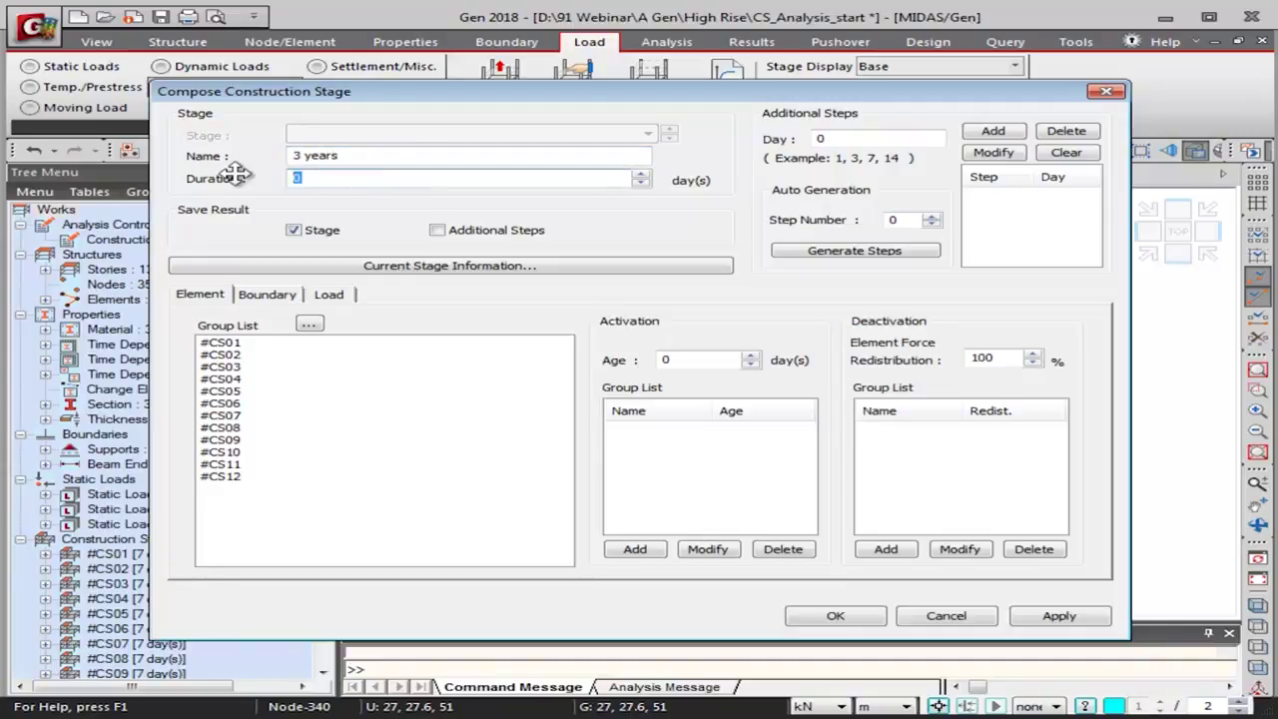
pyautogui.write('1063')
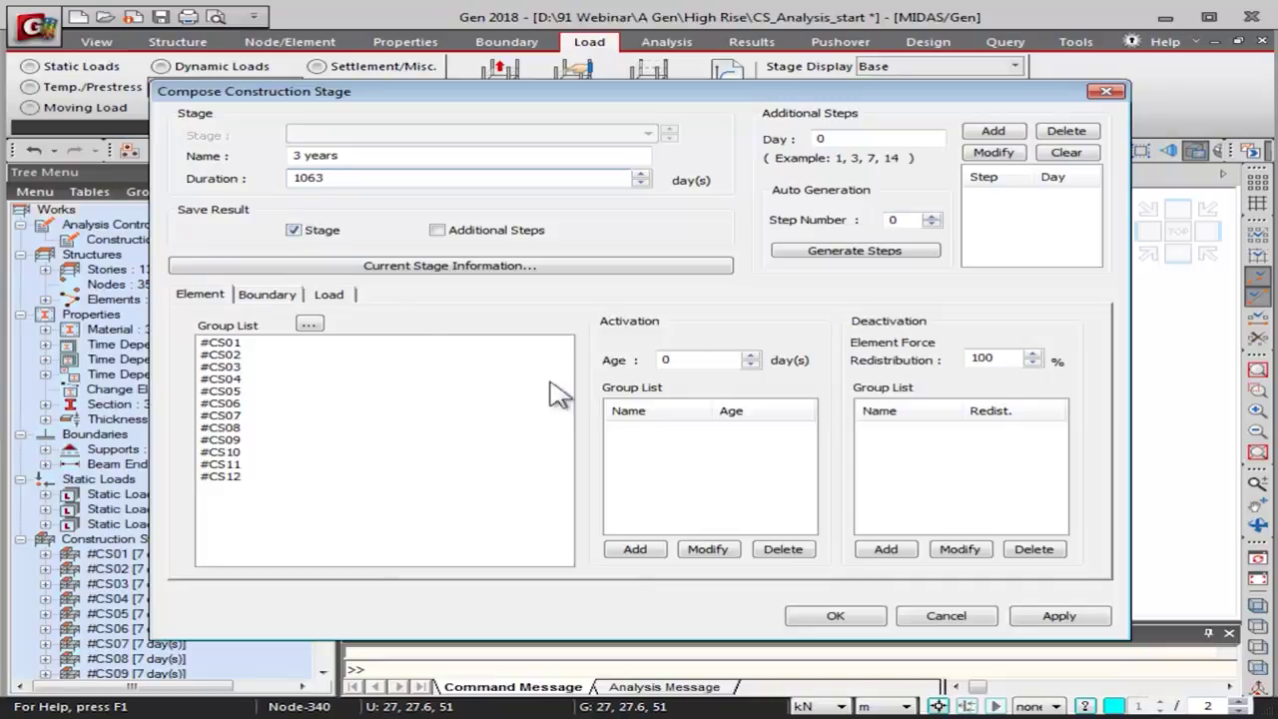
pyautogui.click(837, 618)
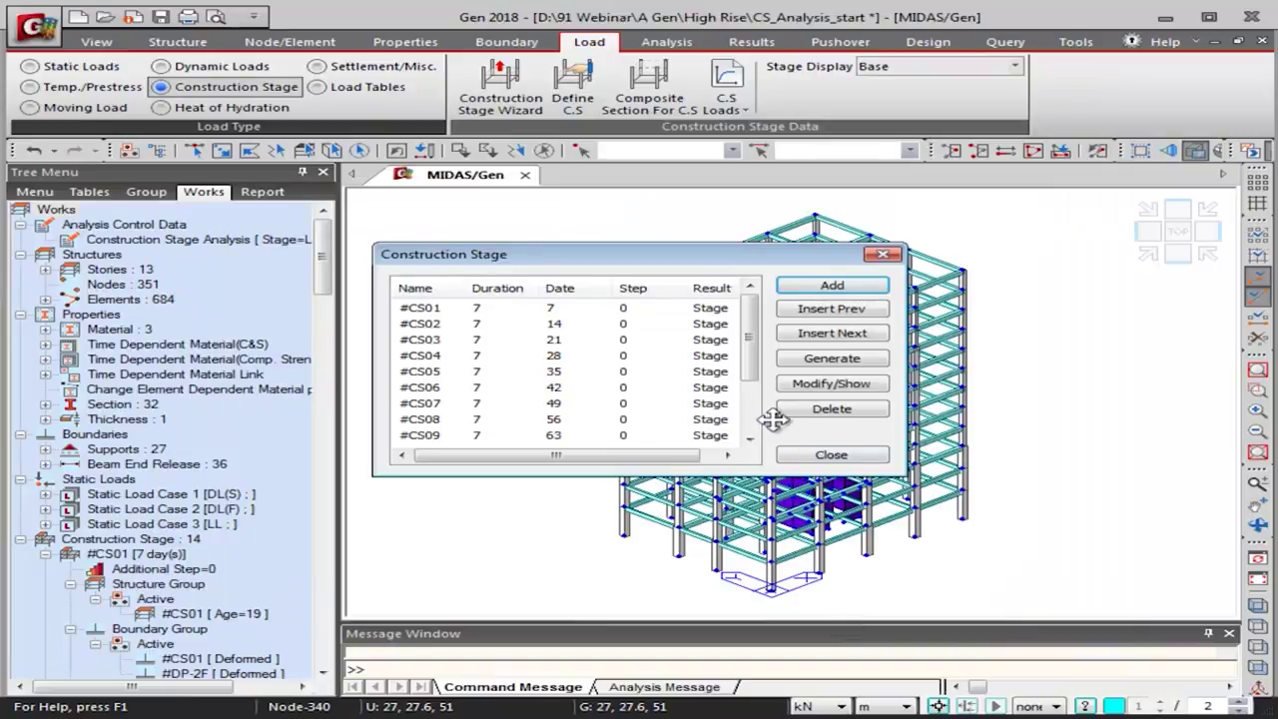
pyautogui.moveTo(759, 371); pyautogui.dragTo(755, 427)
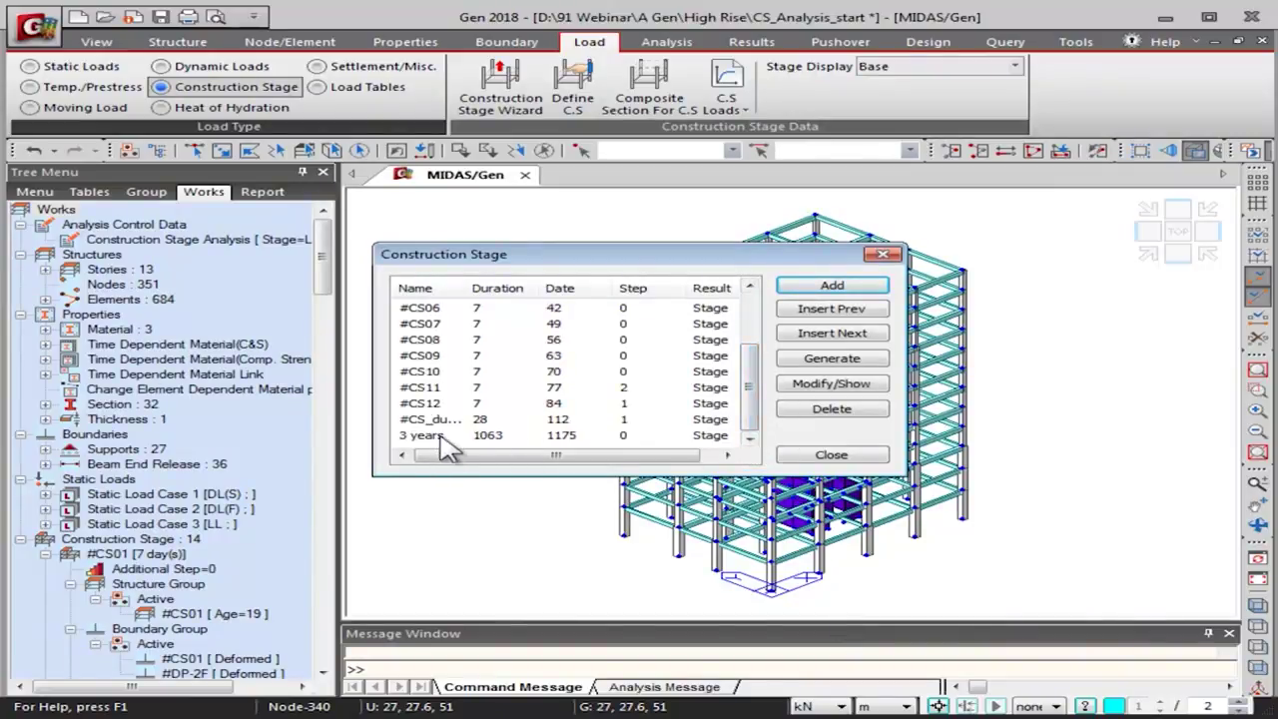
pyautogui.click(828, 455)
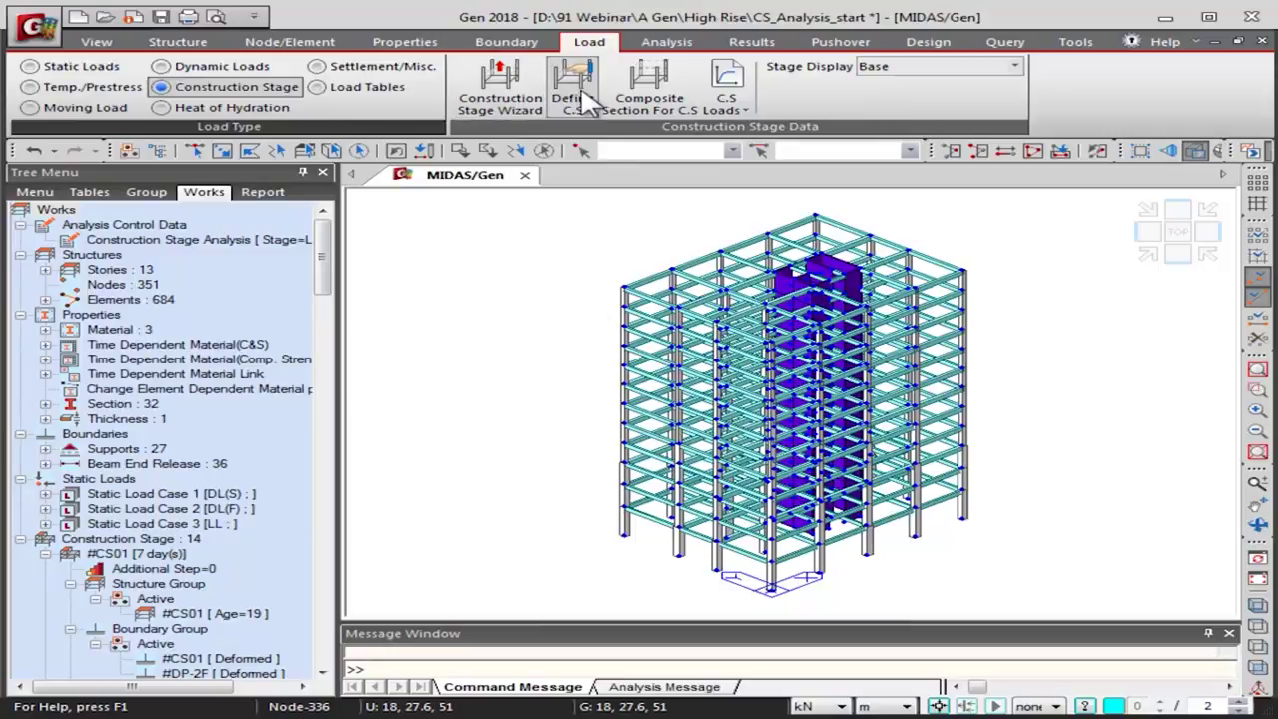
# Open the construction stage analysis control data and set the final stage to Other Stage #CS01
pyautogui.click(667, 45)
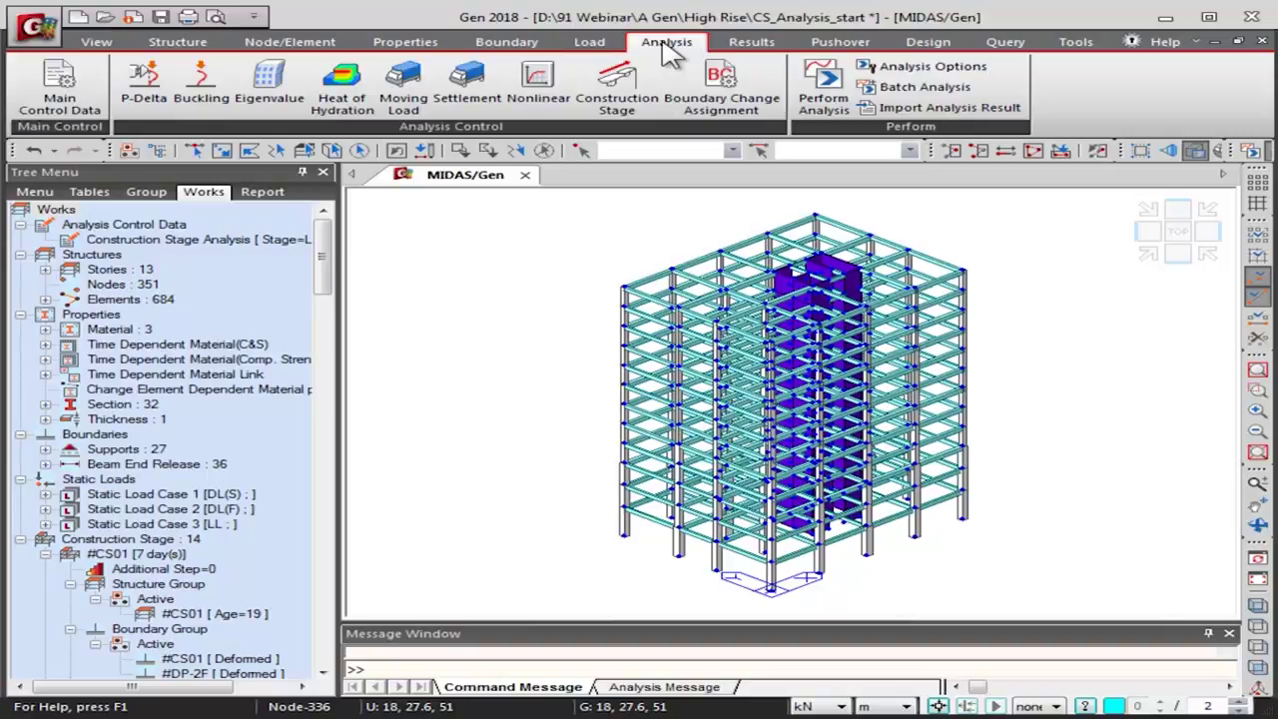
pyautogui.click(631, 96)
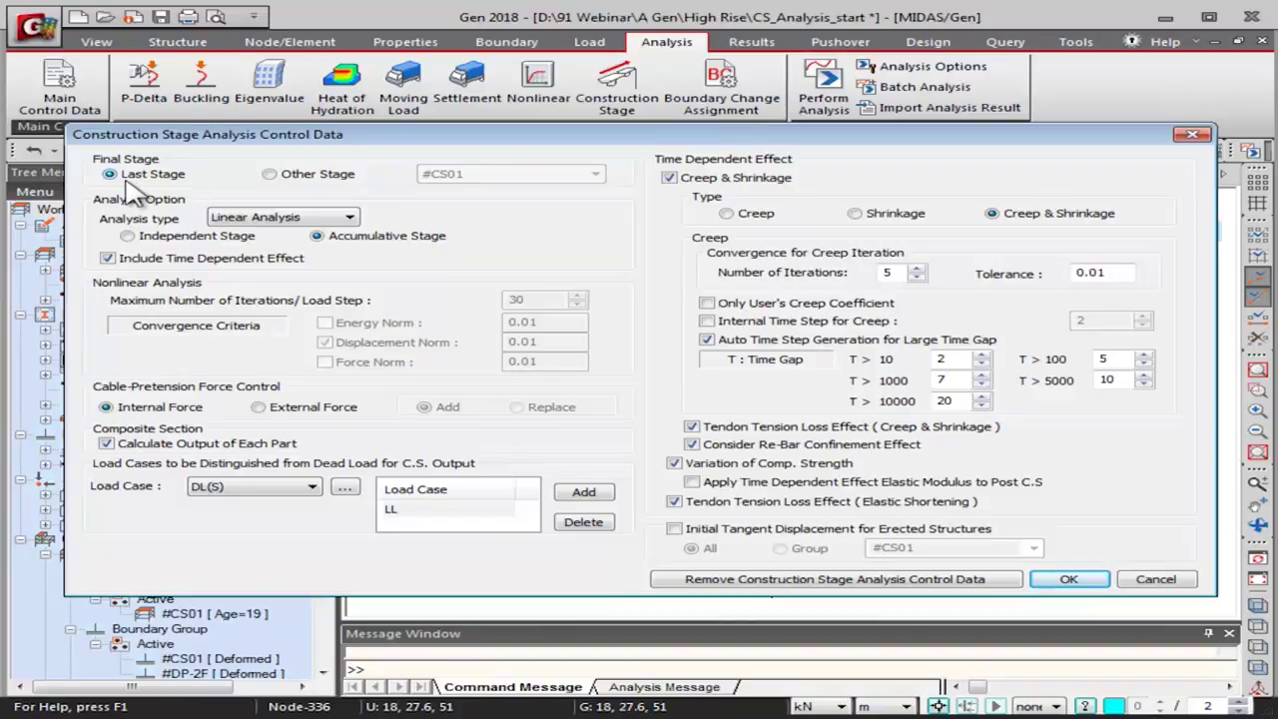
pyautogui.click(305, 175)
pyautogui.click(501, 185)
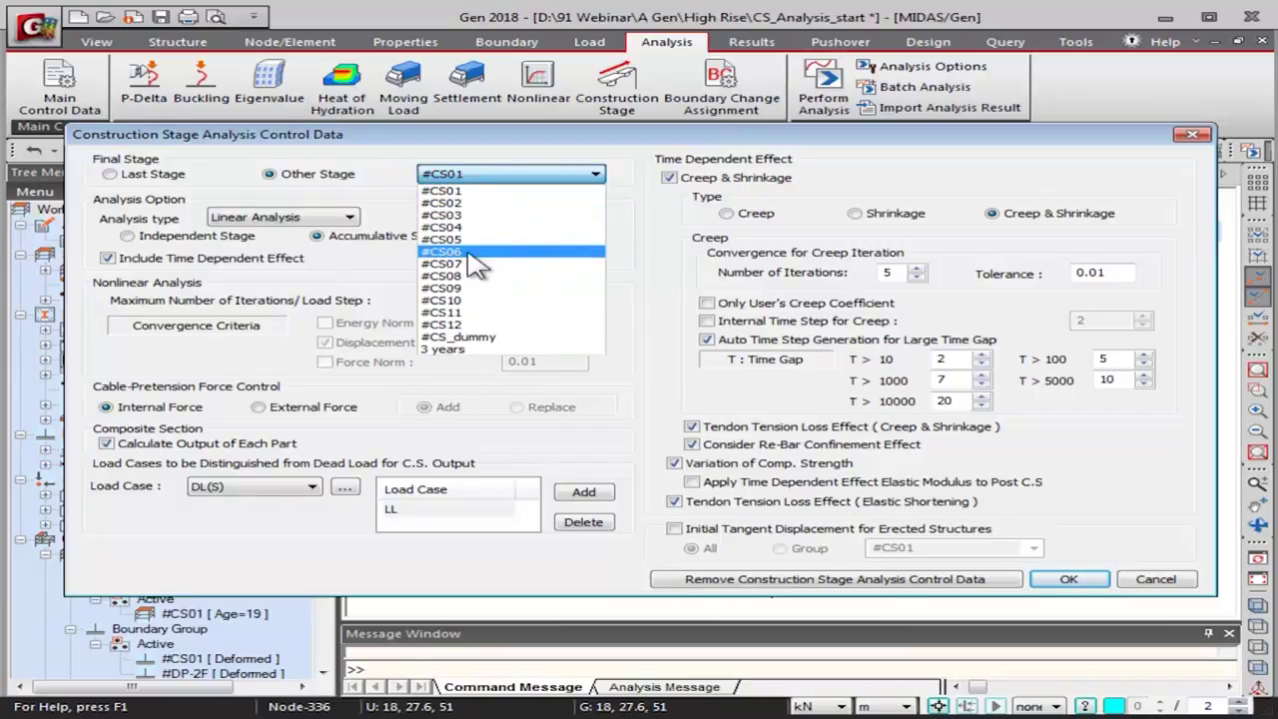
pyautogui.click(494, 177)
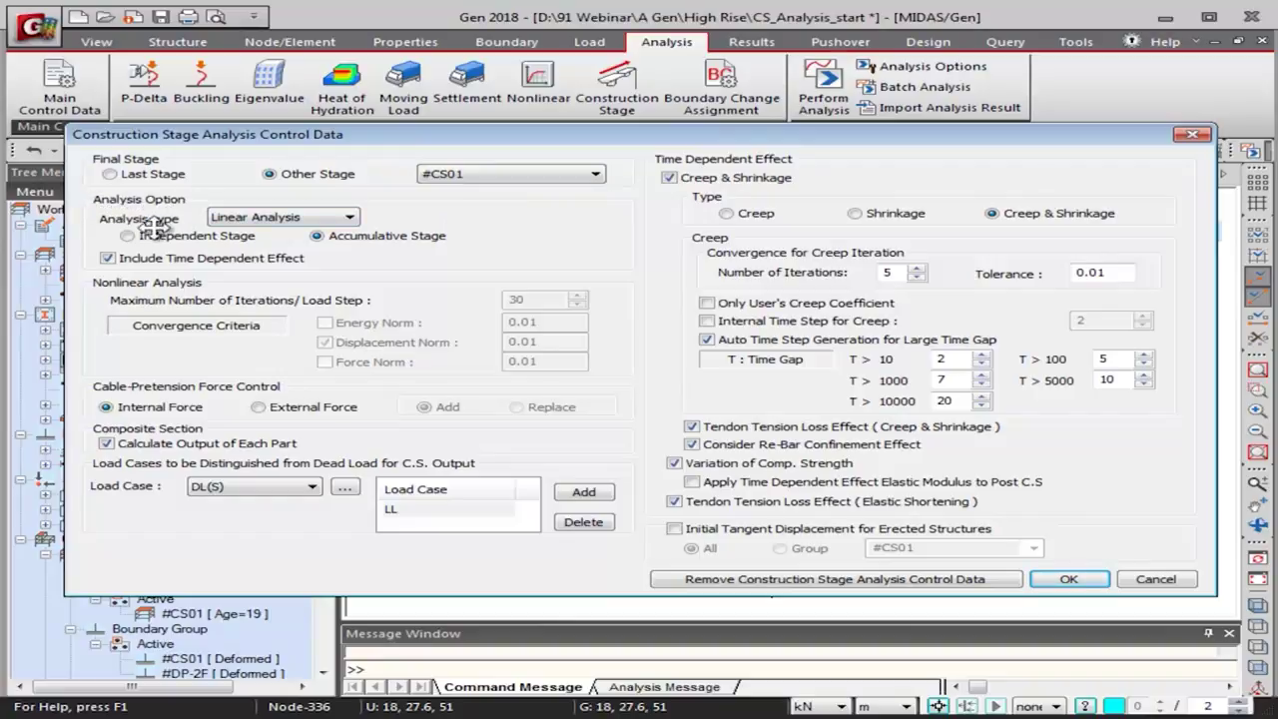
# Examine the available analysis types and keep Linear Analysis selected
pyautogui.click(284, 219)
pyautogui.click(298, 216)
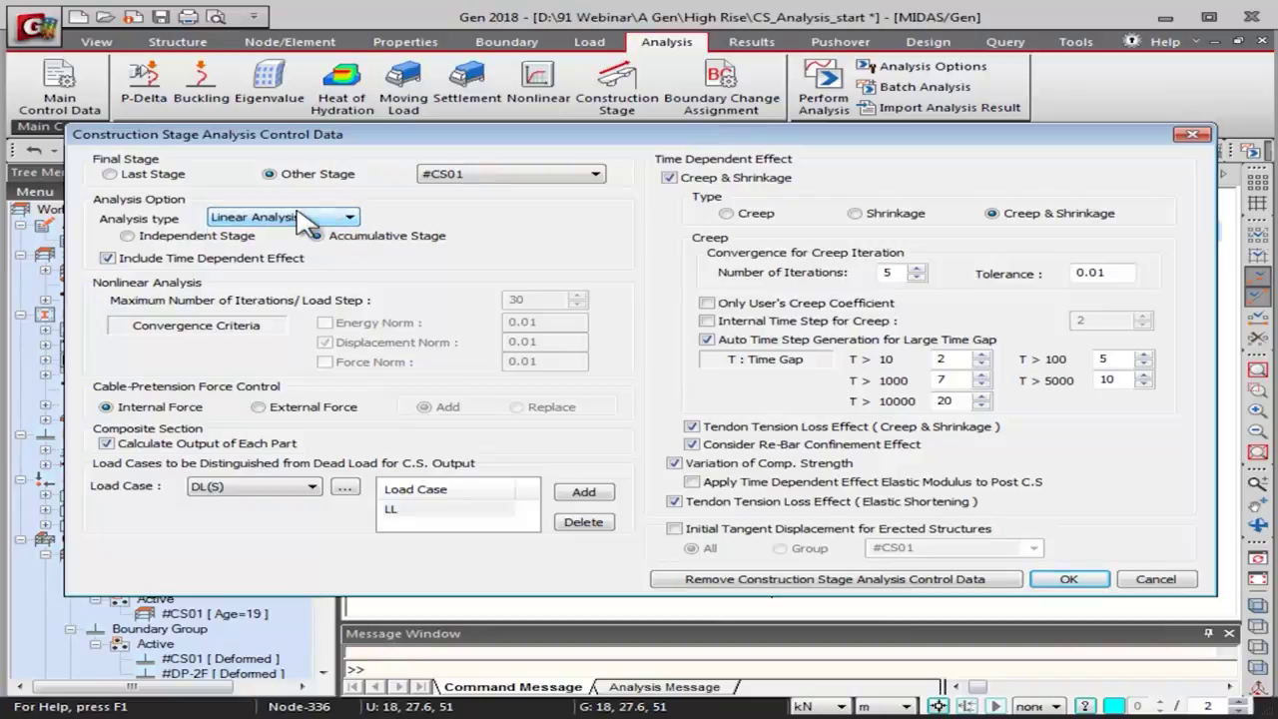
pyautogui.click(299, 216)
pyautogui.click(306, 214)
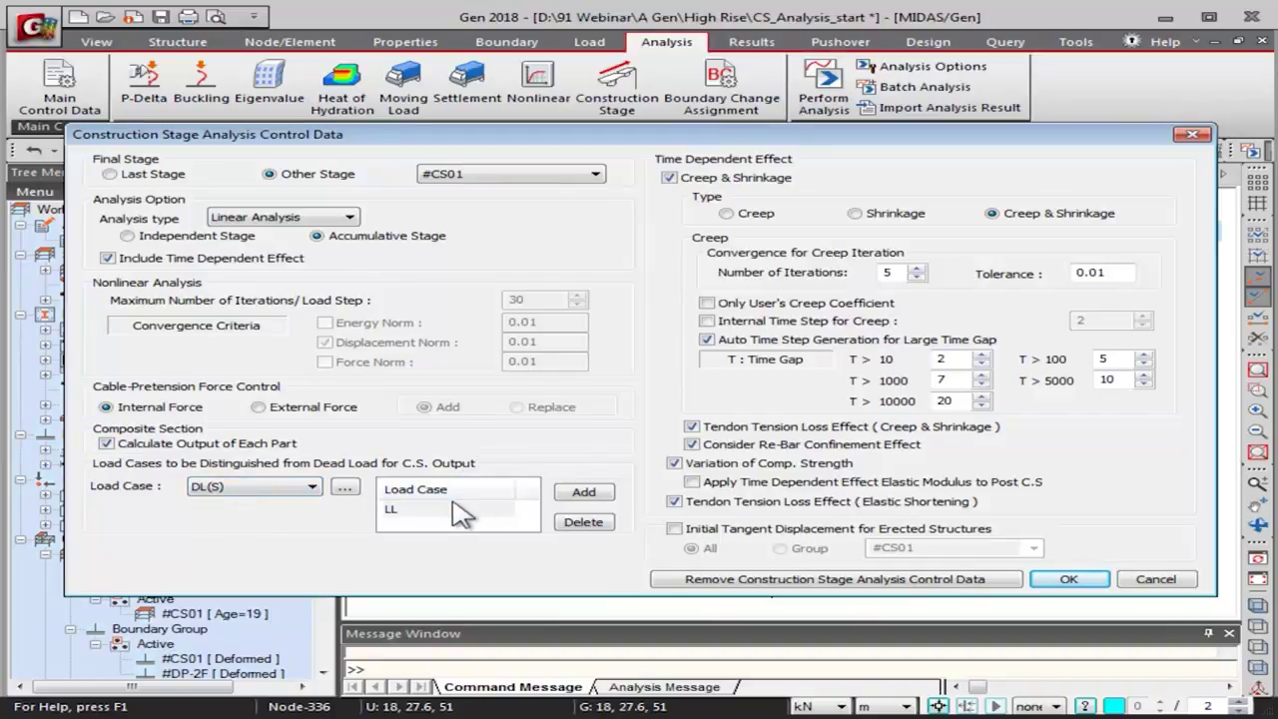
# Designate load case LL as distinguished from dead load for the construction stage output
pyautogui.click(300, 489)
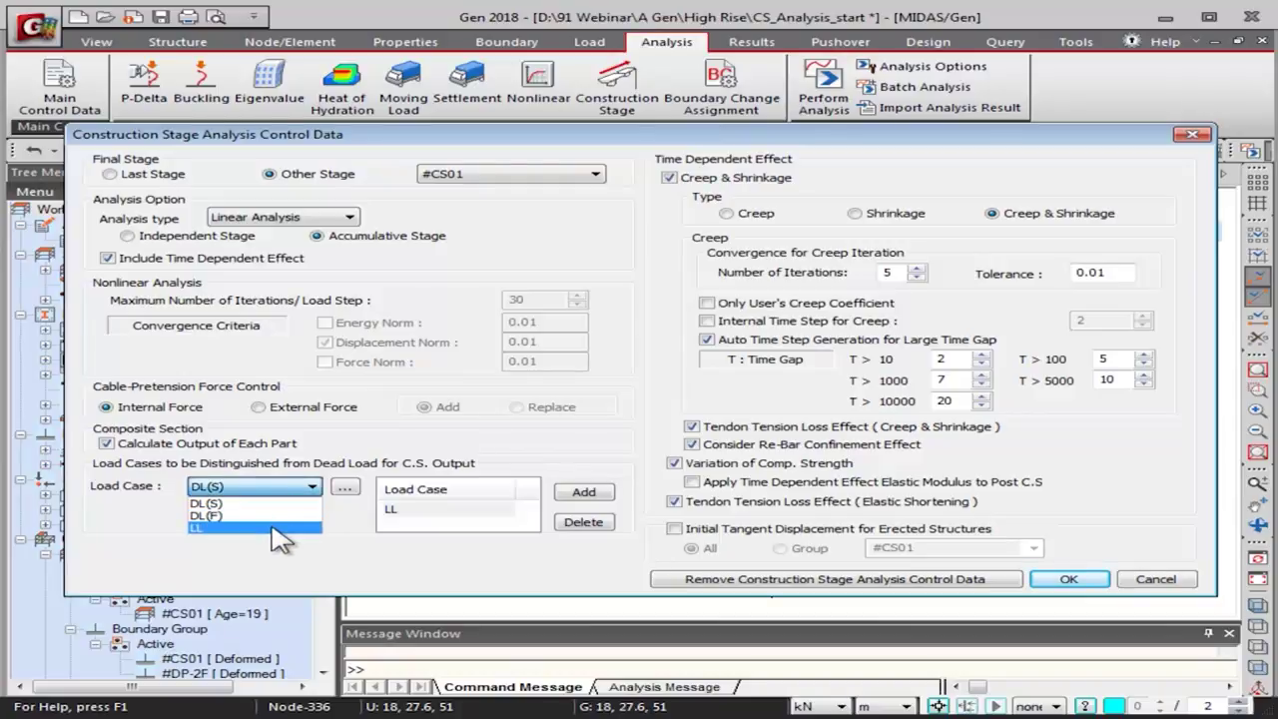
pyautogui.click(369, 526)
pyautogui.click(395, 511)
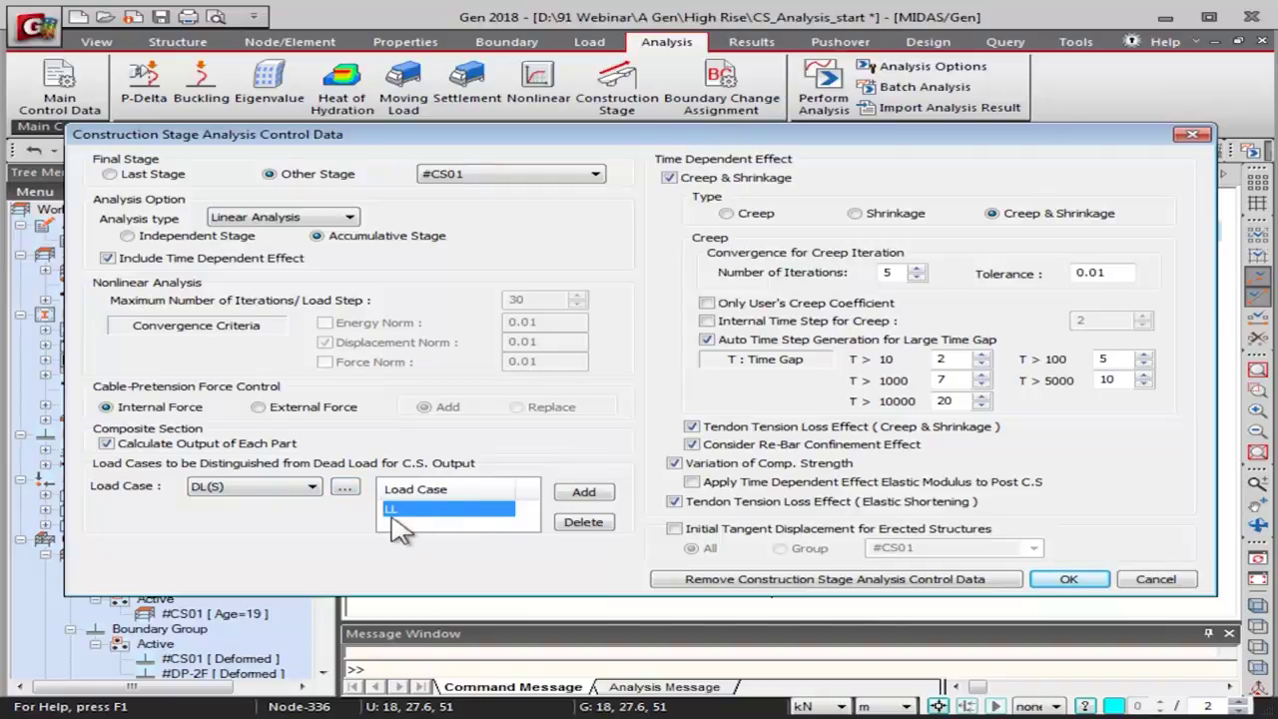
pyautogui.click(280, 499)
pyautogui.click(245, 527)
pyautogui.click(565, 494)
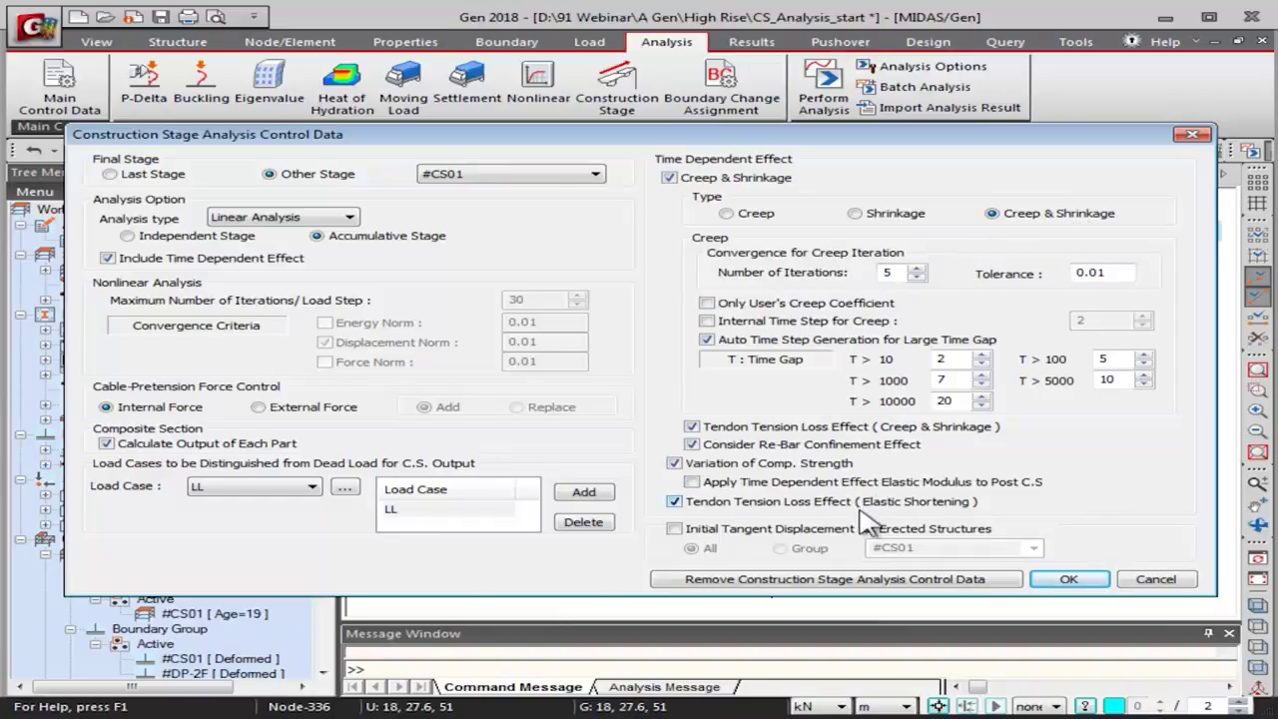
# Accept the control data, check the entry in the Works tree and run the analysis up to stage #CS01
pyautogui.click(1095, 589)
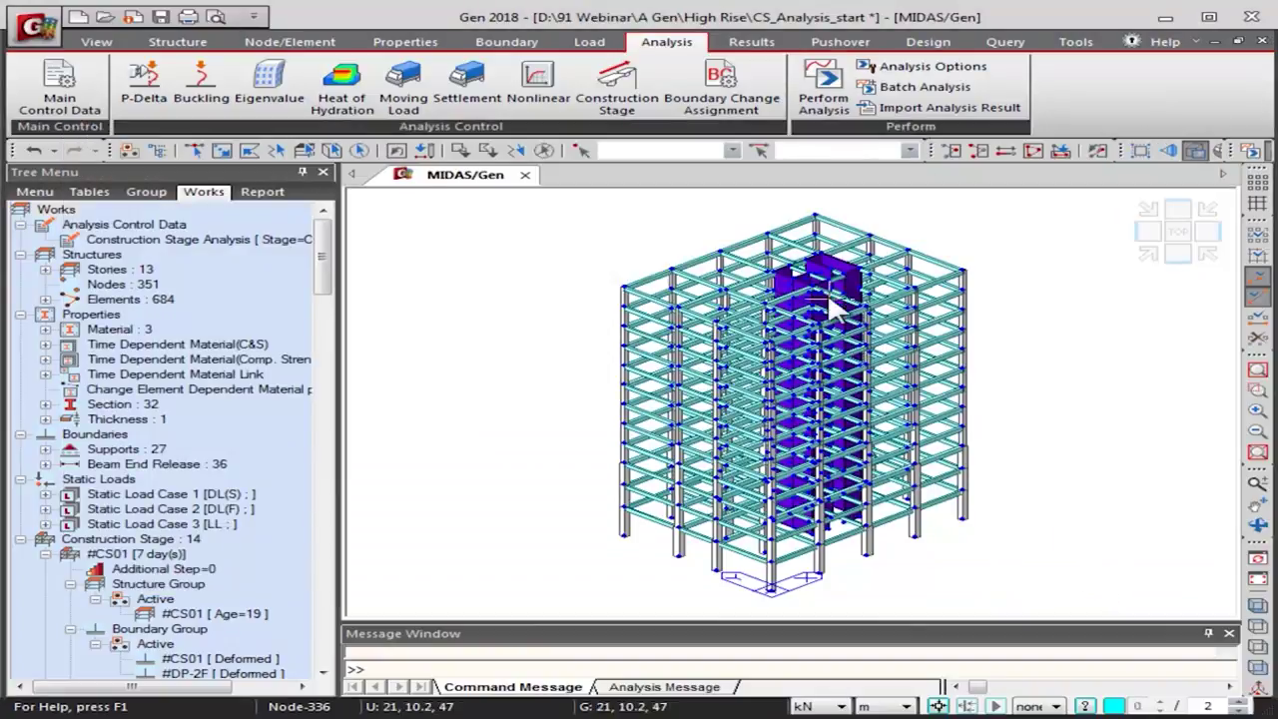
pyautogui.click(145, 241)
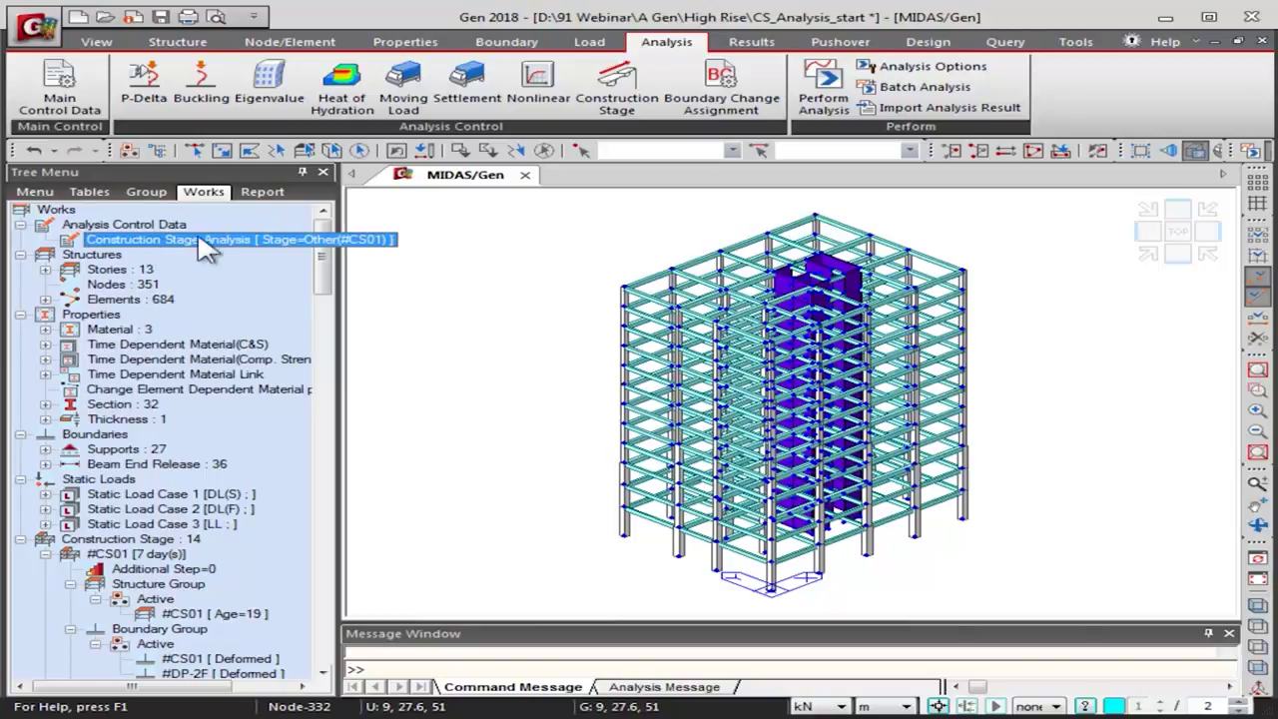
pyautogui.click(831, 86)
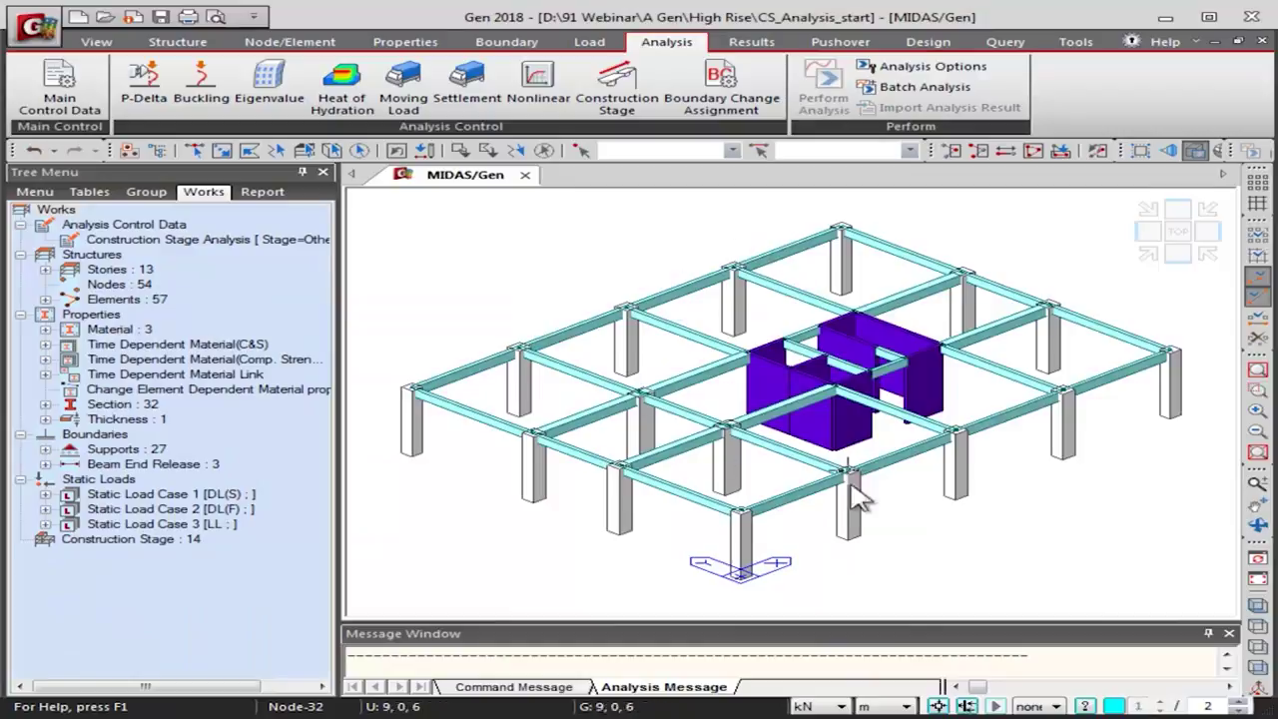
# Reopen the construction stage analysis control data, set the final stage to Last Stage and rerun the analysis
pyautogui.rightClick(283, 248)
pyautogui.click(324, 276)
pyautogui.click(479, 175)
pyautogui.click(339, 174)
pyautogui.click(160, 176)
pyautogui.click(1066, 579)
pyautogui.click(639, 406)
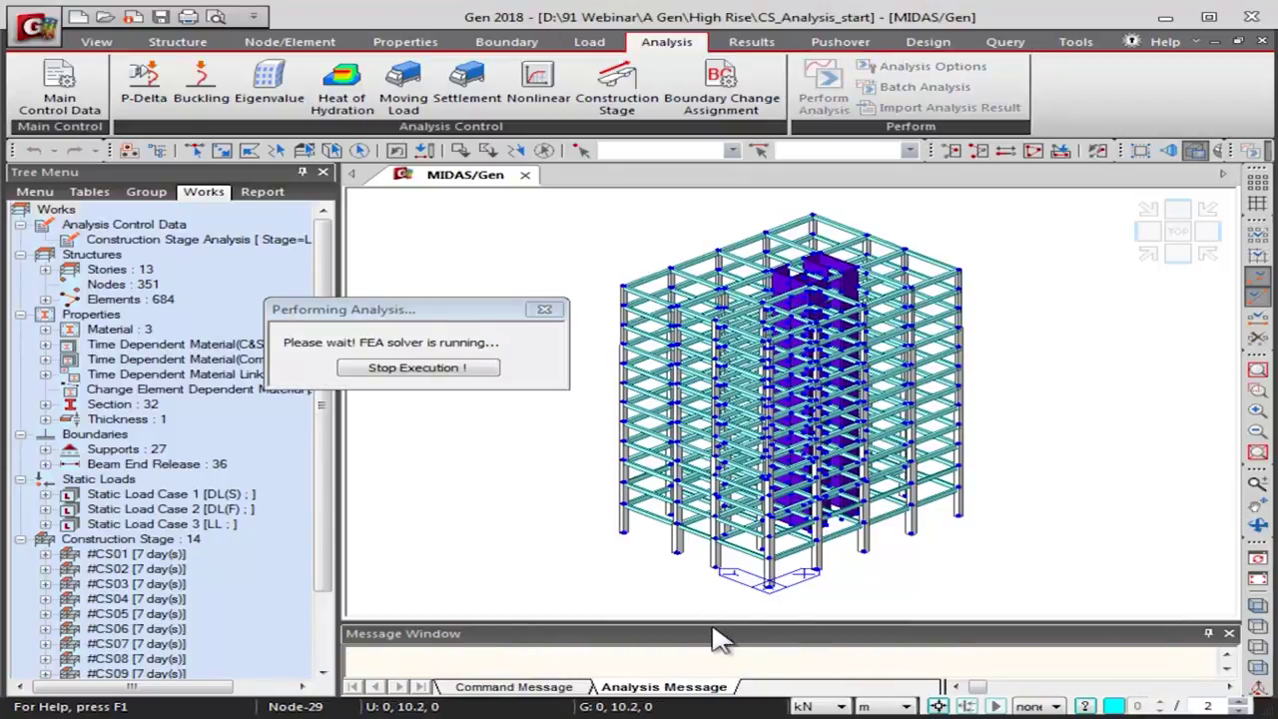
# Enlarge the message area to read the solver messages, shrink it again and restore the isometric model view
pyautogui.moveTo(712, 629); pyautogui.dragTo(717, 515)
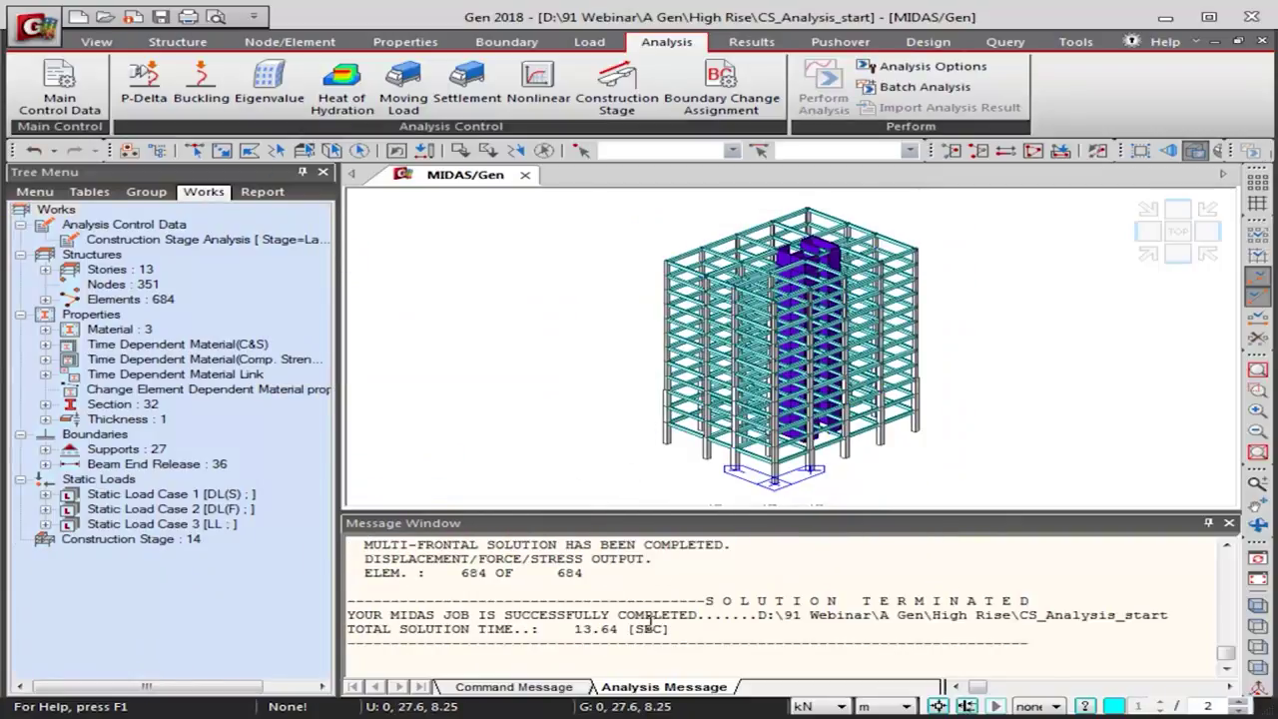
pyautogui.moveTo(778, 512); pyautogui.dragTo(780, 596)
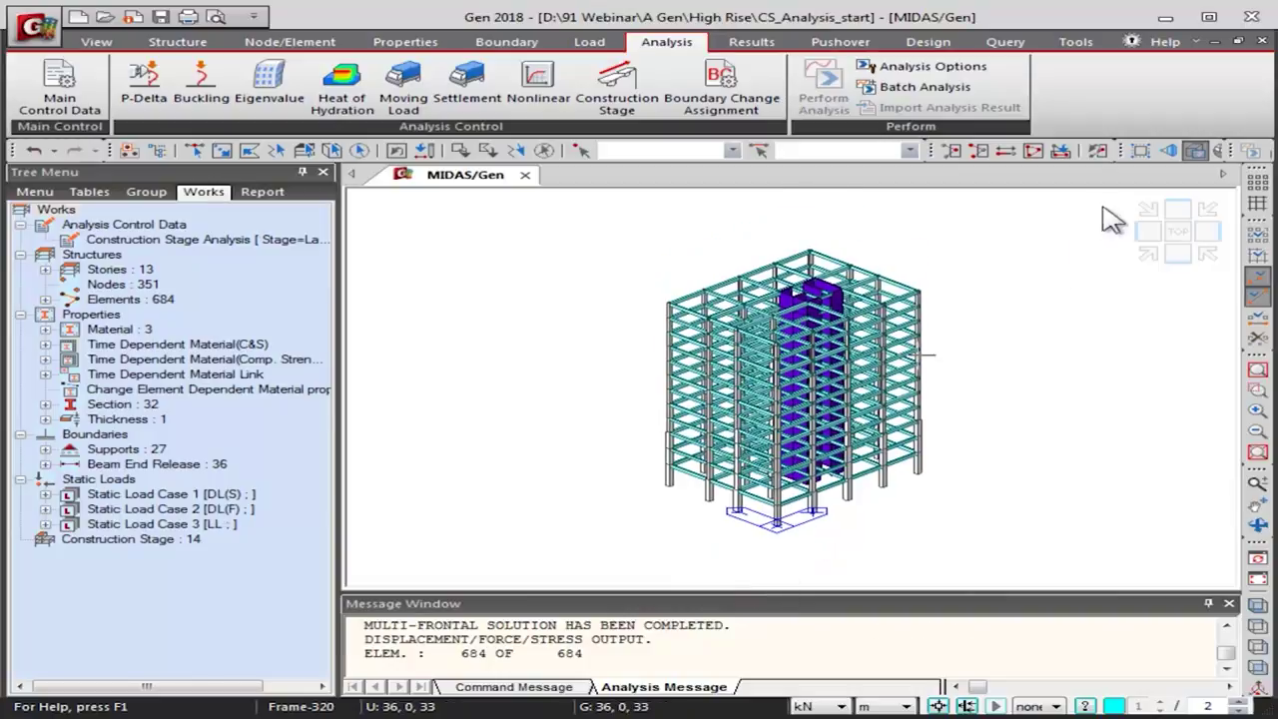
pyautogui.click(1149, 254)
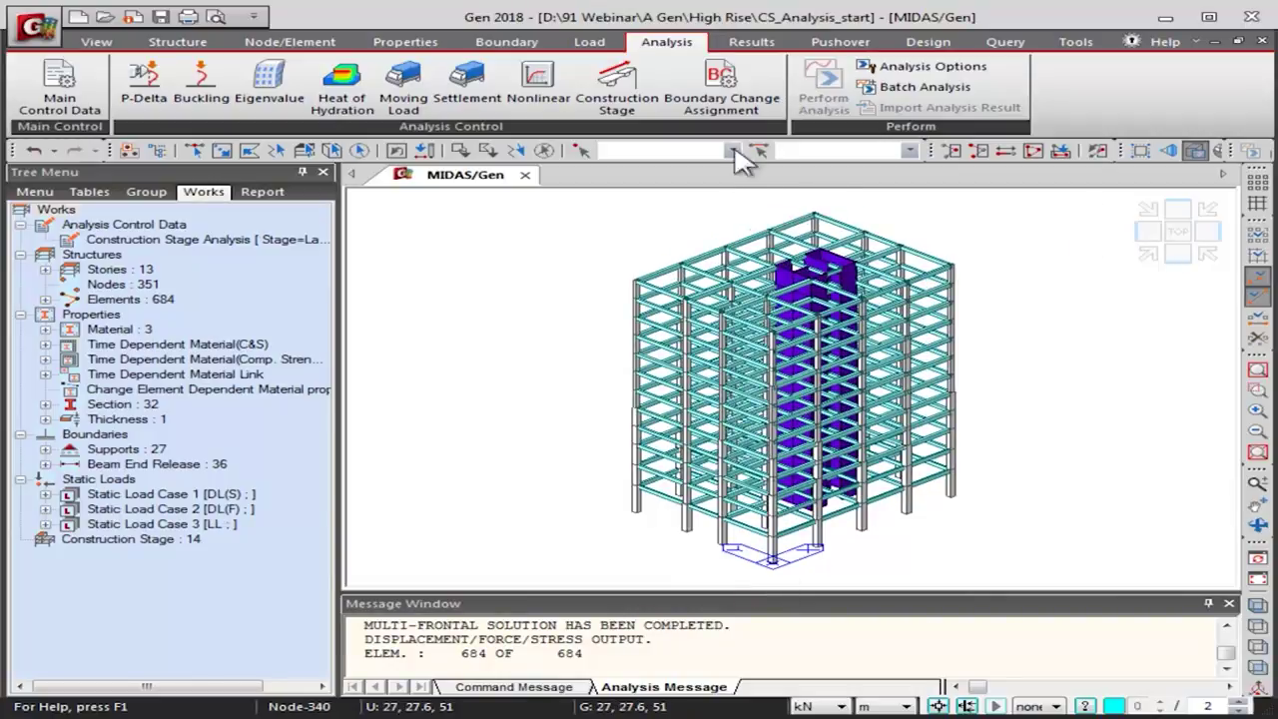
# Open the Reaction Forces/Moments results and switch the displayed stage to #CS02
pyautogui.click(750, 46)
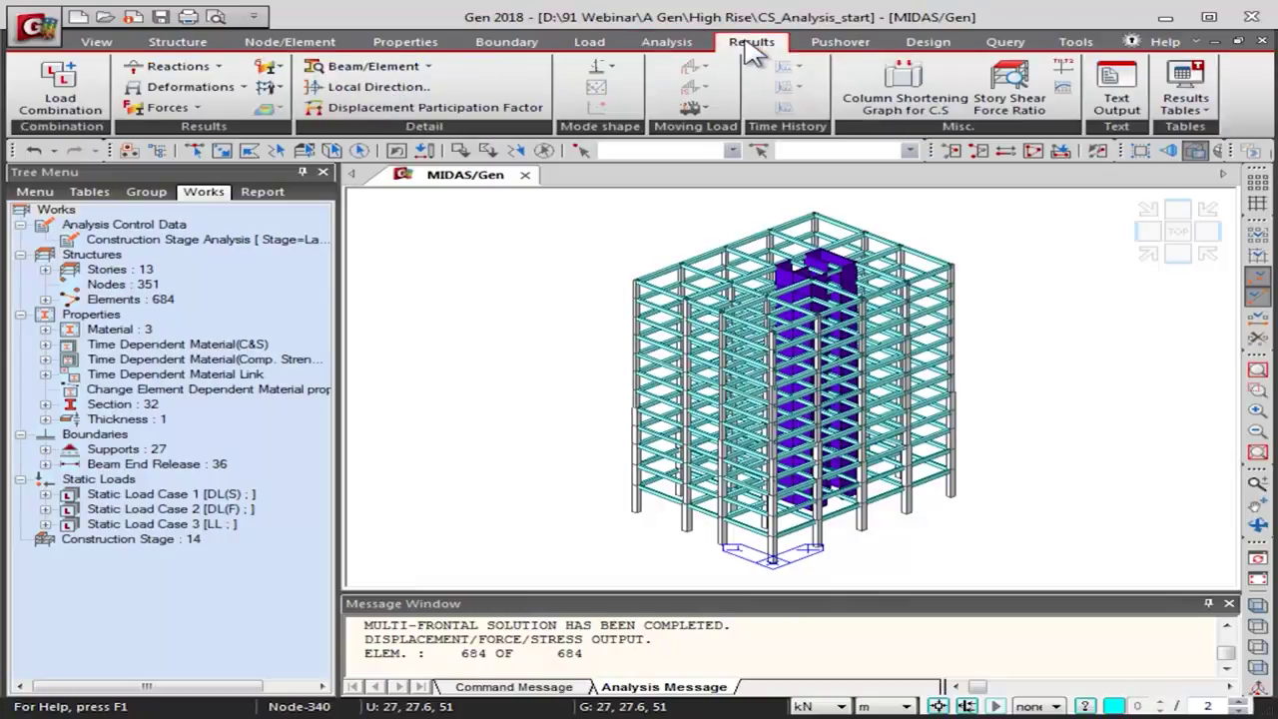
pyautogui.click(130, 70)
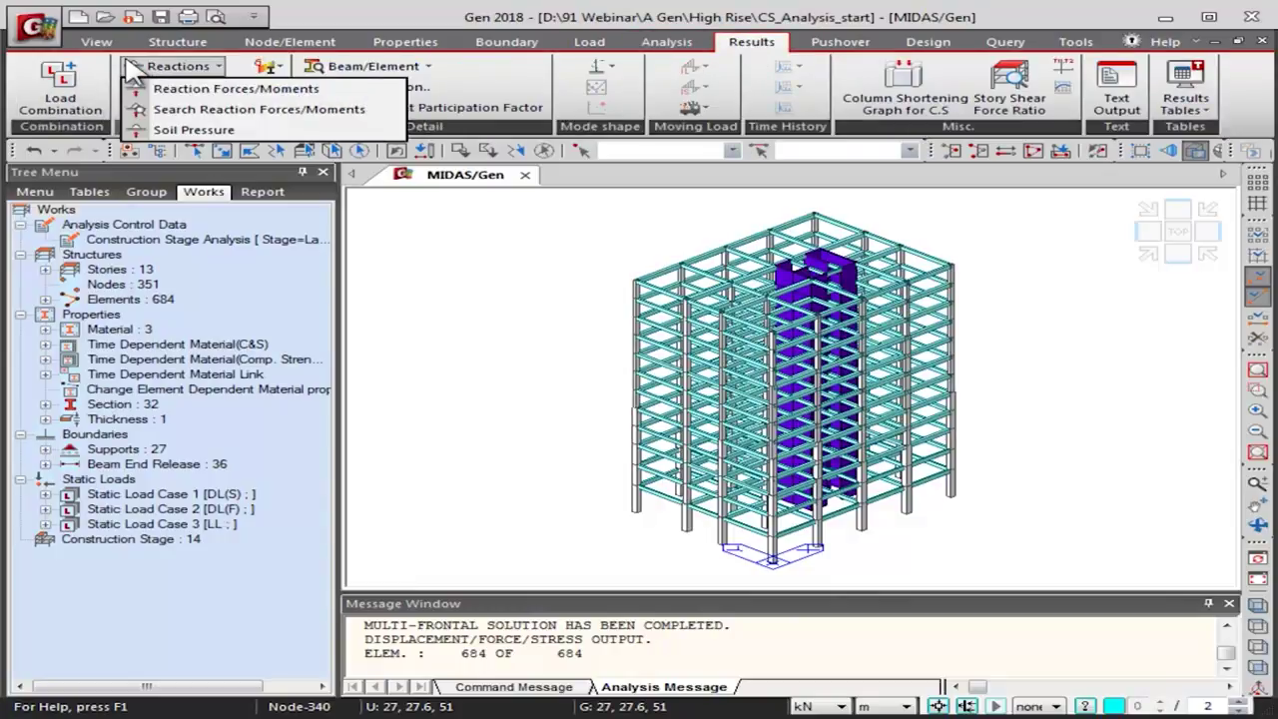
pyautogui.click(199, 90)
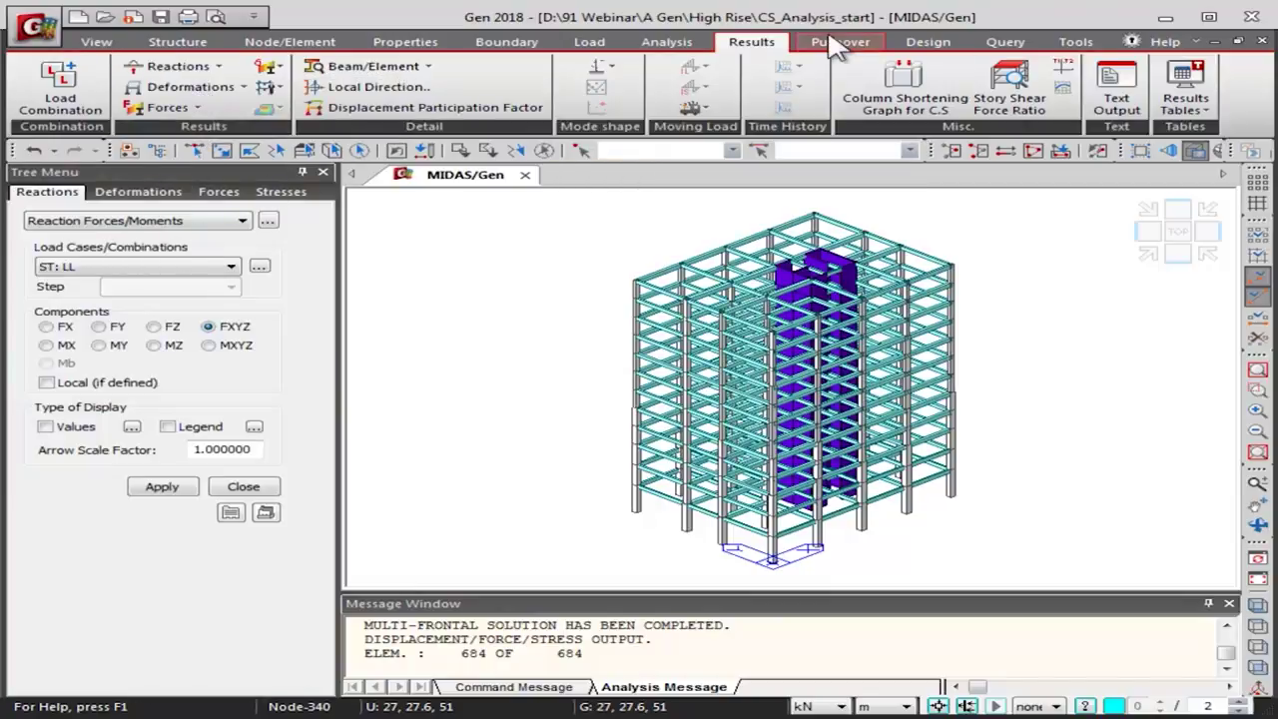
pyautogui.click(589, 41)
pyautogui.click(919, 66)
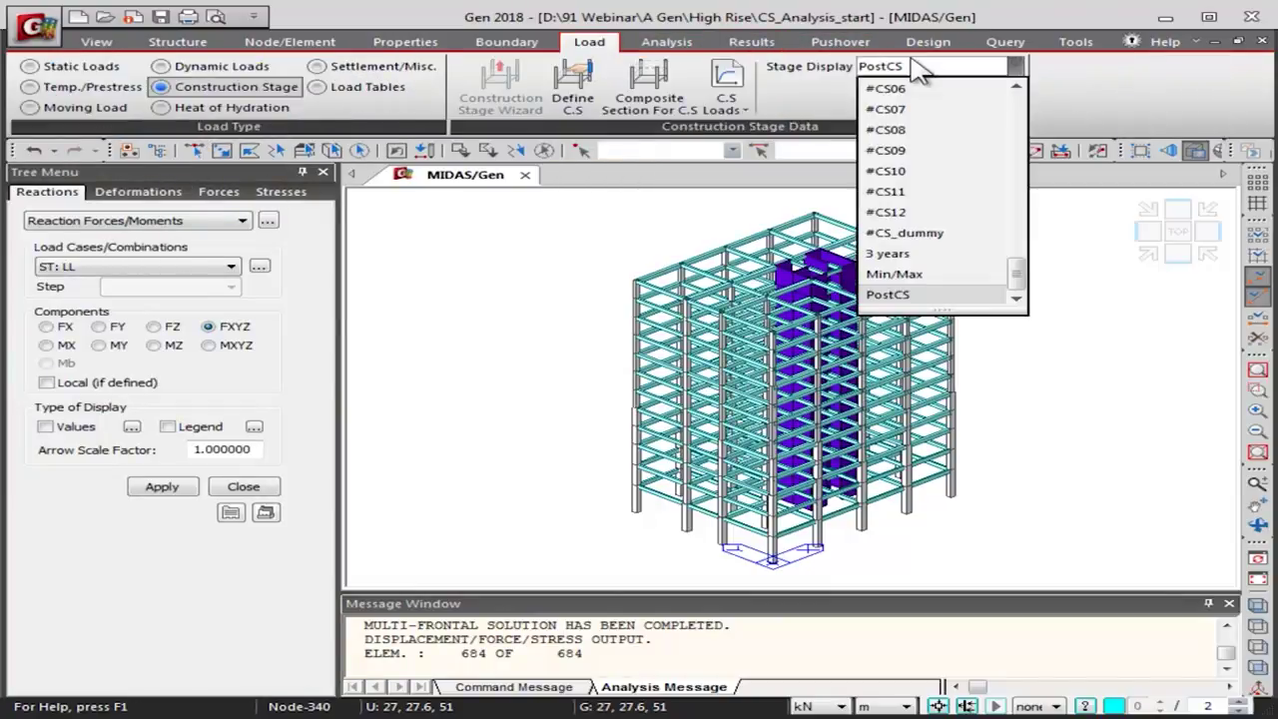
pyautogui.moveTo(1018, 259); pyautogui.dragTo(1018, 109)
pyautogui.click(959, 87)
pyautogui.click(964, 68)
pyautogui.click(938, 109)
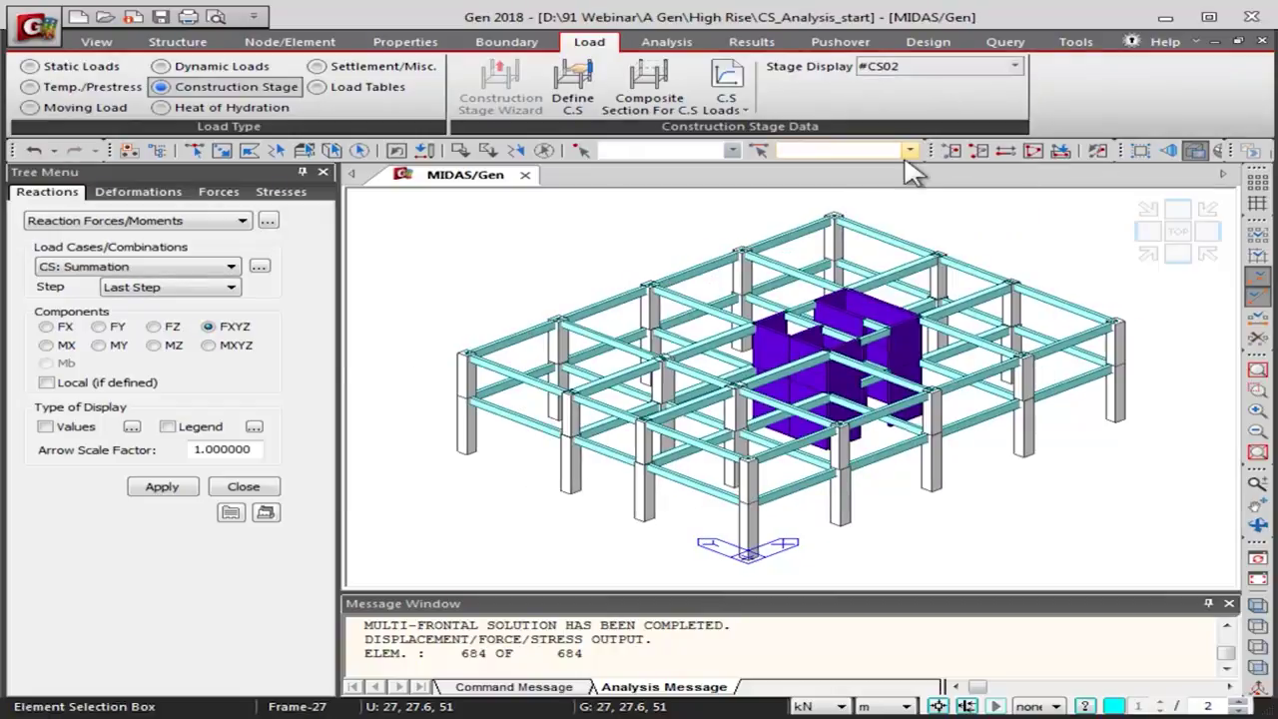
# Plot the CS: Summation reactions at the last step for component FZ with values shown
pyautogui.click(185, 491)
pyautogui.click(167, 330)
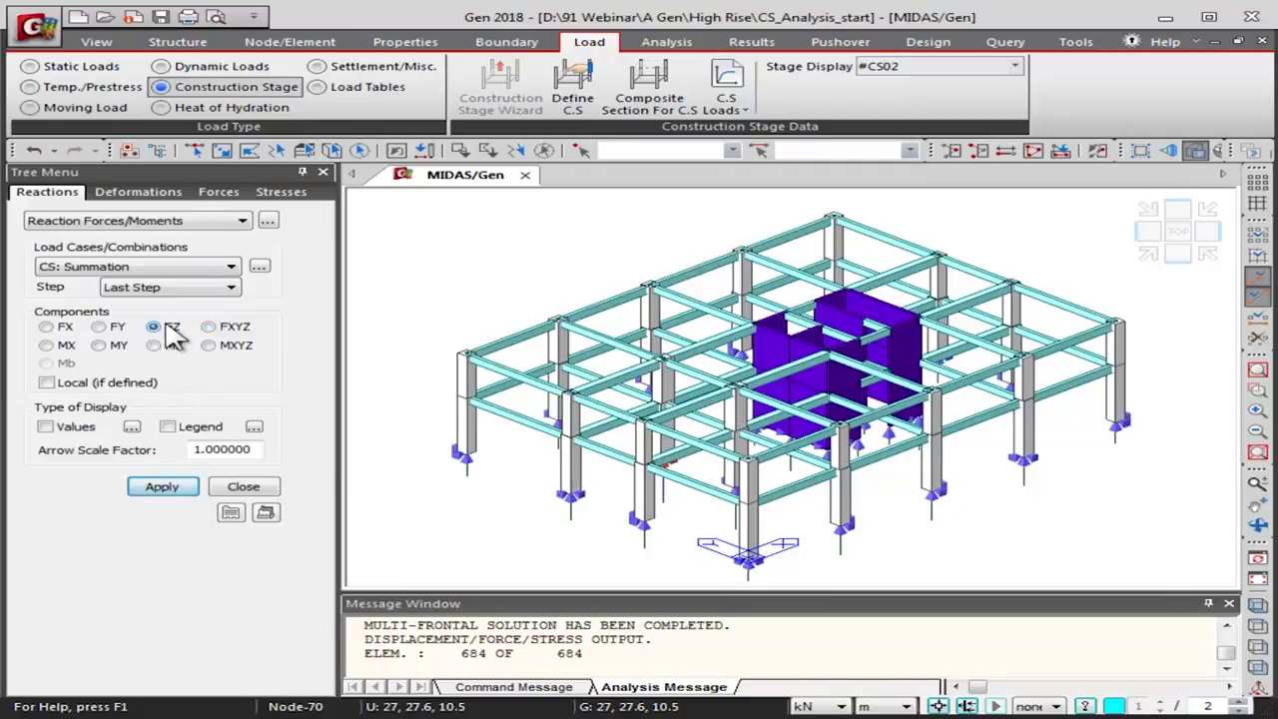
pyautogui.click(80, 428)
pyautogui.click(165, 488)
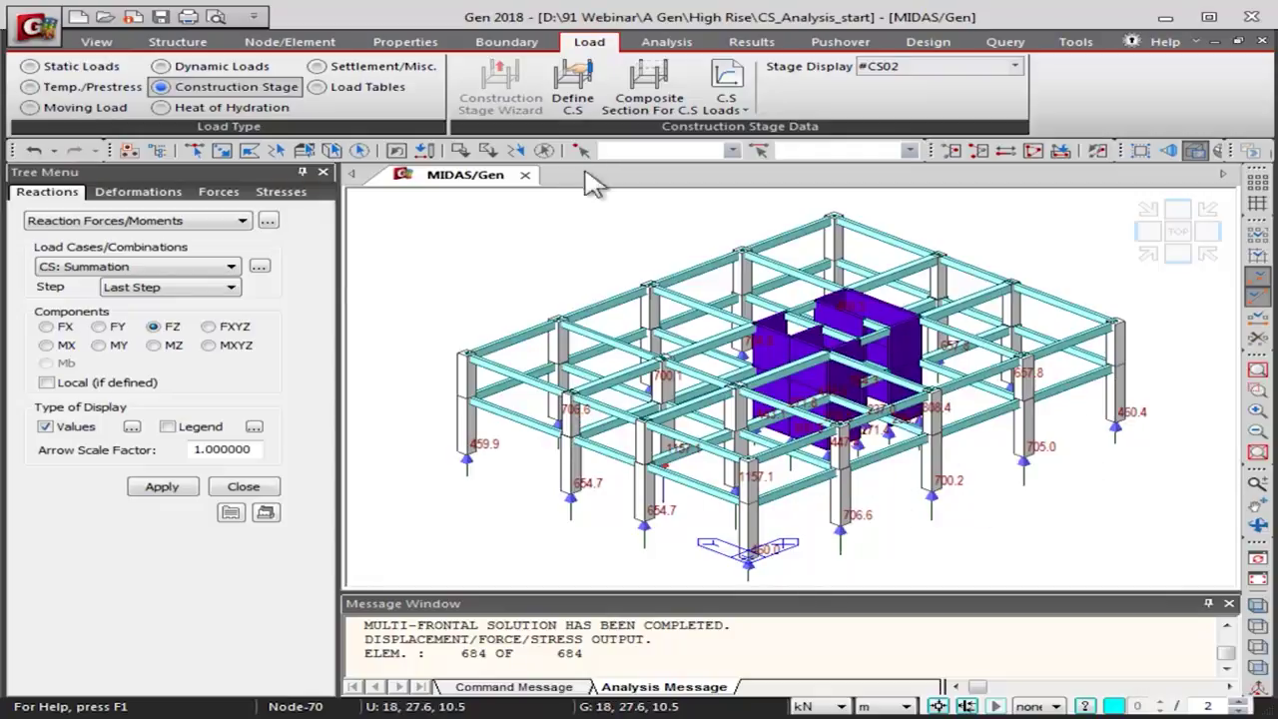
# Examine the FZ reactions for stages #CS04, #CS08, #CS11 and #CS_dummy in turn
pyautogui.click(908, 68)
pyautogui.click(904, 147)
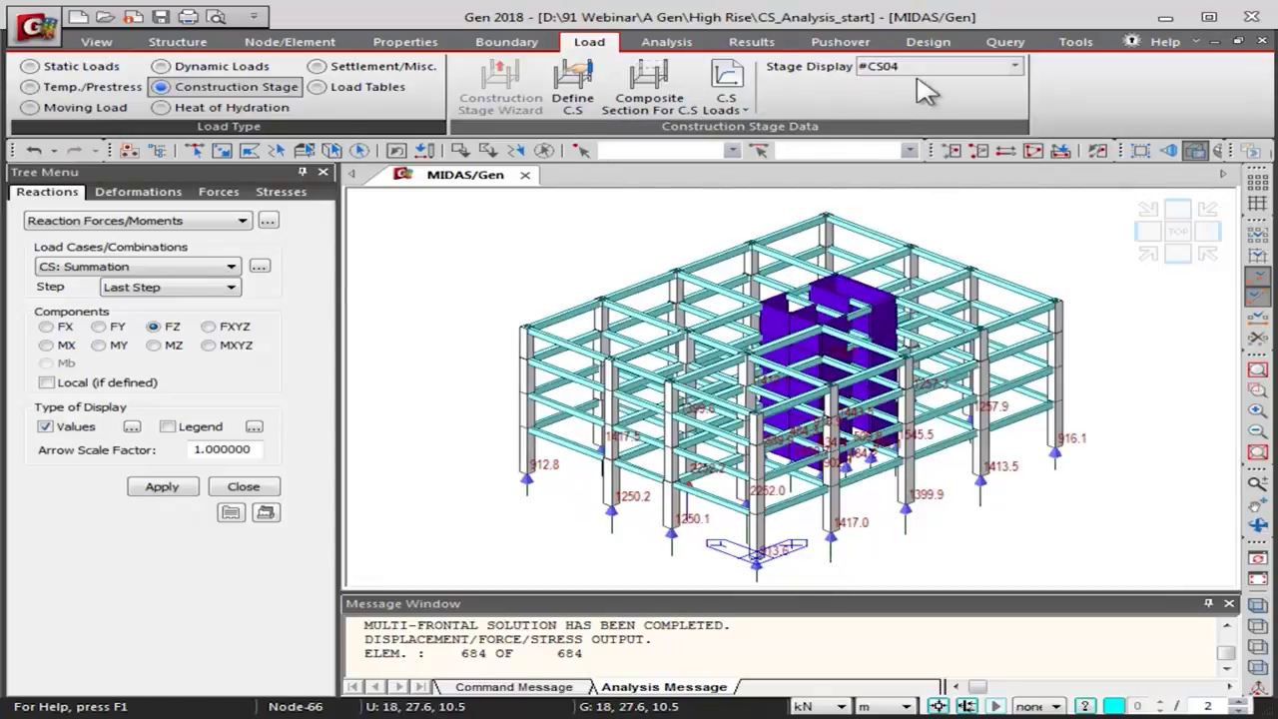
pyautogui.click(923, 67)
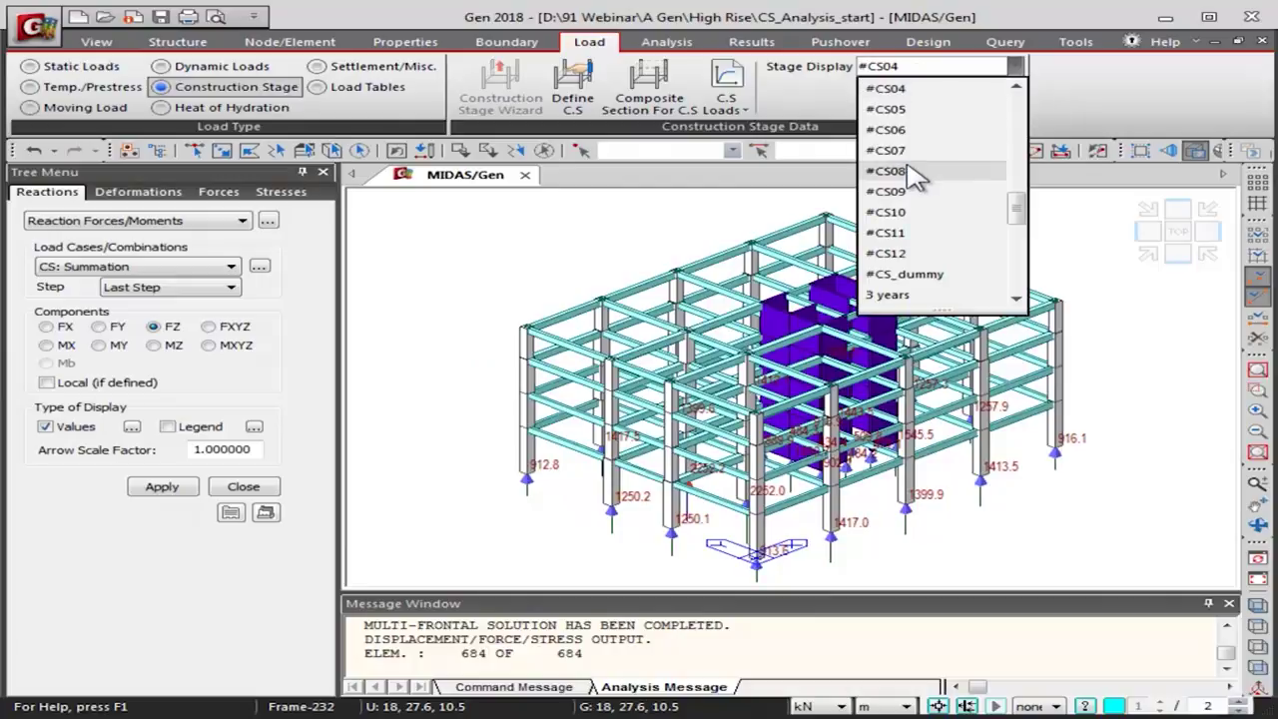
pyautogui.click(916, 172)
pyautogui.click(923, 67)
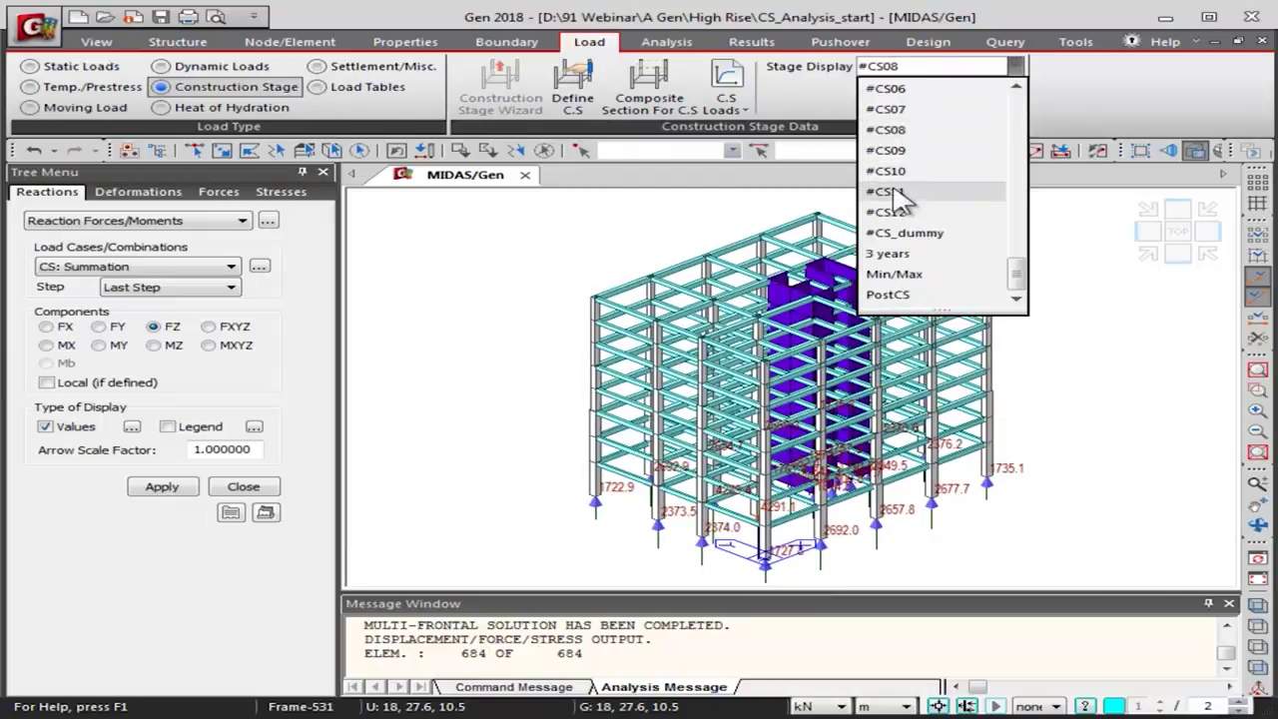
pyautogui.click(899, 191)
pyautogui.click(924, 67)
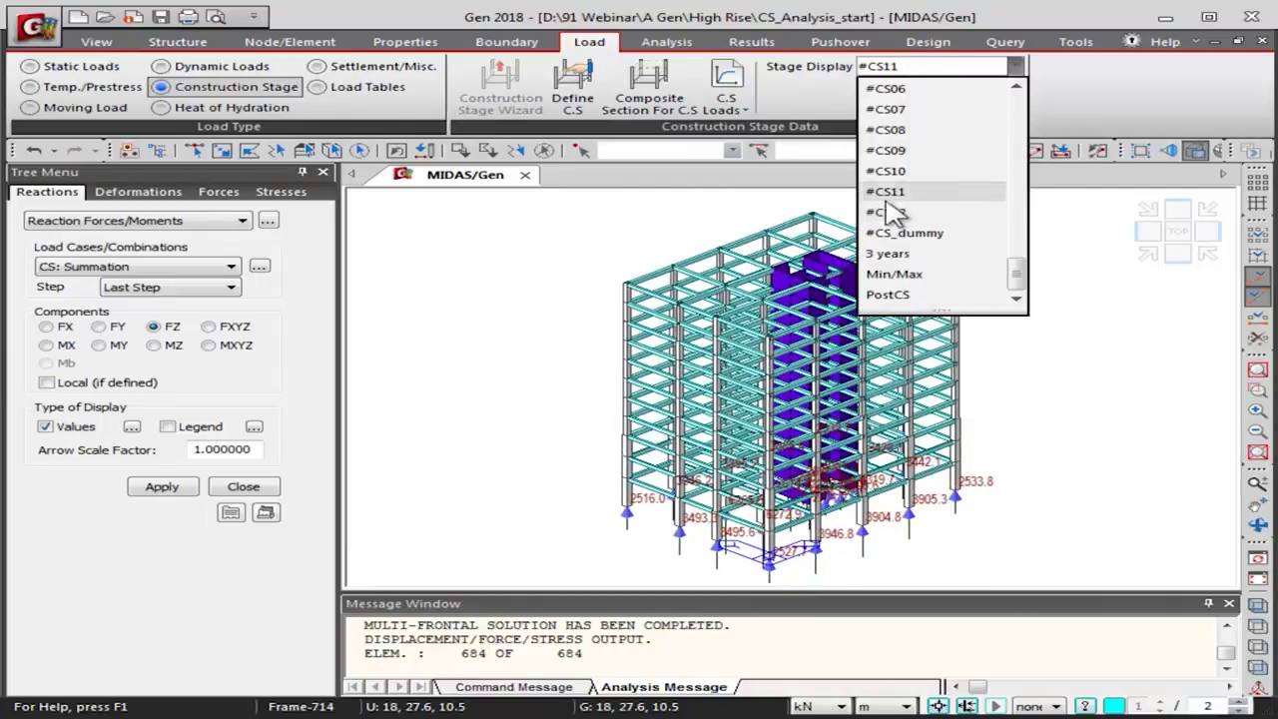
pyautogui.click(903, 233)
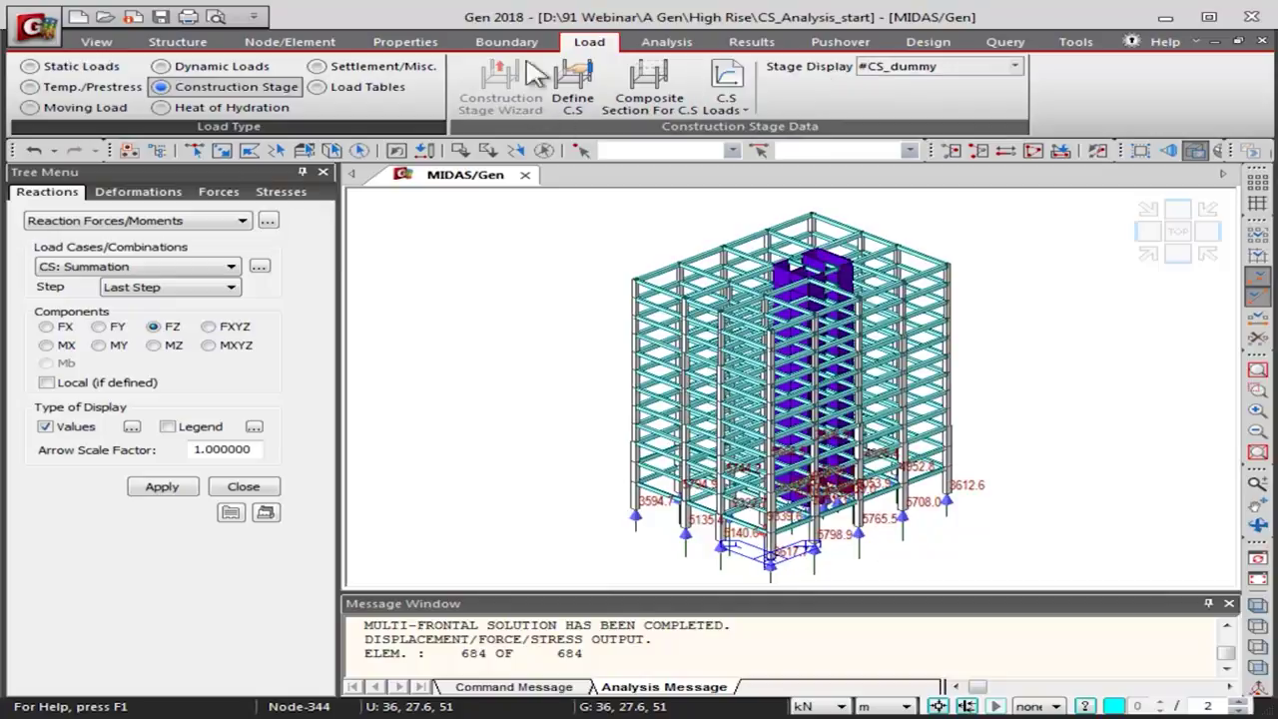
# Open the Displacement Contour results to view their options for CS: Summation
pyautogui.click(751, 42)
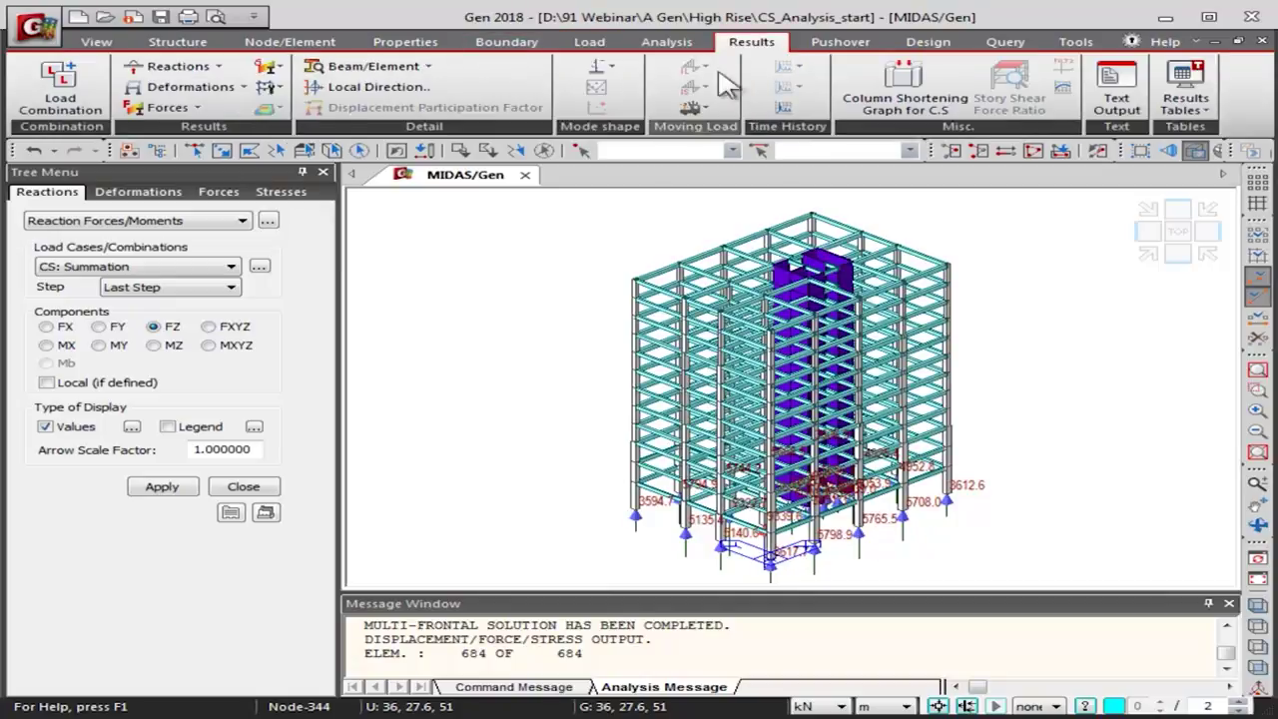
pyautogui.click(184, 88)
pyautogui.click(179, 130)
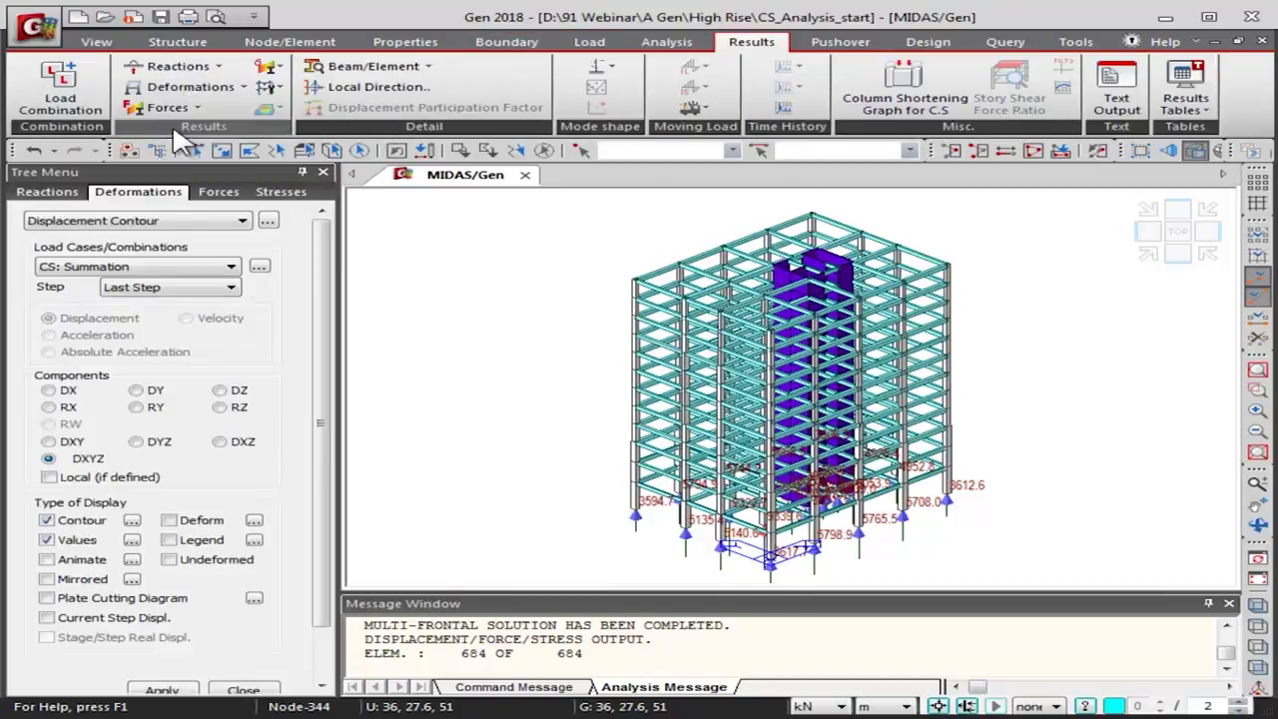
# Plot the My beam diagrams for CS: Summation with contour and values, and inspect the lower-storey members
pyautogui.click(168, 106)
pyautogui.click(175, 172)
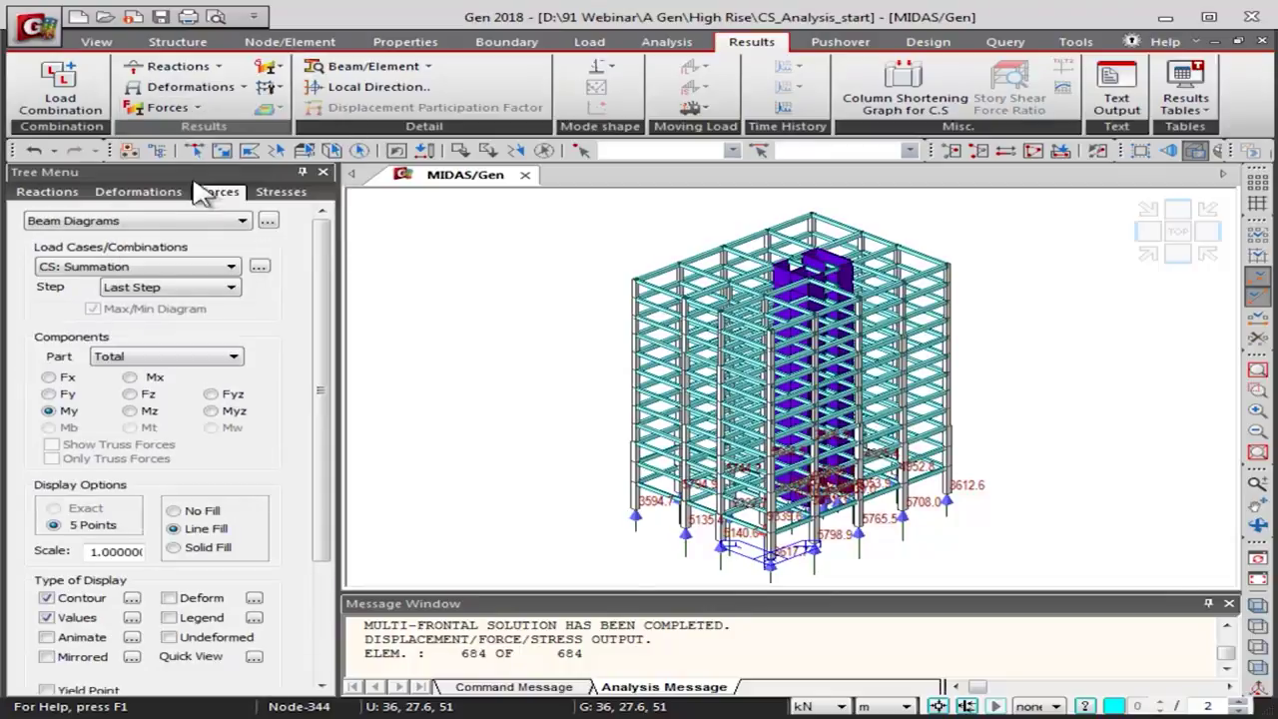
pyautogui.moveTo(329, 320); pyautogui.dragTo(255, 455)
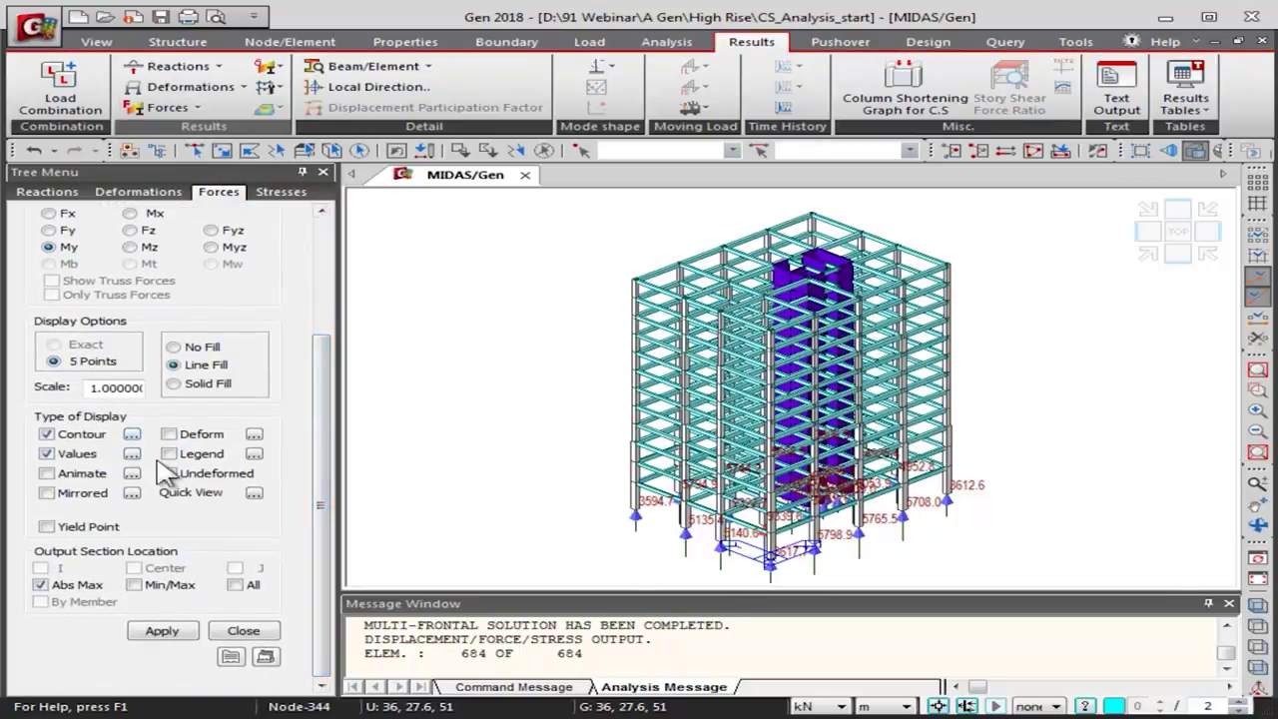
pyautogui.click(181, 632)
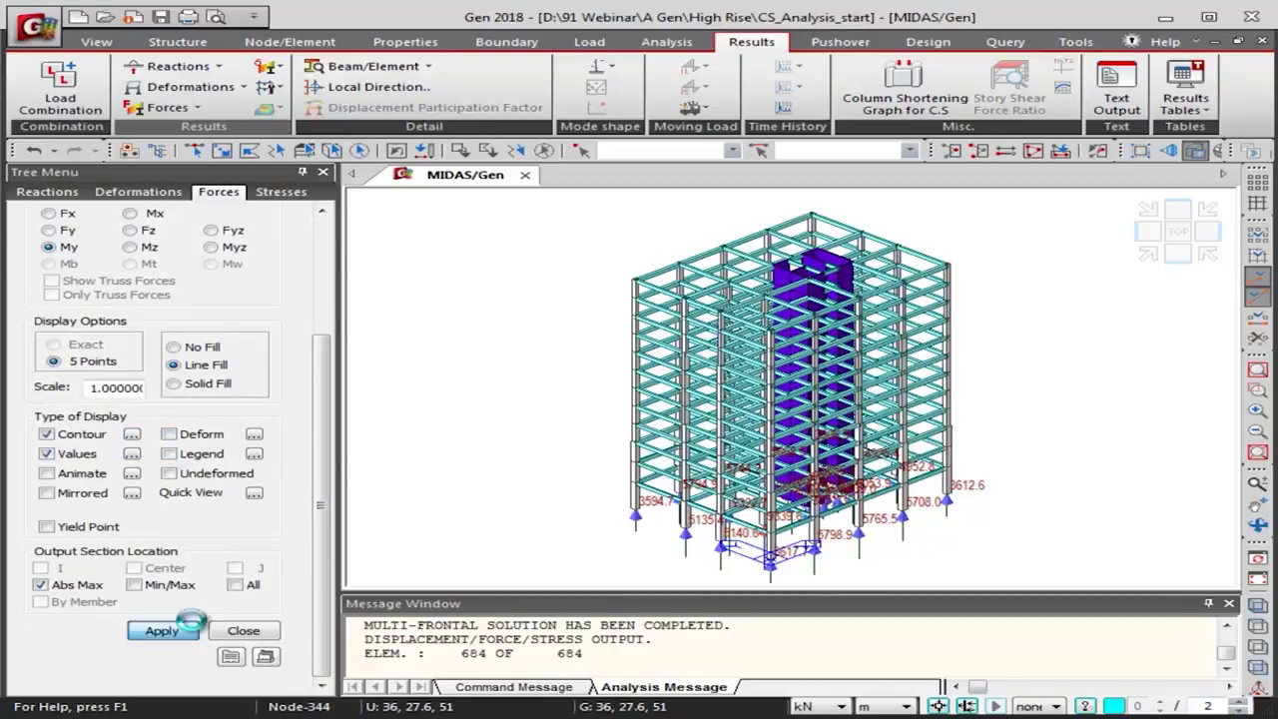
pyautogui.scroll(5, 611, 479)
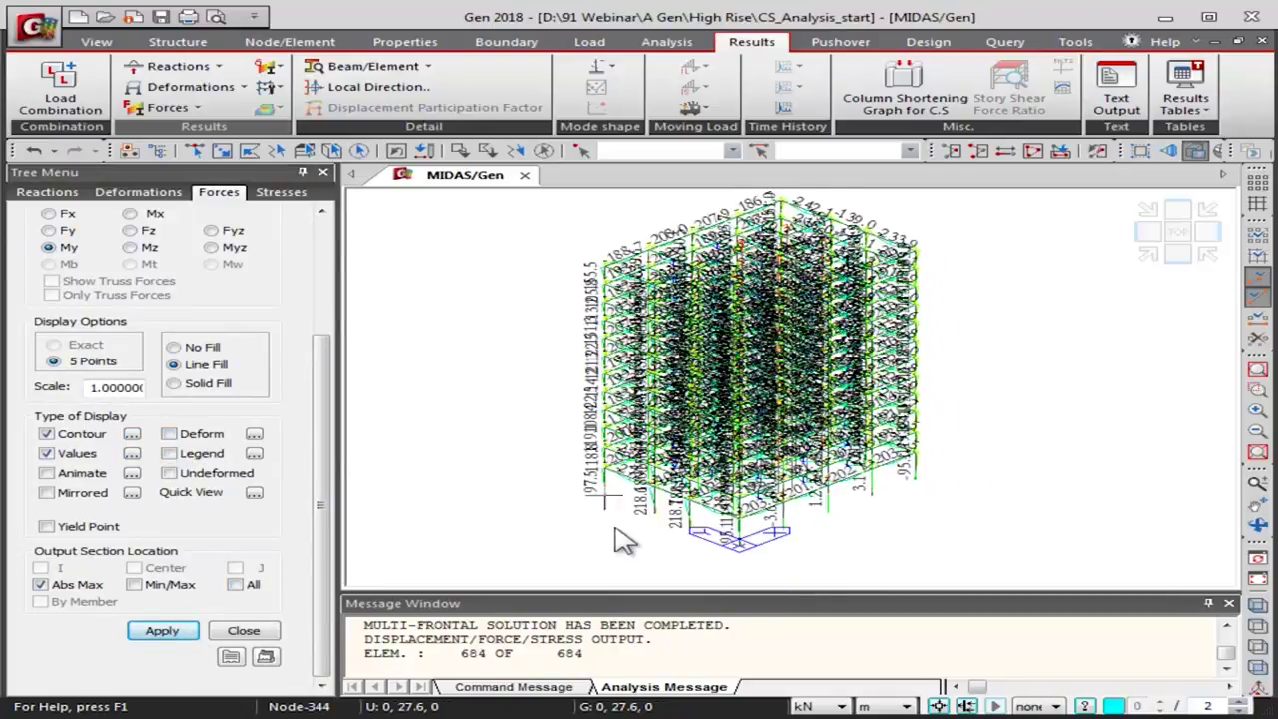
pyautogui.scroll(2, 625, 451)
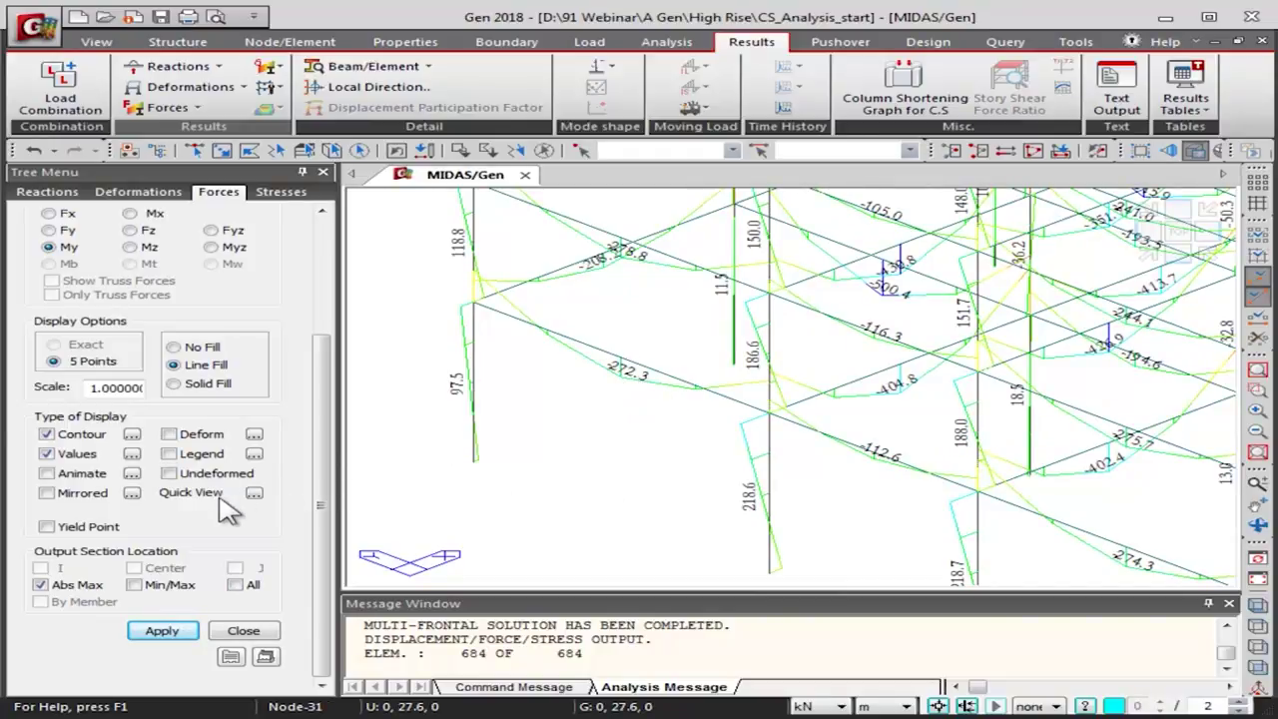
# Display the 3 years stage for the My beam diagrams and inspect the lower-storey member values
pyautogui.click(588, 42)
pyautogui.click(1015, 65)
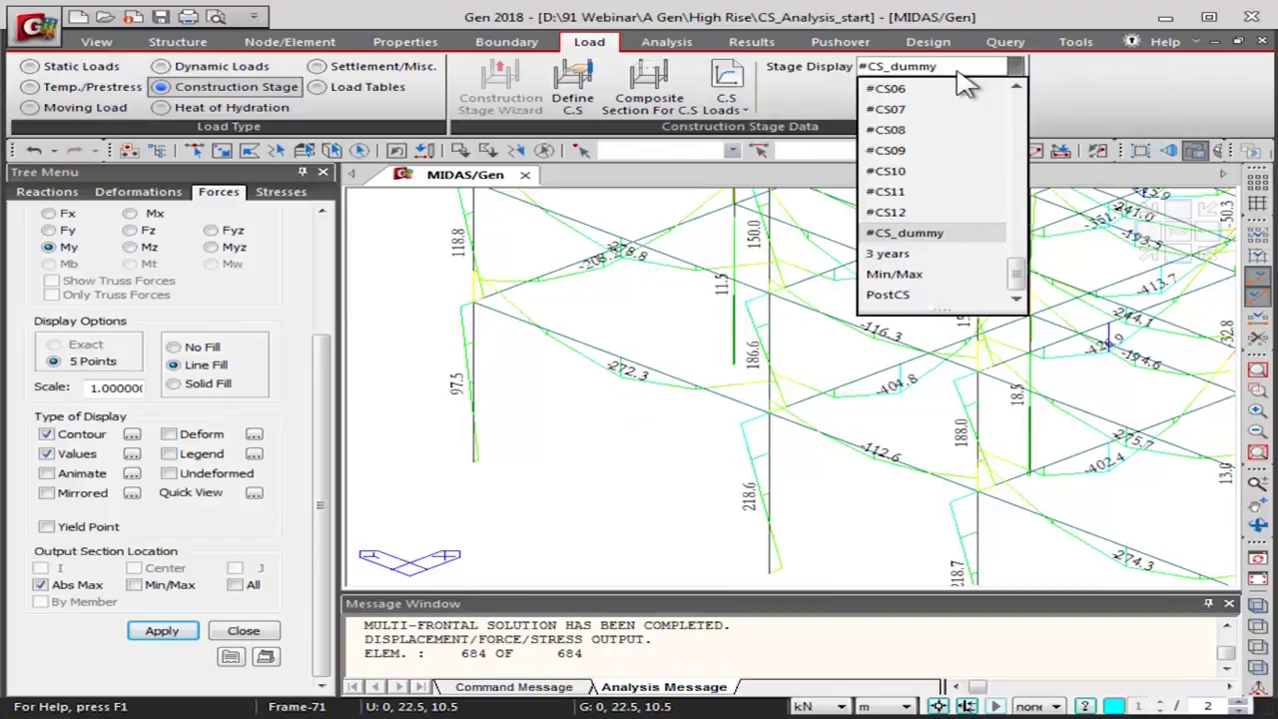
pyautogui.click(911, 254)
pyautogui.scroll(10, 697, 486)
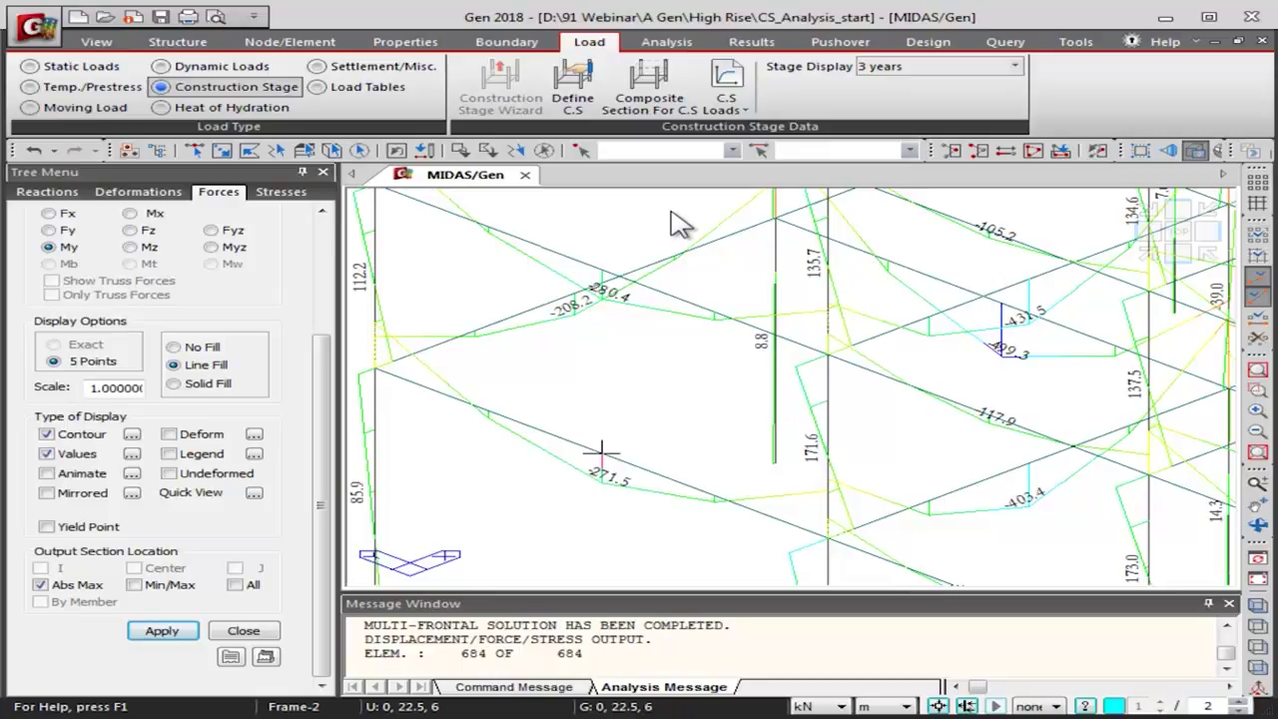
pyautogui.moveTo(684, 408); pyautogui.dragTo(662, 405, button='middle')
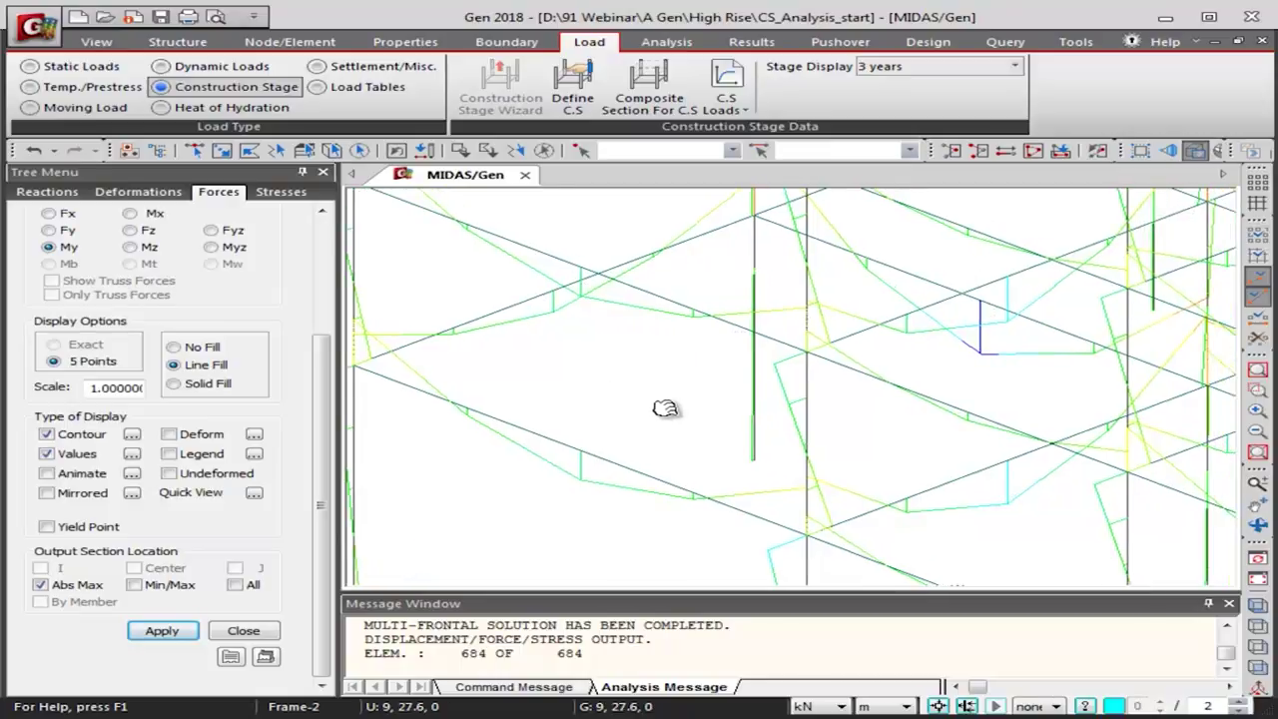
pyautogui.scroll(-4, 604, 404)
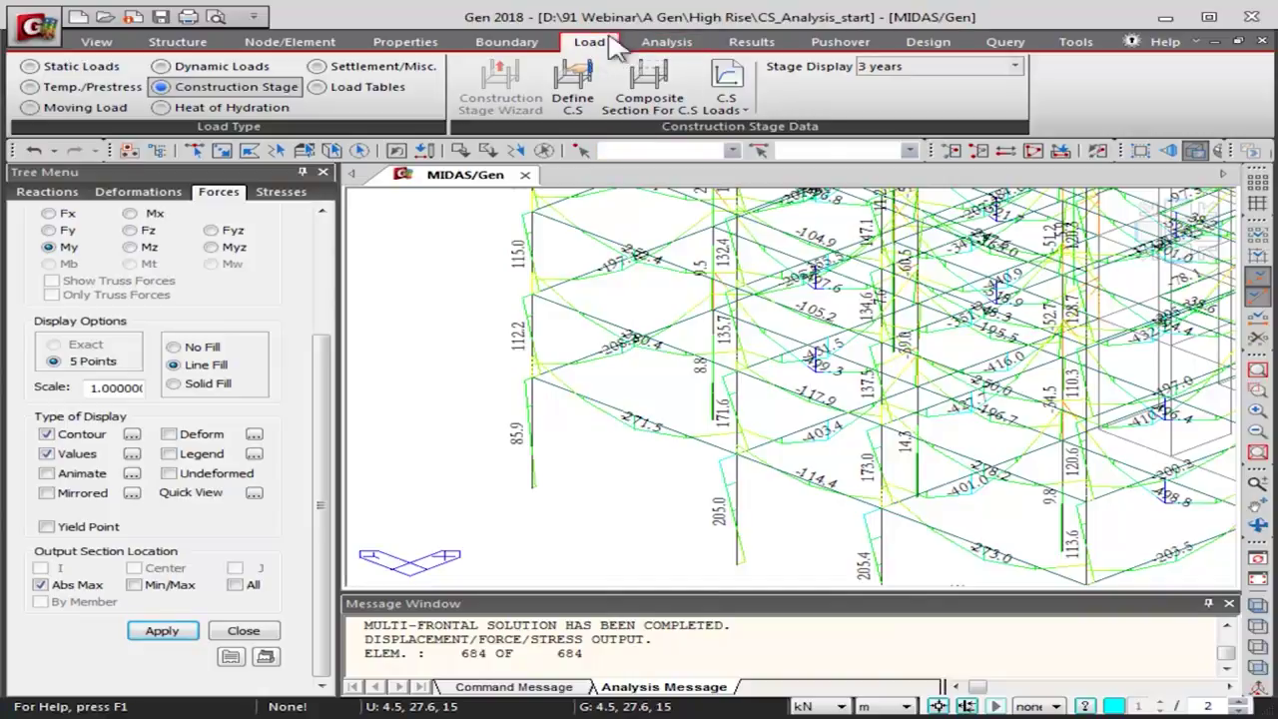
# Open the Column Shortening Graph for C.S, show the whole model in isometric view, and set the stage display to PostCS
pyautogui.click(766, 48)
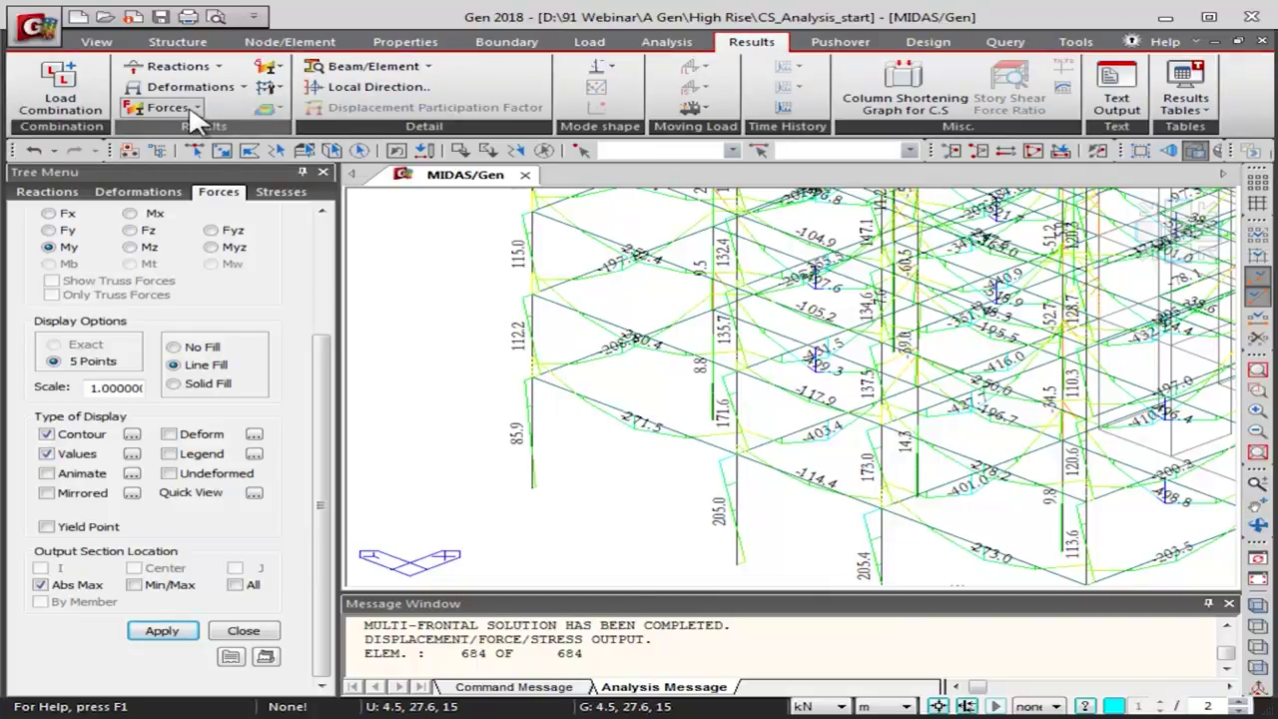
pyautogui.click(923, 88)
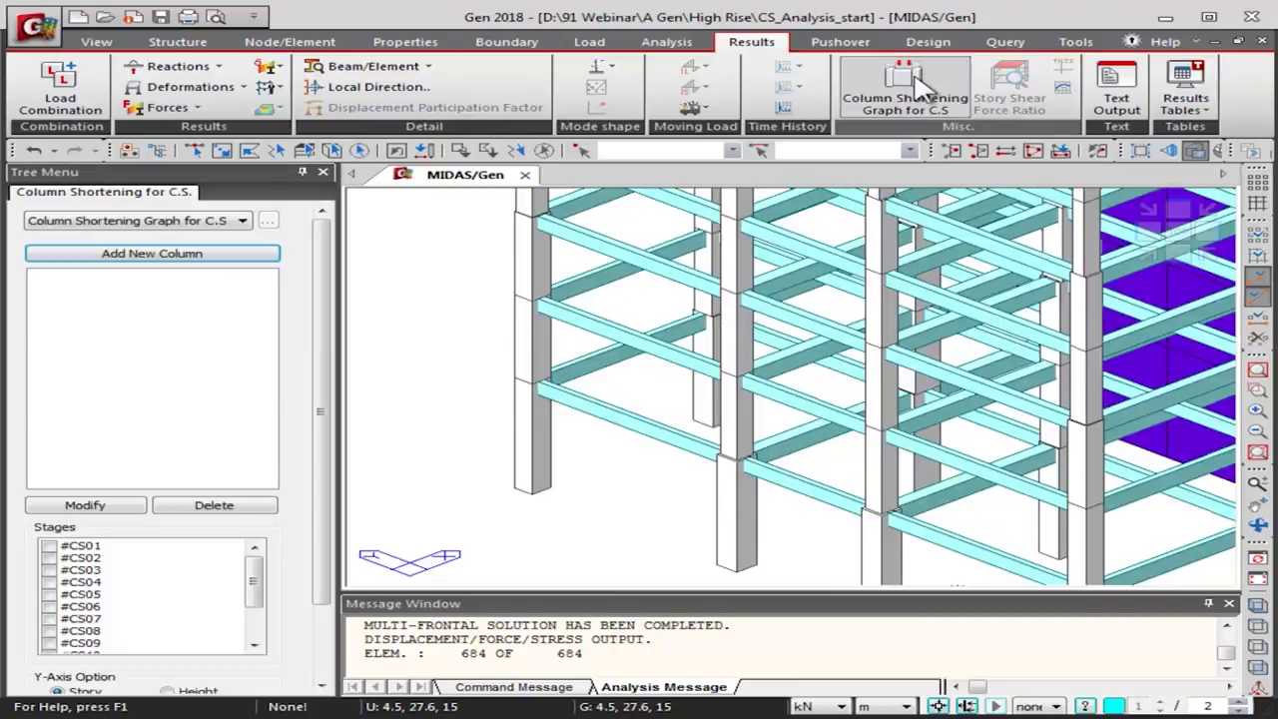
pyautogui.click(1141, 259)
pyautogui.click(190, 258)
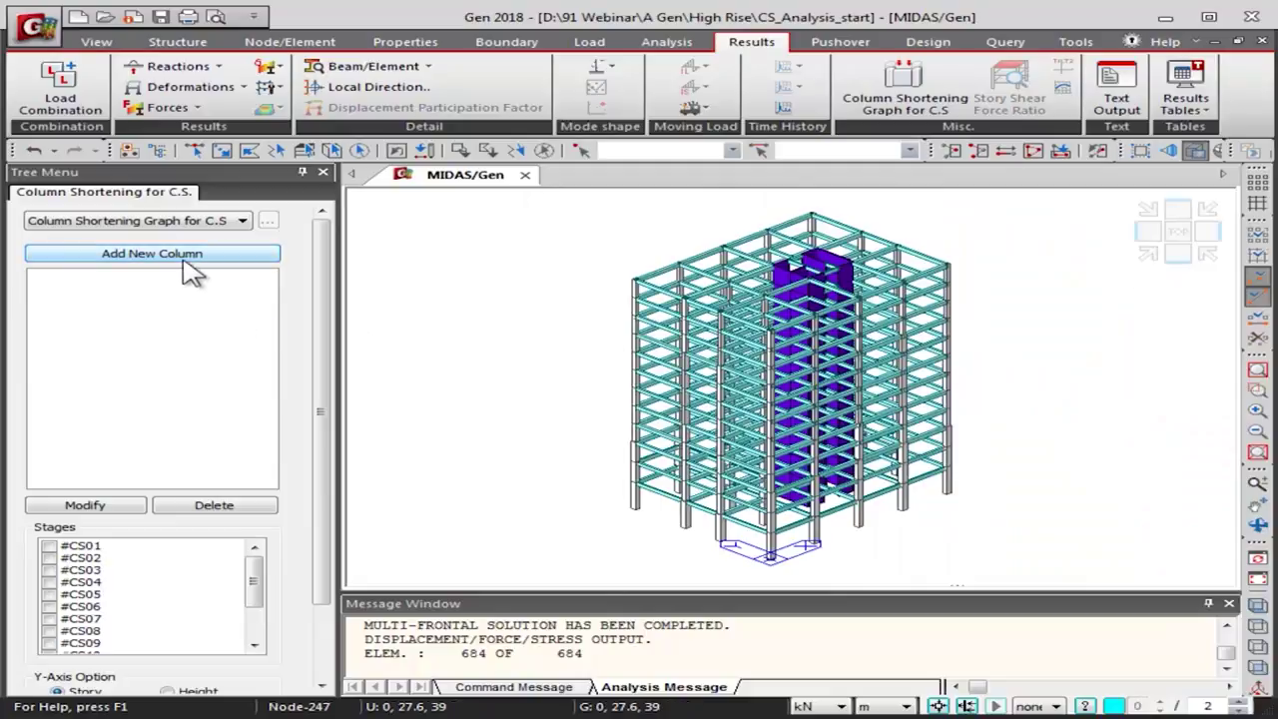
pyautogui.click(589, 42)
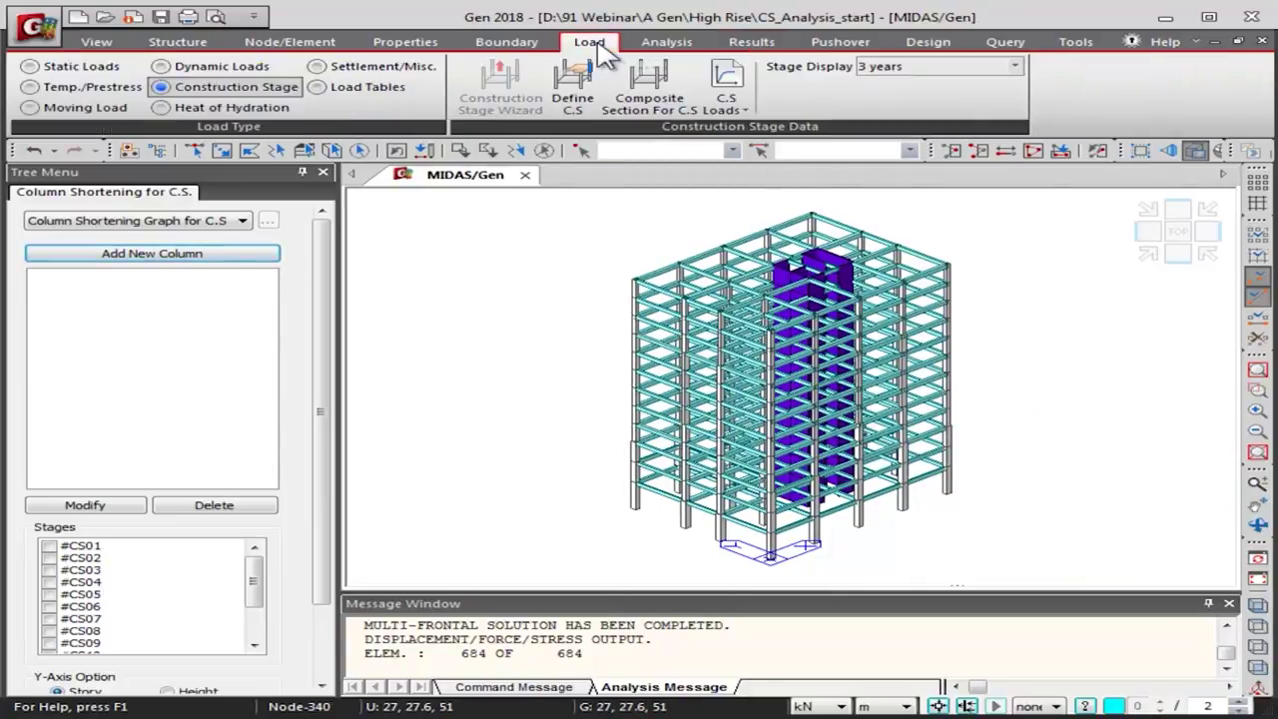
pyautogui.click(869, 68)
pyautogui.moveTo(1018, 276); pyautogui.dragTo(1022, 303)
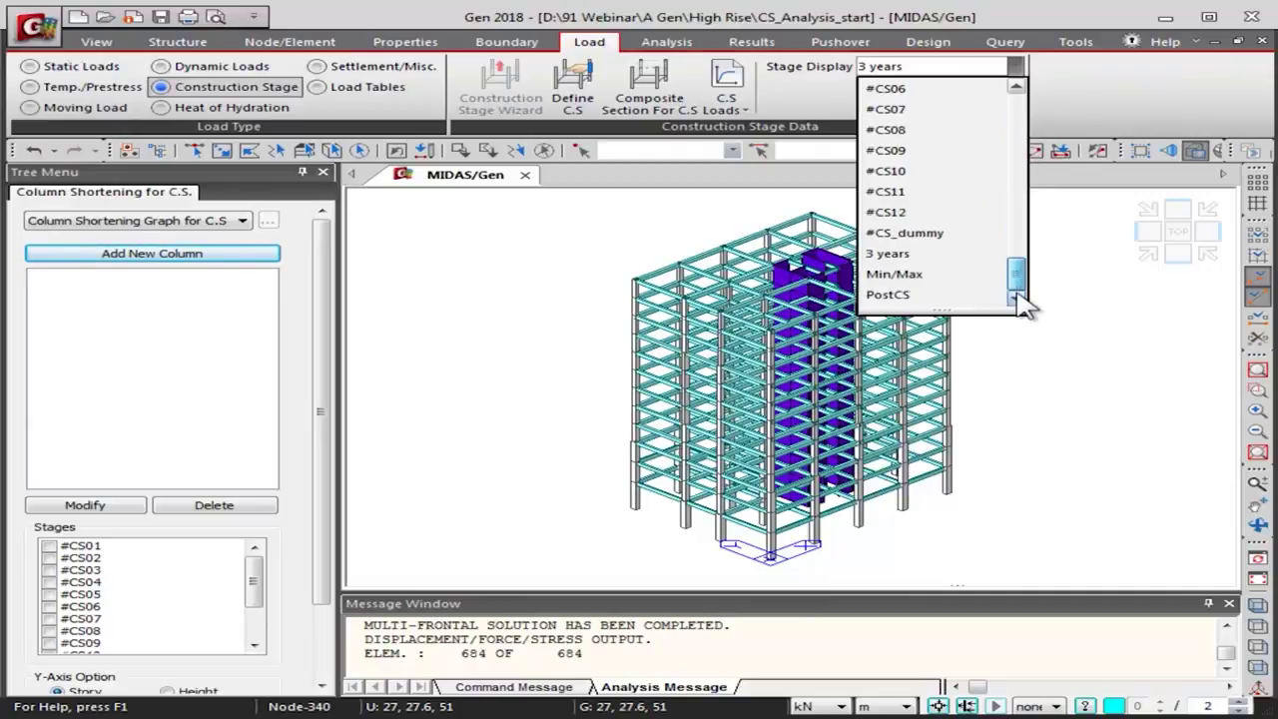
pyautogui.click(956, 296)
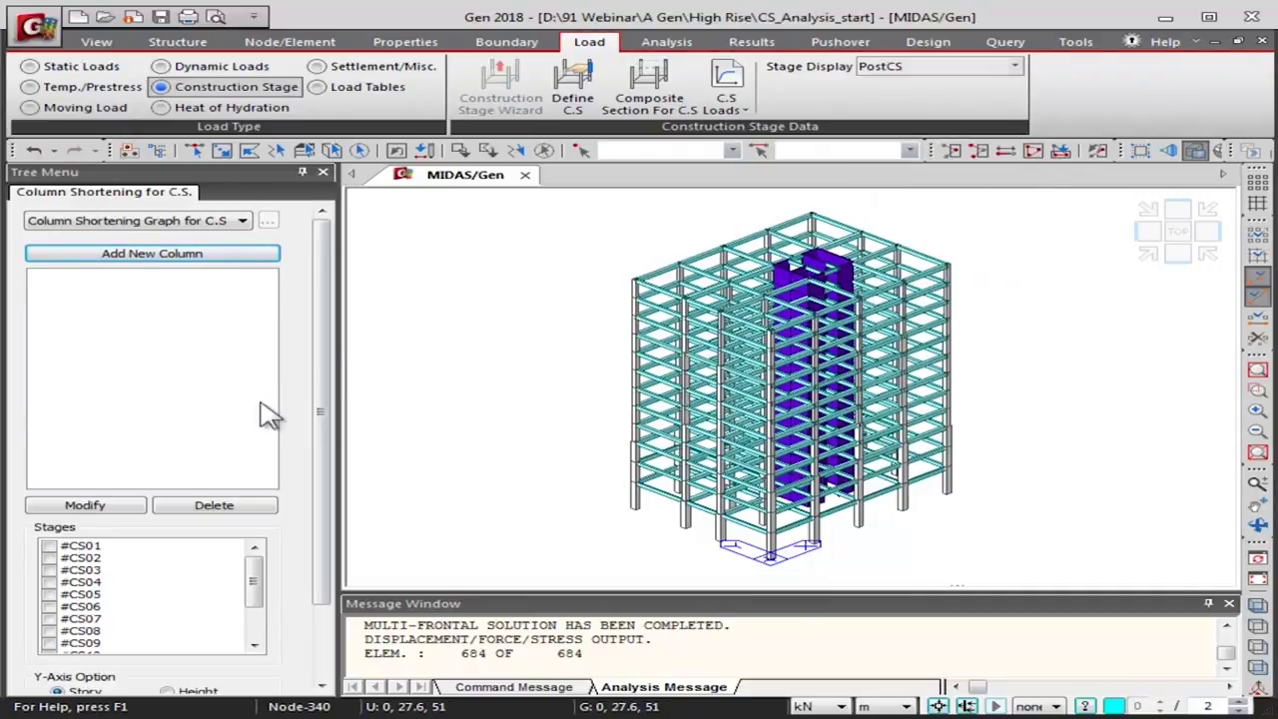
# Add column C1 at X 0, Y 0 with the Elastic, Creep, Shrinkage and Total Sub to Casting results
pyautogui.click(152, 255)
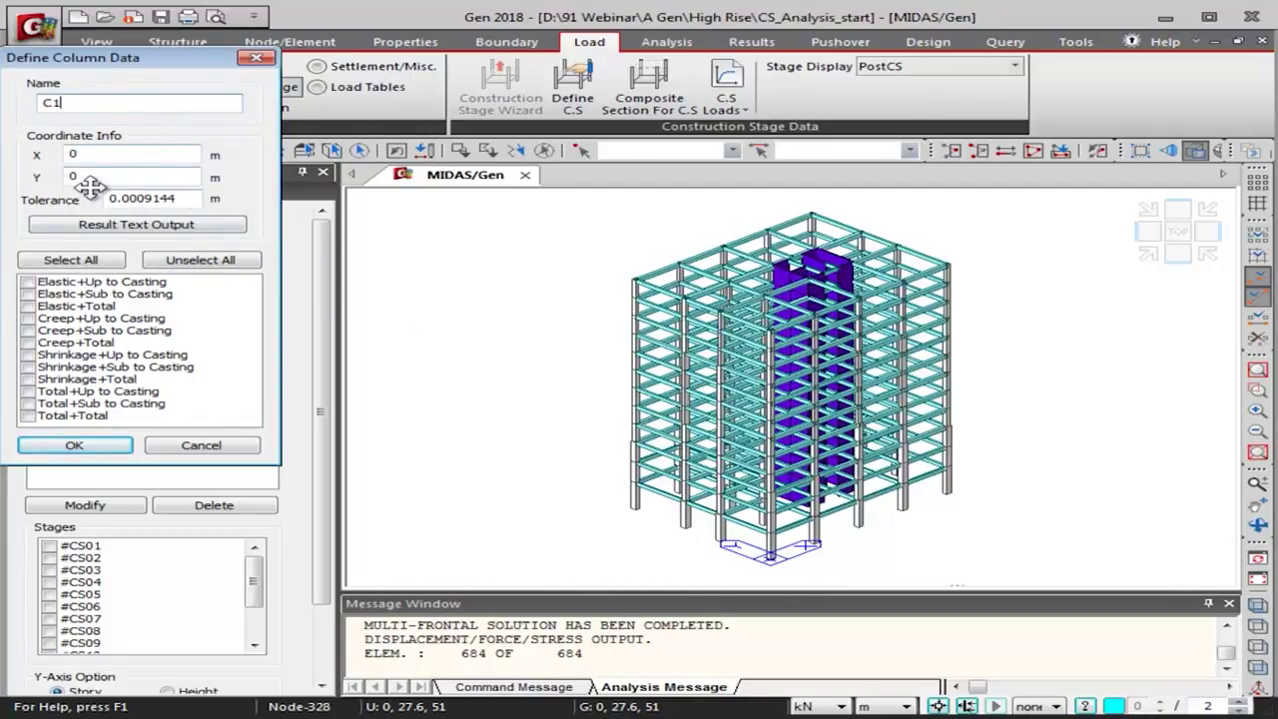
pyautogui.click(28, 293)
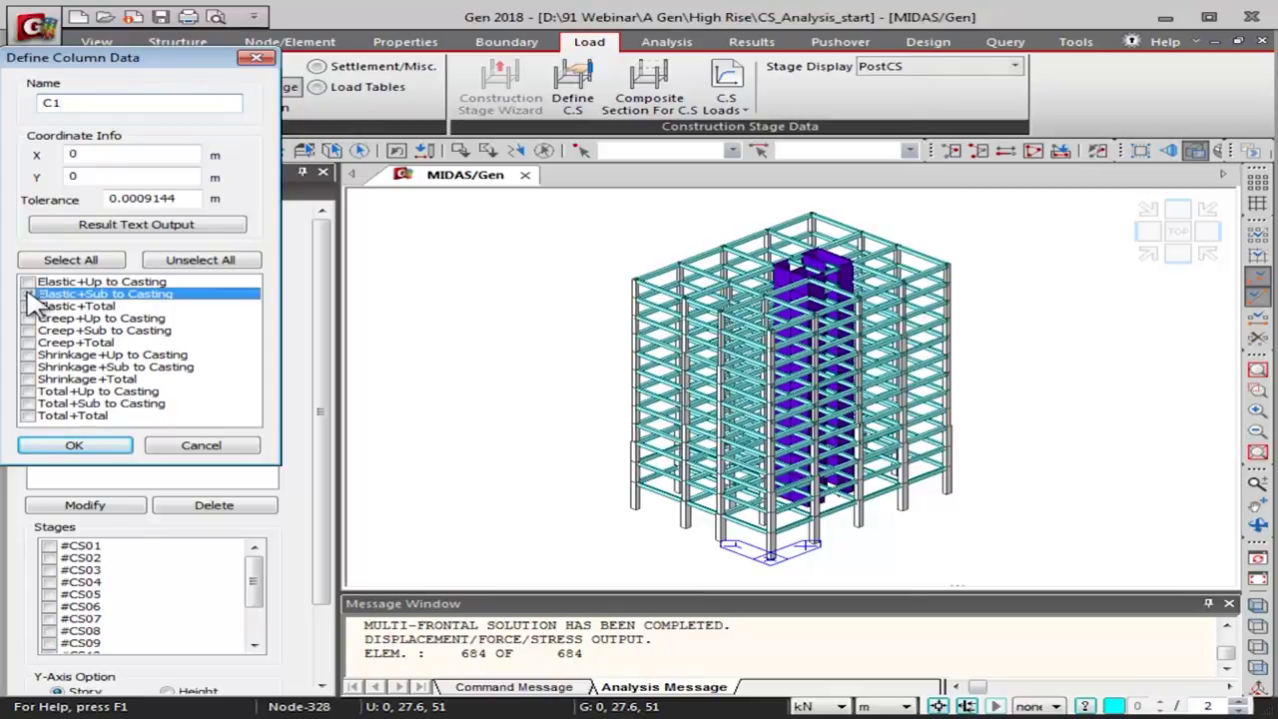
pyautogui.click(29, 319)
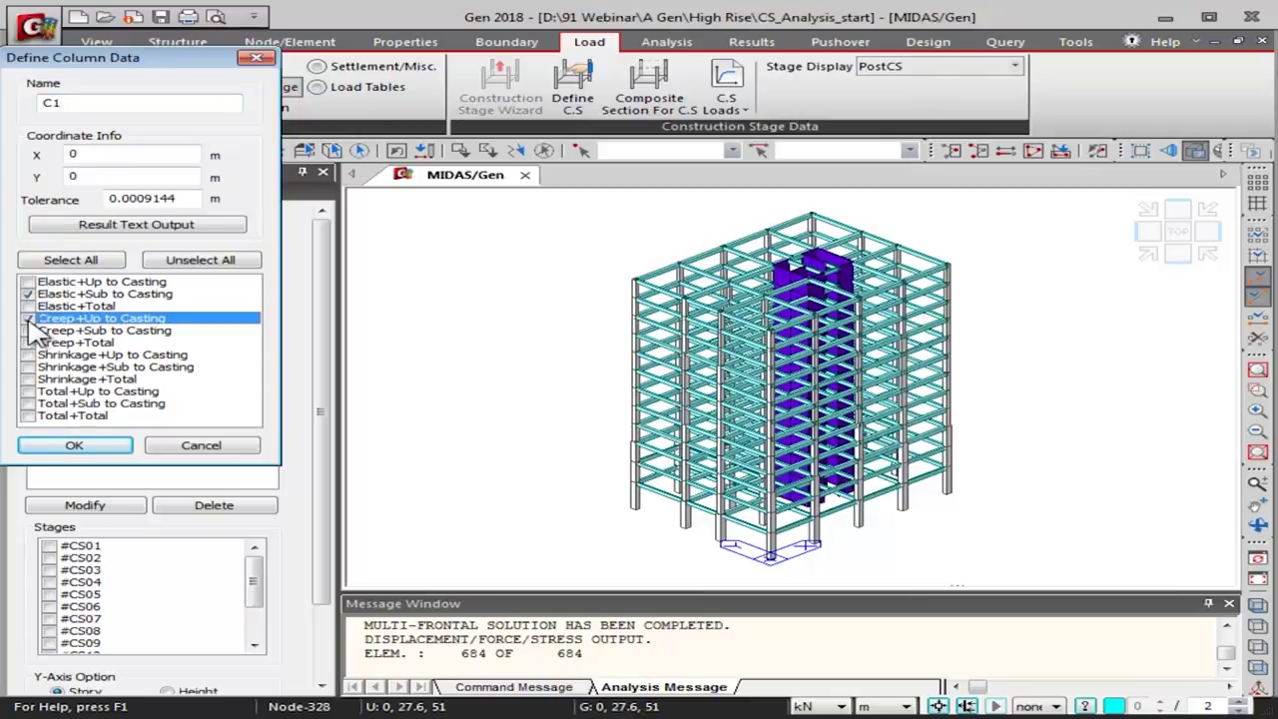
pyautogui.click(28, 331)
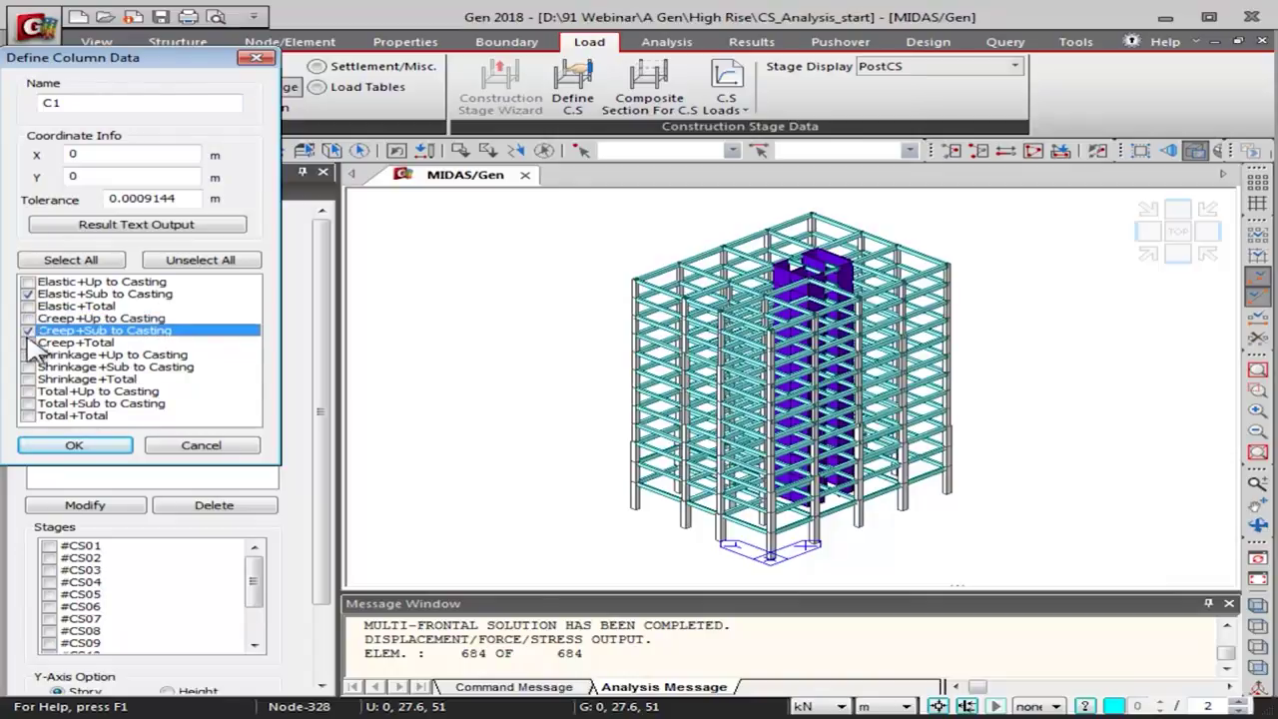
pyautogui.click(29, 366)
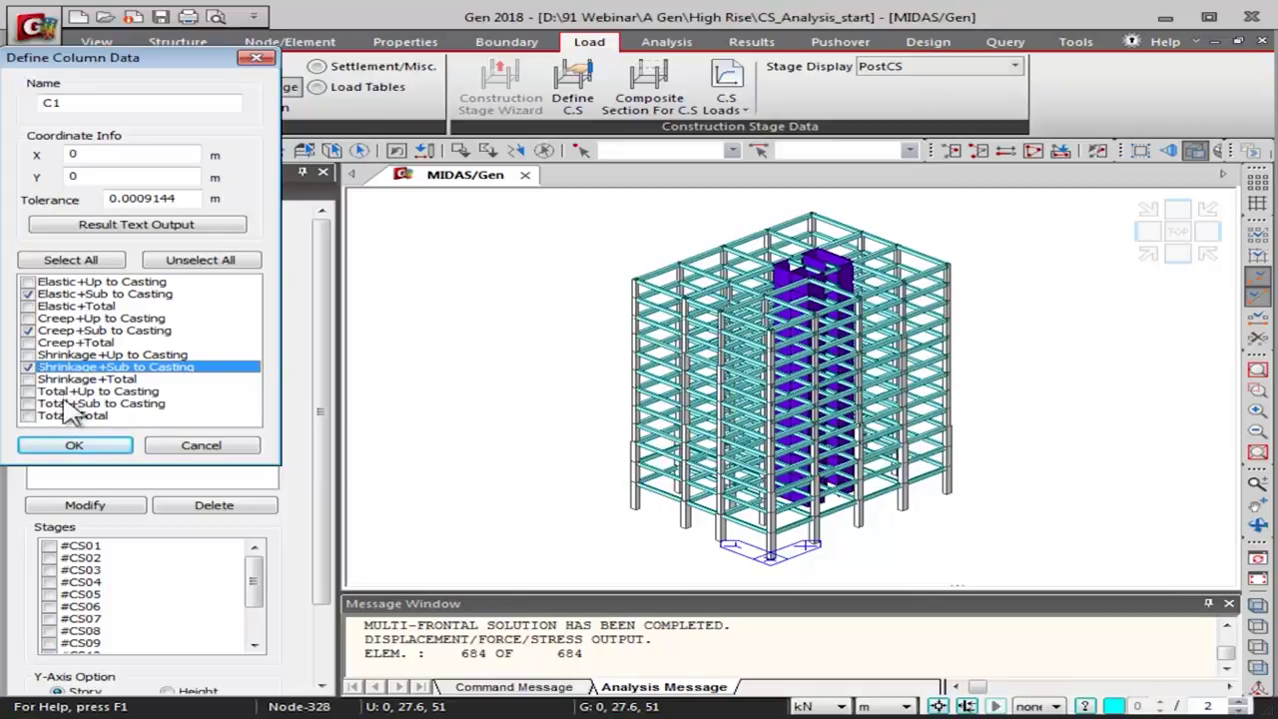
pyautogui.click(29, 403)
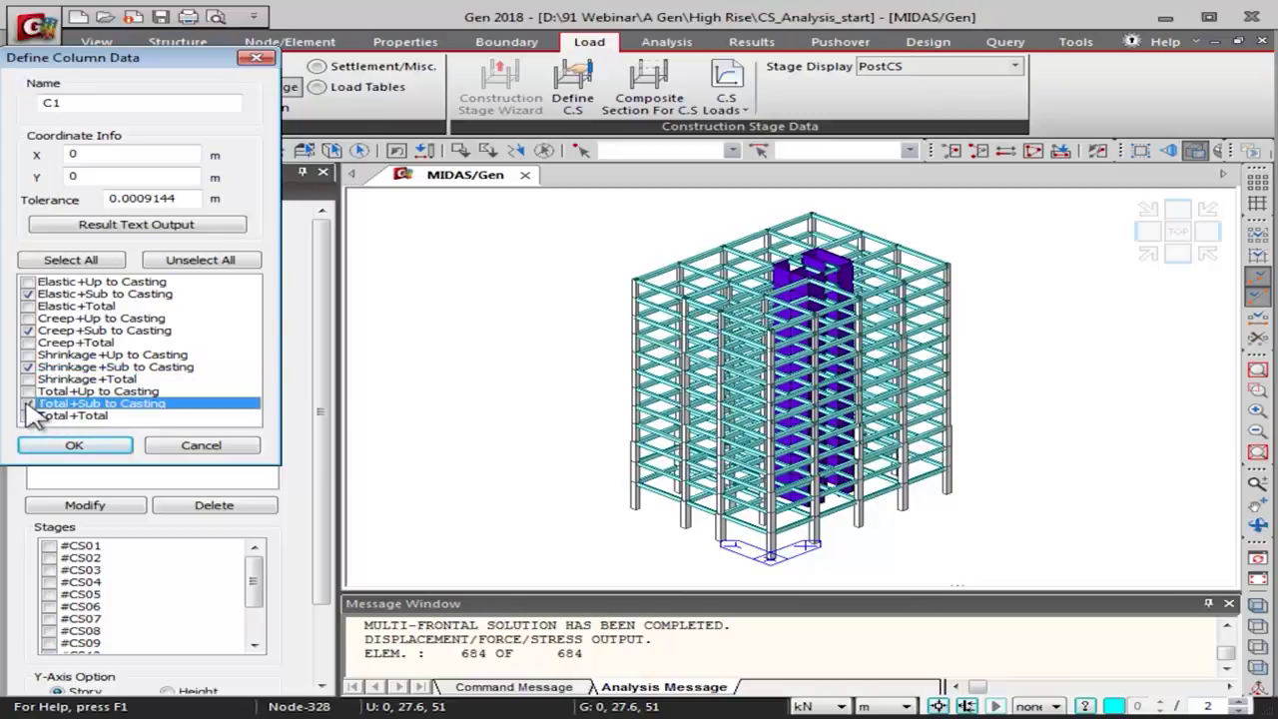
pyautogui.click(98, 445)
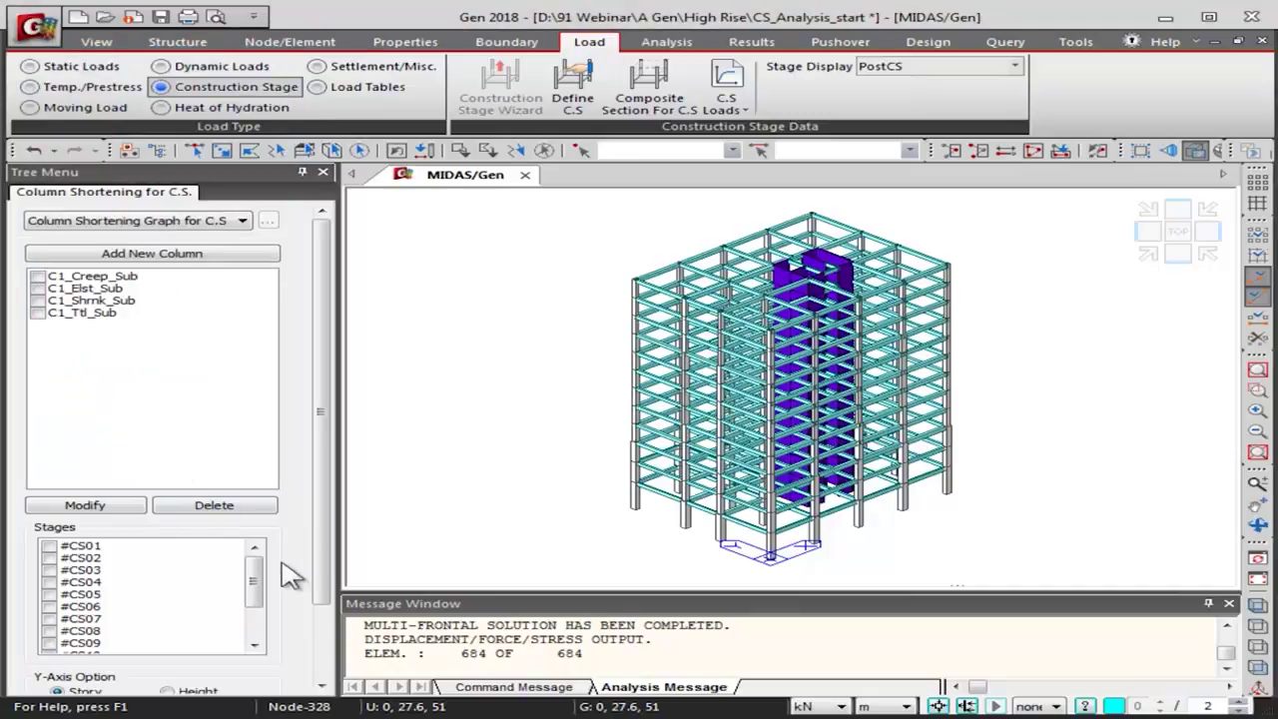
# Plot the column shortening graph of all four C1 results for the 3 years stage by story, and maximize the graph window
pyautogui.moveTo(257, 576); pyautogui.dragTo(256, 602)
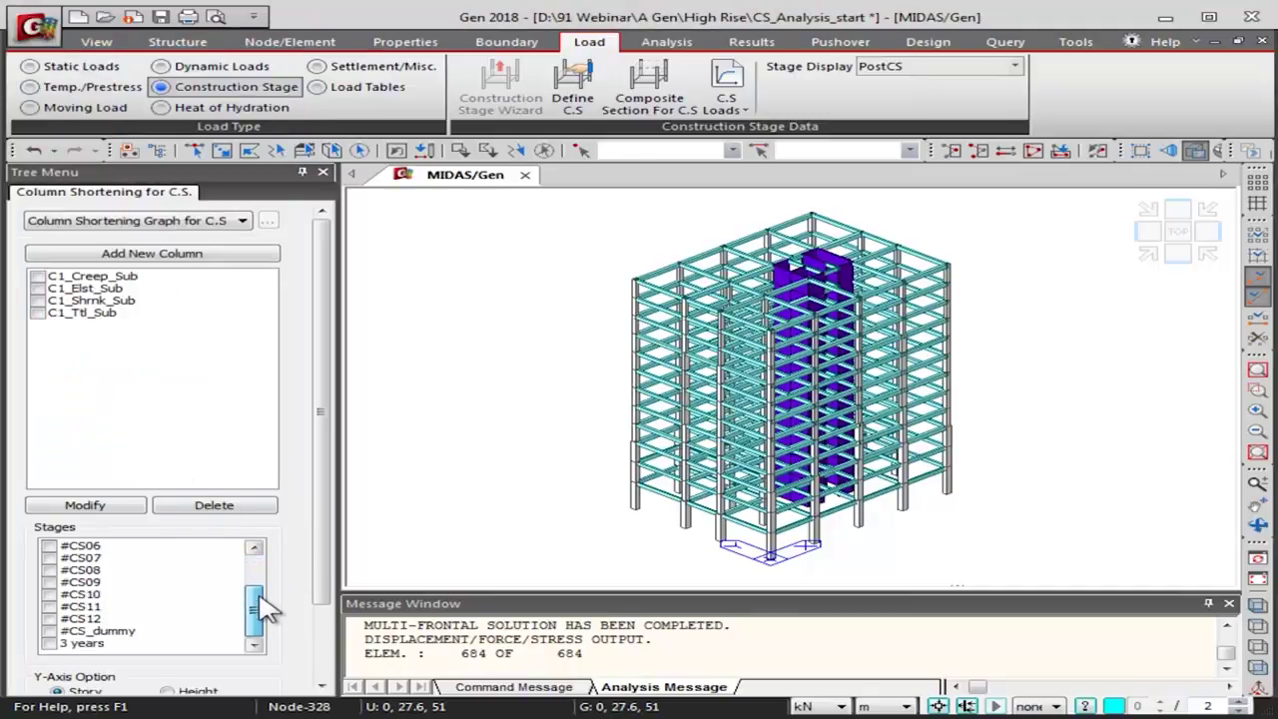
pyautogui.click(40, 278)
pyautogui.click(37, 289)
pyautogui.click(37, 300)
pyautogui.click(38, 314)
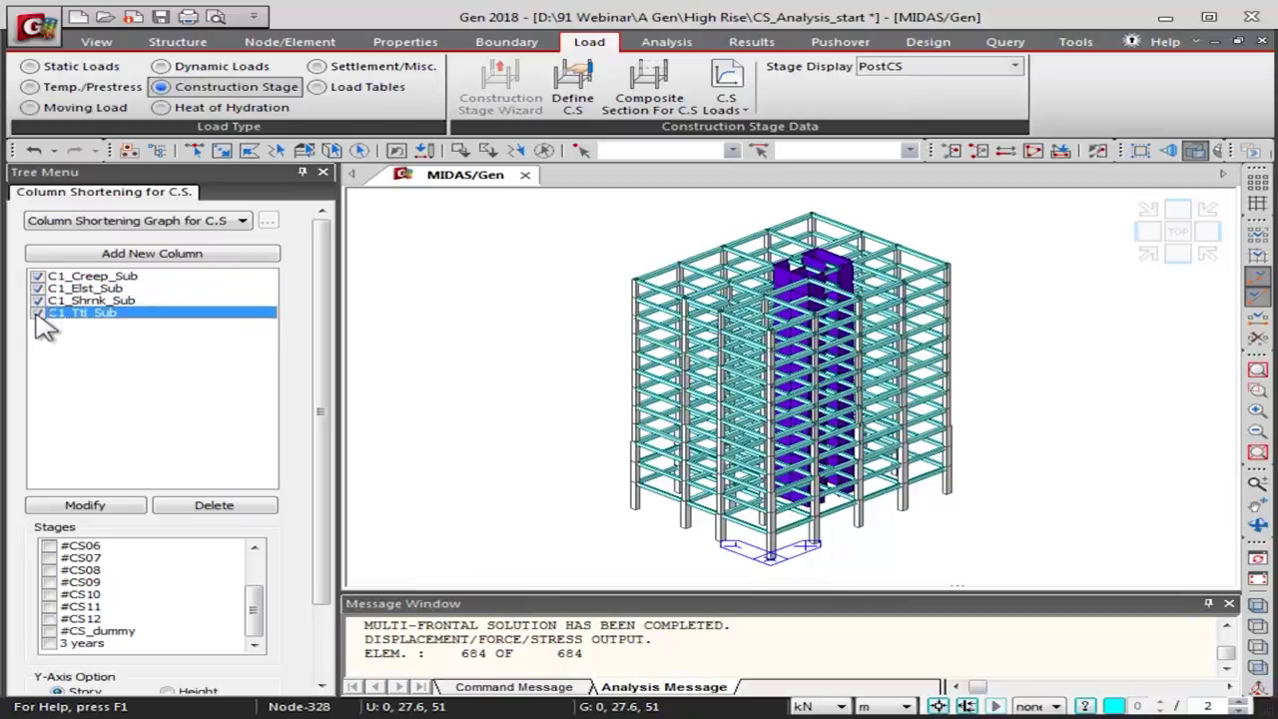
pyautogui.click(50, 643)
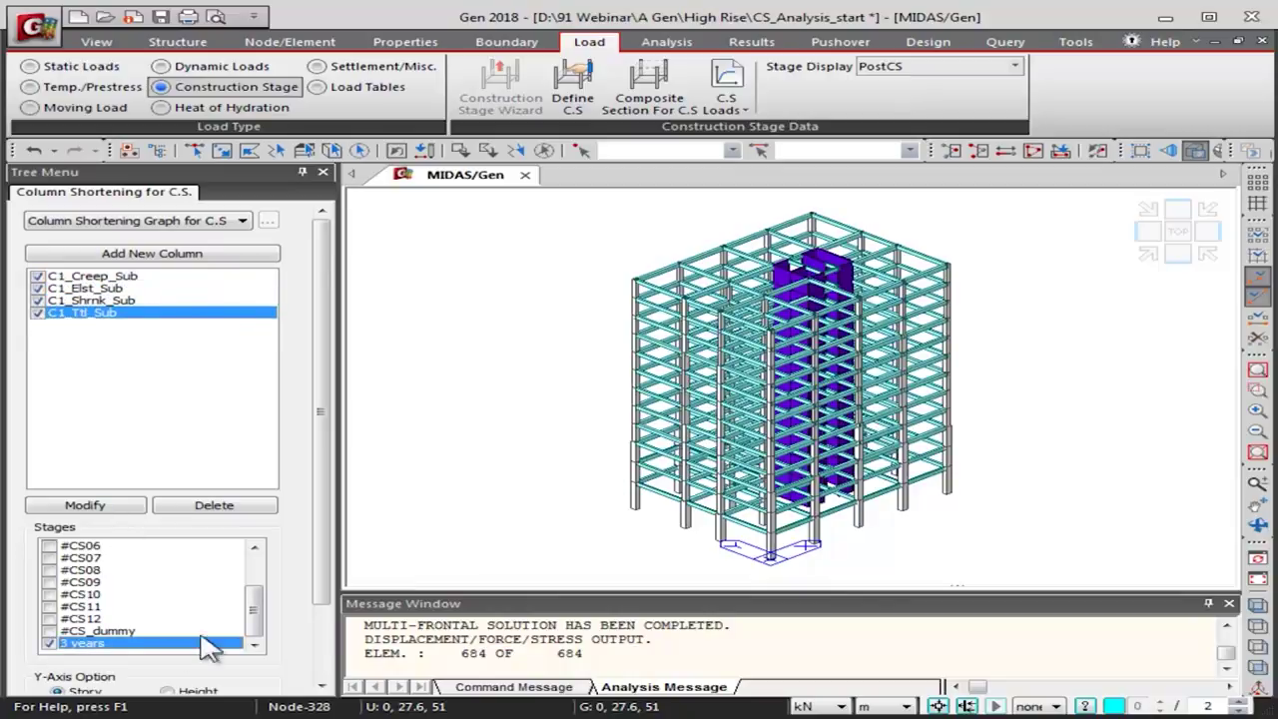
pyautogui.scroll(-3, 319, 564)
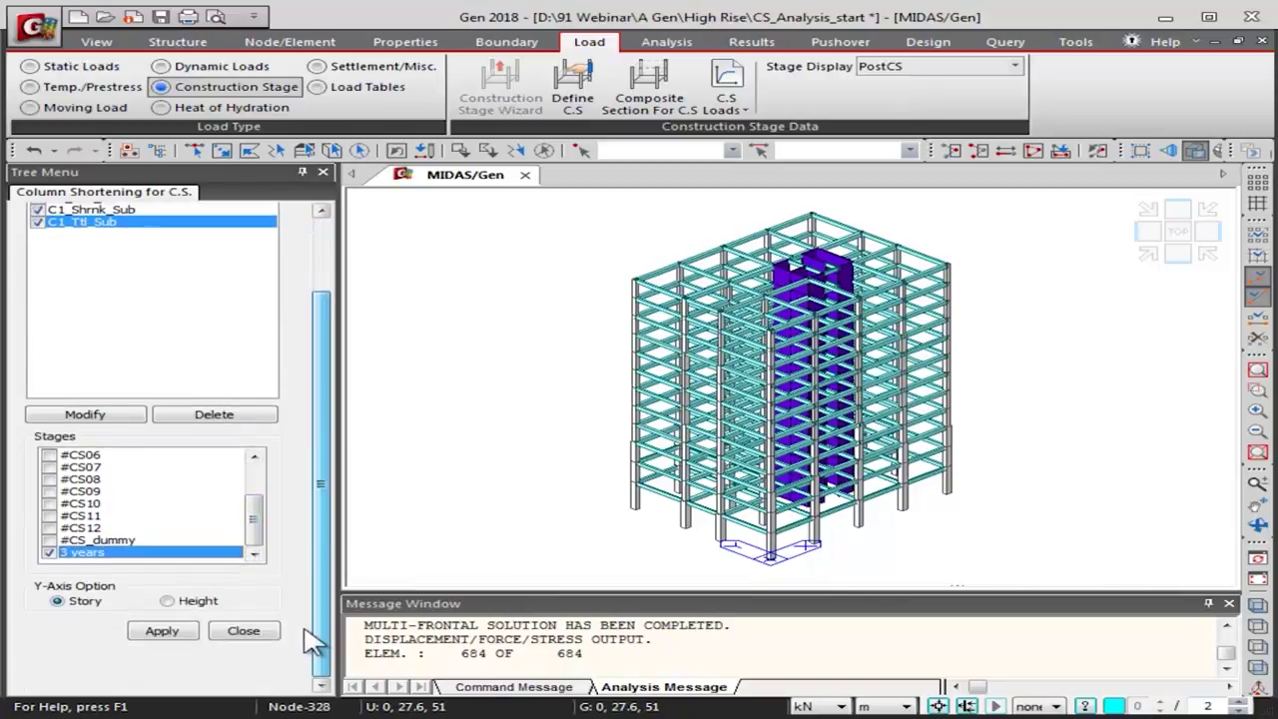
pyautogui.click(192, 556)
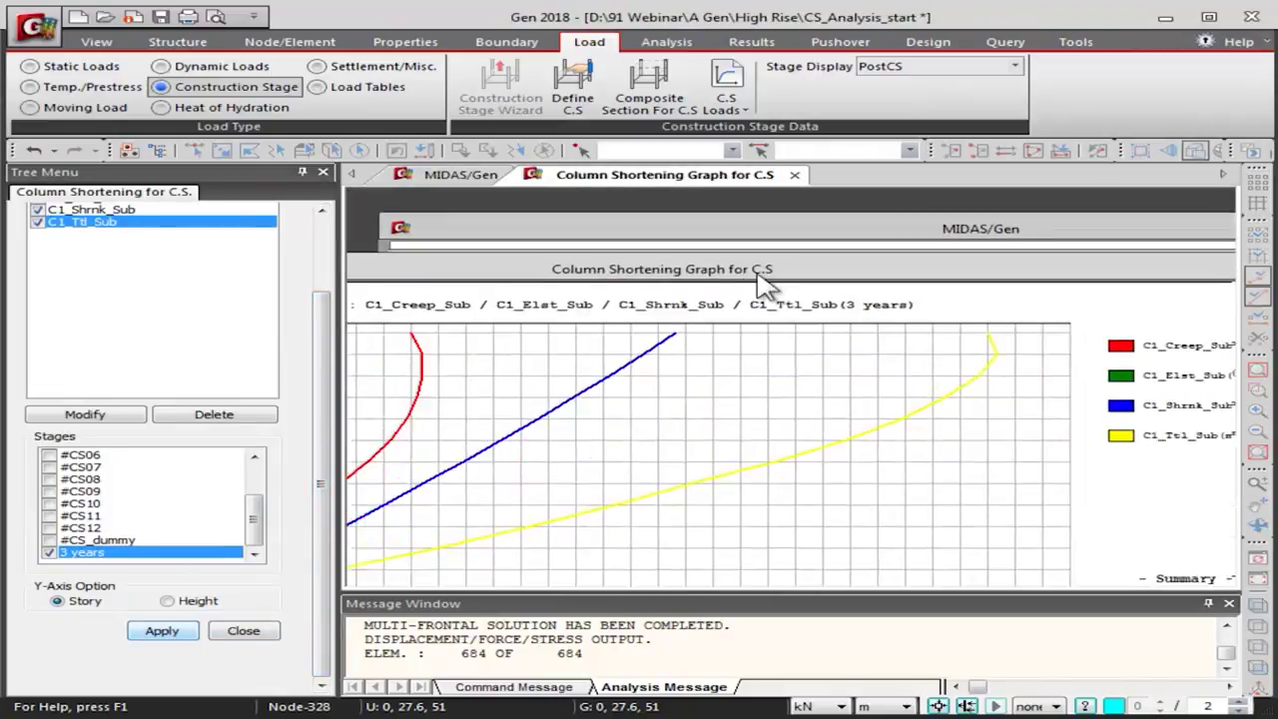
pyautogui.click(1223, 276)
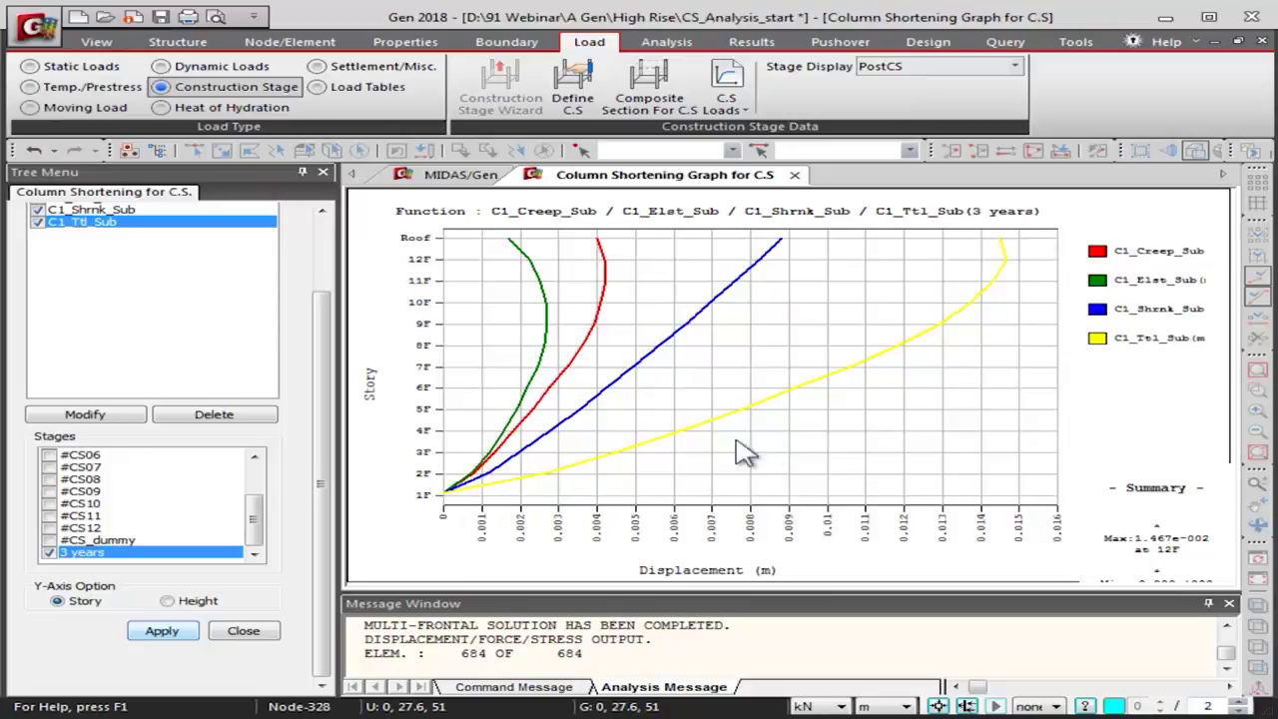
# Export the column shortening graph as an Excel file named 1 in the High Rise folder
pyautogui.rightClick(765, 299)
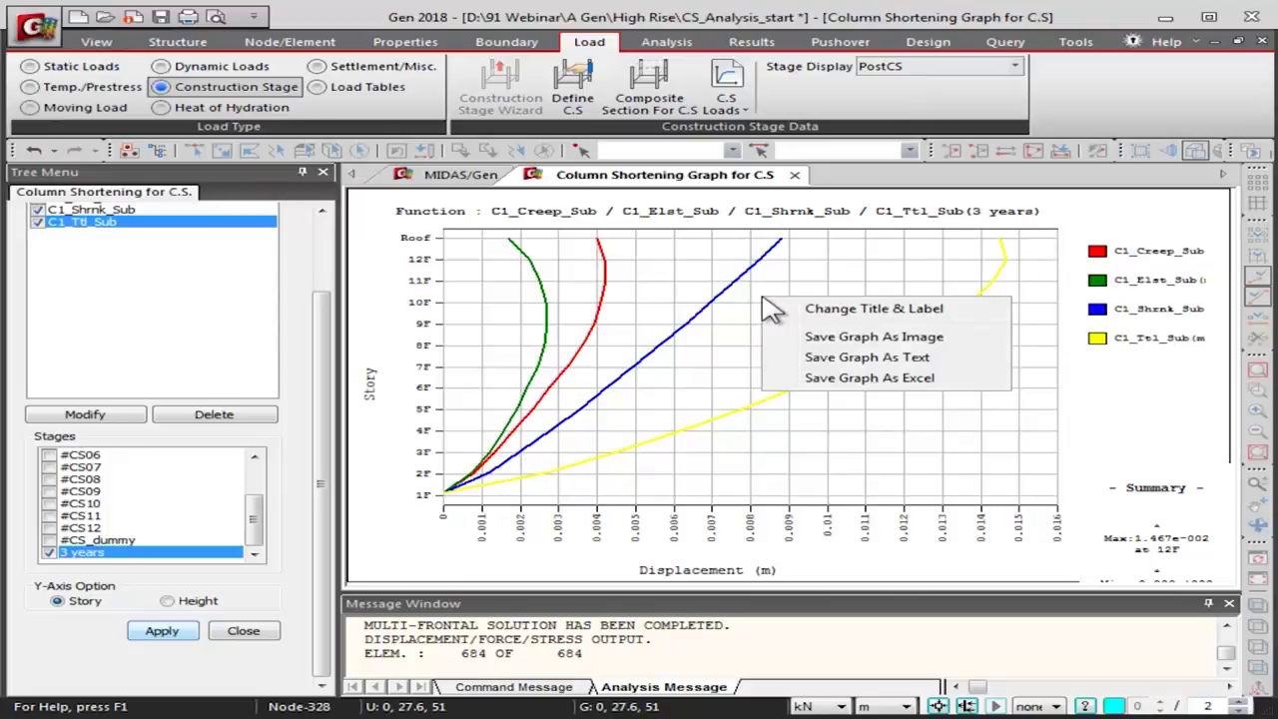
pyautogui.click(850, 380)
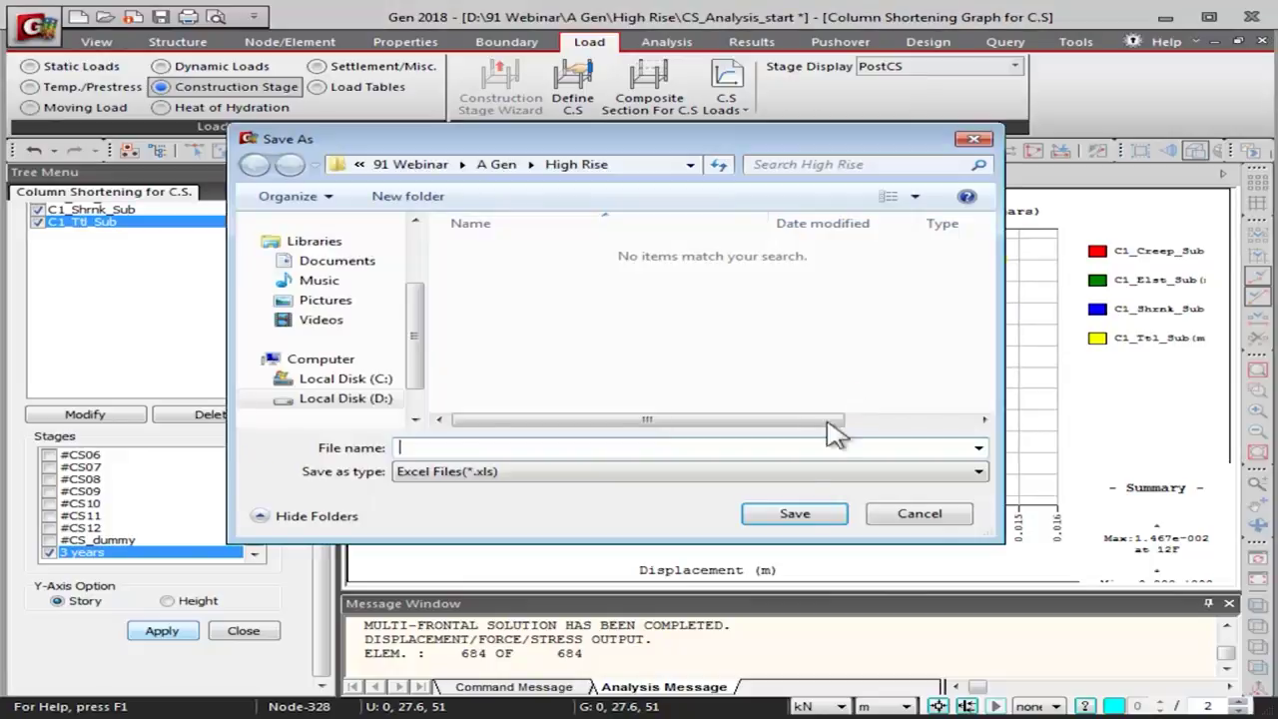
pyautogui.write('3')
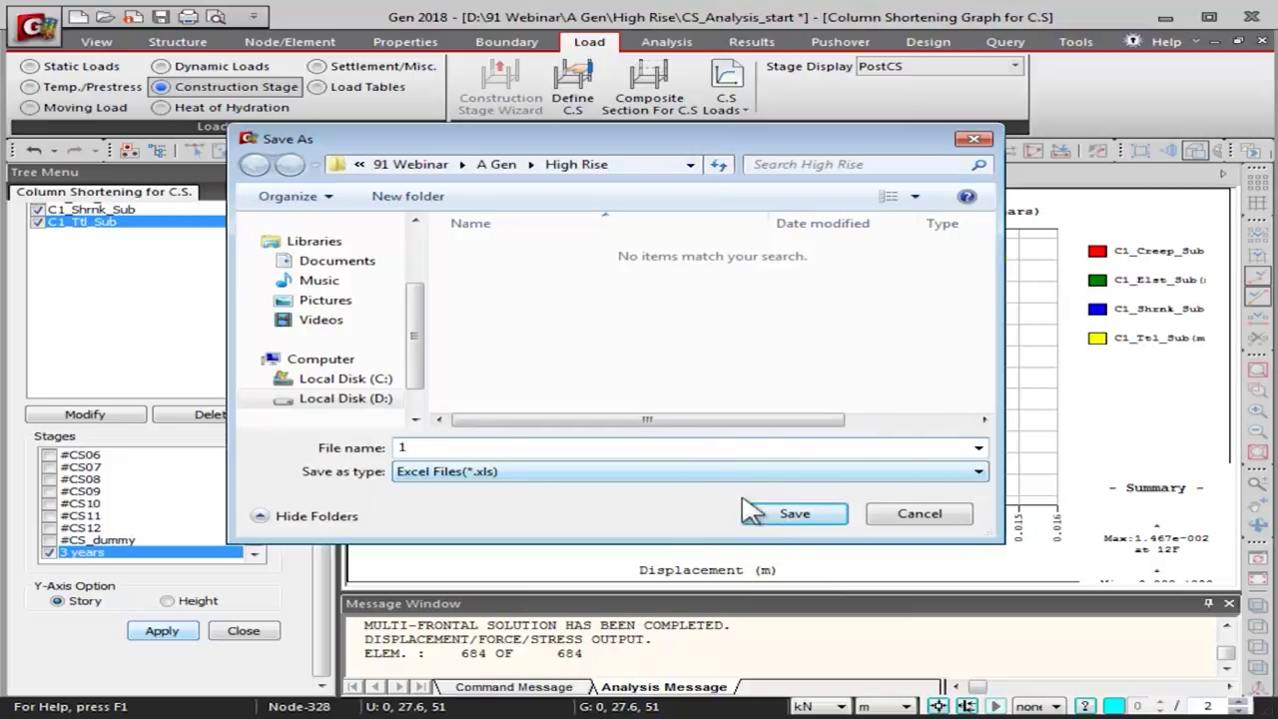
pyautogui.click(776, 517)
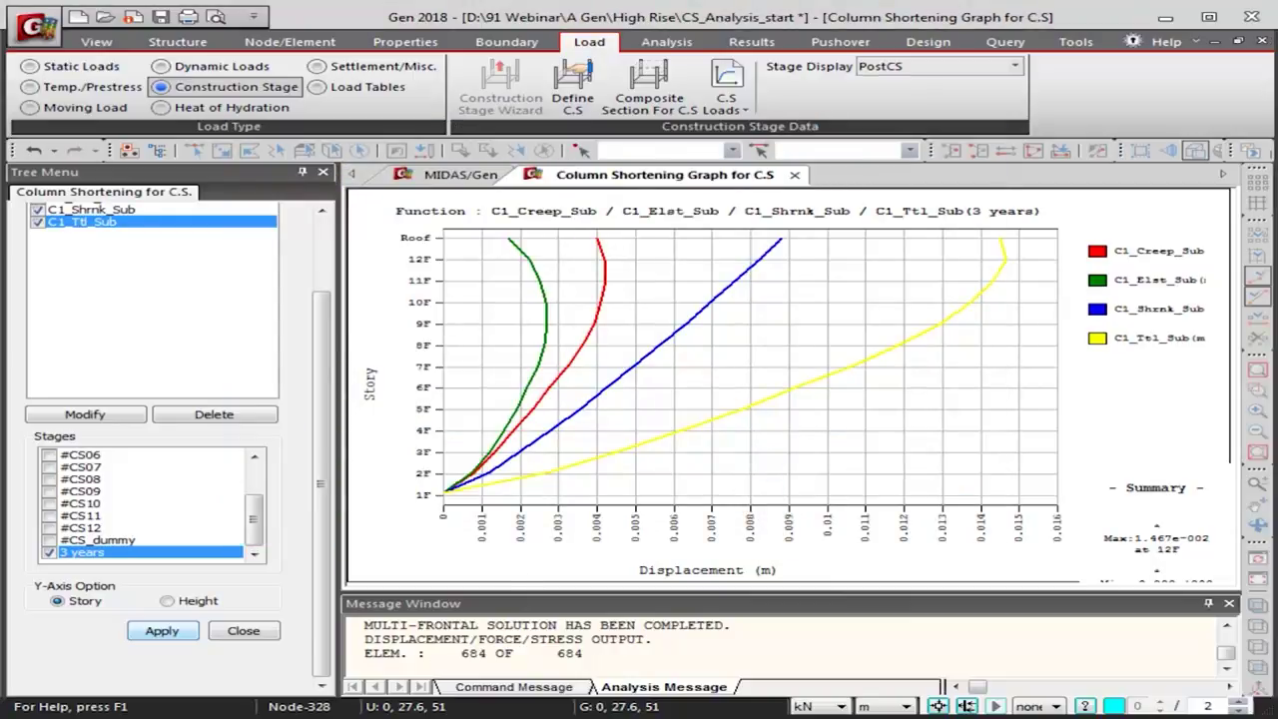
# Switch to the exported workbook in Excel, move the chart clear of the data, examine the C1_Ttl_Sub values, and close the workbook
pyautogui.hotkey('alt', 'Tab')
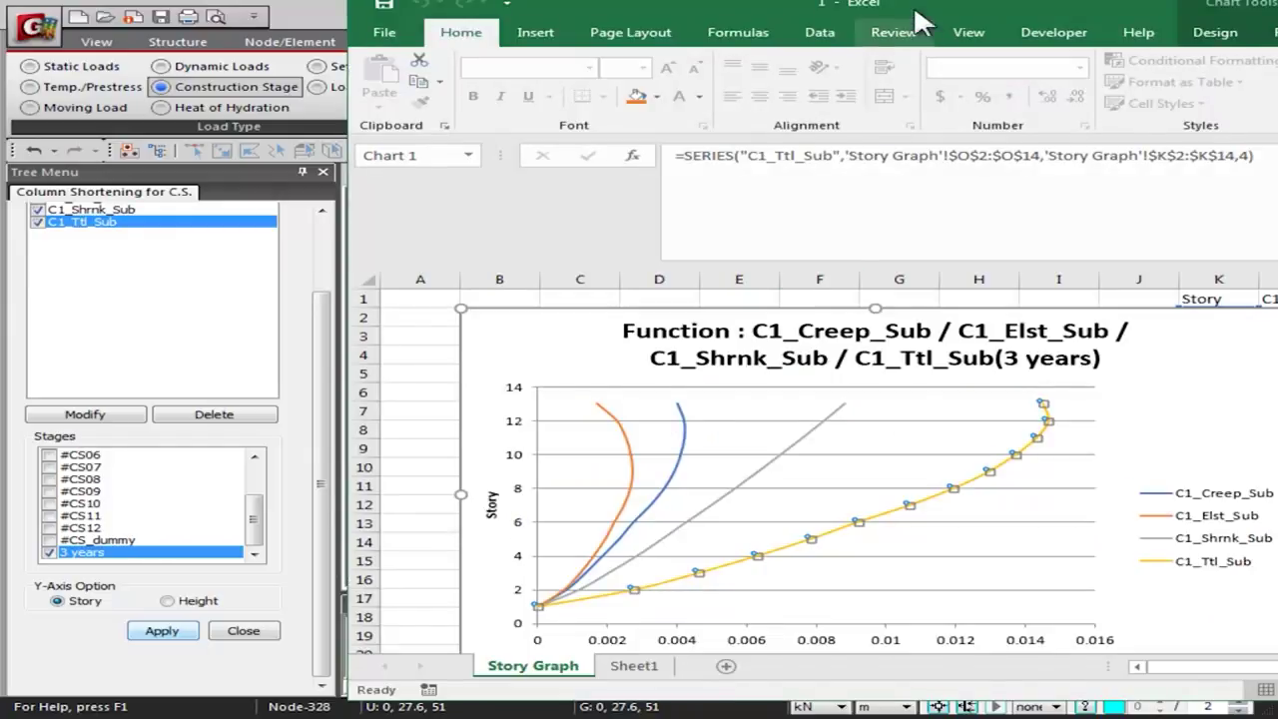
pyautogui.moveTo(927, 12); pyautogui.dragTo(589, 18)
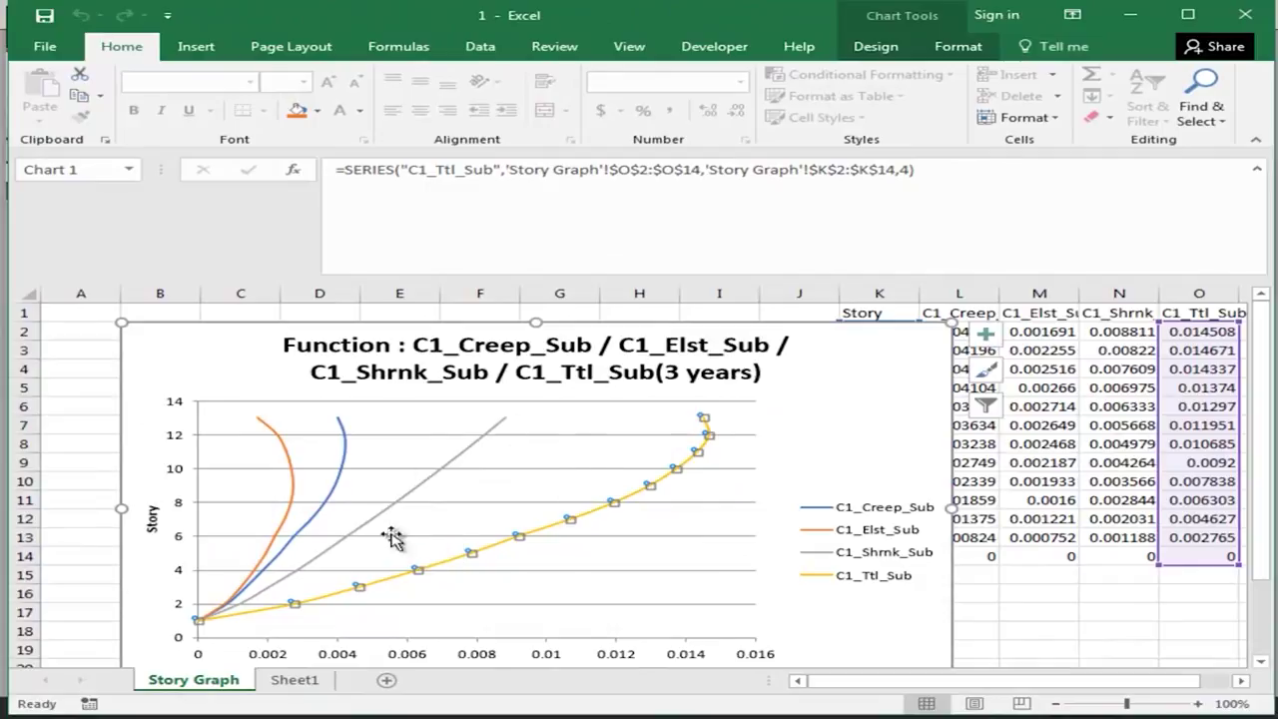
pyautogui.moveTo(899, 428); pyautogui.dragTo(816, 410)
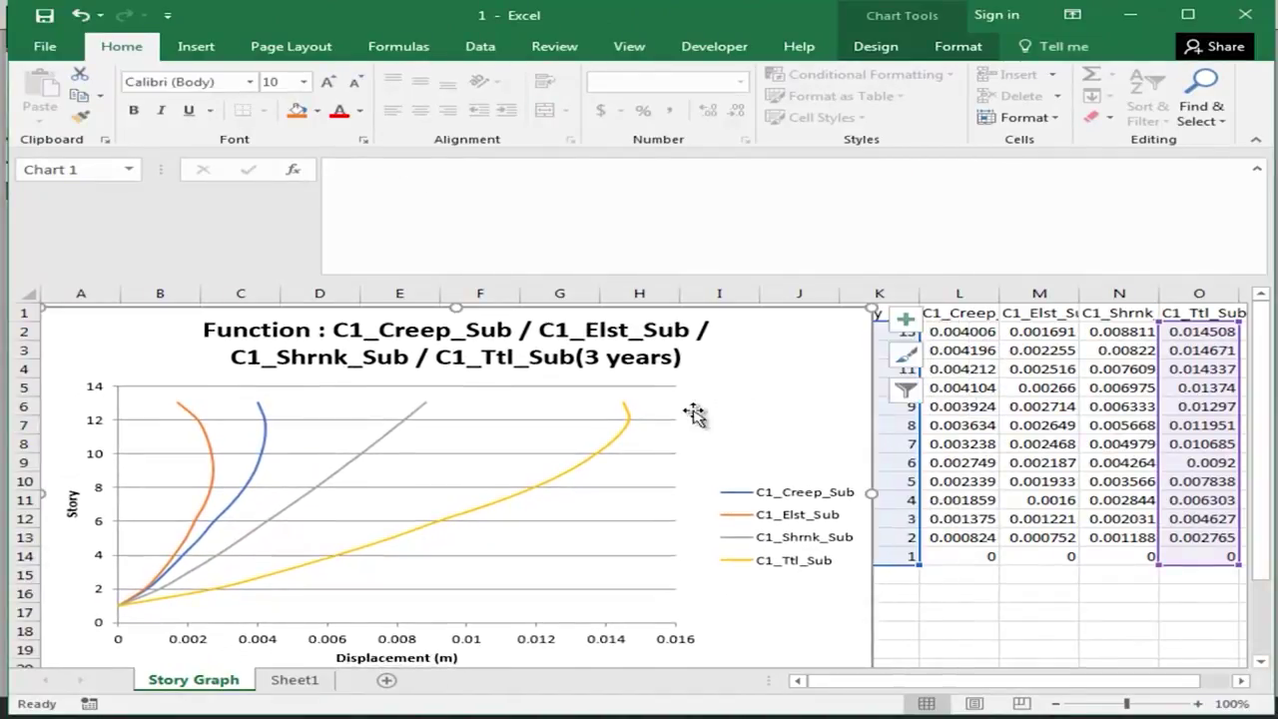
pyautogui.moveTo(853, 309); pyautogui.dragTo(814, 331)
pyautogui.click(916, 316)
pyautogui.moveTo(969, 687); pyautogui.dragTo(988, 687)
pyautogui.click(1103, 447)
pyautogui.moveTo(1113, 315); pyautogui.dragTo(1107, 550)
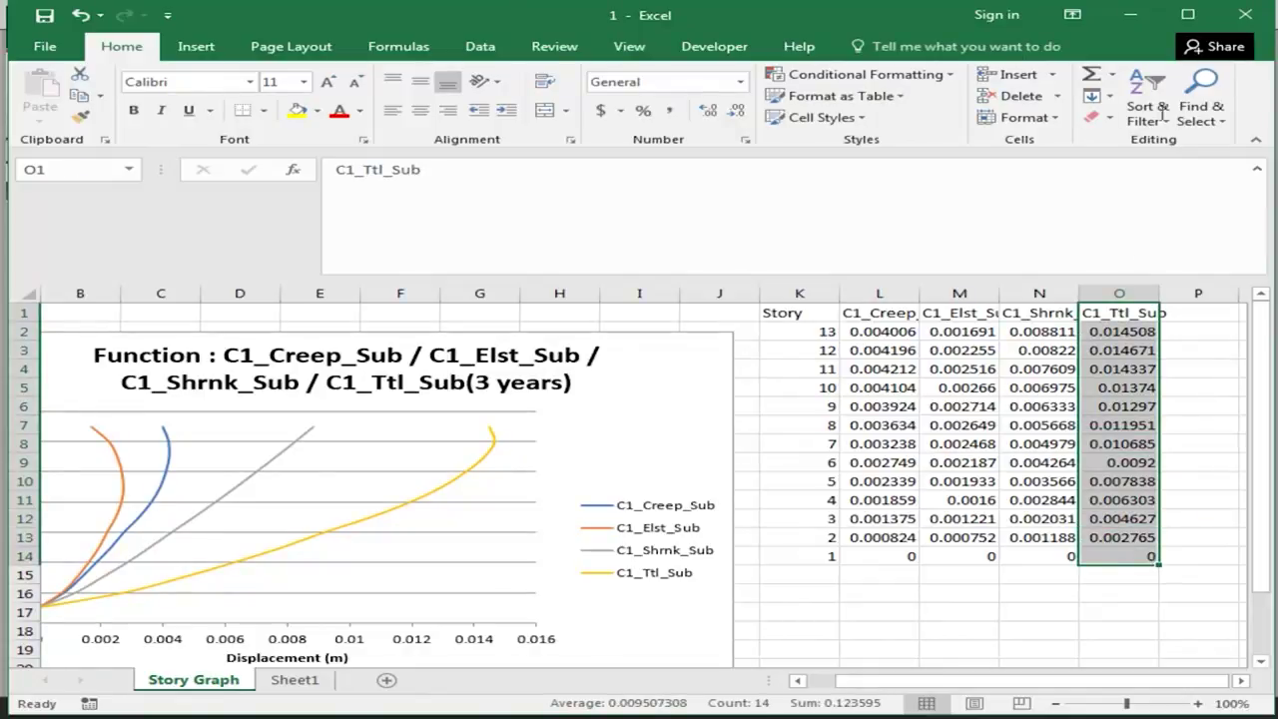
pyautogui.click(1245, 17)
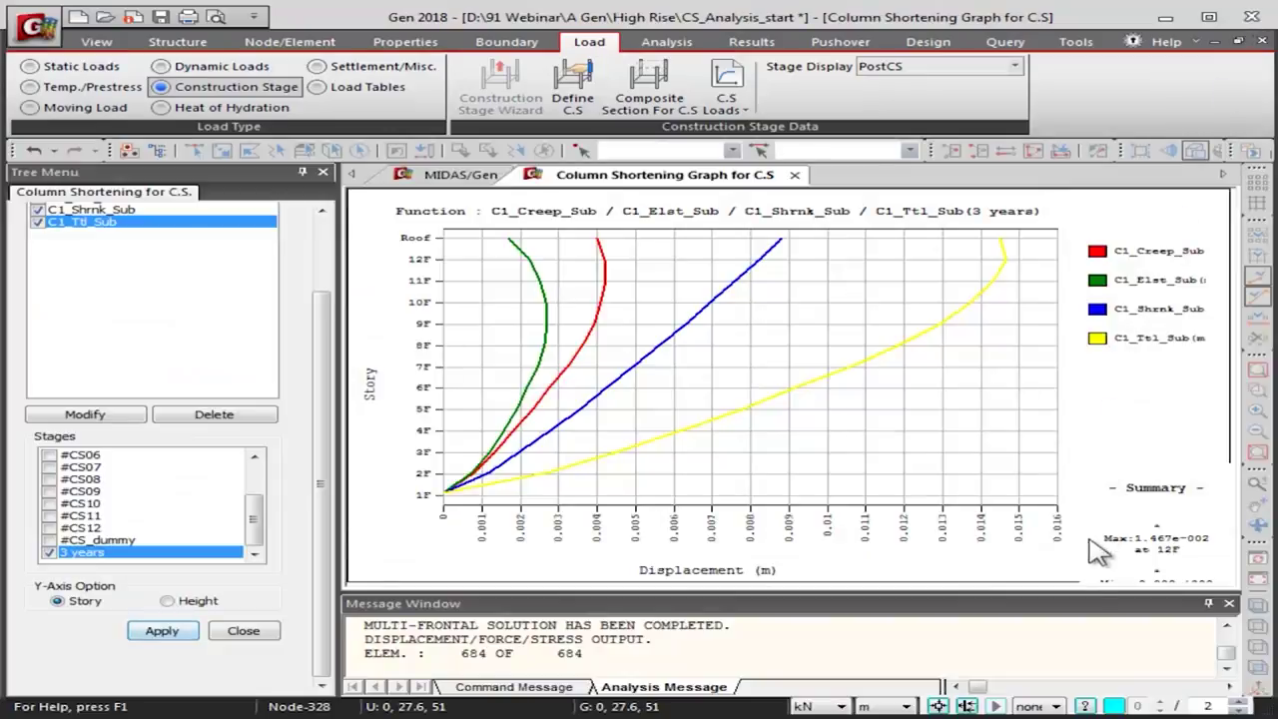
# Change the length unit to mm and replot the C1 column shortening graph for the 3 years stage
pyautogui.click(903, 707)
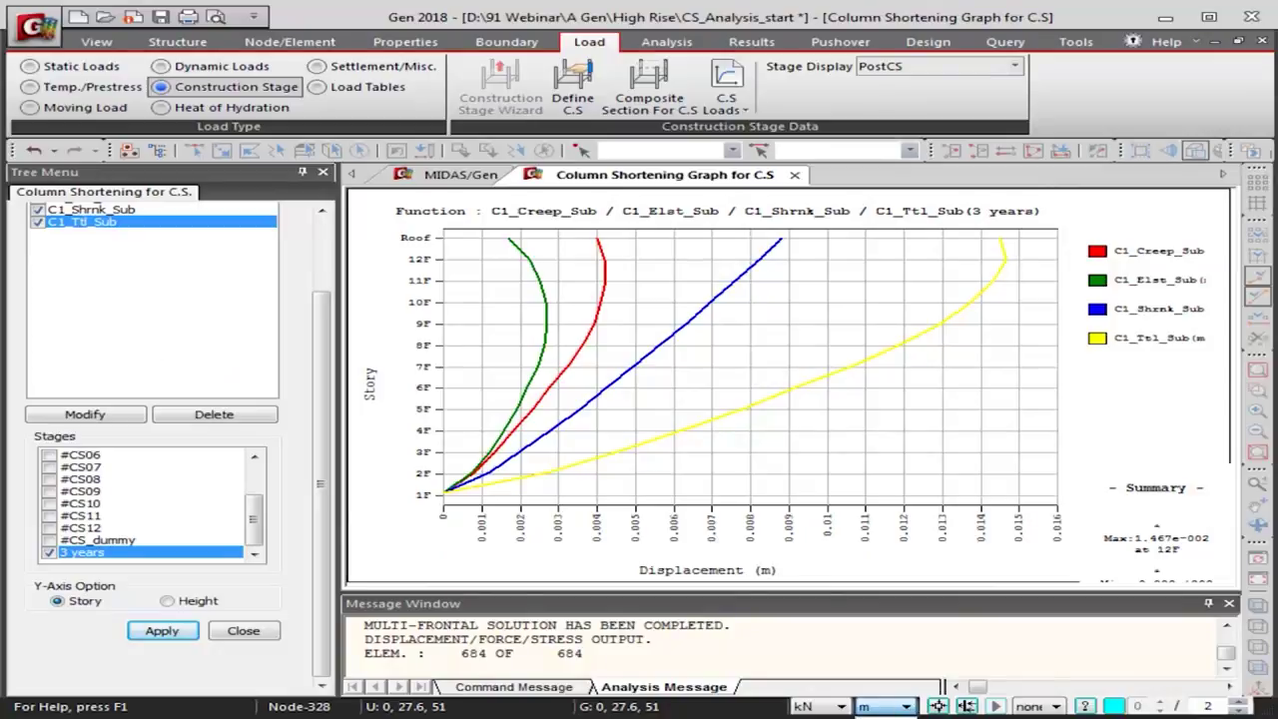
pyautogui.click(875, 707)
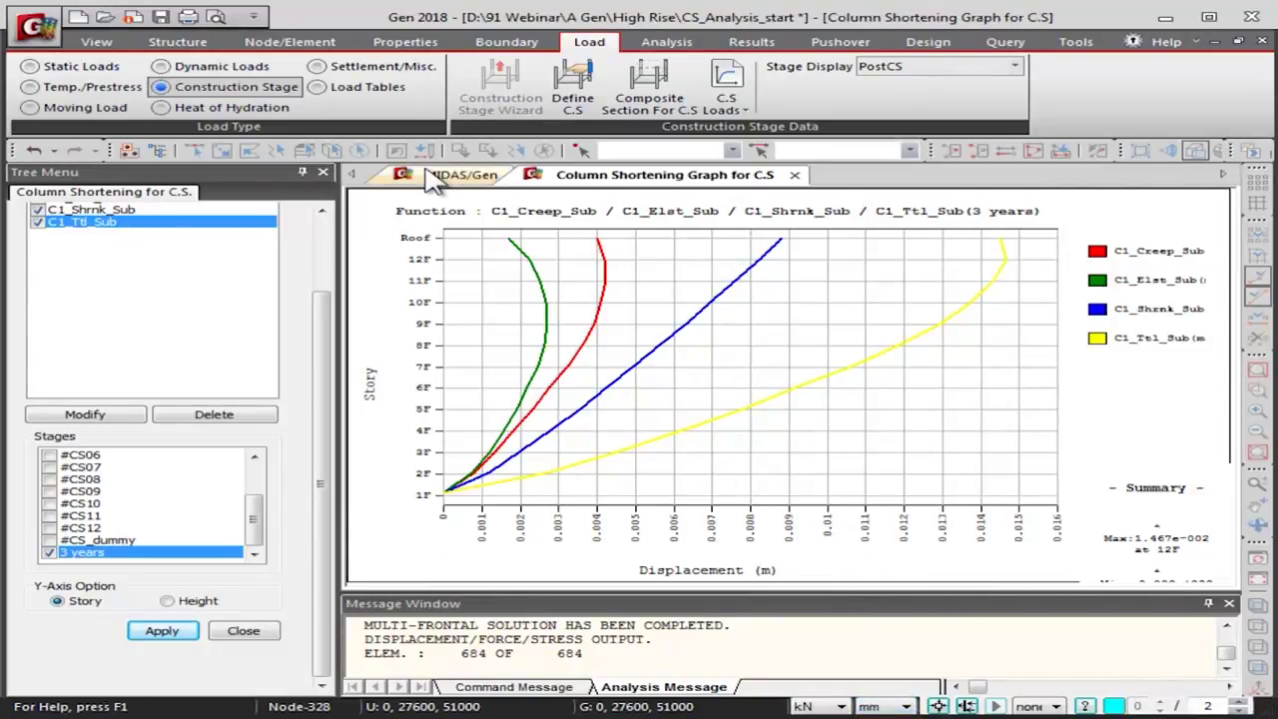
pyautogui.click(177, 631)
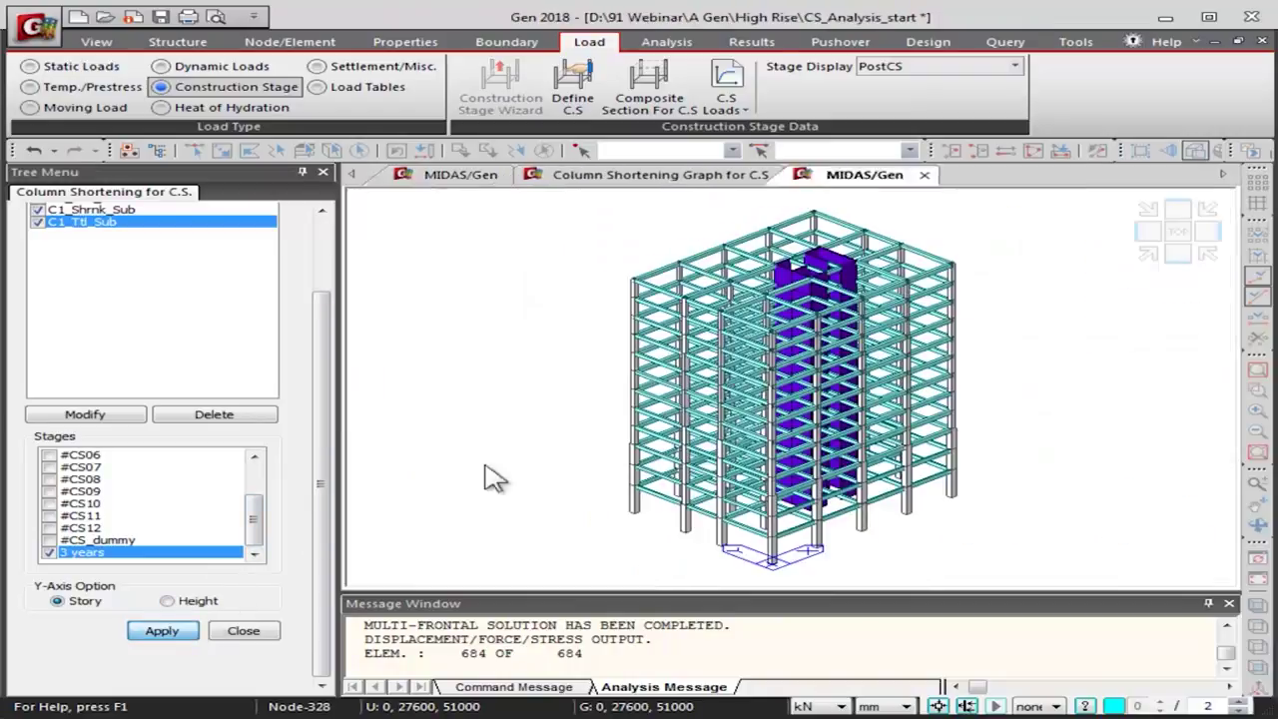
# Maximize the replotted column shortening graph in mm and examine the C1 curves by story along with the graph's save options
pyautogui.moveTo(1078, 209); pyautogui.dragTo(556, 277)
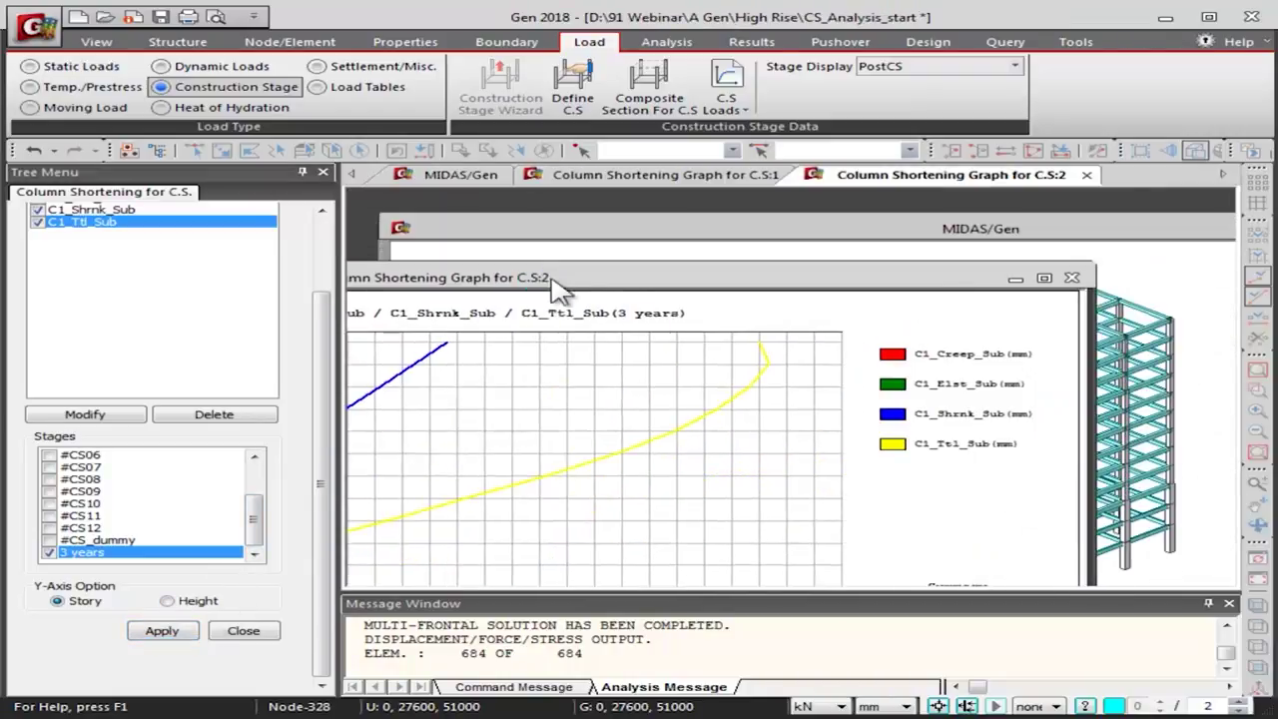
pyautogui.click(1044, 279)
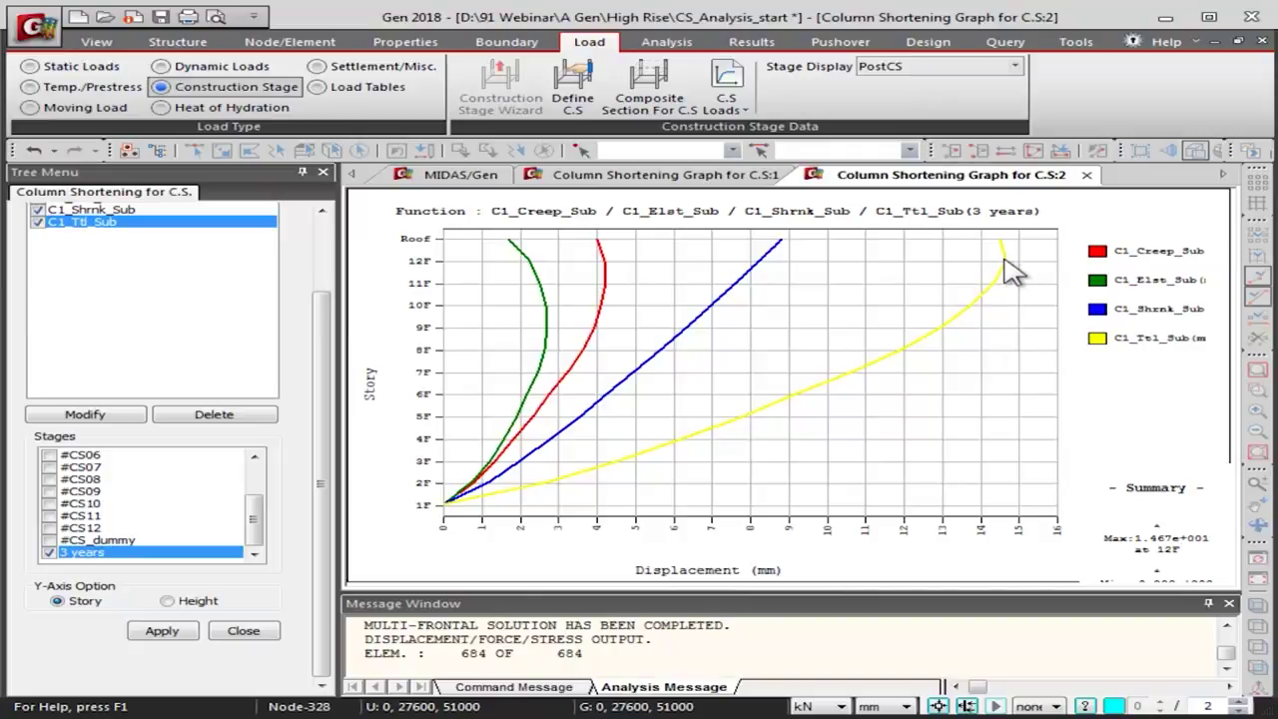
pyautogui.rightClick(743, 346)
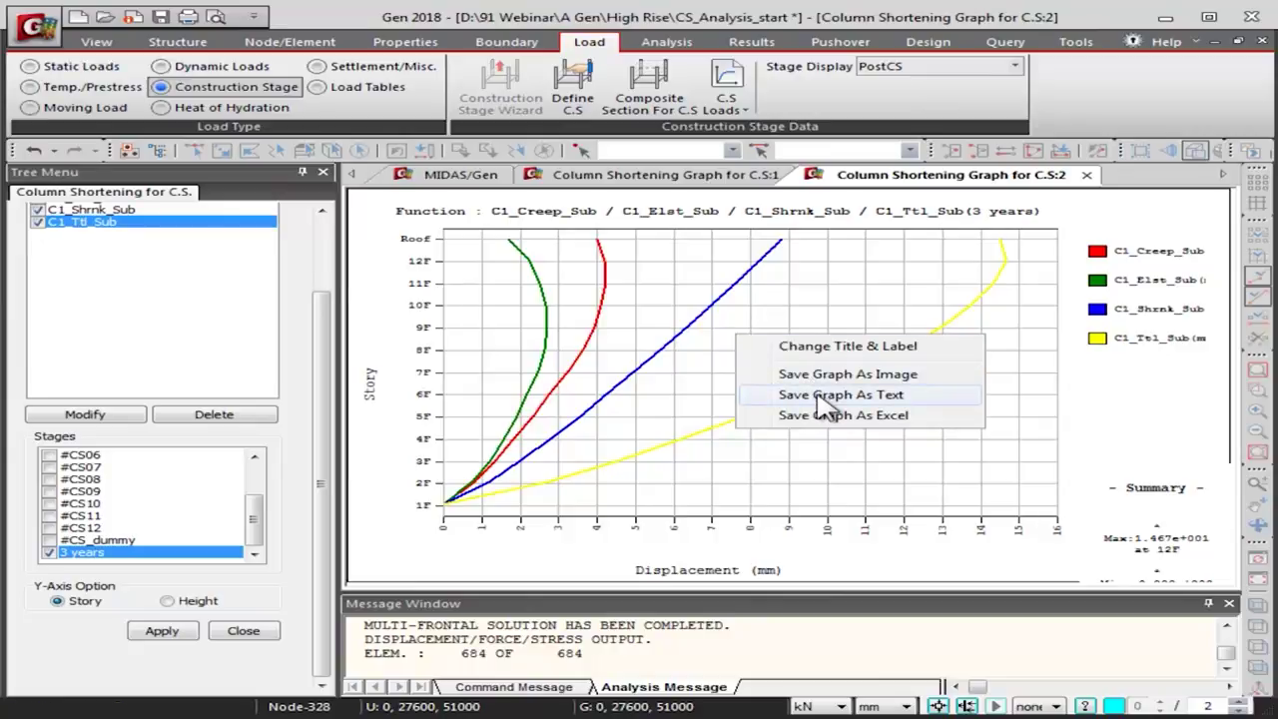
pyautogui.click(1110, 404)
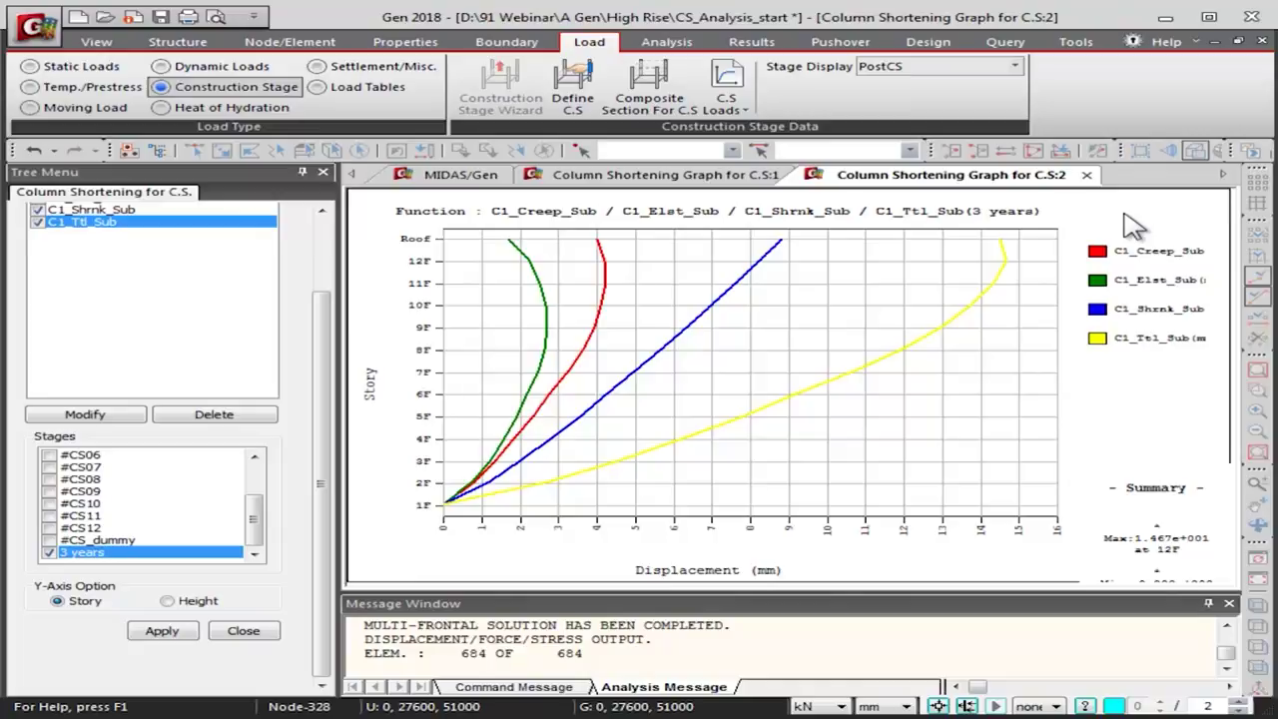
pyautogui.hotkey('alt', 'Tab')
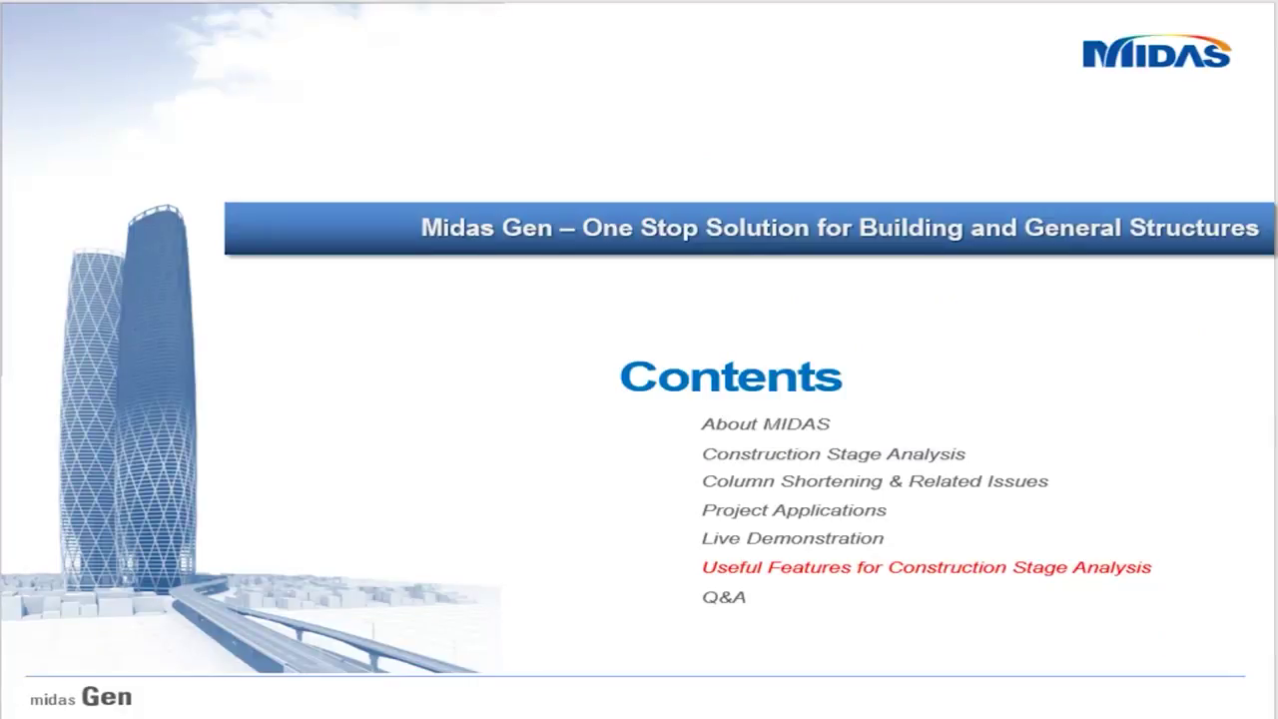
pyautogui.press('Right')
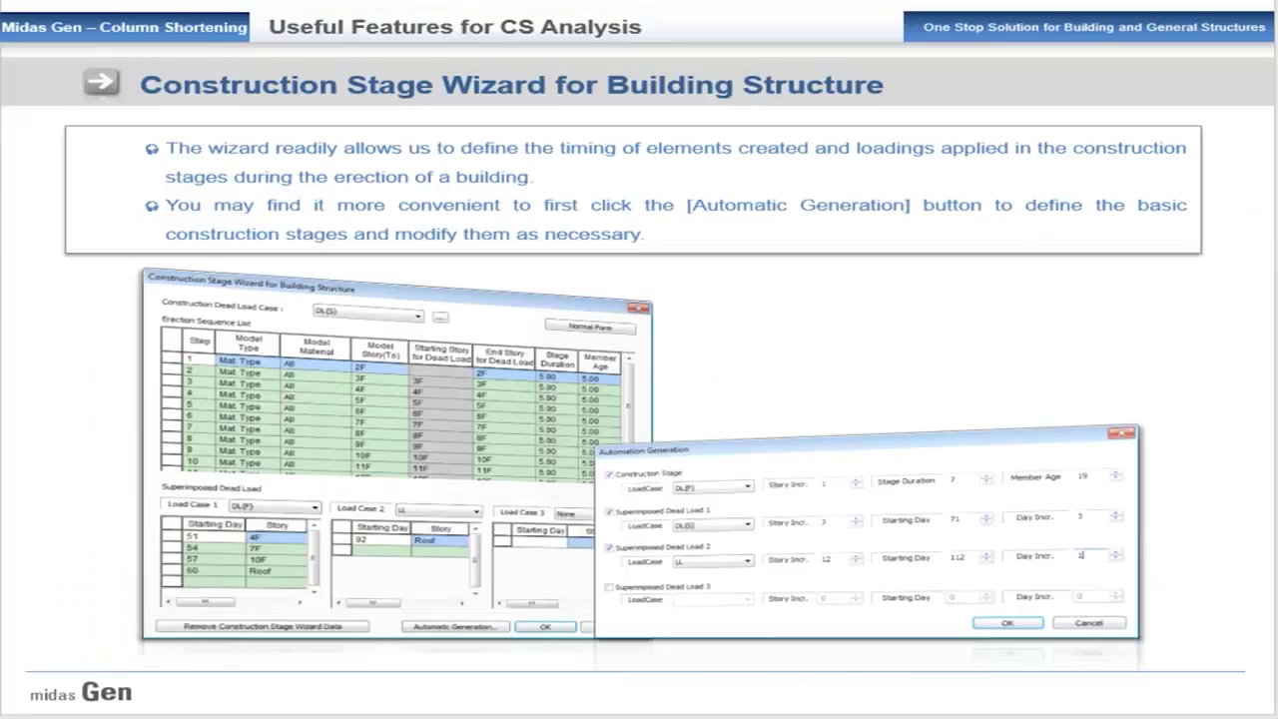